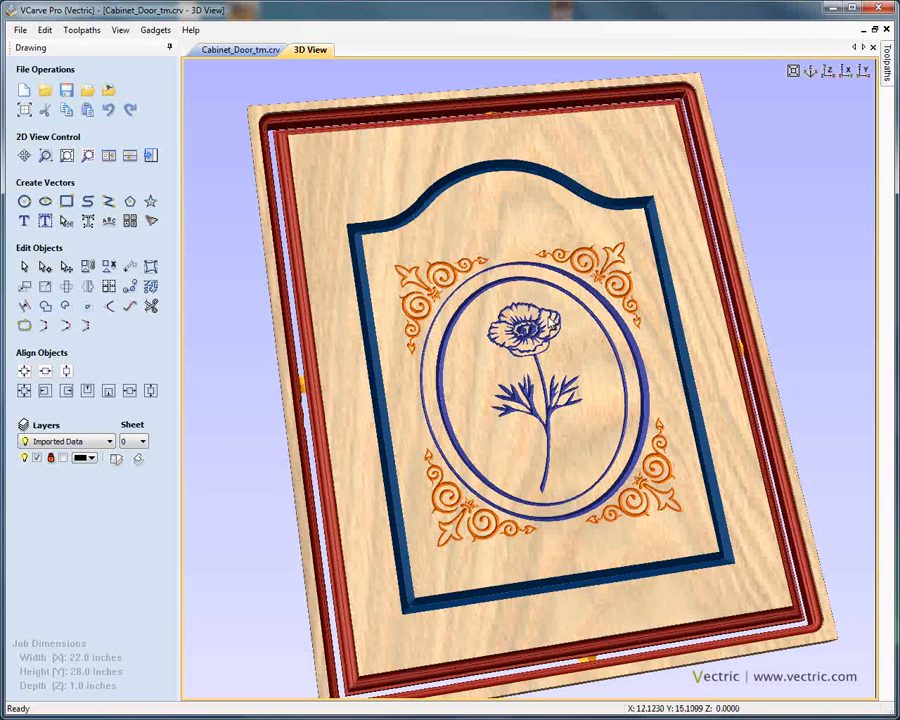
# - Examine the finished cabinet door in 3D and 2D, along with its Edge Molding and Cut Out toolpath summaries
pyautogui.moveTo(530, 245); pyautogui.dragTo(554, 237)
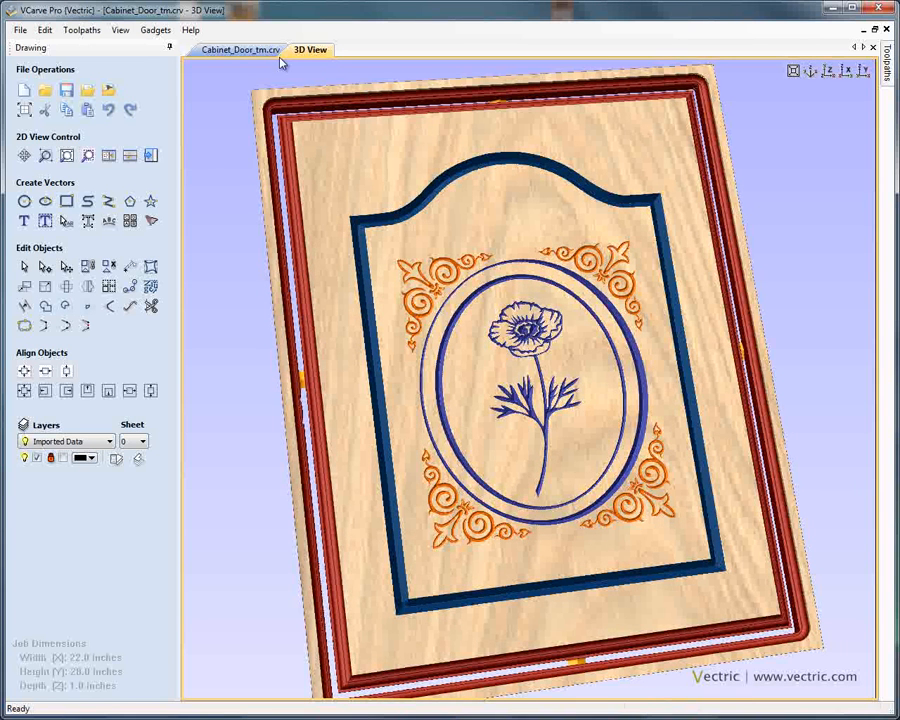
pyautogui.click(240, 50)
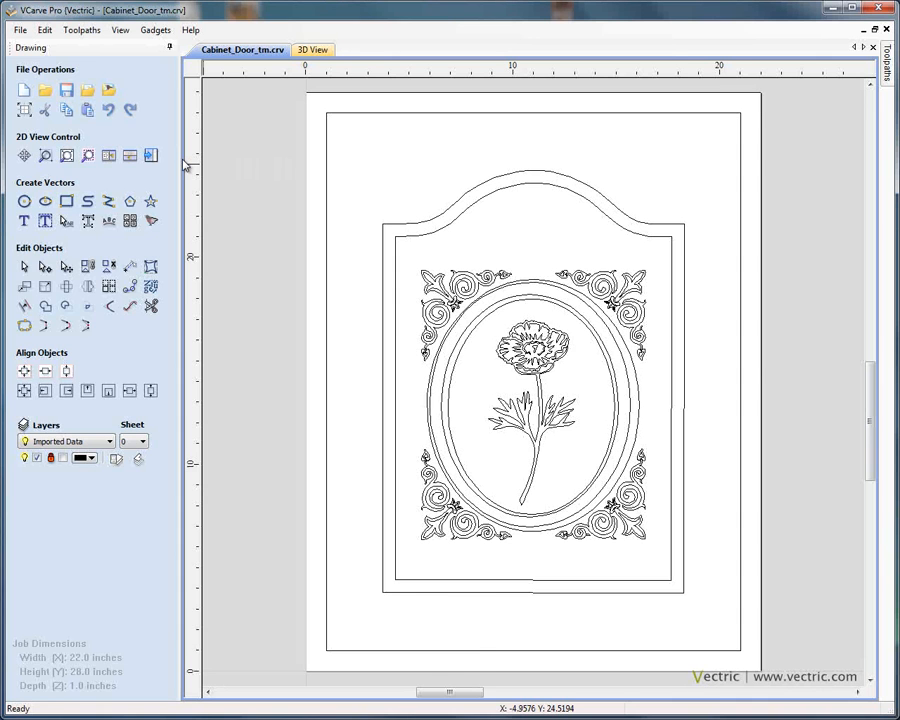
pyautogui.press('F3')
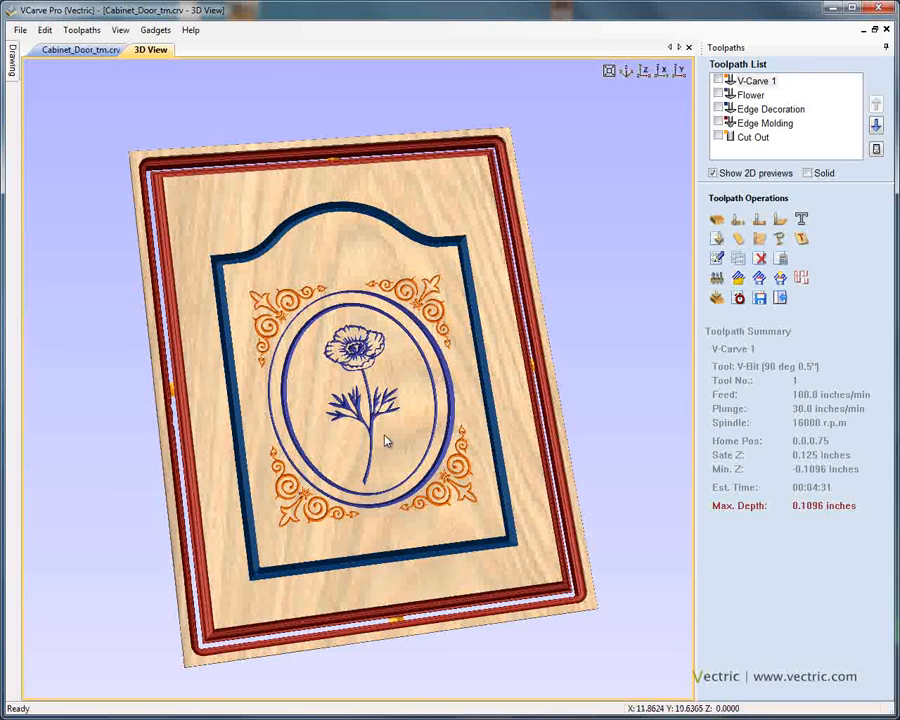
pyautogui.click(765, 123)
pyautogui.moveTo(408, 434); pyautogui.dragTo(406, 404)
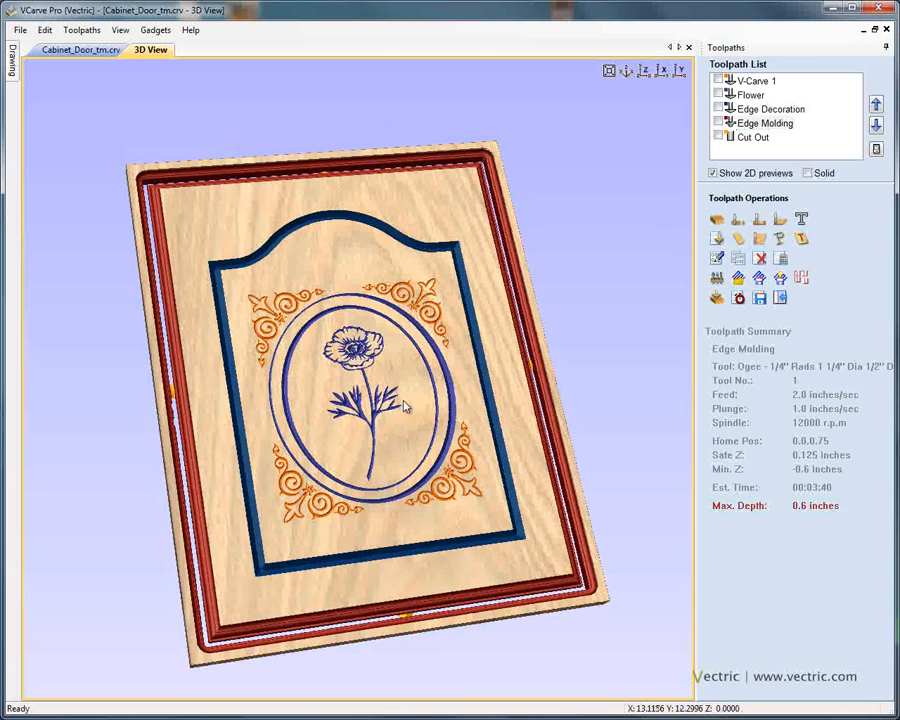
pyautogui.click(751, 140)
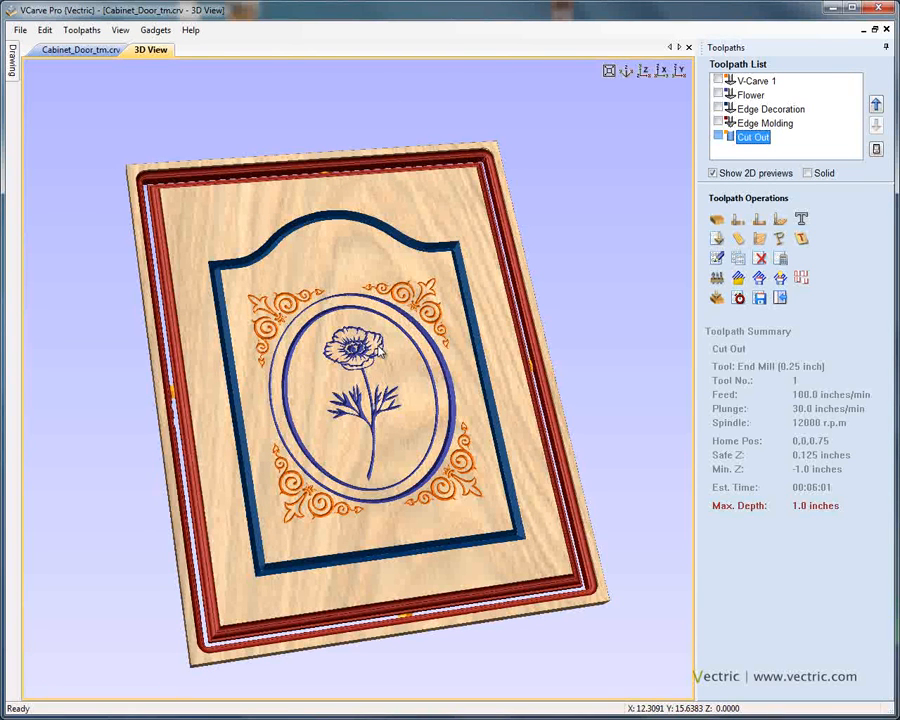
pyautogui.click(441, 327)
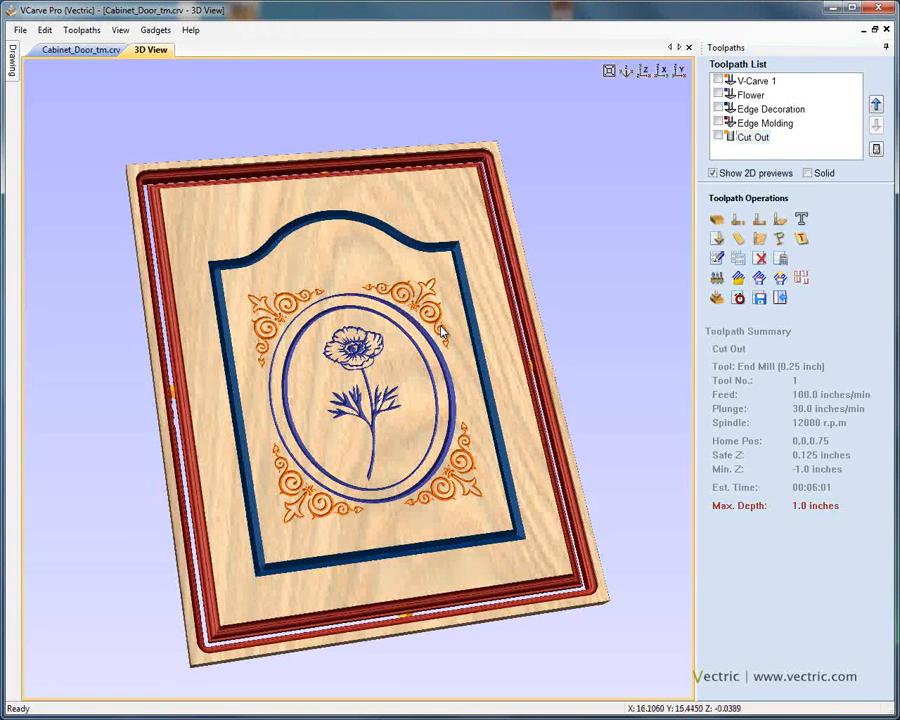
# - Close the finished door project and open Cabinet_Door_1.eps from the Sample Files folder
pyautogui.click(20, 30)
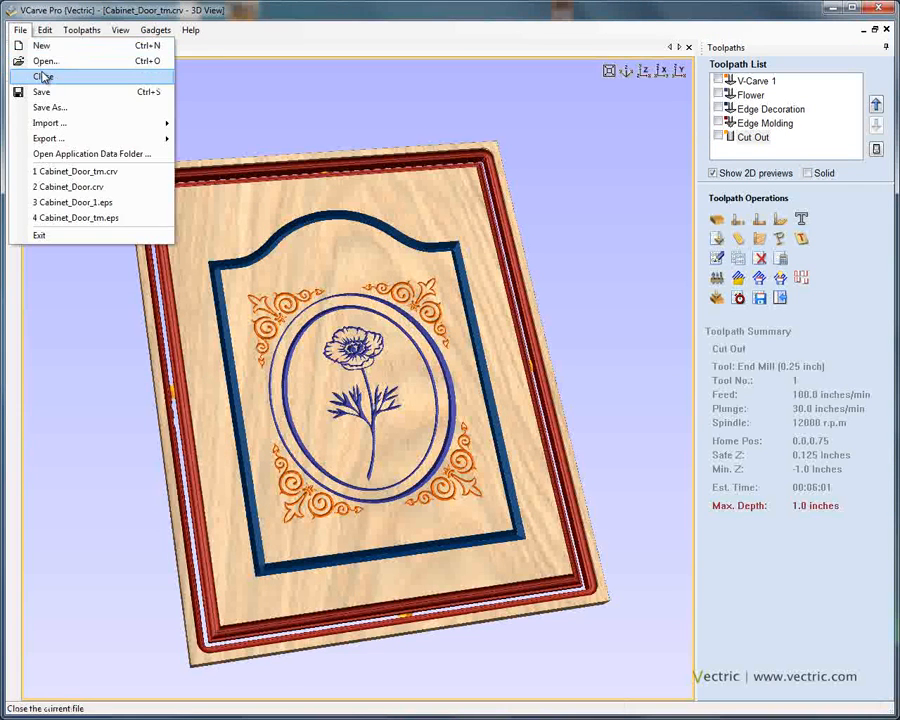
pyautogui.click(48, 77)
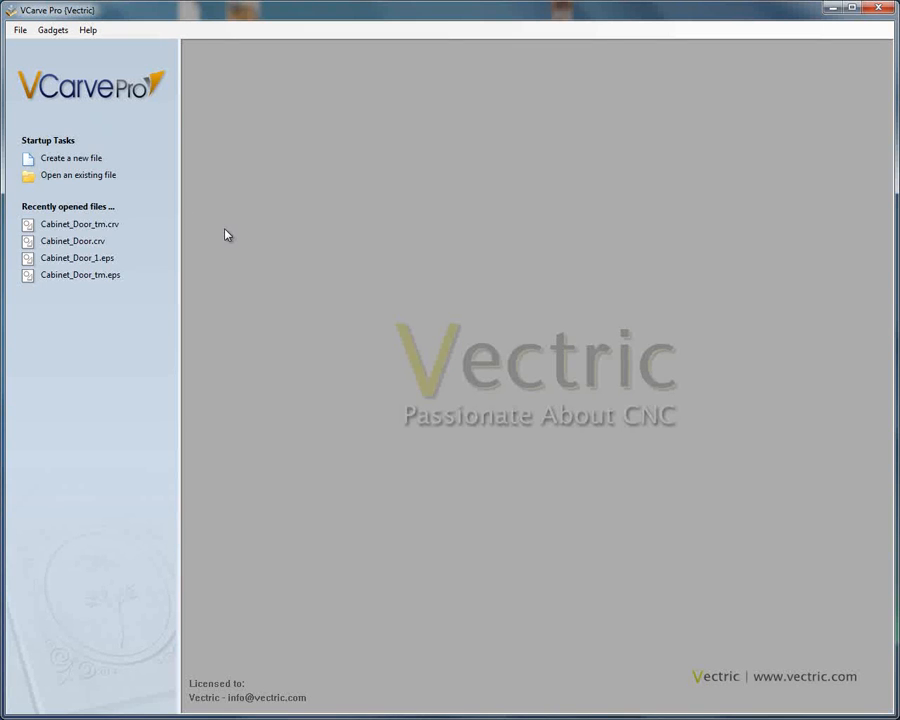
pyautogui.click(101, 178)
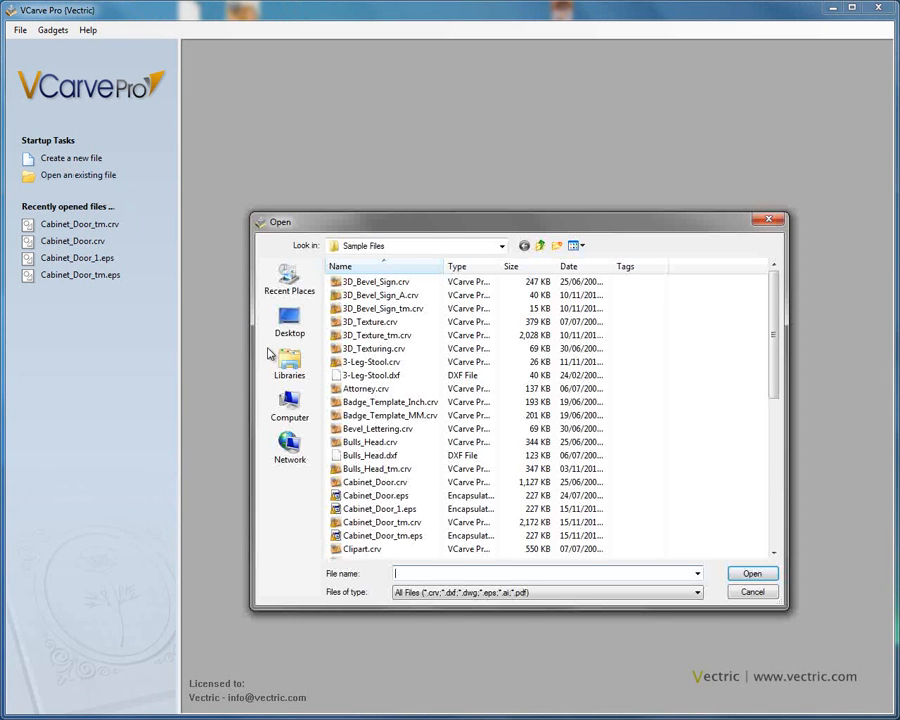
pyautogui.click(405, 510)
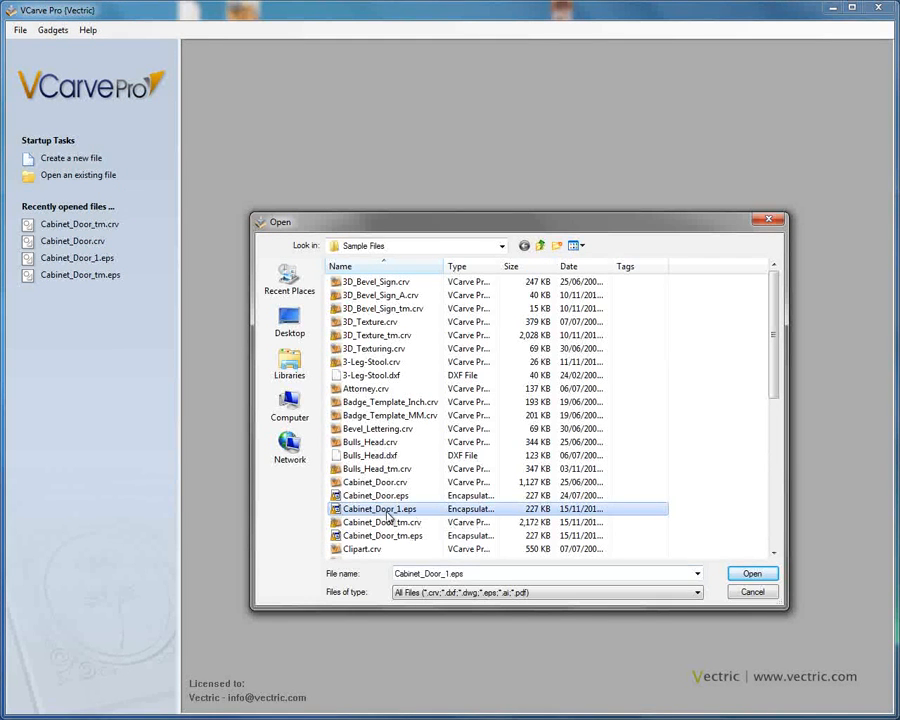
pyautogui.doubleClick(387, 510)
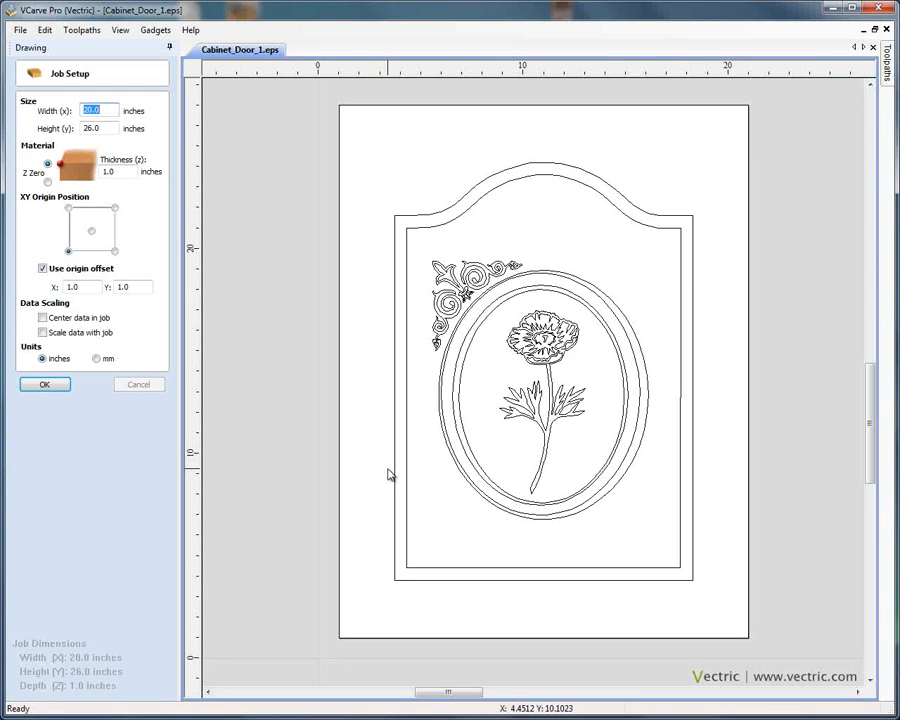
# - Set the job size to 22 inches wide by 28 inches high and center the data in the job
pyautogui.click(110, 111)
pyautogui.click(110, 128)
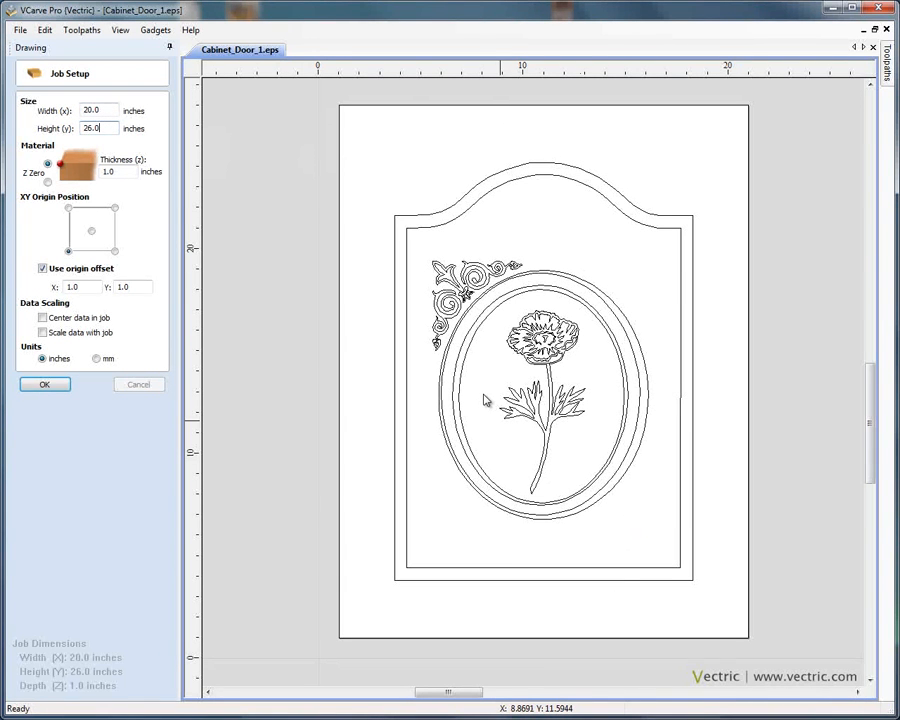
pyautogui.moveTo(109, 109); pyautogui.dragTo(79, 113)
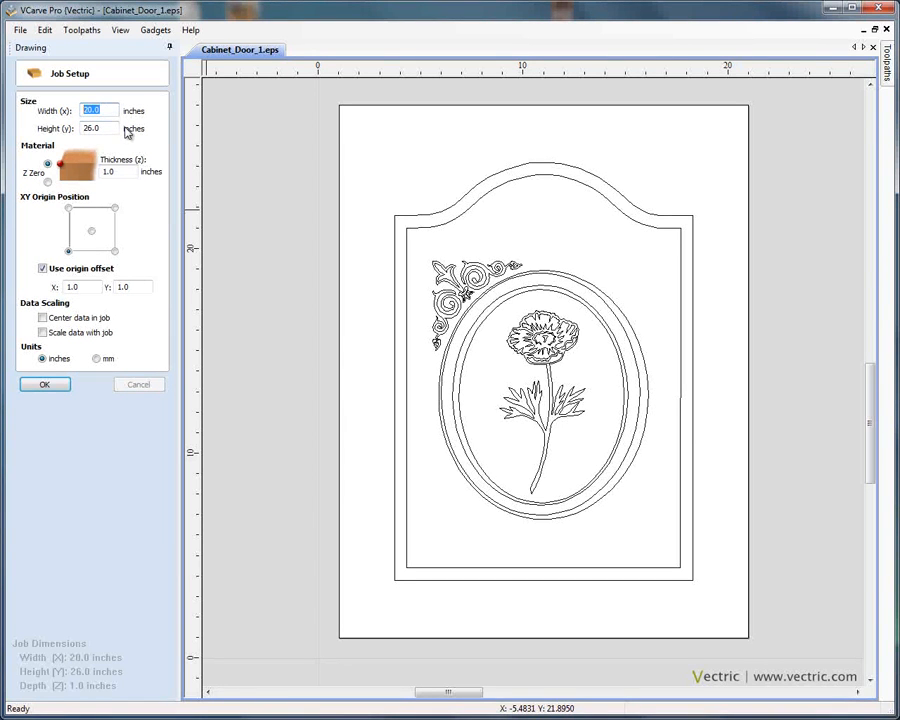
pyautogui.write('22')
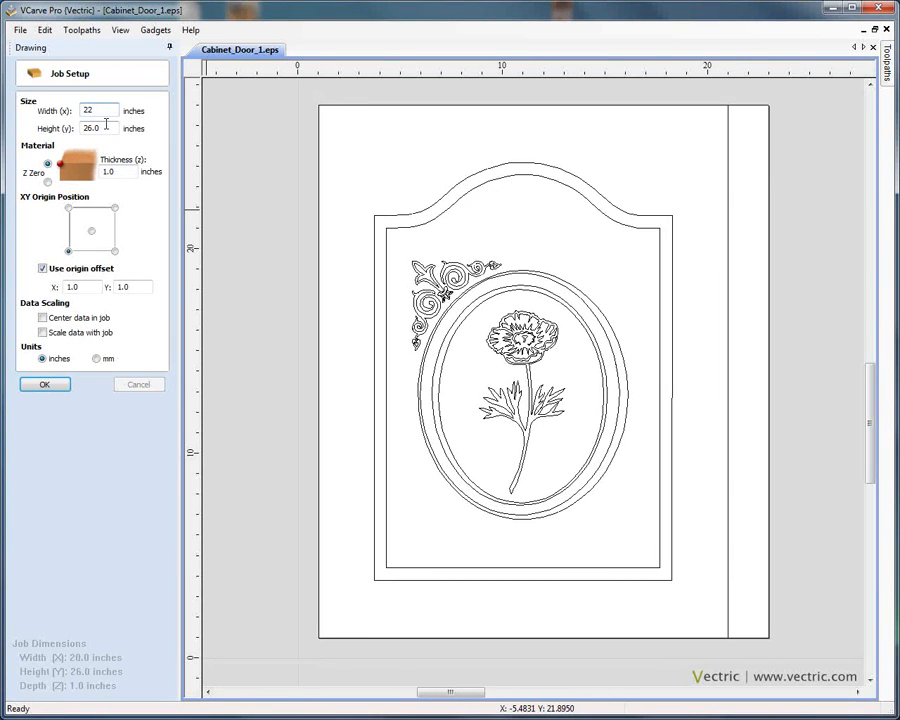
pyautogui.write('28')
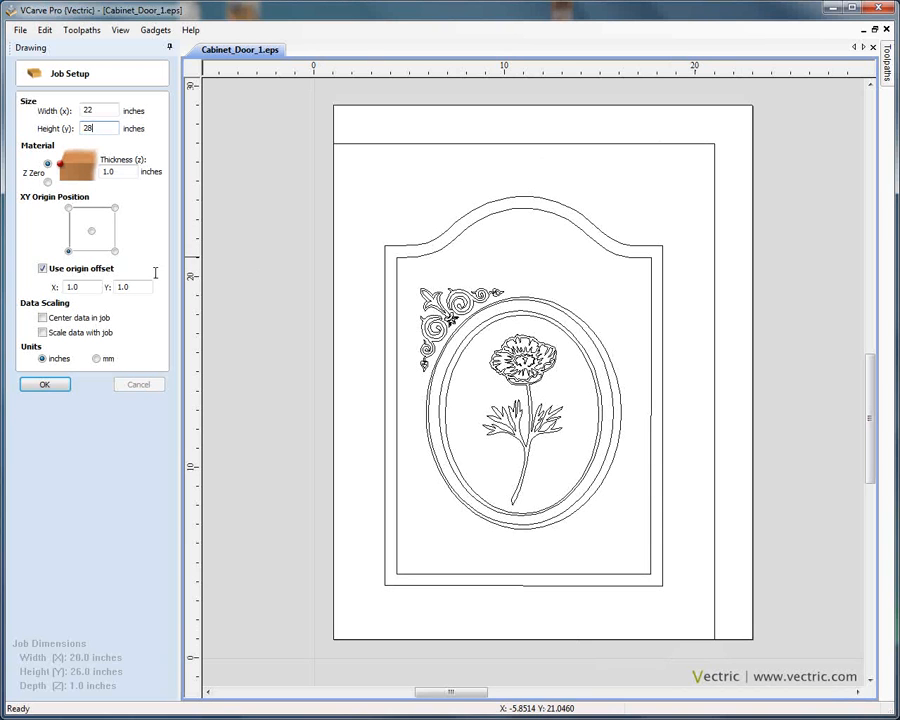
pyautogui.click(42, 317)
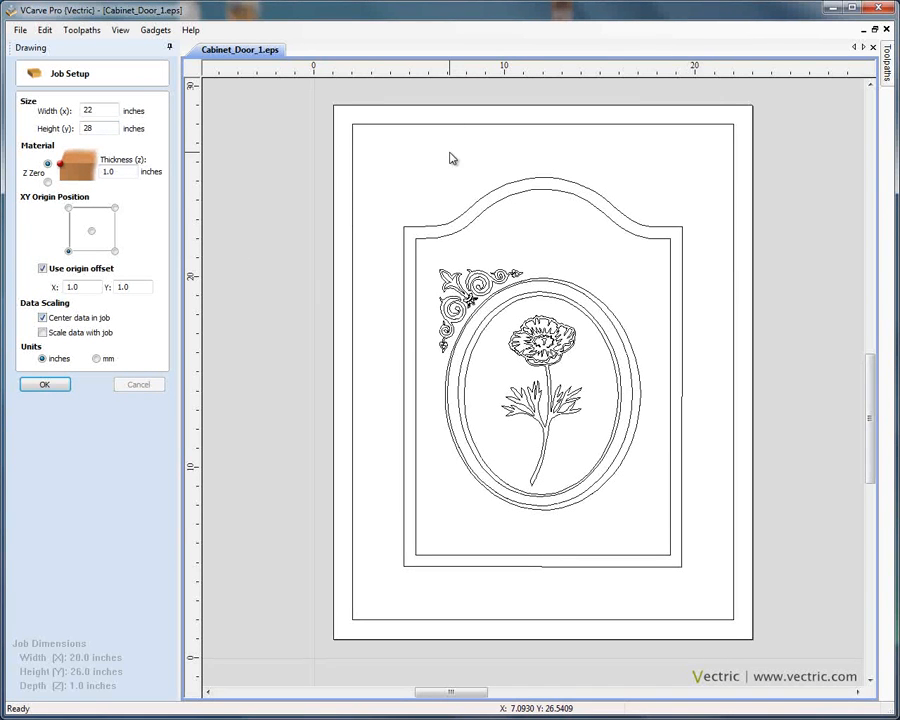
# - Turn off the XY origin offset and apply the job setup
pyautogui.click(121, 172)
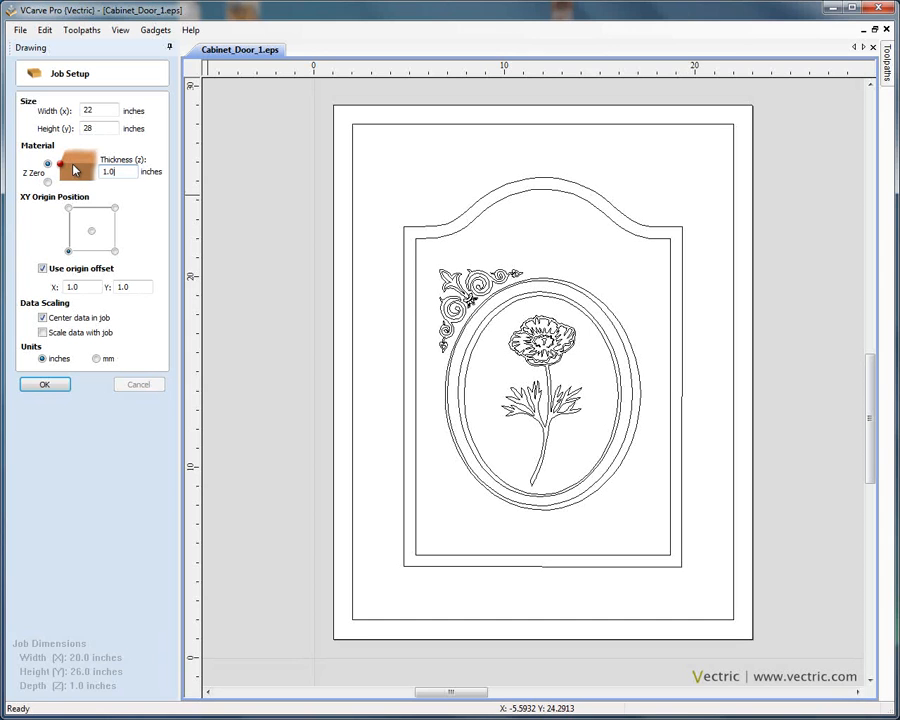
pyautogui.click(89, 286)
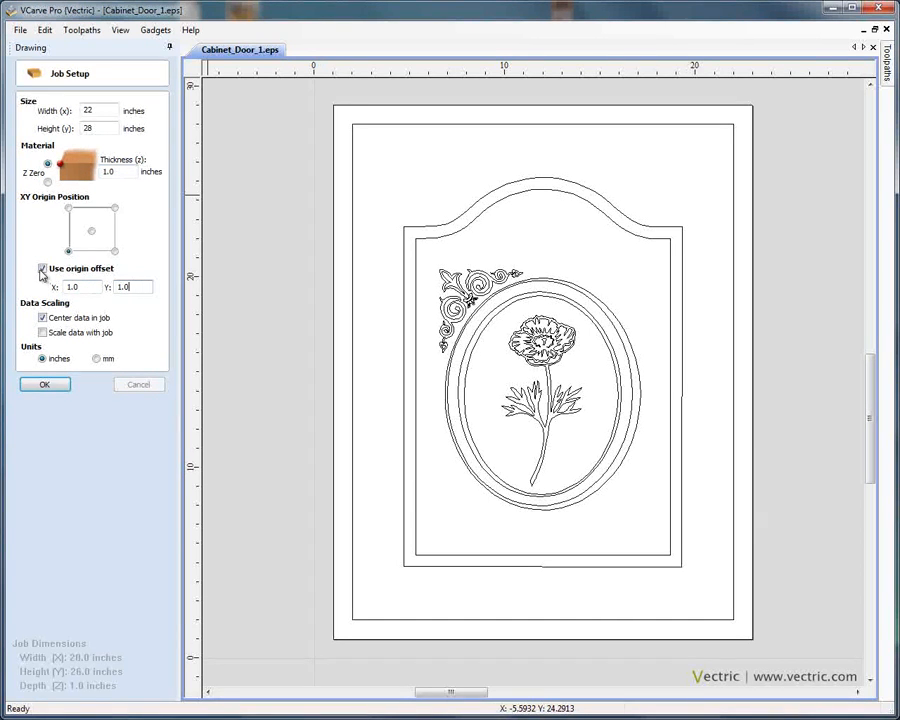
pyautogui.click(43, 269)
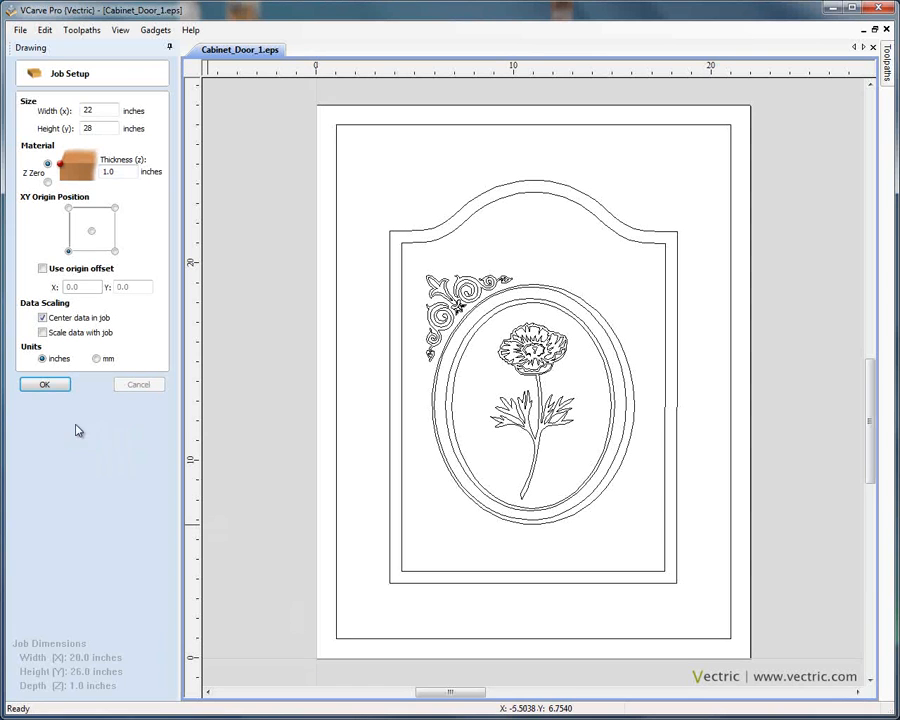
pyautogui.click(44, 385)
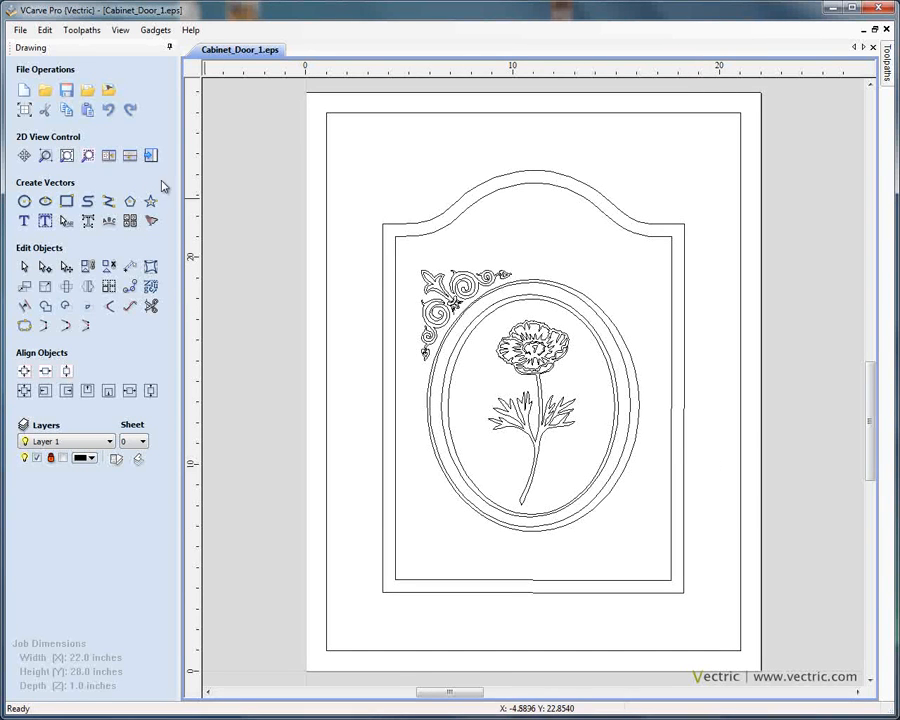
# - Select all vectors of the scroll ornament at the oval's upper-left corner and create a mirrored copy on its right side
pyautogui.click(45, 155)
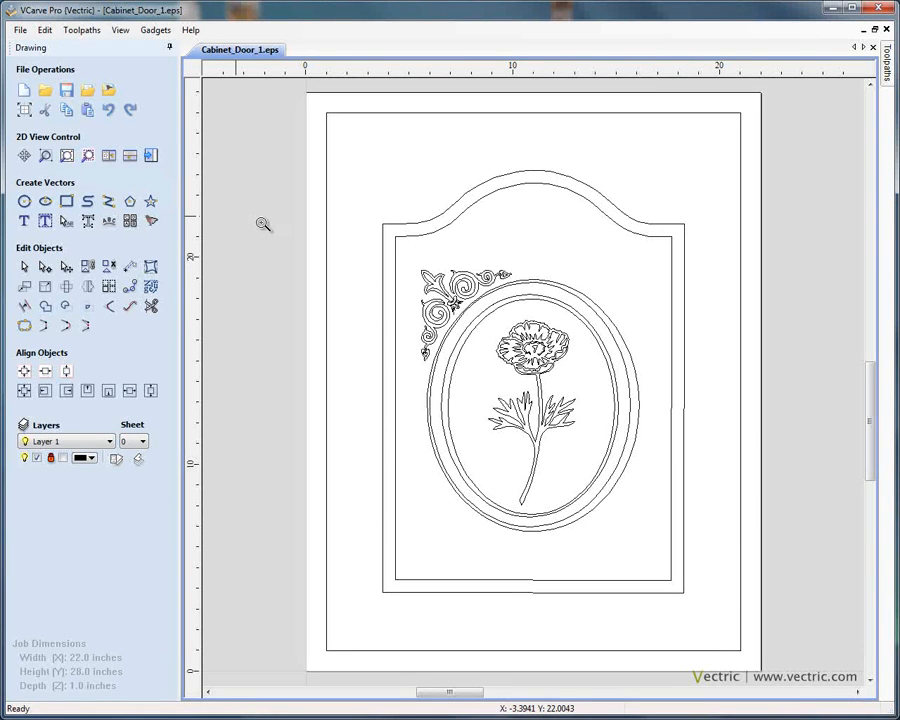
pyautogui.moveTo(390, 247); pyautogui.dragTo(662, 408)
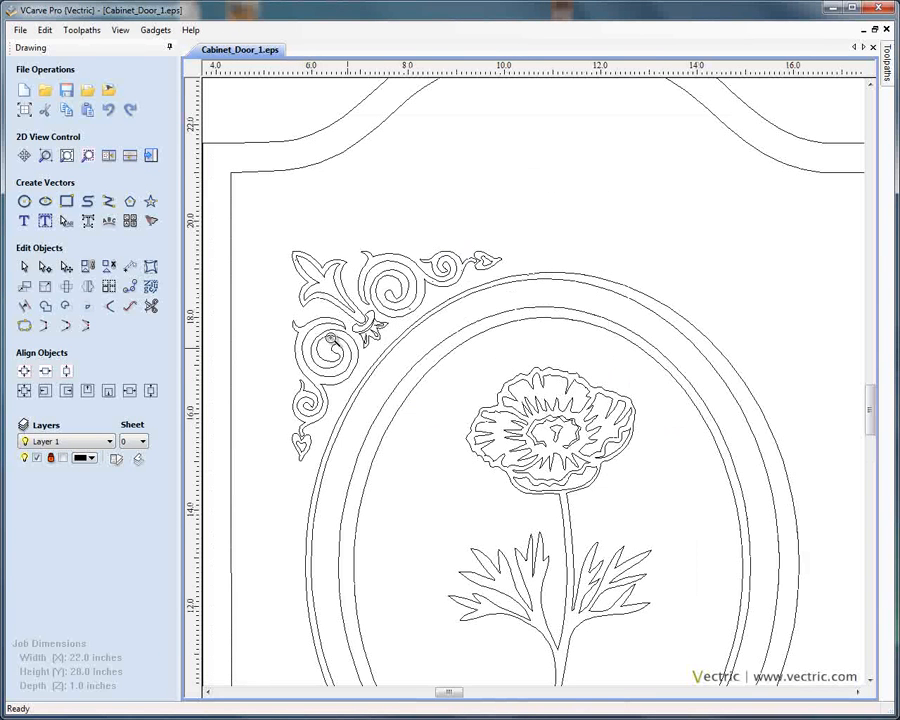
pyautogui.scroll(-1, 581, 352)
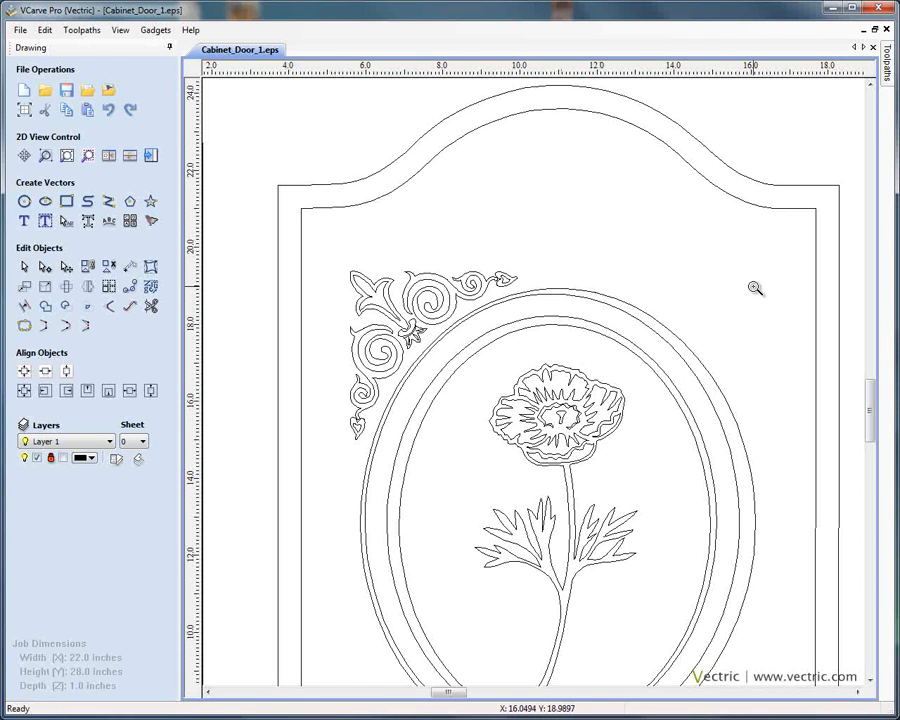
pyautogui.scroll(-1, 755, 289)
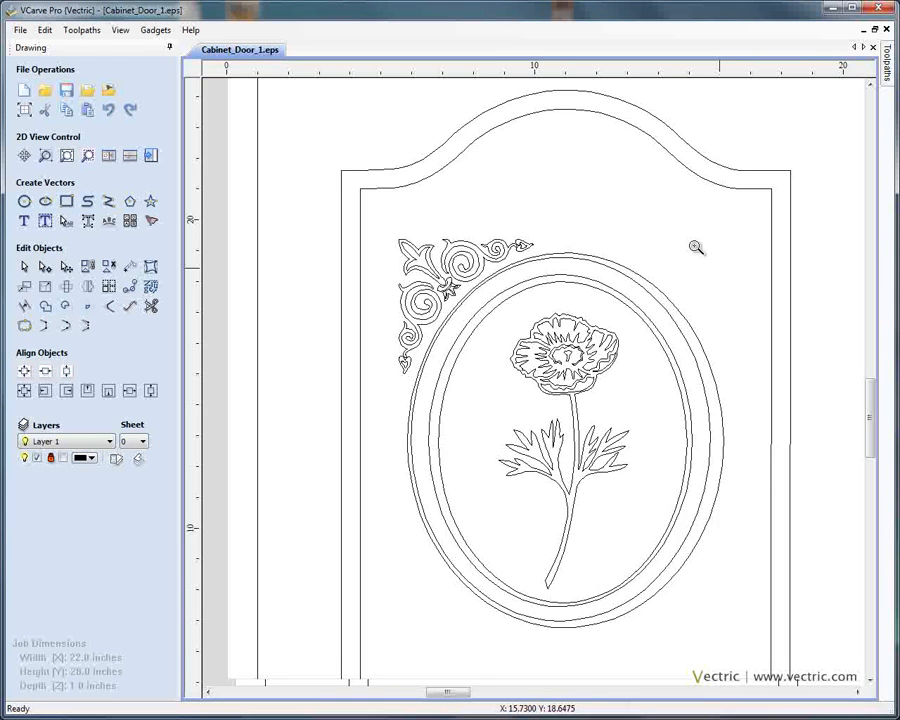
pyautogui.scroll(-1, 690, 242)
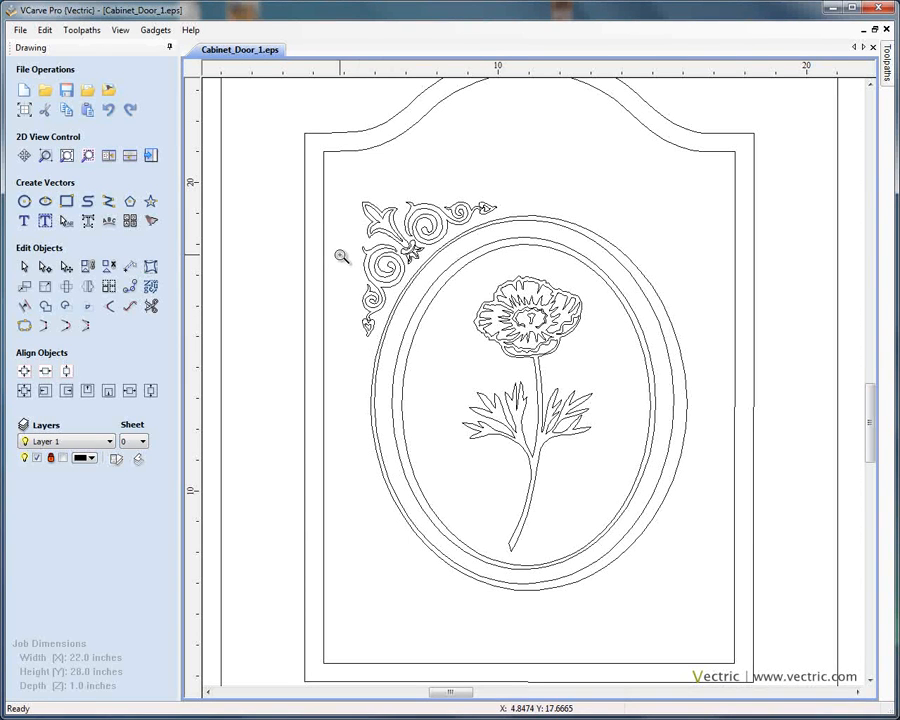
pyautogui.press('Escape')
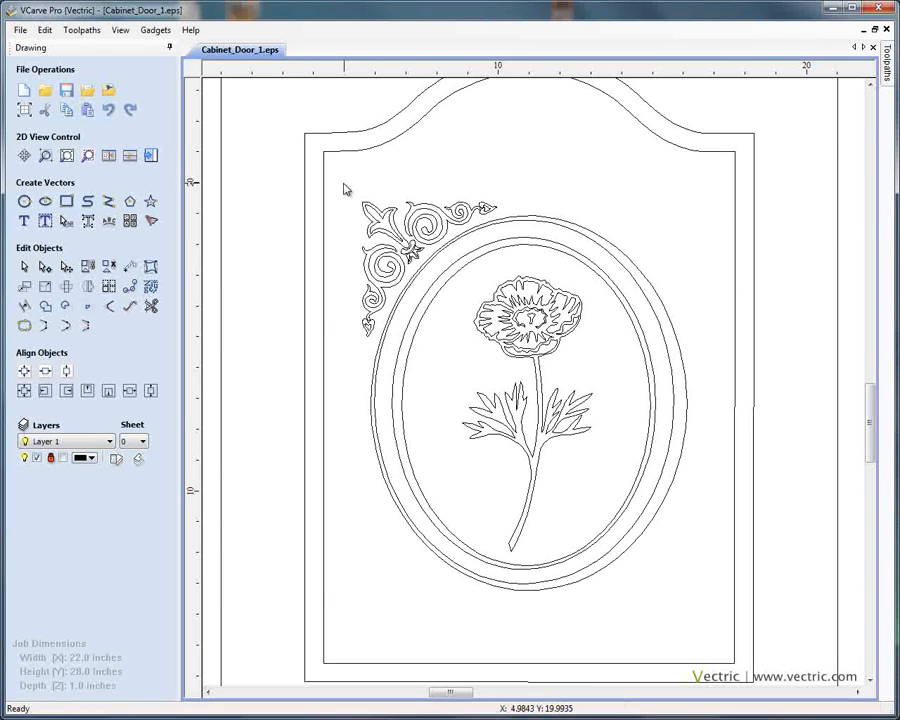
pyautogui.moveTo(343, 183); pyautogui.dragTo(497, 346)
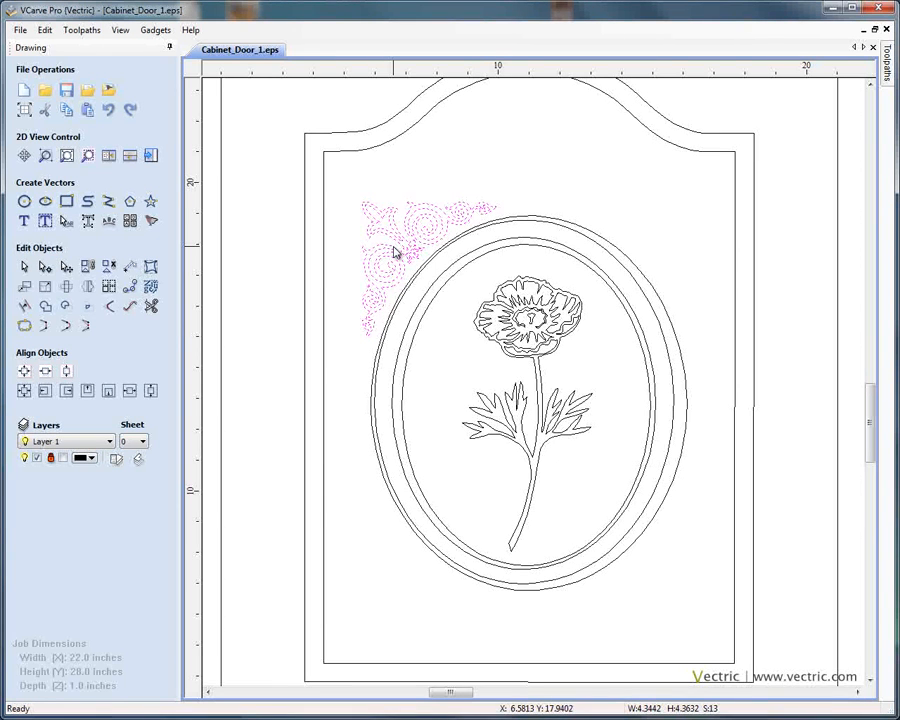
pyautogui.rightClick(395, 252)
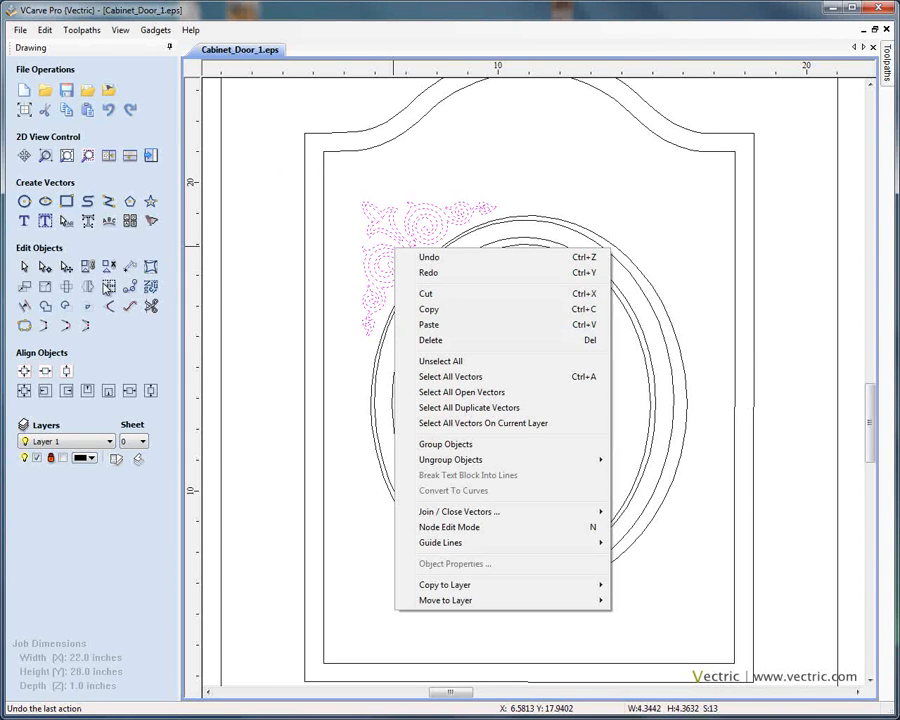
pyautogui.click(89, 287)
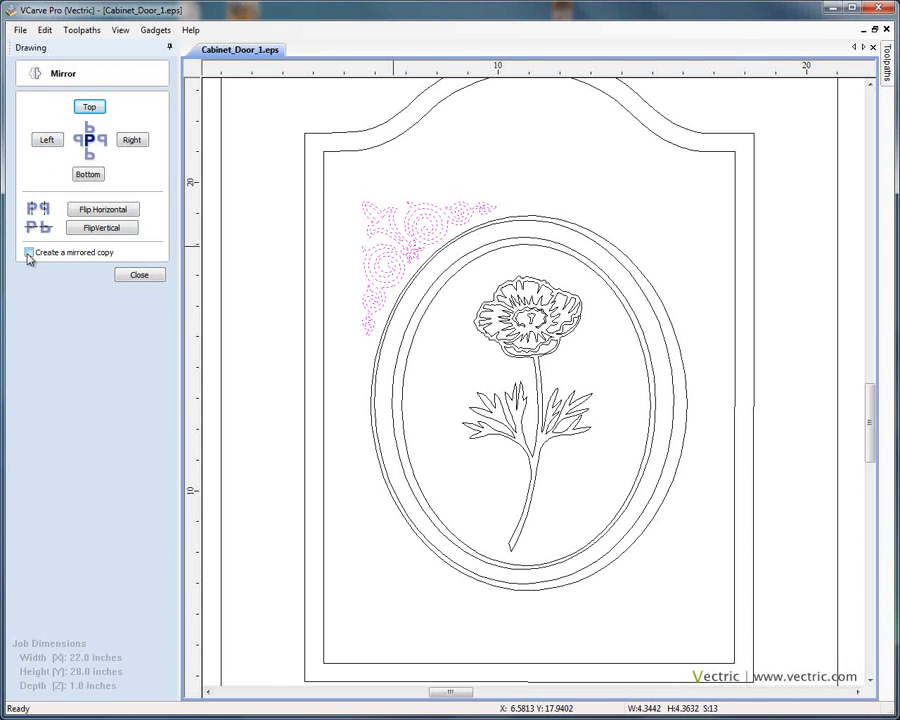
pyautogui.click(29, 253)
pyautogui.click(131, 143)
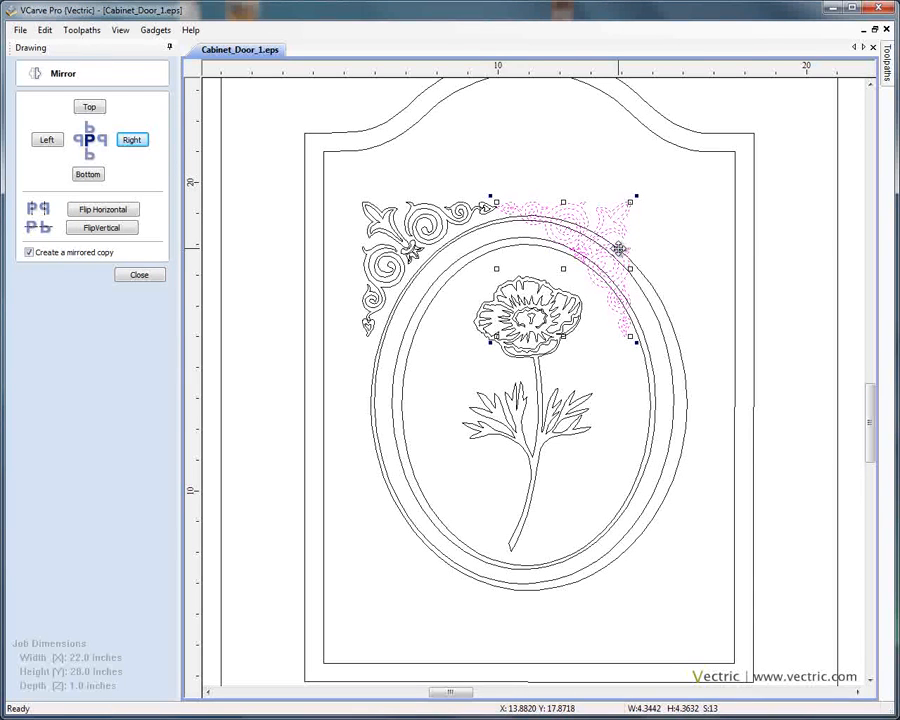
pyautogui.click(150, 276)
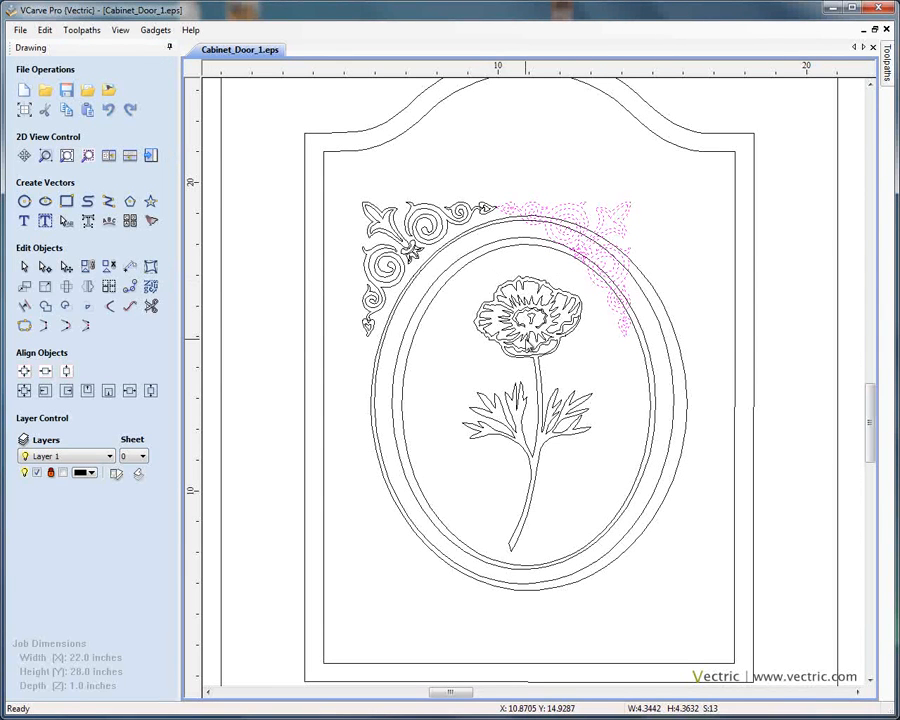
# - Try positioning the mirrored ornament by hand at the oval's upper-right corner, and delete that copy
pyautogui.moveTo(609, 229); pyautogui.dragTo(627, 229)
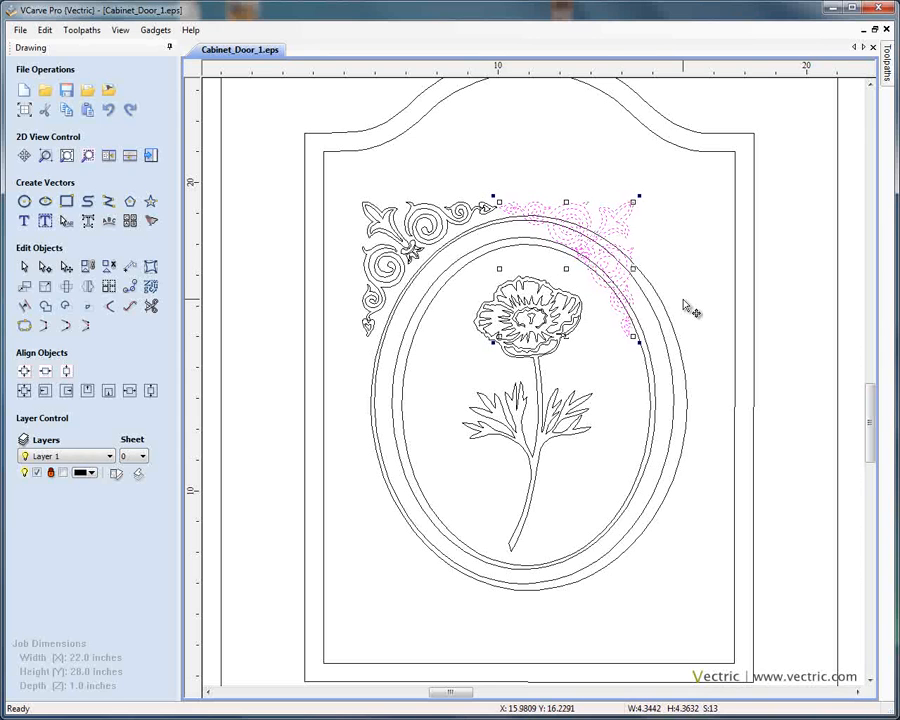
pyautogui.press('Right')
pyautogui.press('Right')
pyautogui.press('Right')
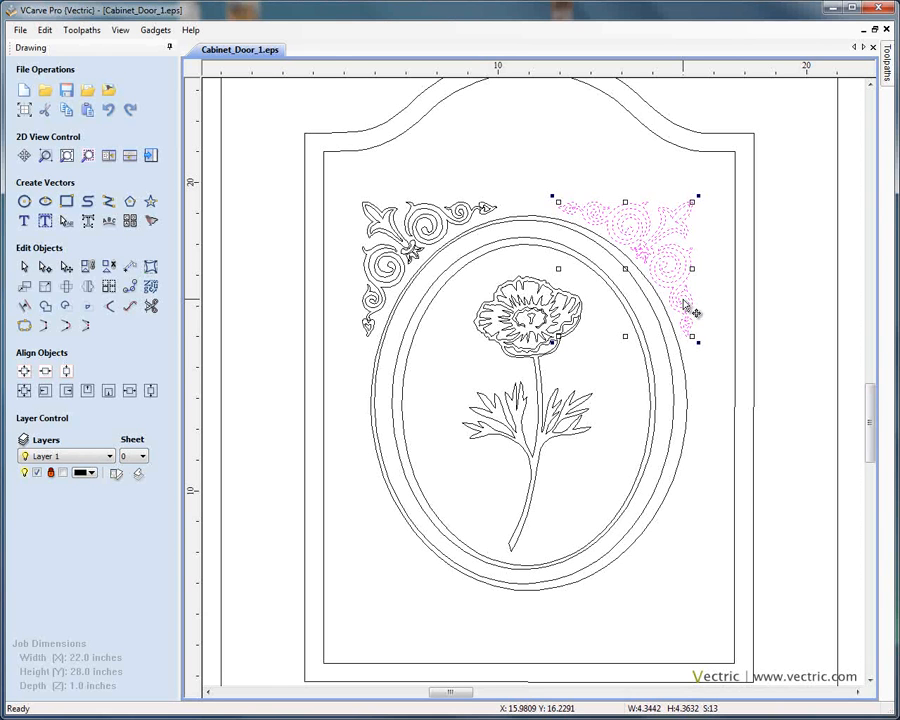
pyautogui.press('Delete')
# - Add the oval's upper-left scroll ornament to the selection and create a mirrored copy of both upper ornaments below them
pyautogui.moveTo(334, 183); pyautogui.dragTo(493, 348)
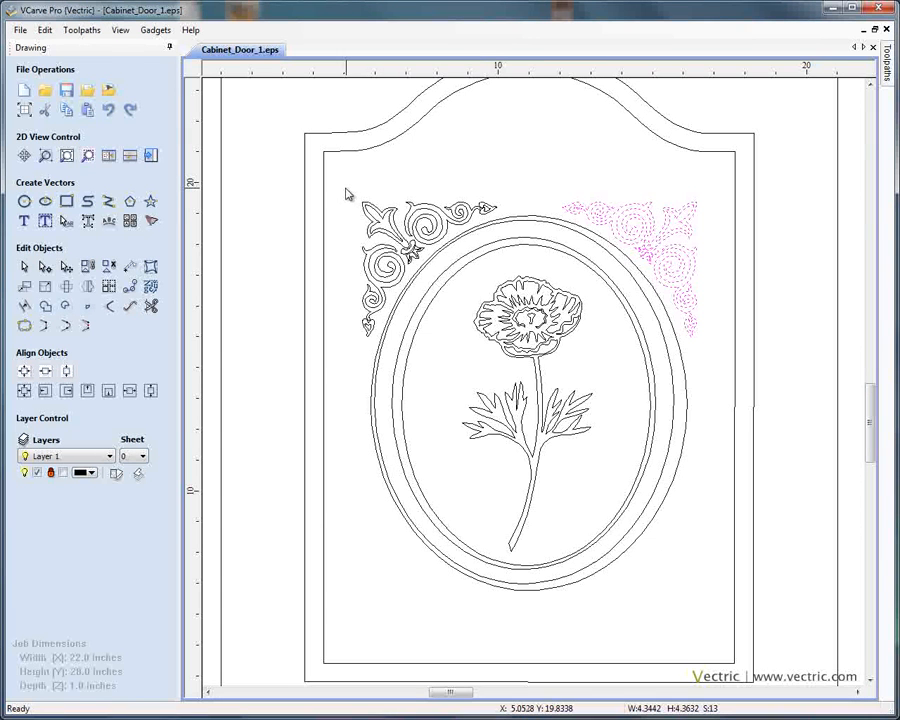
pyautogui.moveTo(344, 185); pyautogui.dragTo(494, 352)
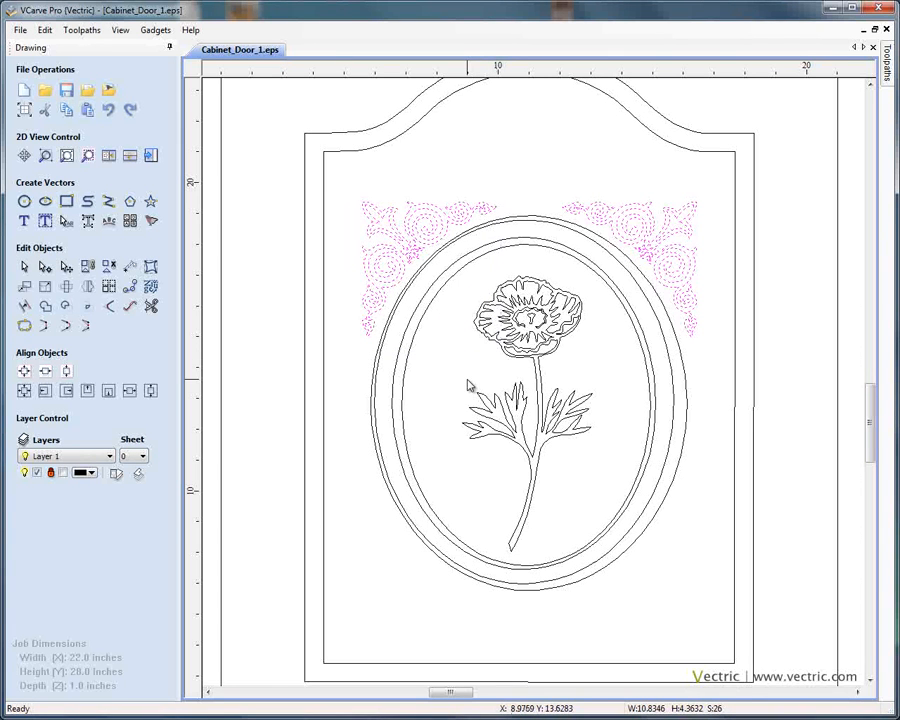
pyautogui.click(89, 270)
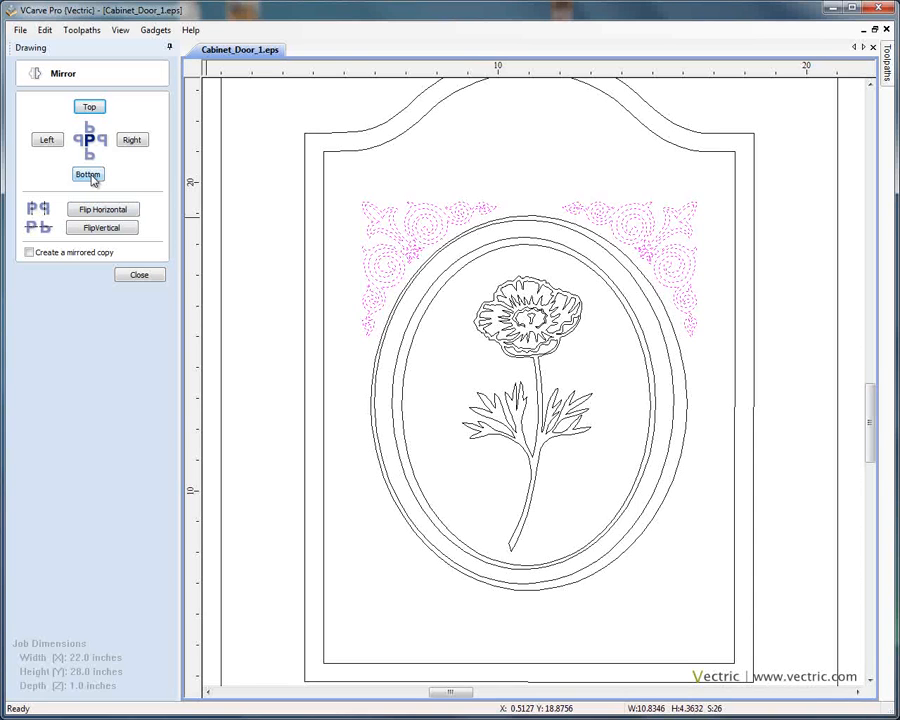
pyautogui.click(89, 175)
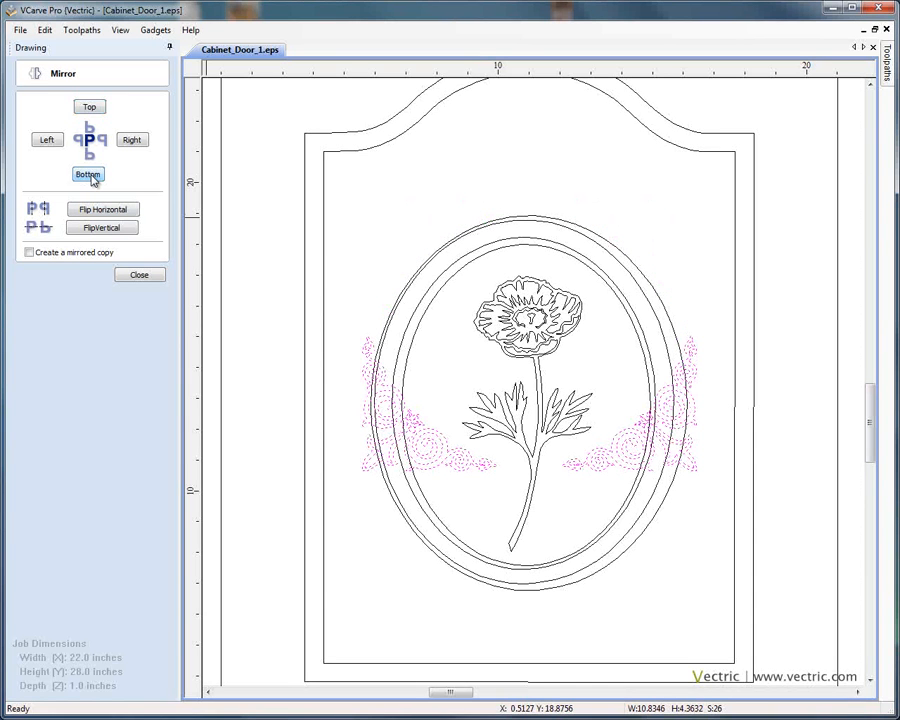
pyautogui.click(89, 108)
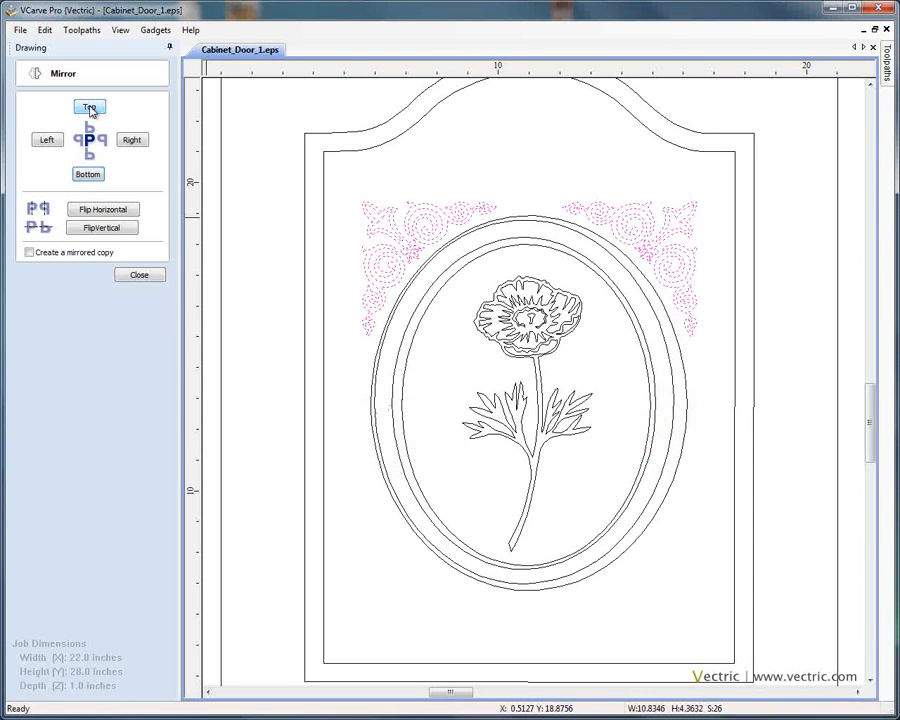
pyautogui.click(56, 254)
pyautogui.click(90, 175)
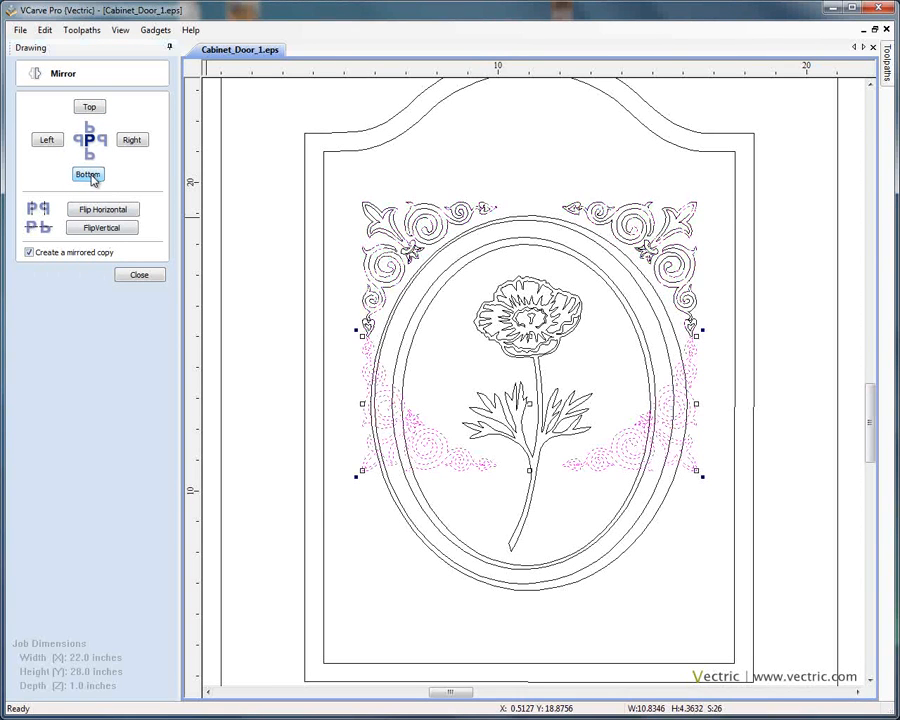
pyautogui.click(146, 277)
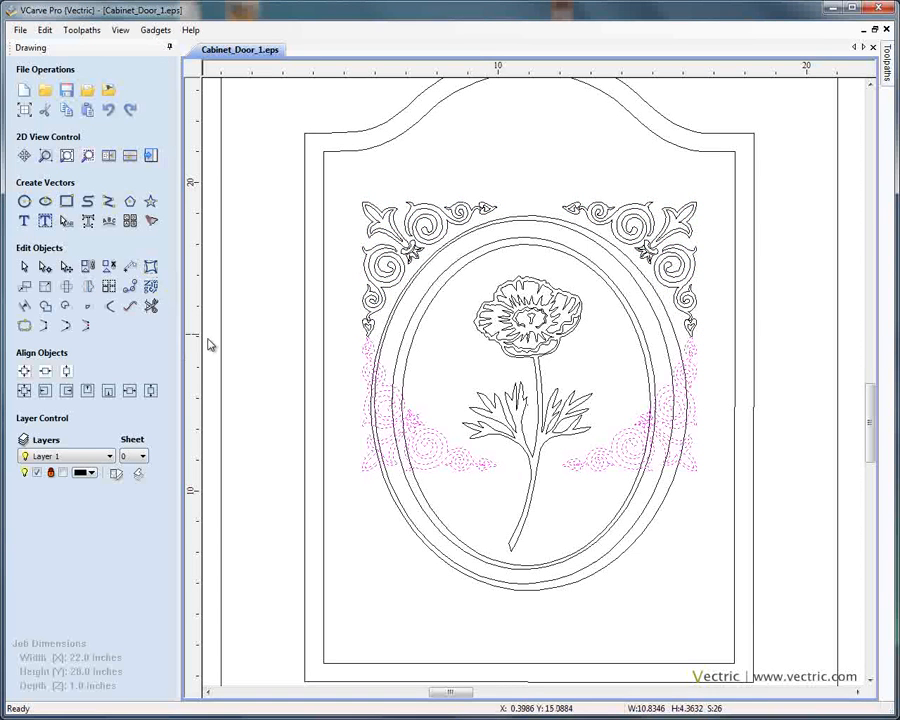
# - Move the mirrored pair of ornaments straight down to the oval's lower corners and deselect them
pyautogui.click(431, 443)
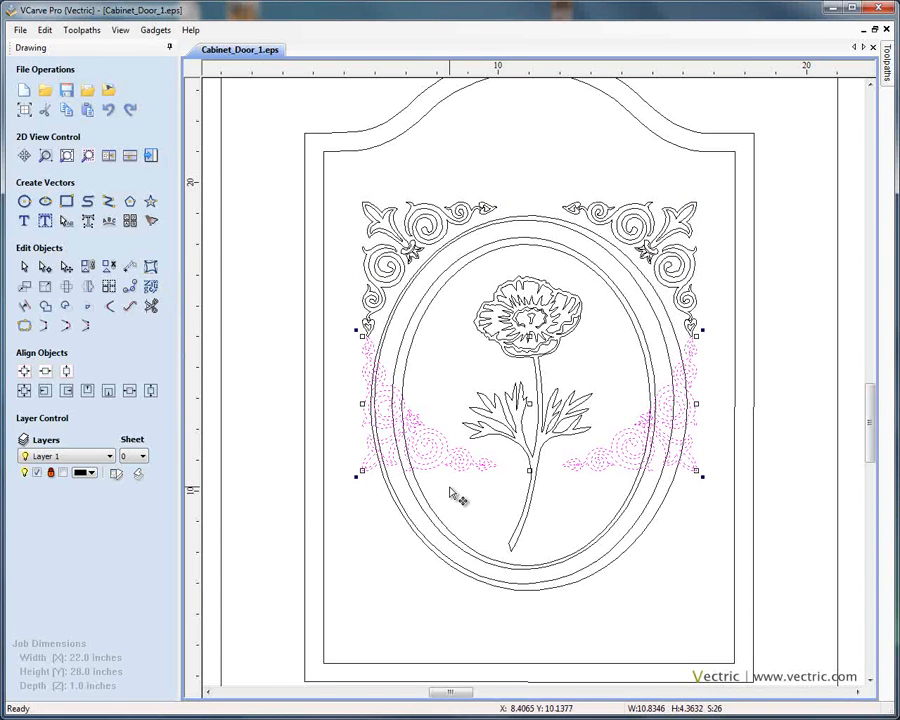
pyautogui.press('Down')
pyautogui.press('Down')
pyautogui.press('Down')
pyautogui.press('Down')
pyautogui.press('Down')
pyautogui.press('Down')
pyautogui.press('Down')
pyautogui.press('Down')
pyautogui.press('Down')
pyautogui.press('Down')
pyautogui.press('Down')
pyautogui.press('Down')
pyautogui.press('Down')
pyautogui.press('Down')
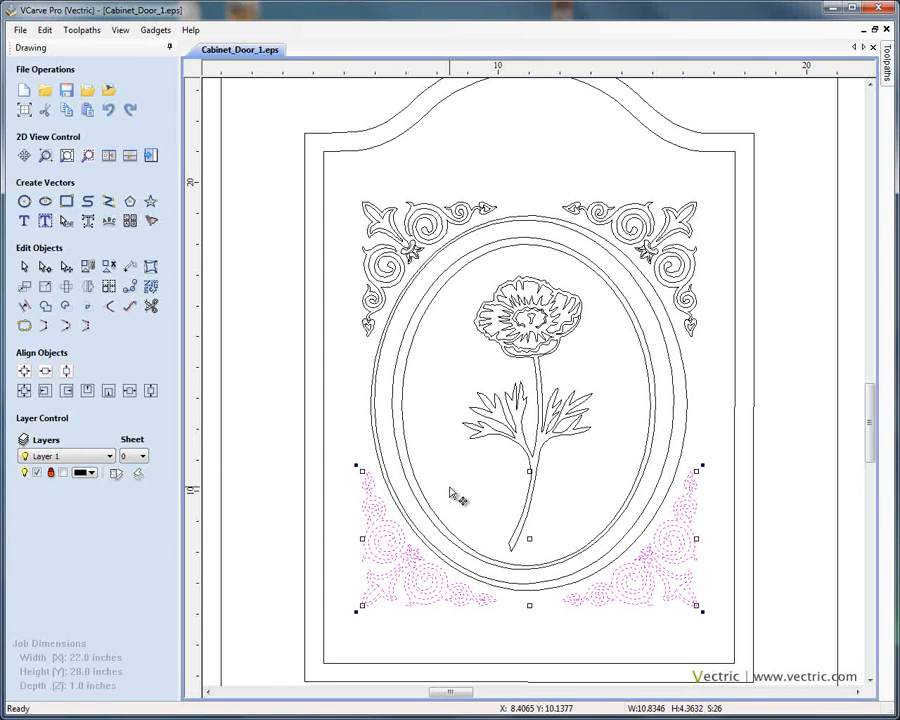
pyautogui.click(733, 417)
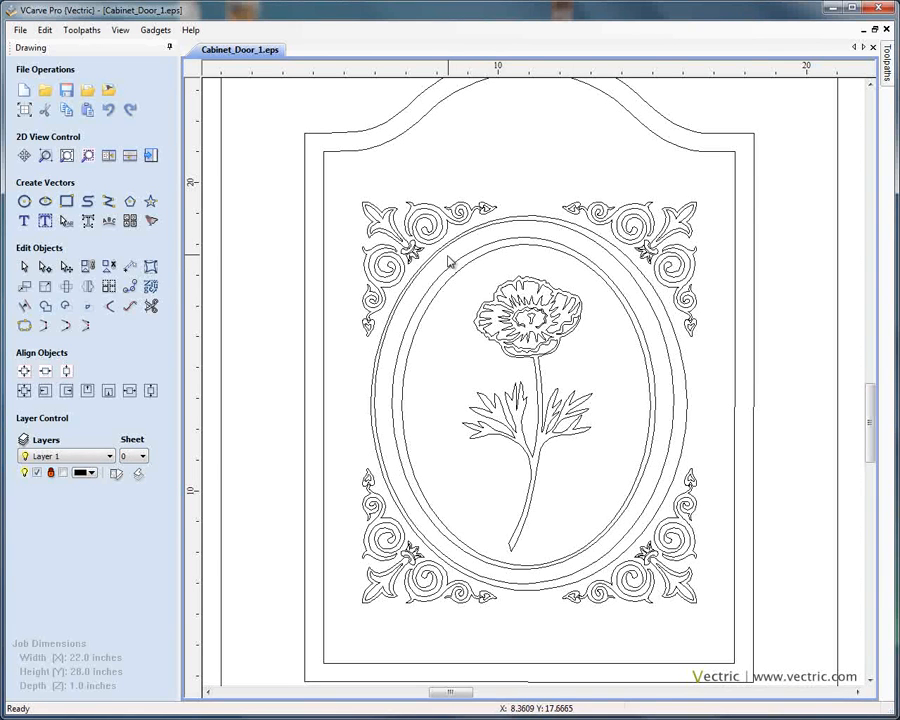
# - Select all vectors of the flower inside the oval and scale it down proportionally to about 2.67 by 5.66 inches
pyautogui.moveTo(441, 255); pyautogui.dragTo(600, 566)
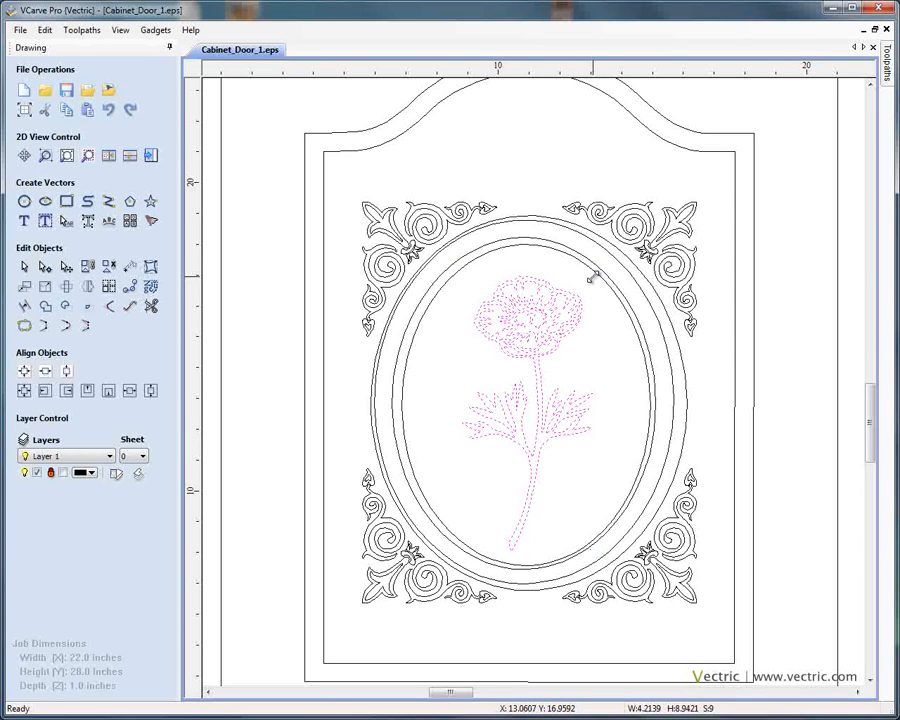
pyautogui.moveTo(591, 276); pyautogui.dragTo(594, 305)
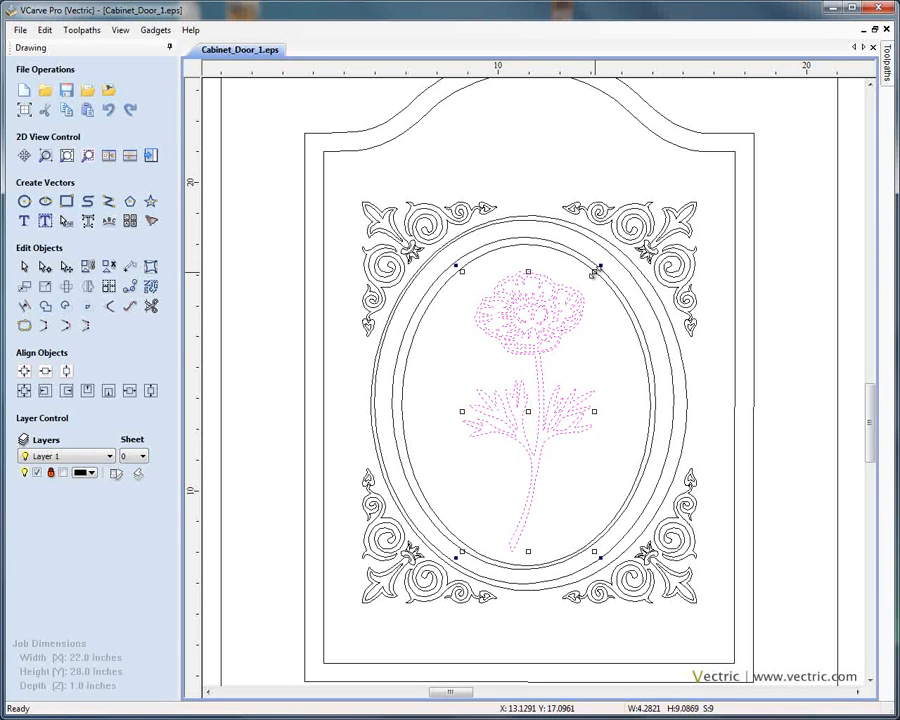
pyautogui.moveTo(594, 272); pyautogui.dragTo(622, 325)
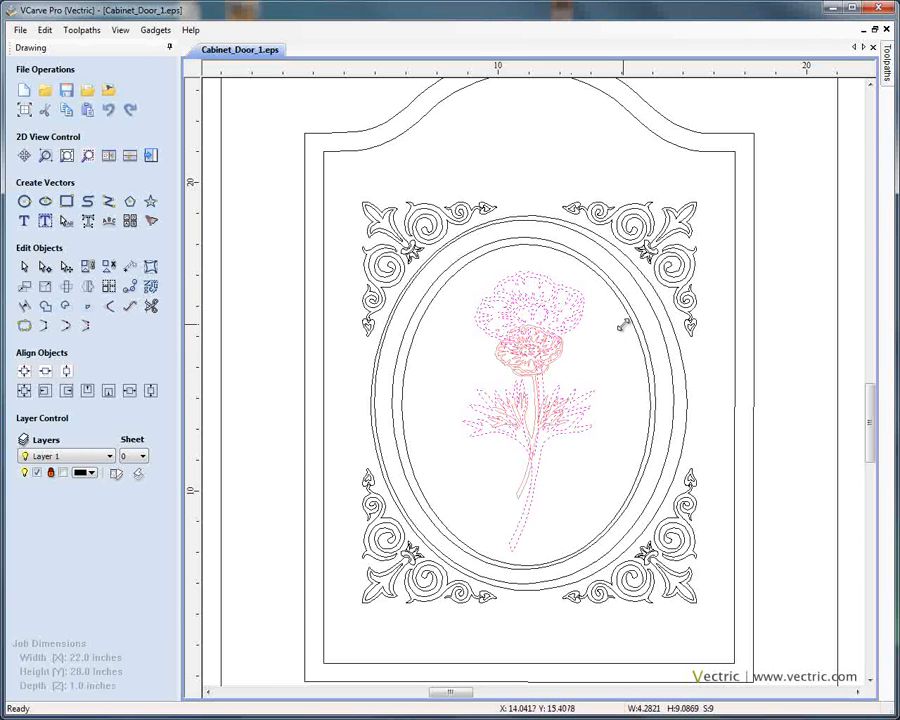
pyautogui.moveTo(622, 325); pyautogui.dragTo(620, 330)
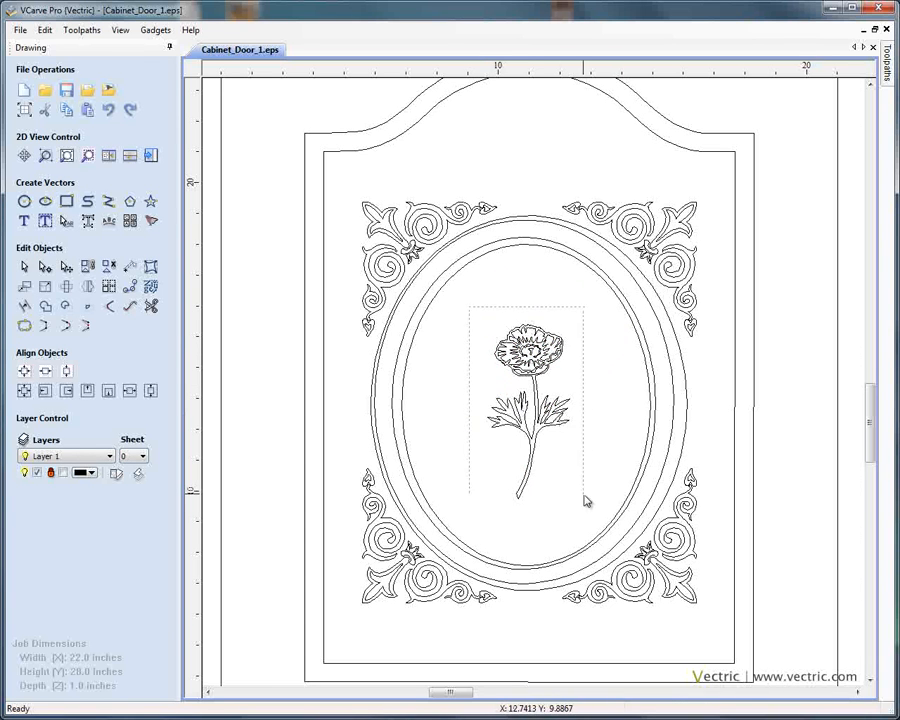
pyautogui.click(546, 424)
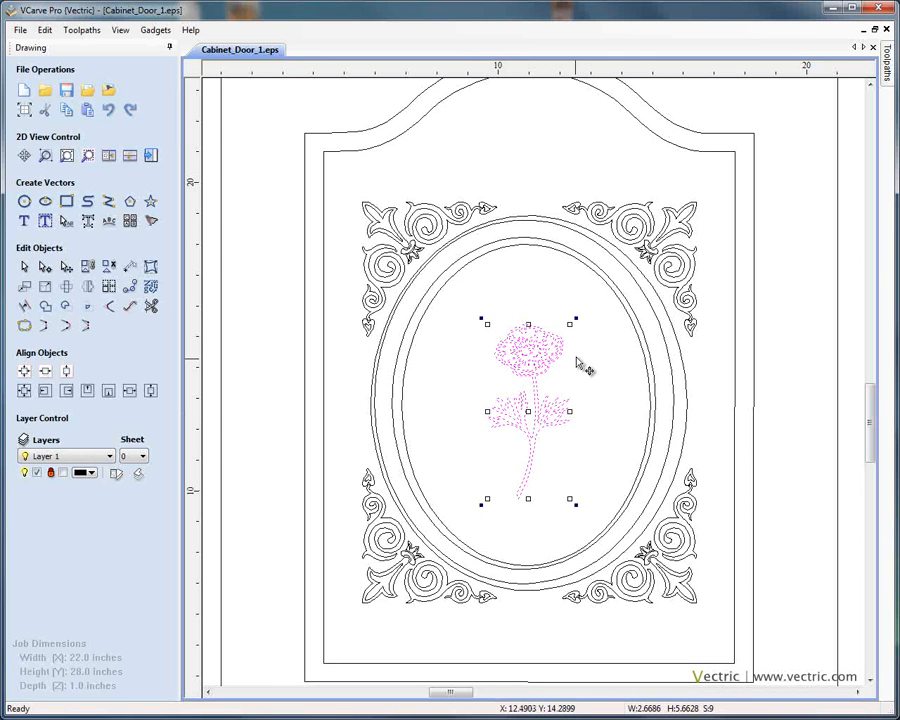
# - Flip the flower horizontally by stretching it past its opposite side to about 3.28 inches wide, and bring it back inside the oval
pyautogui.moveTo(570, 413); pyautogui.dragTo(387, 417)
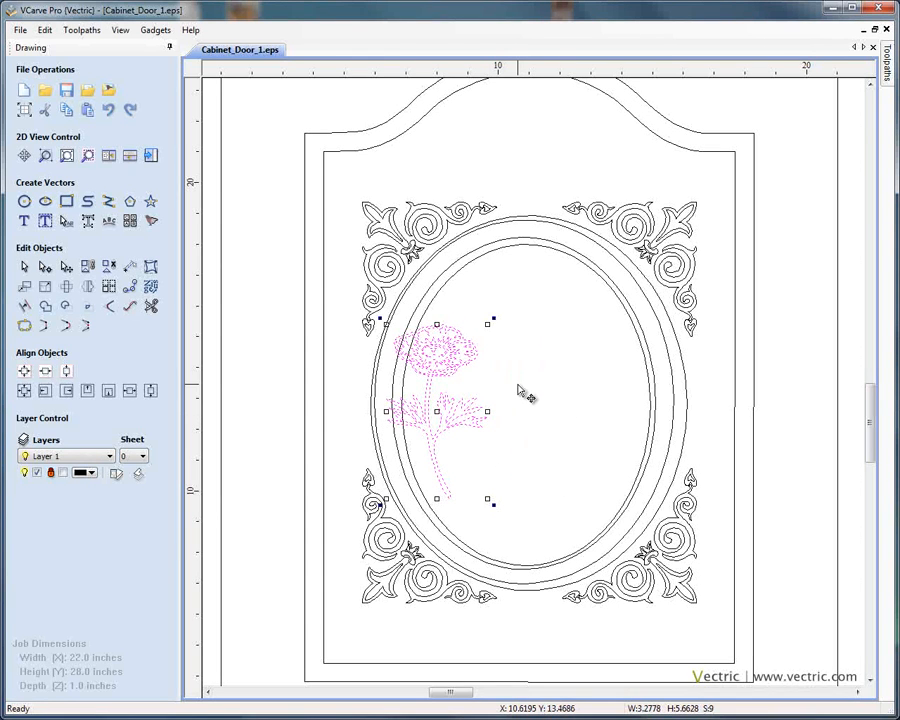
pyautogui.click(24, 370)
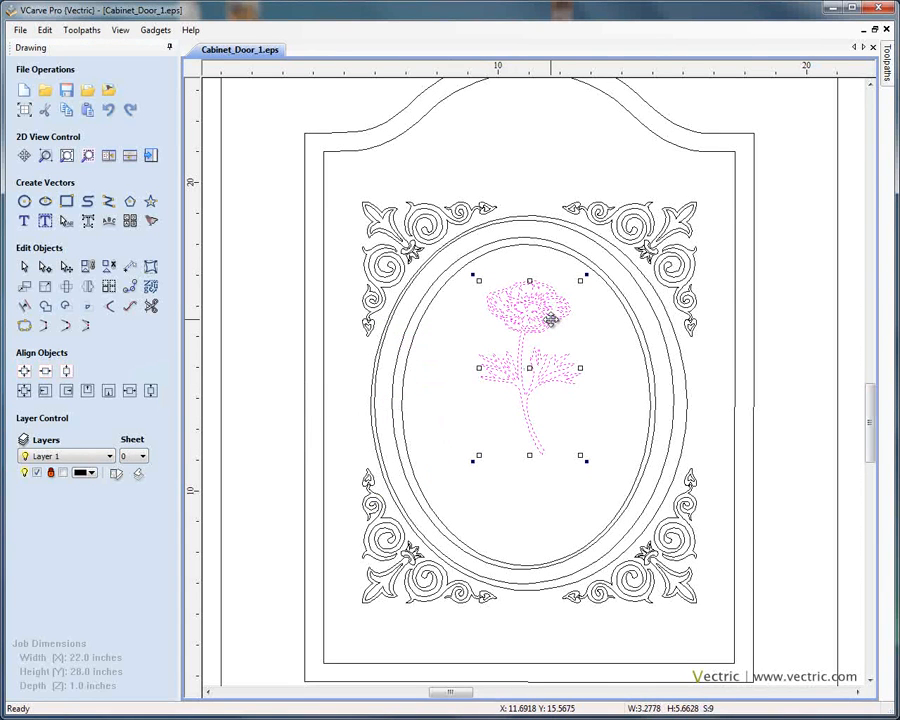
pyautogui.moveTo(551, 320); pyautogui.dragTo(541, 355)
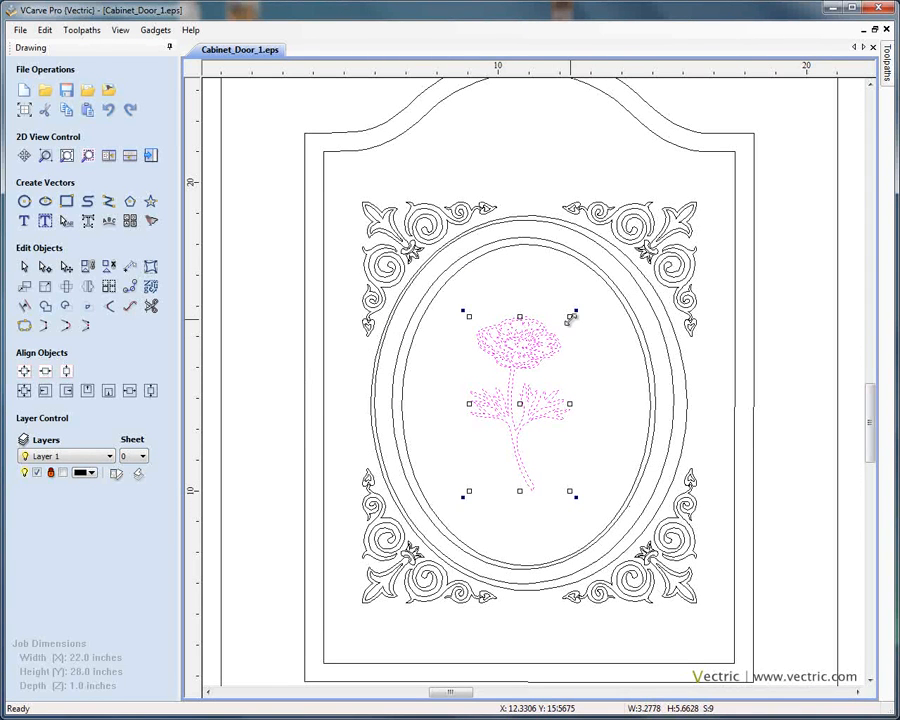
# - Enlarge the flower proportionally to about 4.58 by 7.91 inches and nudge it slightly right and down within the oval
pyautogui.moveTo(571, 317); pyautogui.dragTo(591, 297)
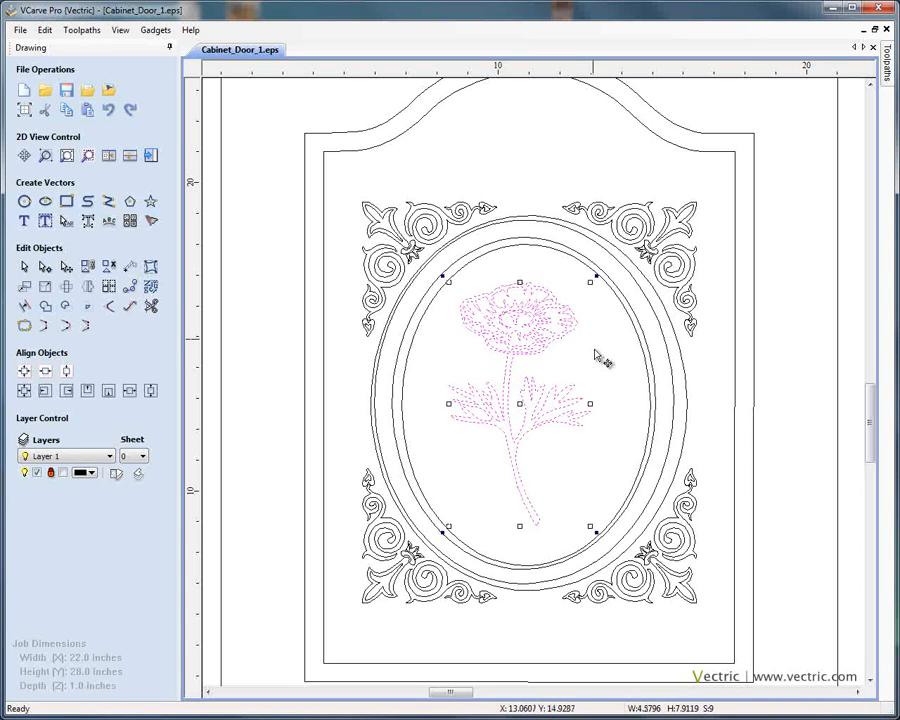
pyautogui.press('Right')
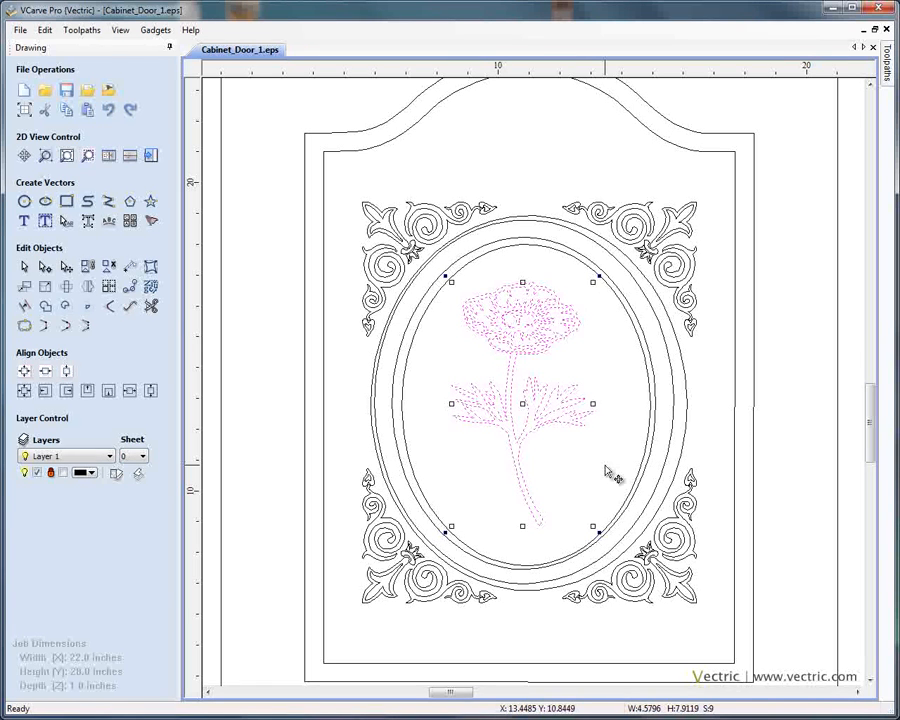
pyautogui.press('Down')
pyautogui.press('Down')
pyautogui.press('Down')
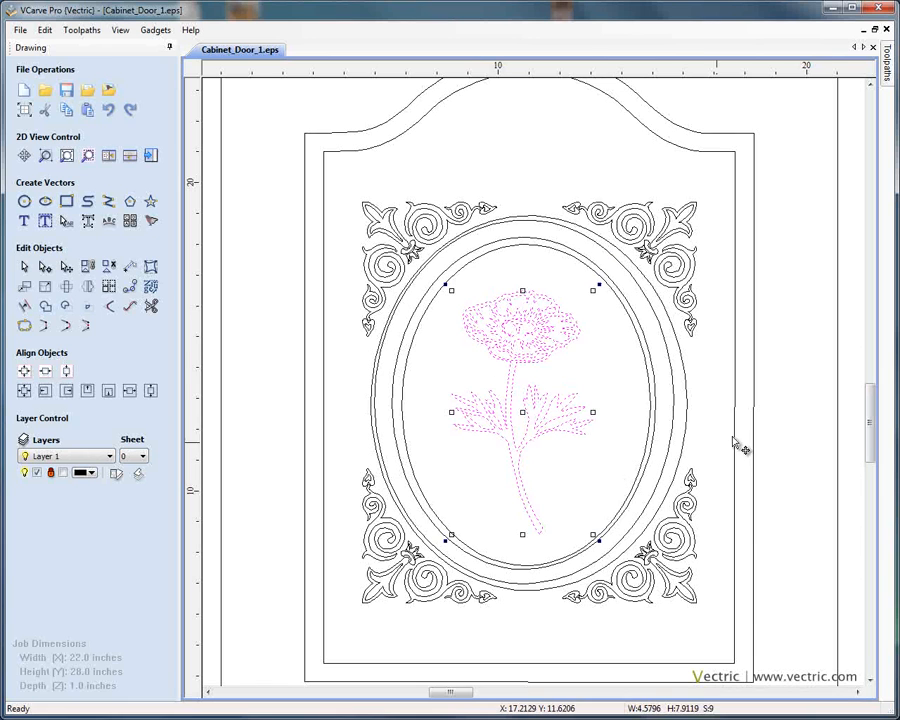
pyautogui.click(590, 512)
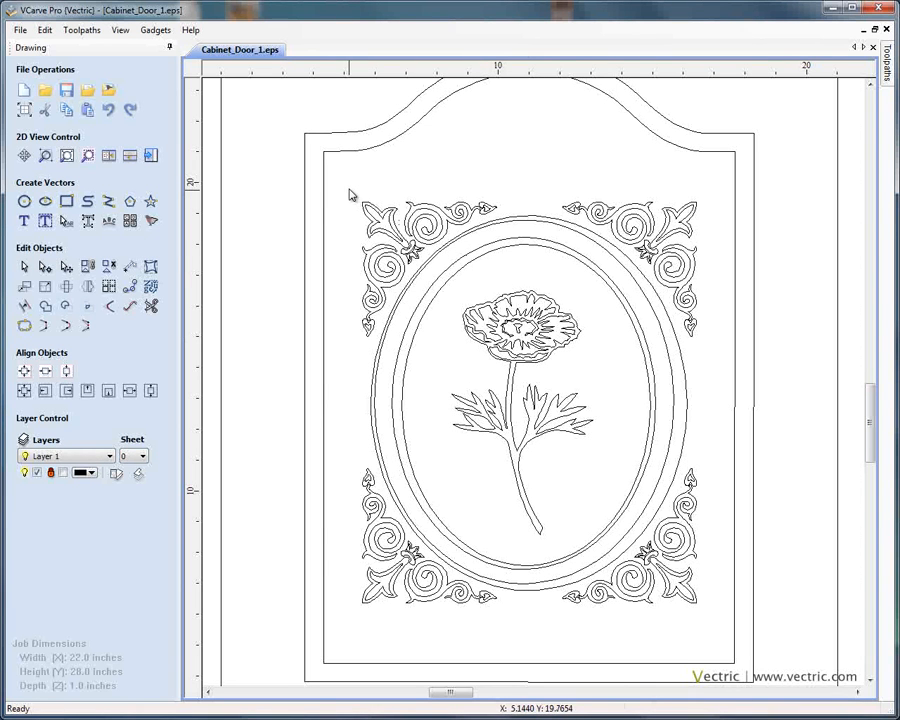
# - Resize the oval, flower and four corner ornaments together to 11 inches wide and 13 inches high, unlinking X and Y before setting the width
pyautogui.moveTo(349, 187); pyautogui.dragTo(714, 643)
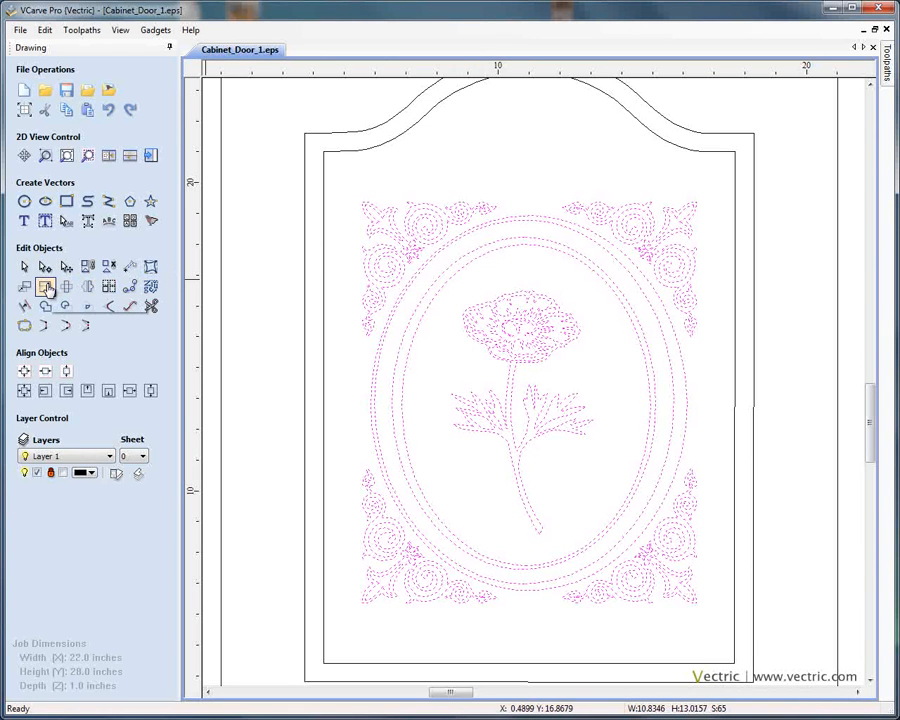
pyautogui.click(46, 288)
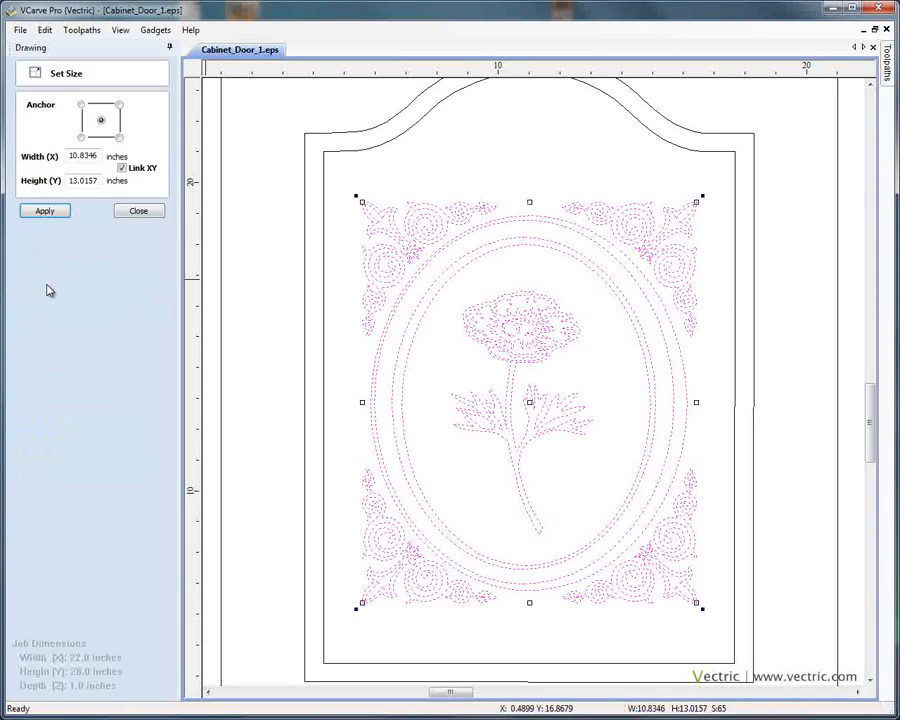
pyautogui.doubleClick(100, 181)
pyautogui.write('13')
pyautogui.click(122, 169)
pyautogui.moveTo(101, 156); pyautogui.dragTo(55, 163)
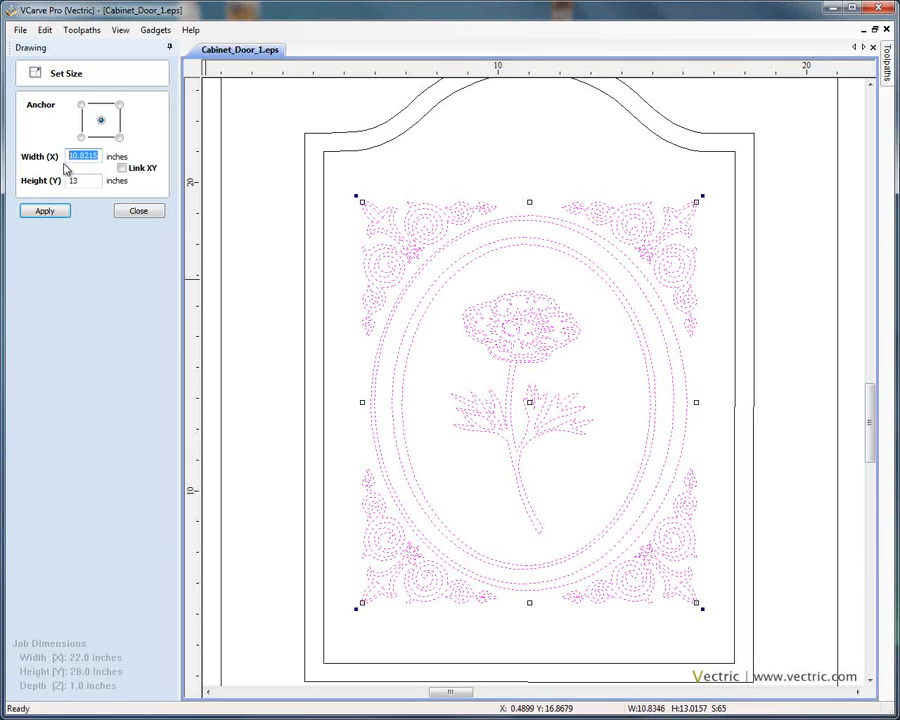
pyautogui.write('11')
pyautogui.click(55, 214)
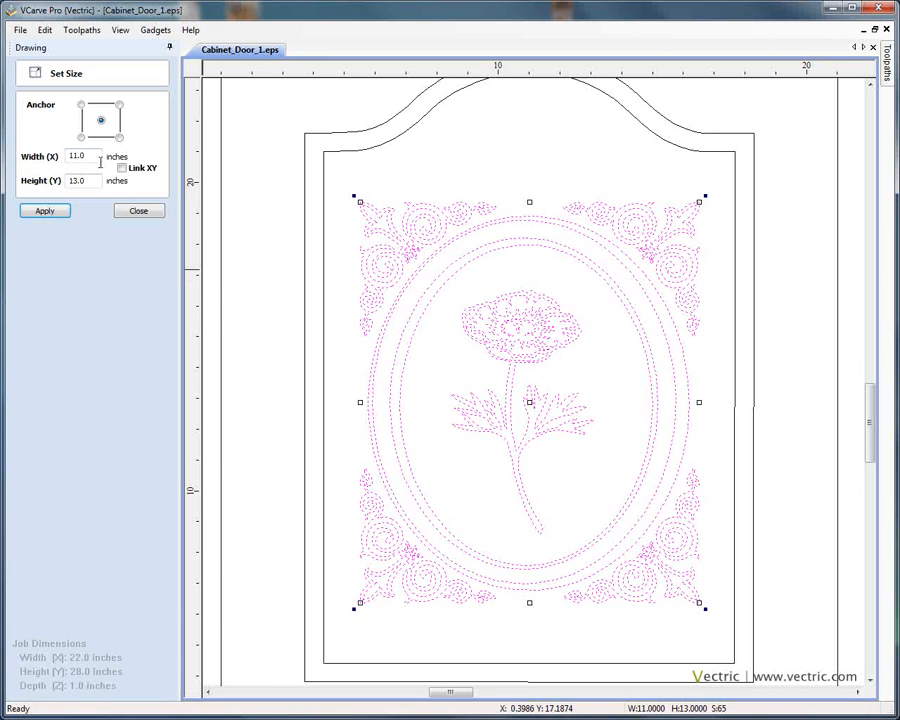
pyautogui.click(100, 161)
pyautogui.click(44, 211)
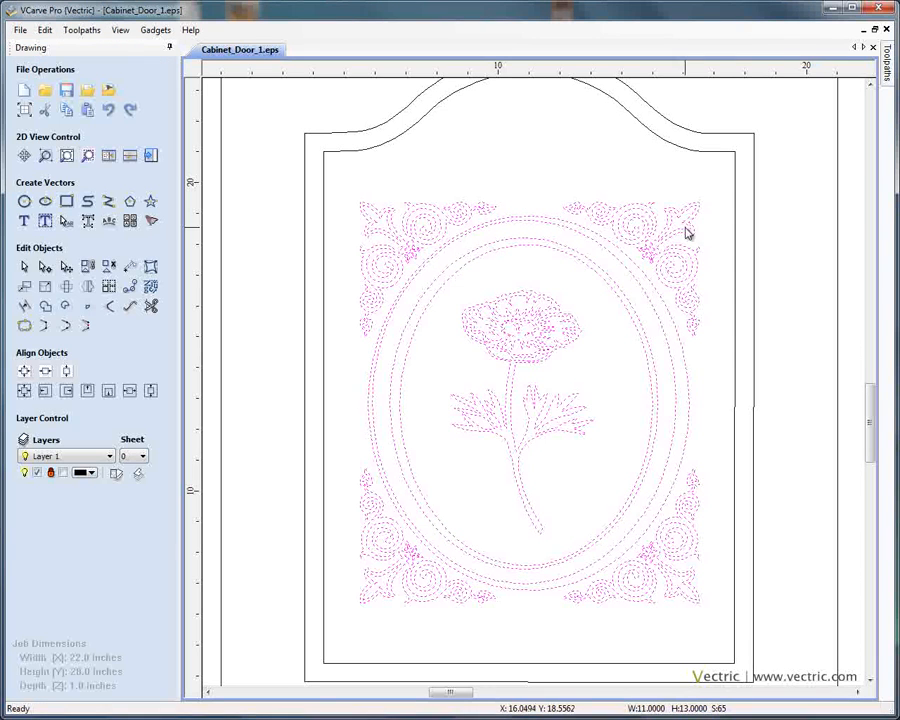
pyautogui.click(706, 231)
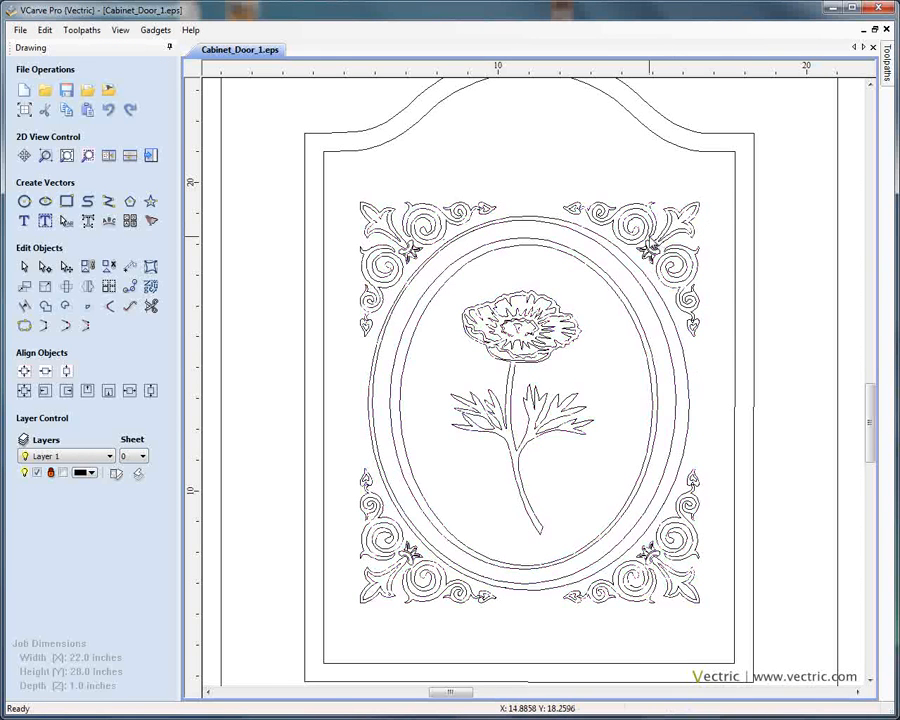
# - Examine the nodes along the curved top of the inner arched panel outline in node editing
pyautogui.scroll(-1, 649, 236)
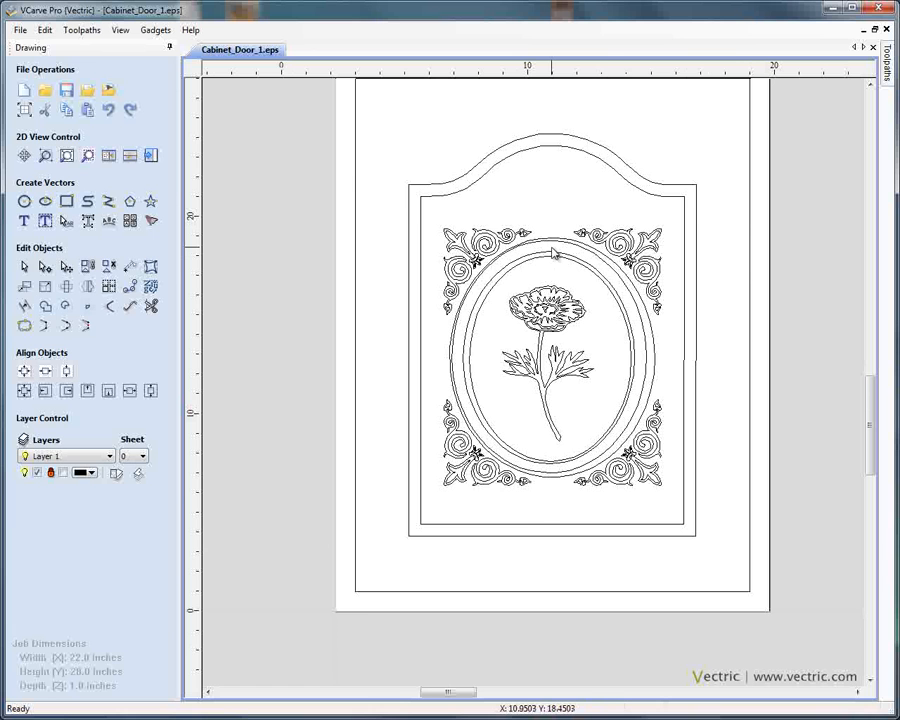
pyautogui.scroll(2, 553, 252)
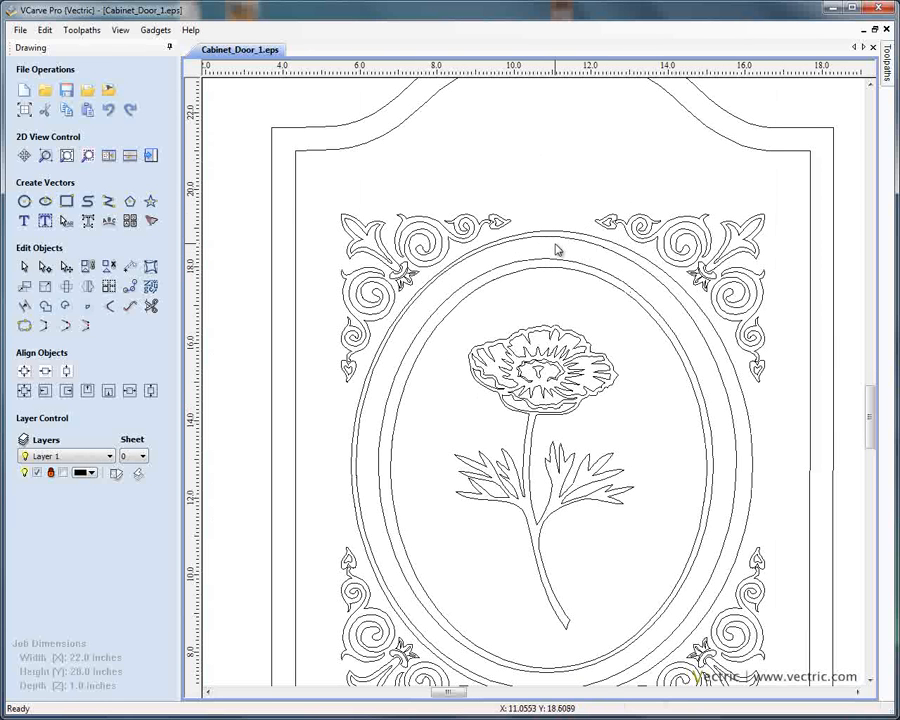
pyautogui.scroll(-2, 555, 246)
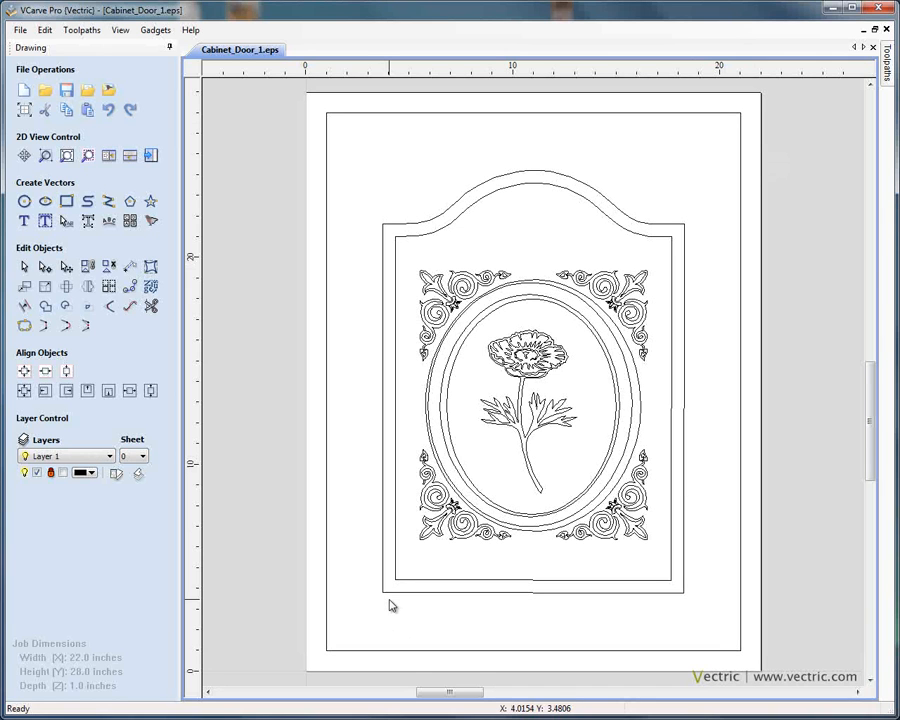
pyautogui.click(449, 232)
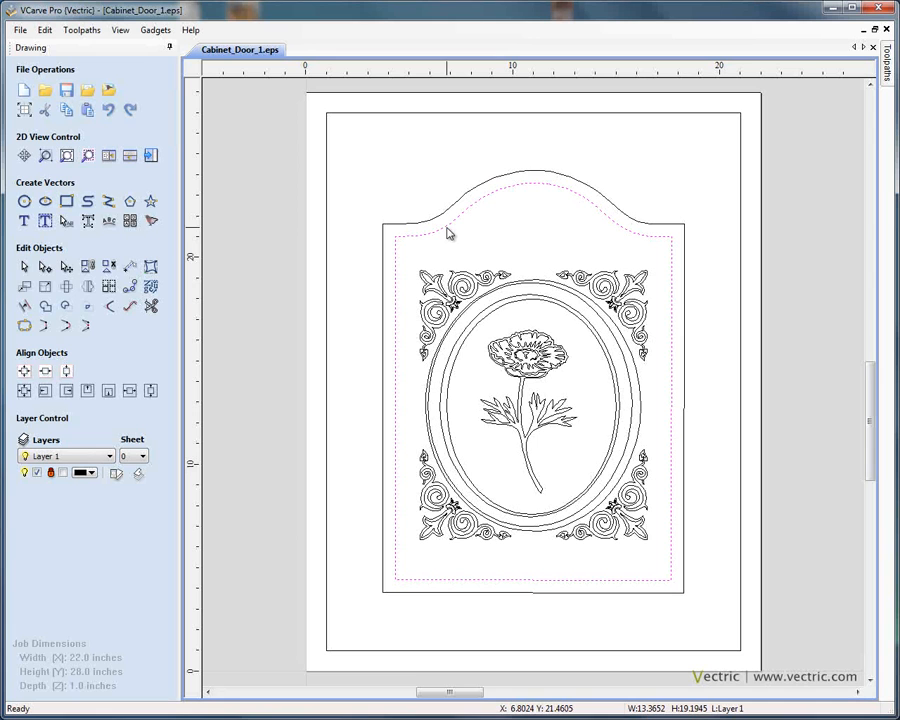
pyautogui.click(45, 266)
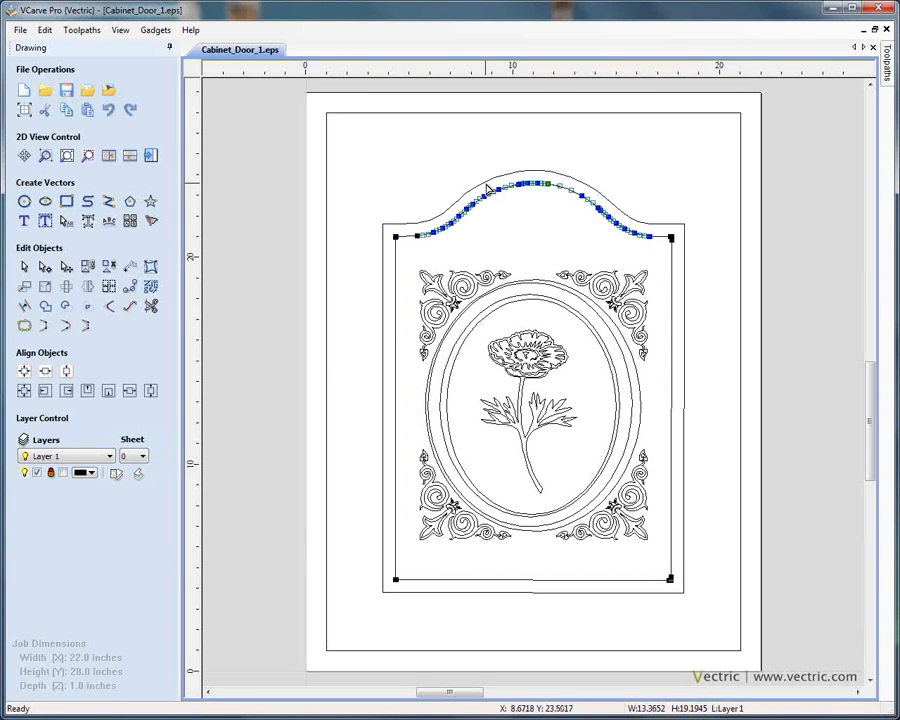
pyautogui.scroll(4, 487, 187)
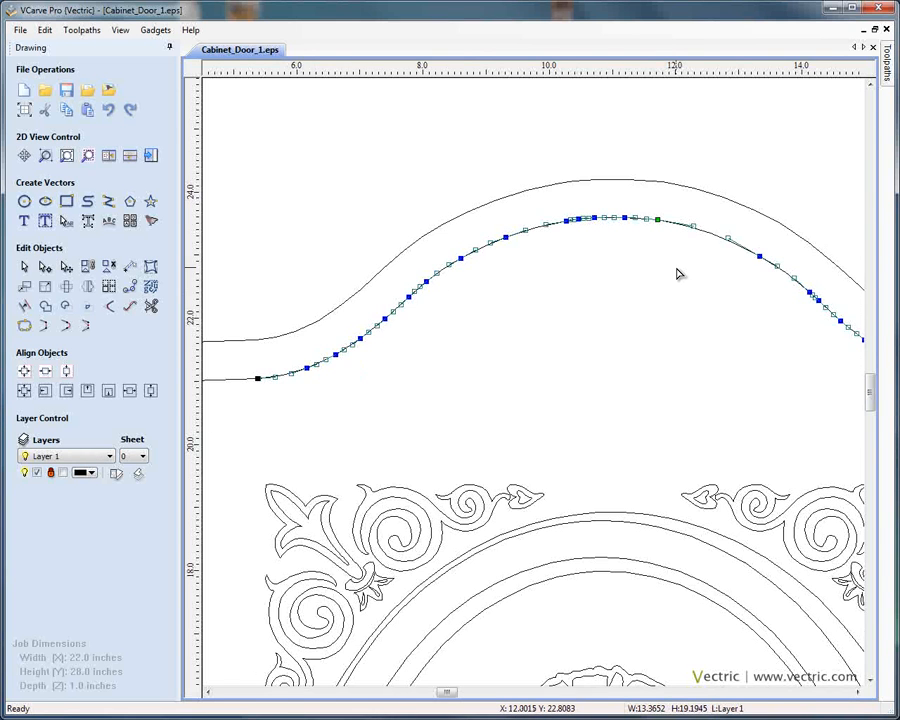
pyautogui.scroll(4, 540, 194)
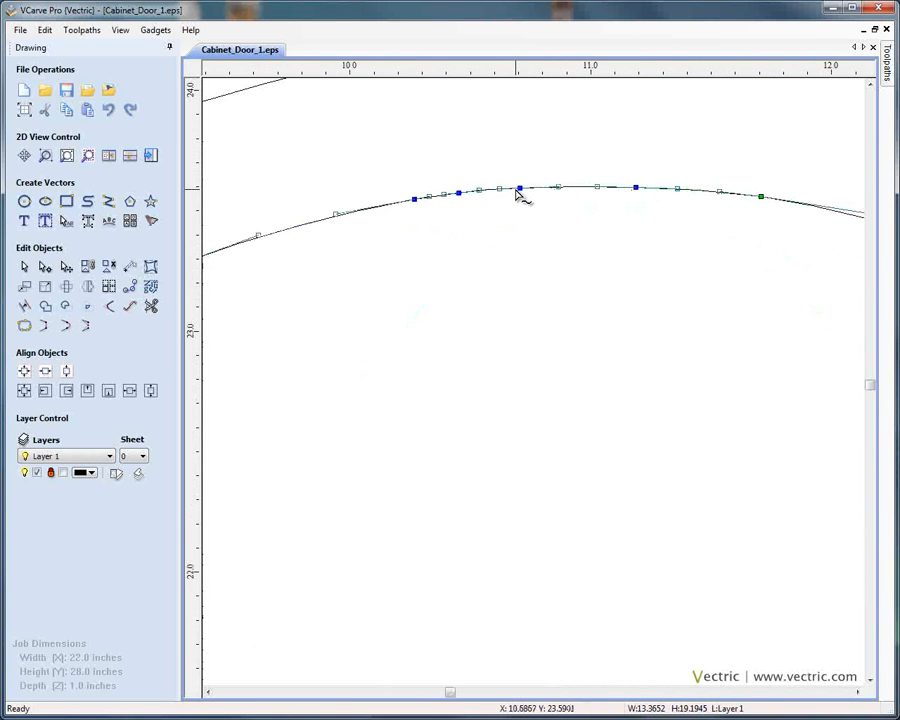
pyautogui.scroll(-5, 518, 195)
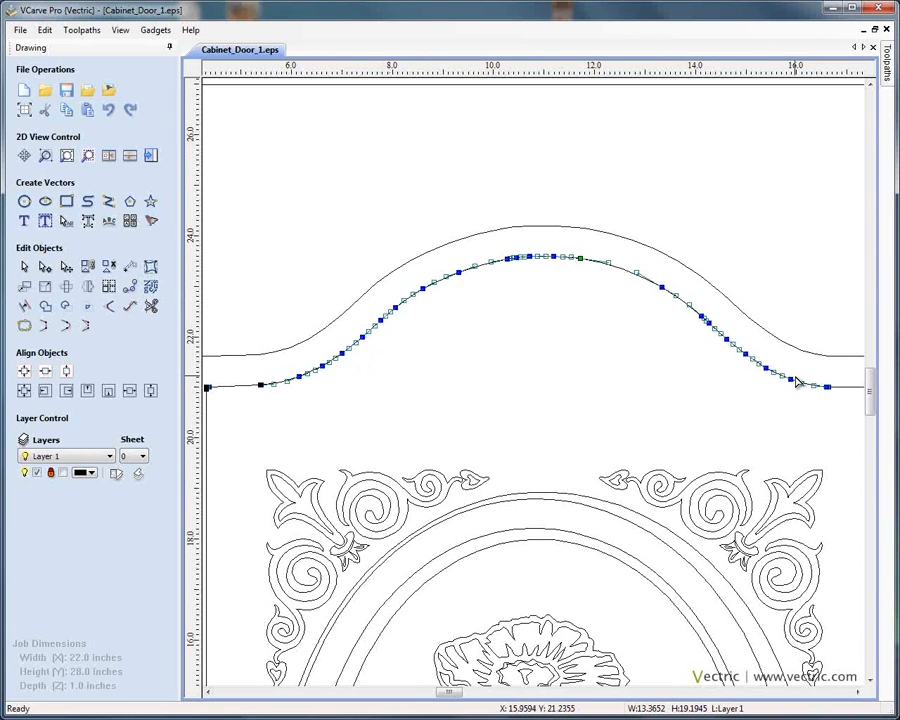
# - Fit circular arcs to the outer arched panel outline with a 0.005 inch tolerance, keeping sharp corners and replacing the selected vector
pyautogui.scroll(-1, 560, 286)
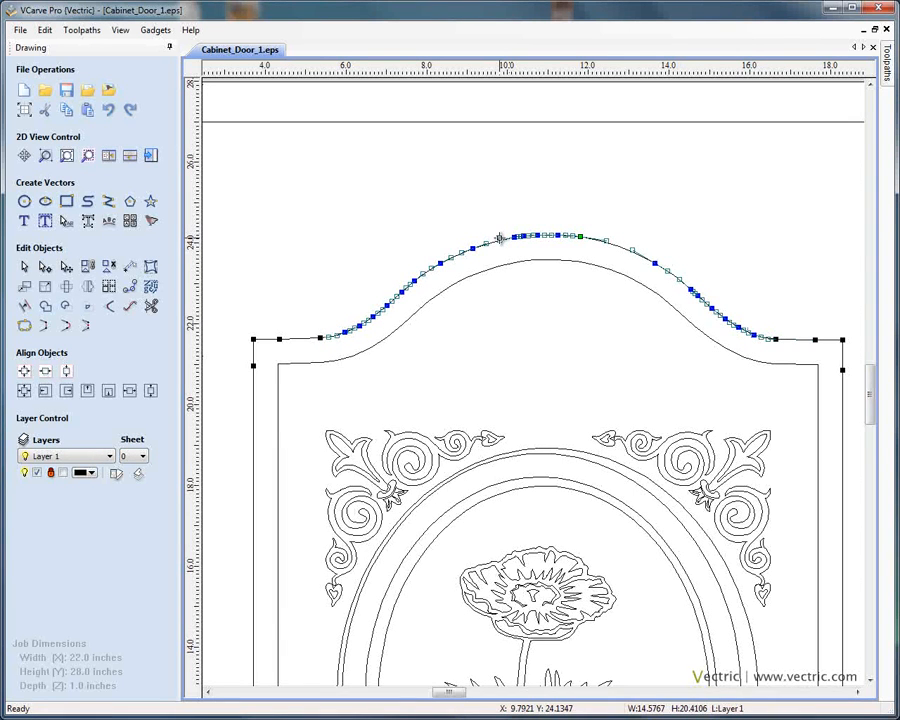
pyautogui.click(130, 307)
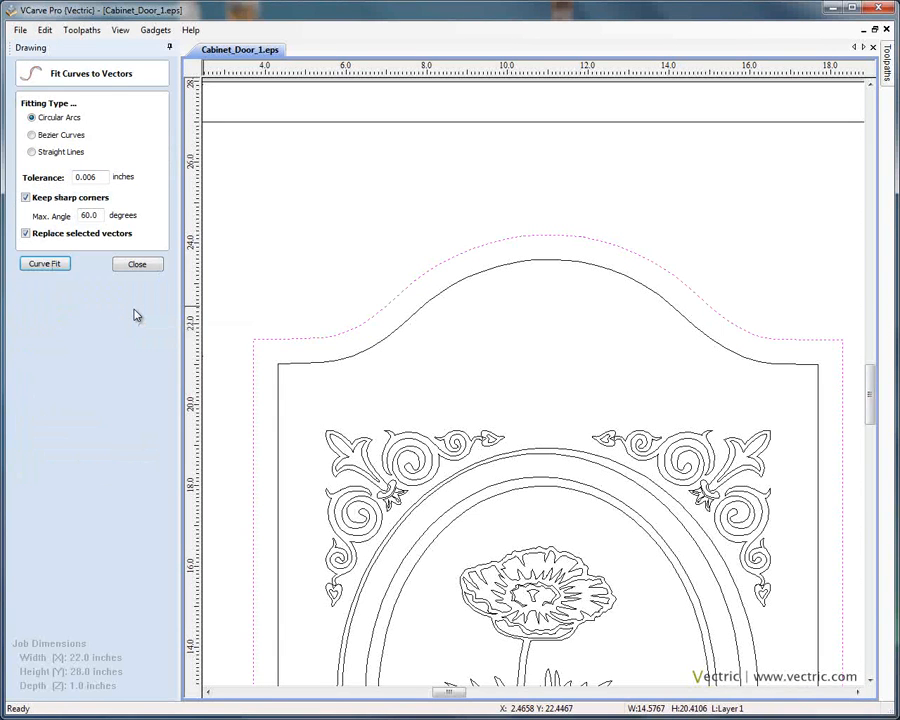
pyautogui.click(104, 177)
pyautogui.press('BackSpace')
pyautogui.write('5')
pyautogui.click(58, 265)
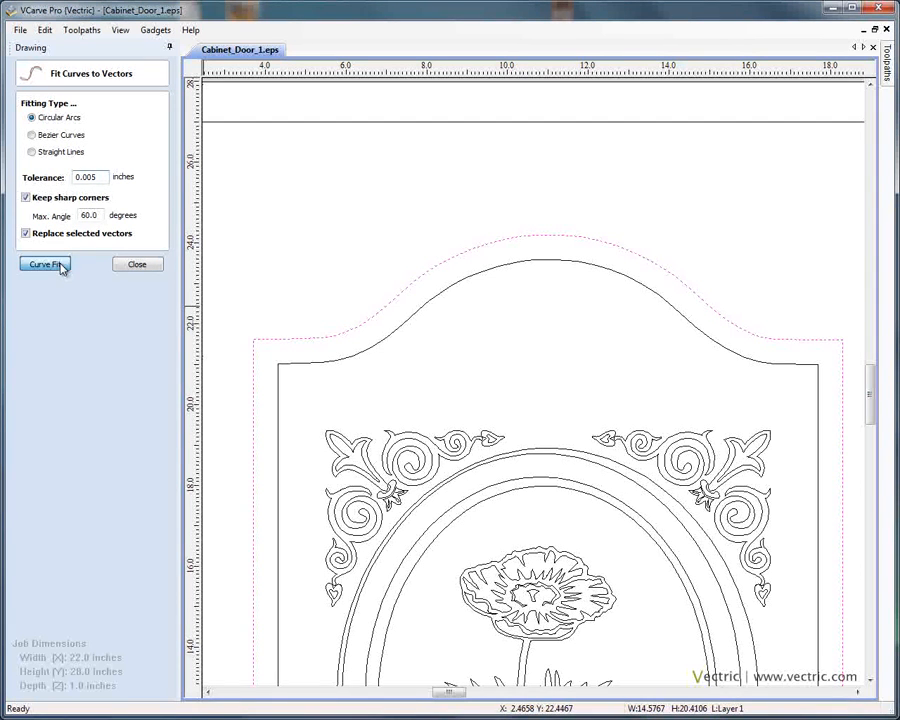
pyautogui.click(143, 265)
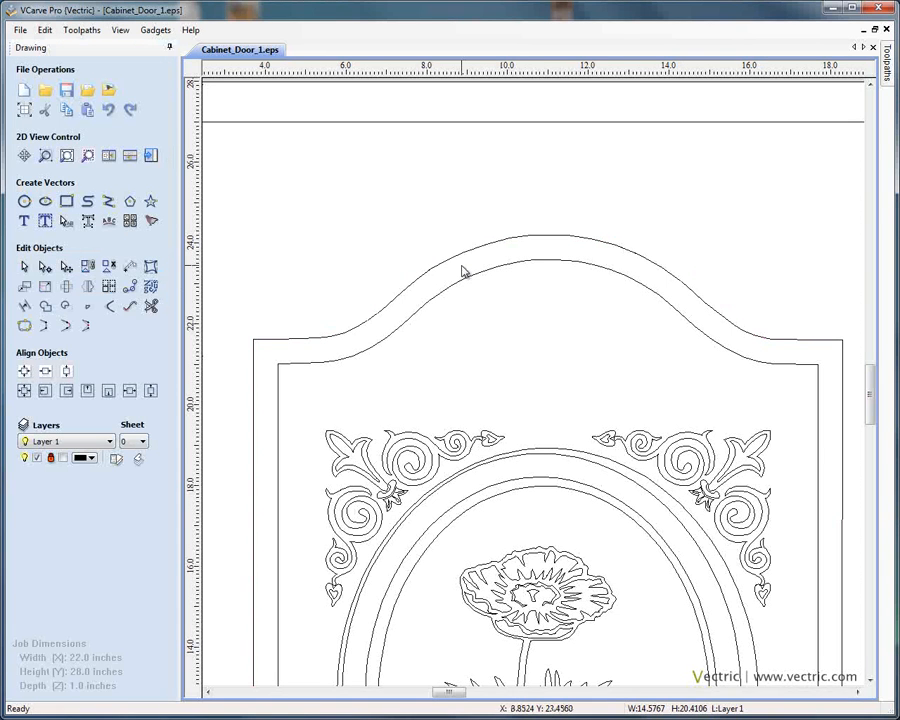
# - Fit circular arcs to the inner arched panel outline with the same 0.005 inch tolerance and inspect its nodes
pyautogui.click(463, 268)
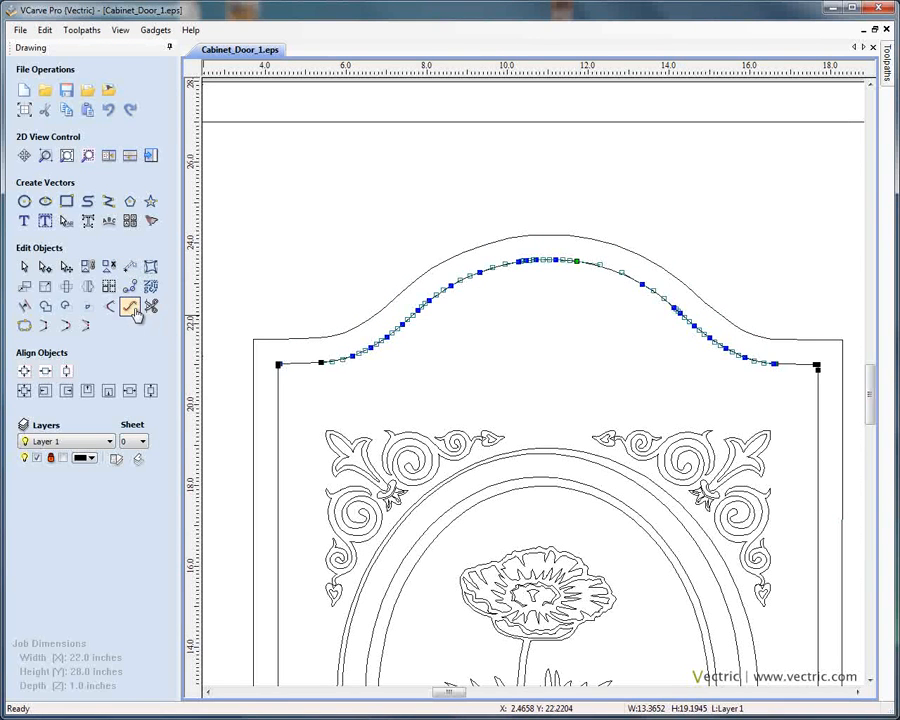
pyautogui.click(132, 310)
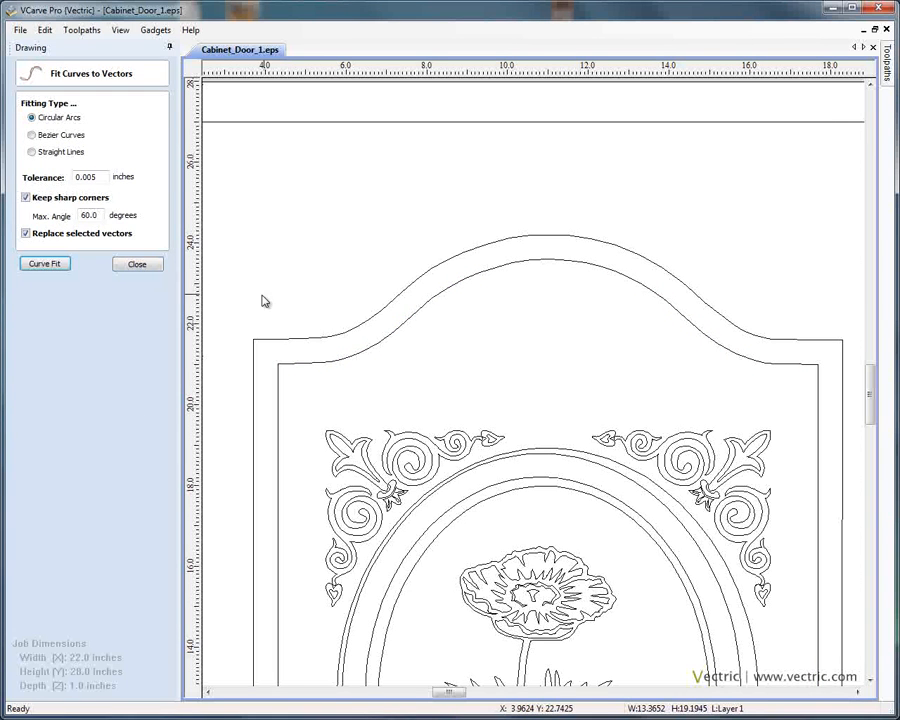
pyautogui.click(150, 263)
pyautogui.click(407, 328)
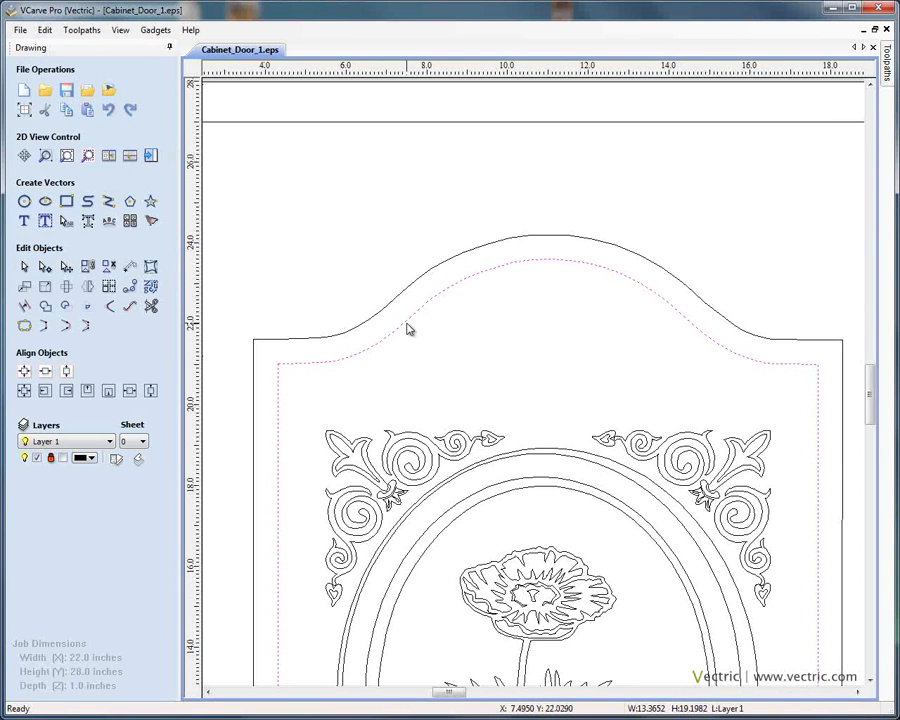
pyautogui.press('n')
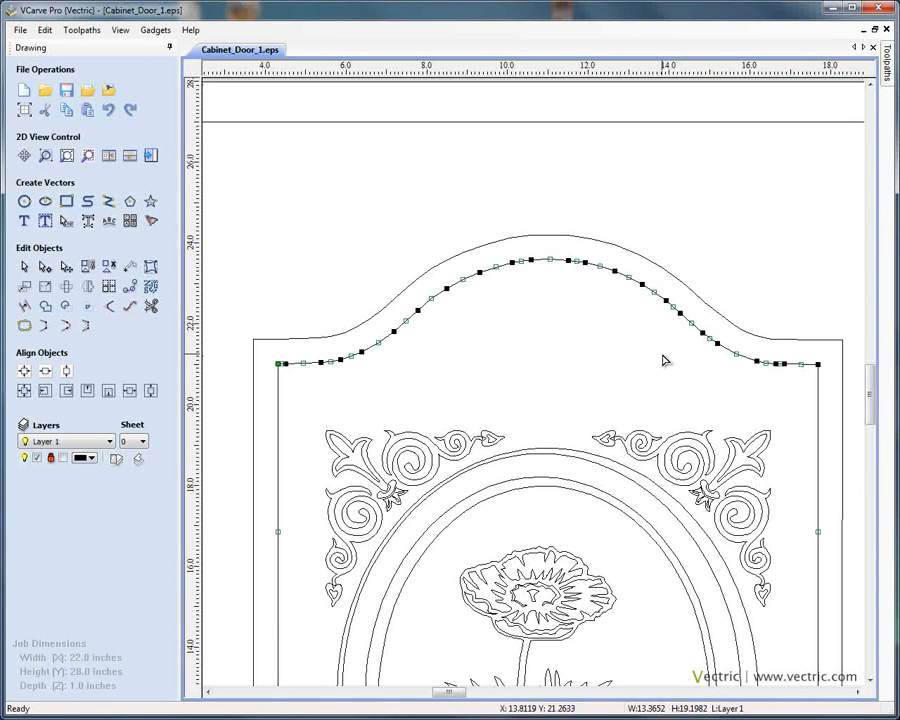
pyautogui.press('F6')
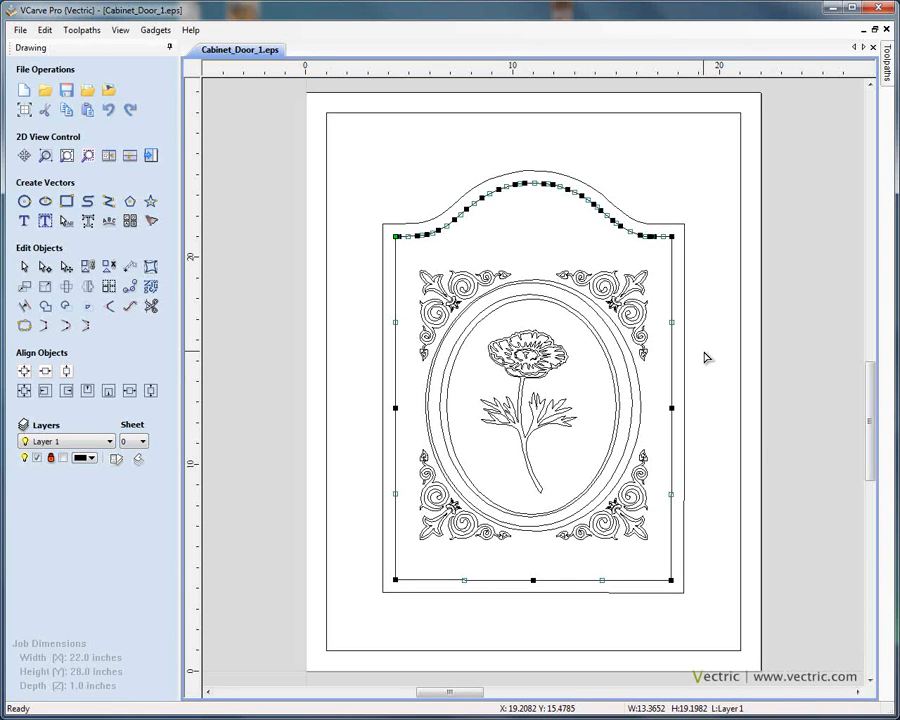
pyautogui.press('Escape')
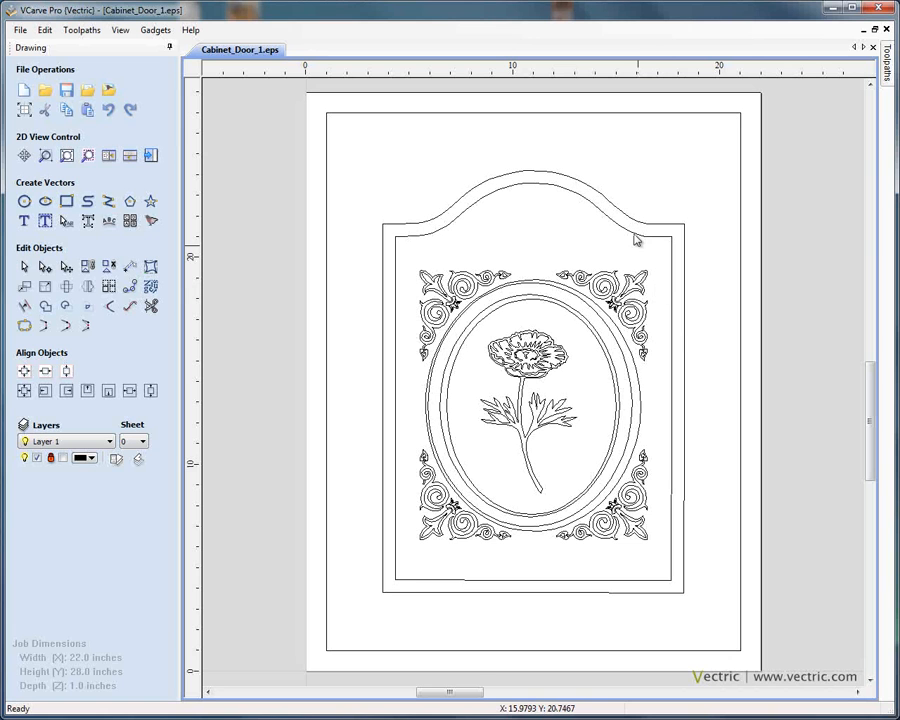
# - Review the rectangle drawing options and check the width and height of the outer door rectangle without changing them
pyautogui.click(601, 113)
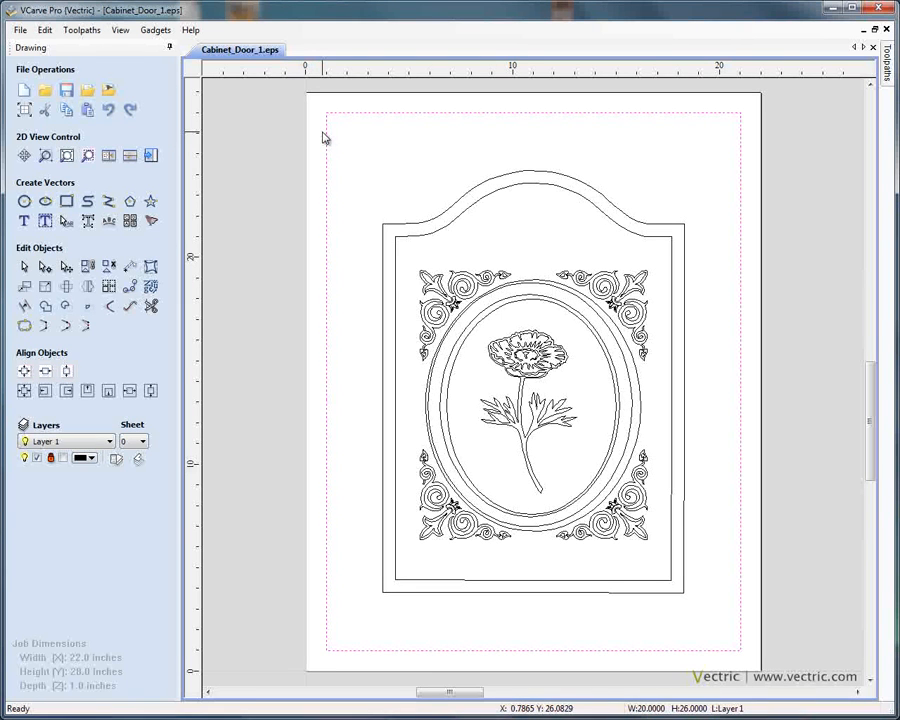
pyautogui.click(66, 203)
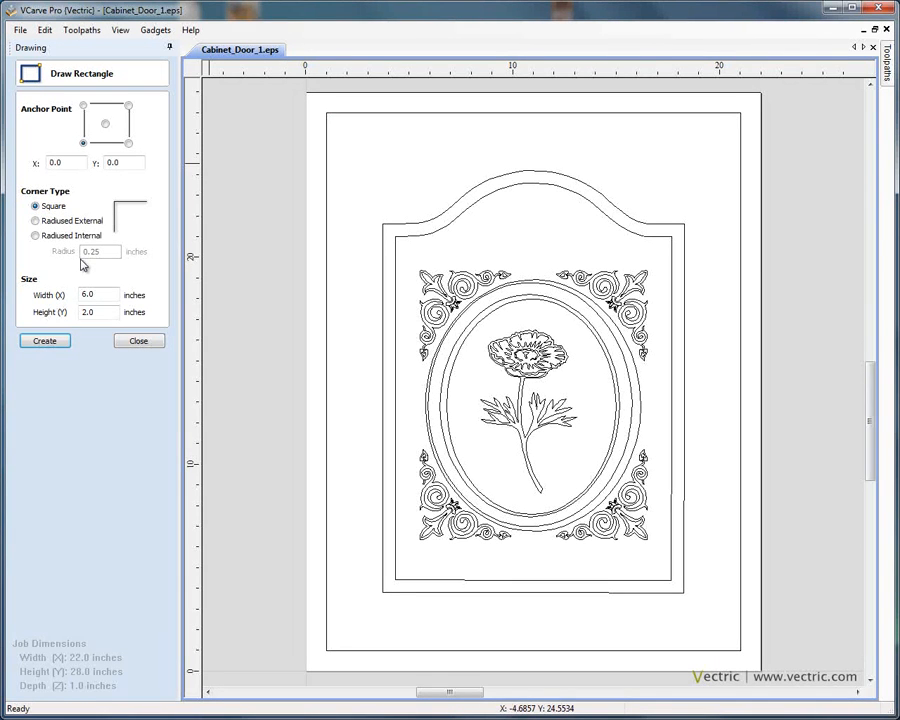
pyautogui.click(139, 341)
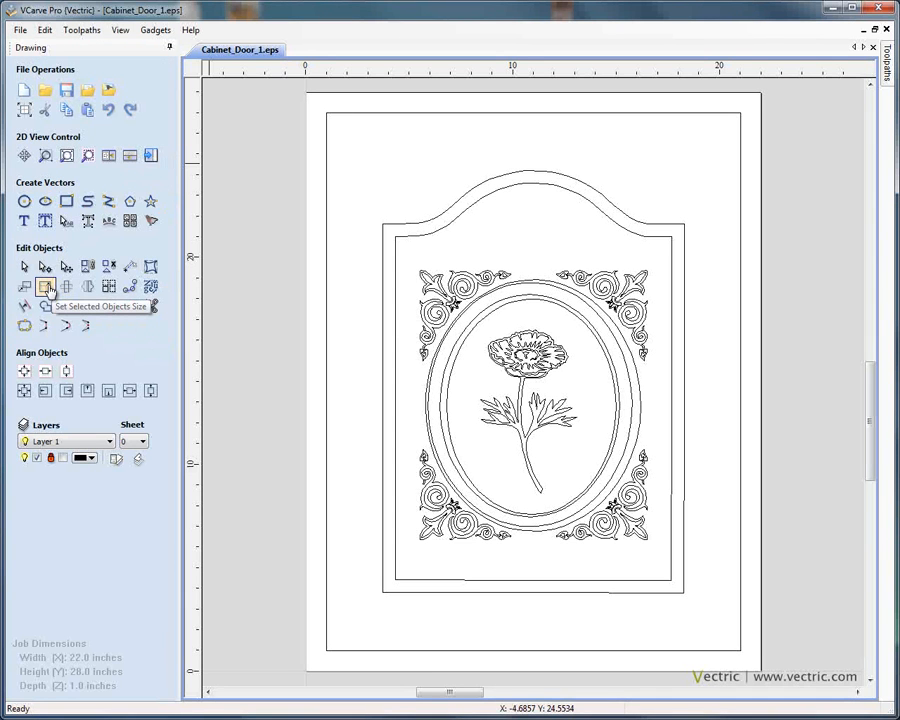
pyautogui.click(45, 287)
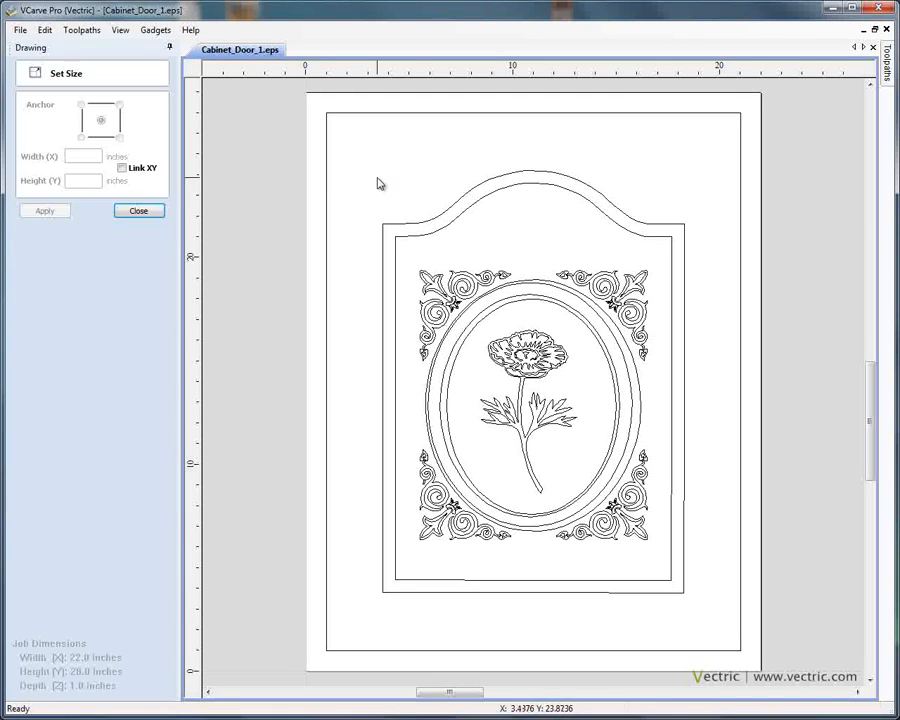
pyautogui.click(326, 187)
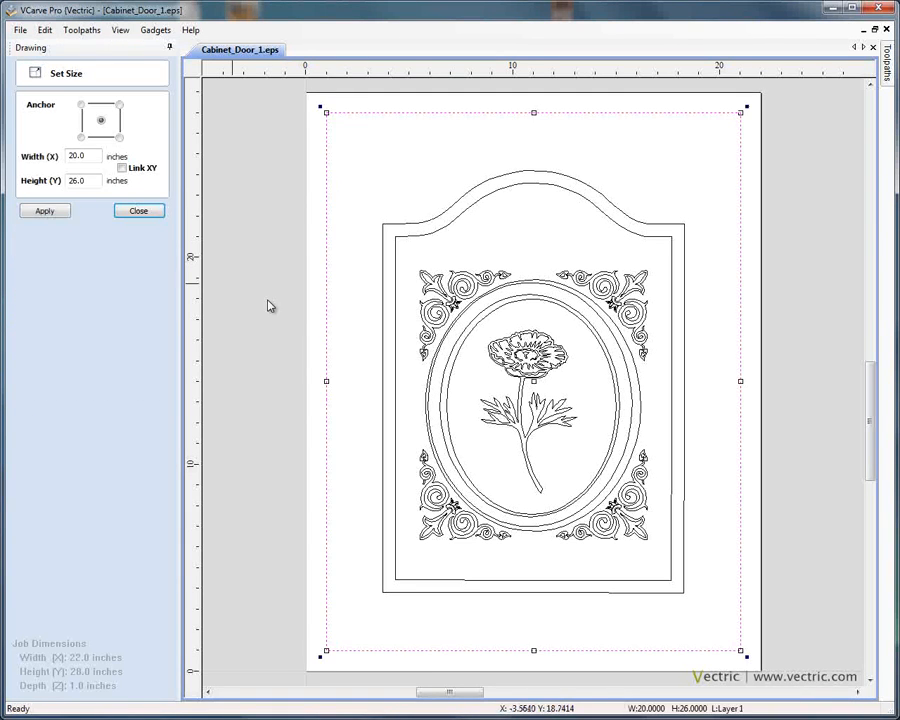
pyautogui.click(82, 157)
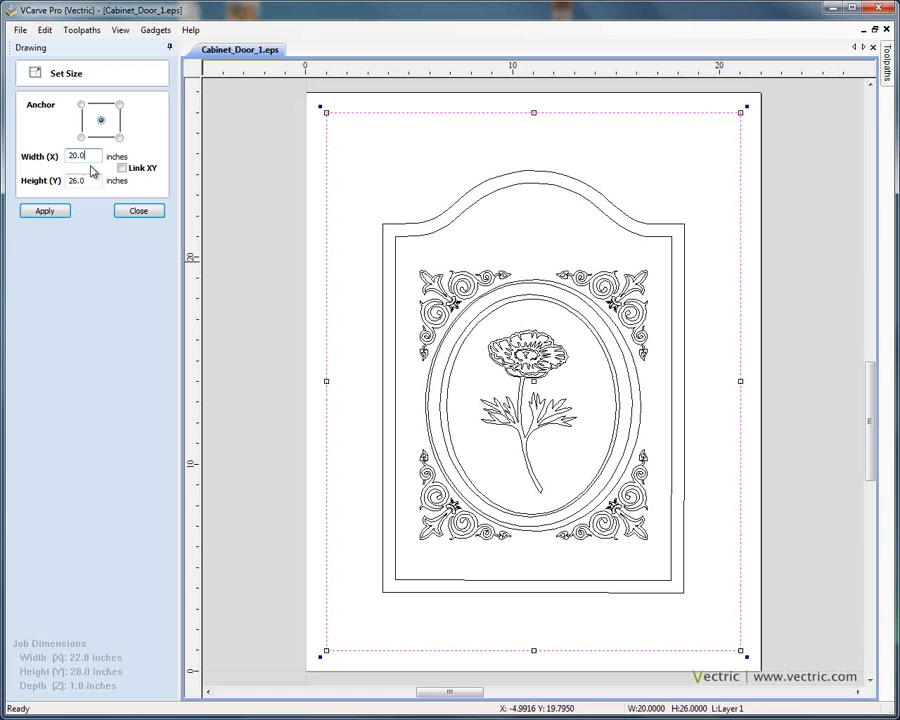
pyautogui.click(86, 180)
pyautogui.click(139, 210)
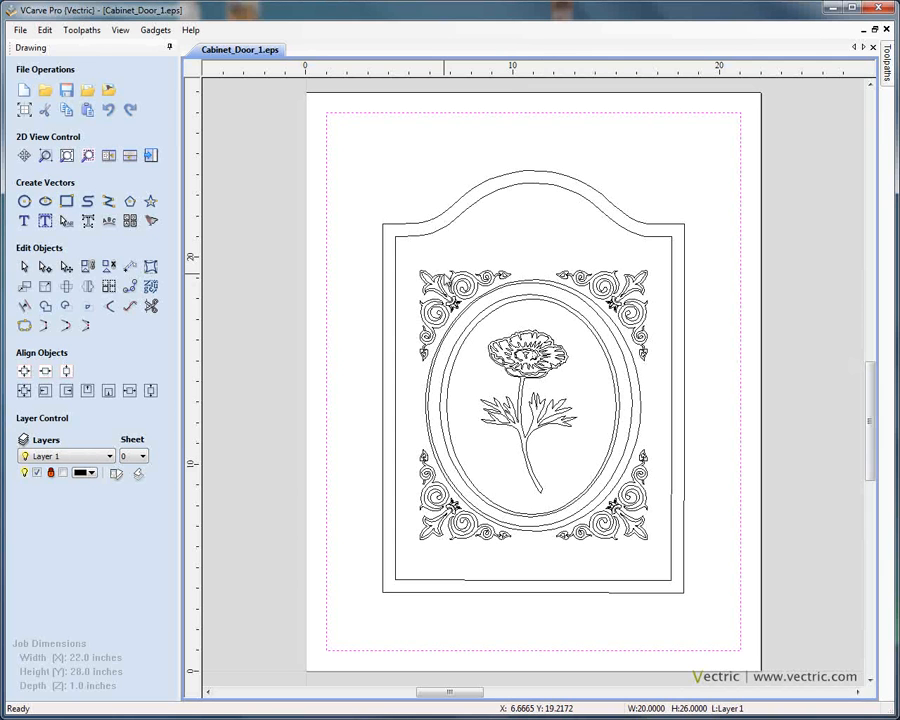
# - Switch to the toolpath commands and confirm the material setup after reviewing its thickness, rapid clearances and home position
pyautogui.click(150, 157)
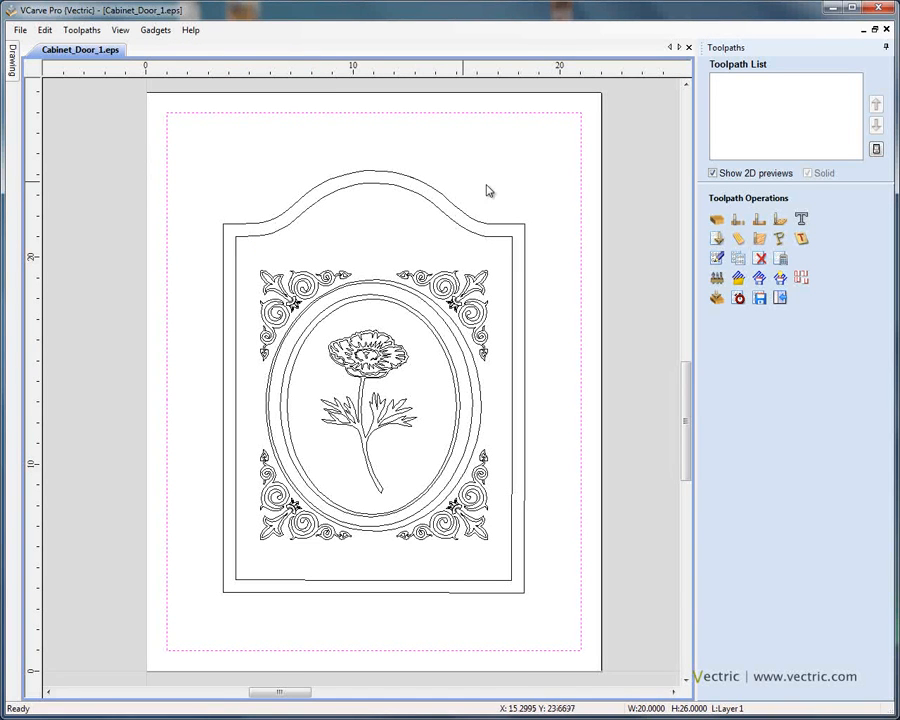
pyautogui.click(722, 223)
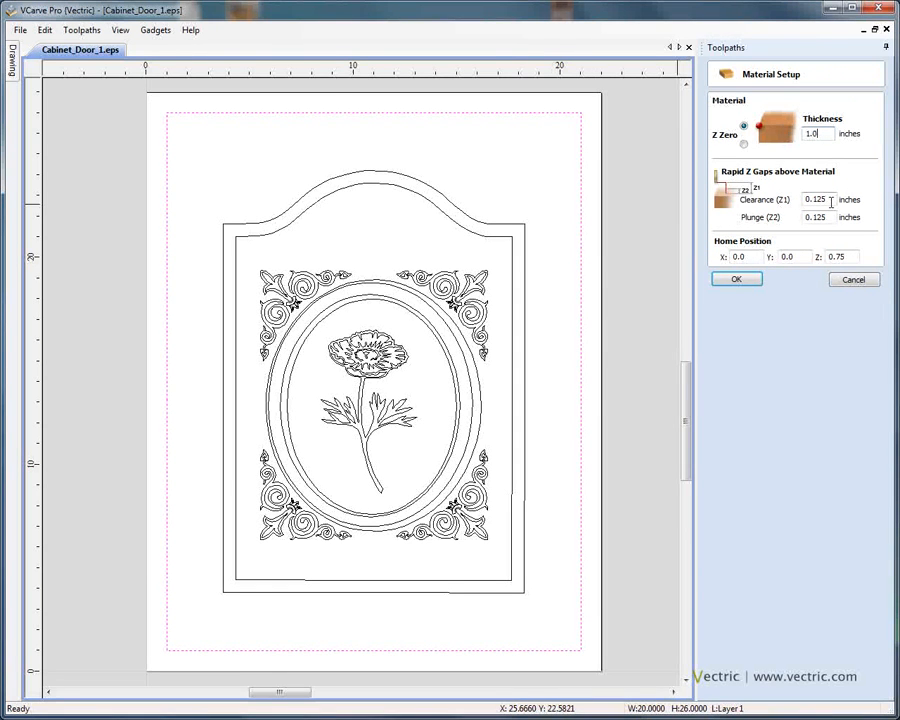
pyautogui.click(856, 259)
pyautogui.click(738, 280)
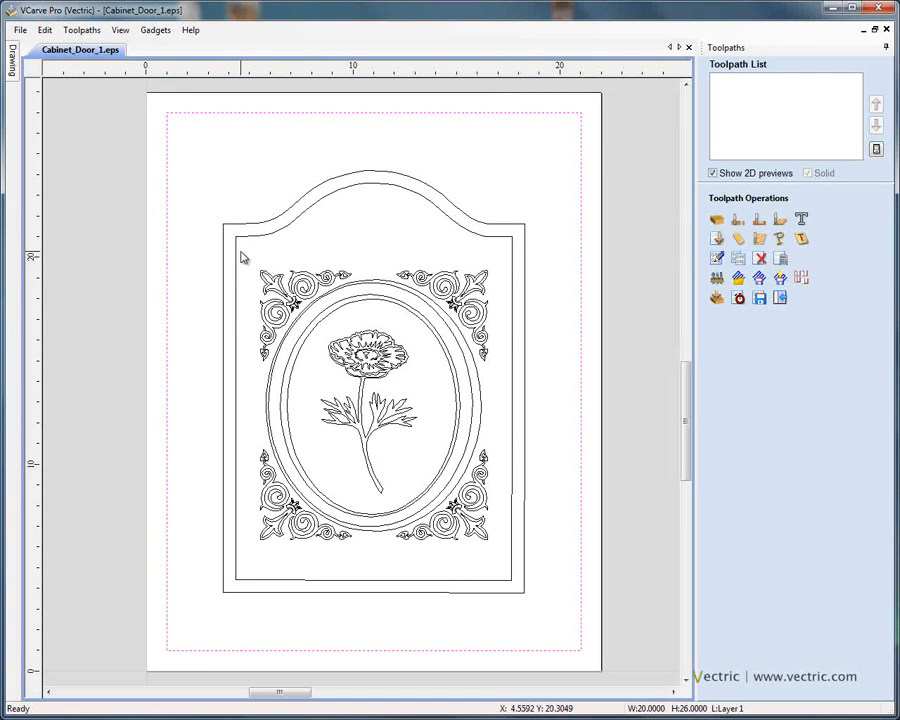
# - Select the ovals, flower and four corner ornaments for a V-Carve toolpath and pick the imperial V-Bit (90 deg 0.5") as its tool
pyautogui.moveTo(247, 250); pyautogui.dragTo(499, 582)
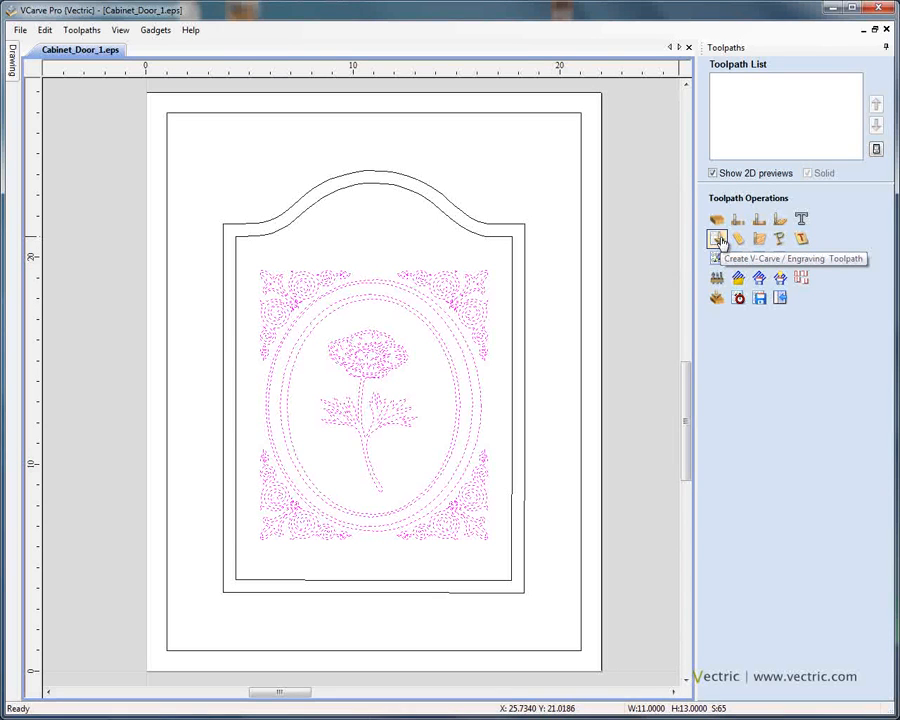
pyautogui.click(718, 239)
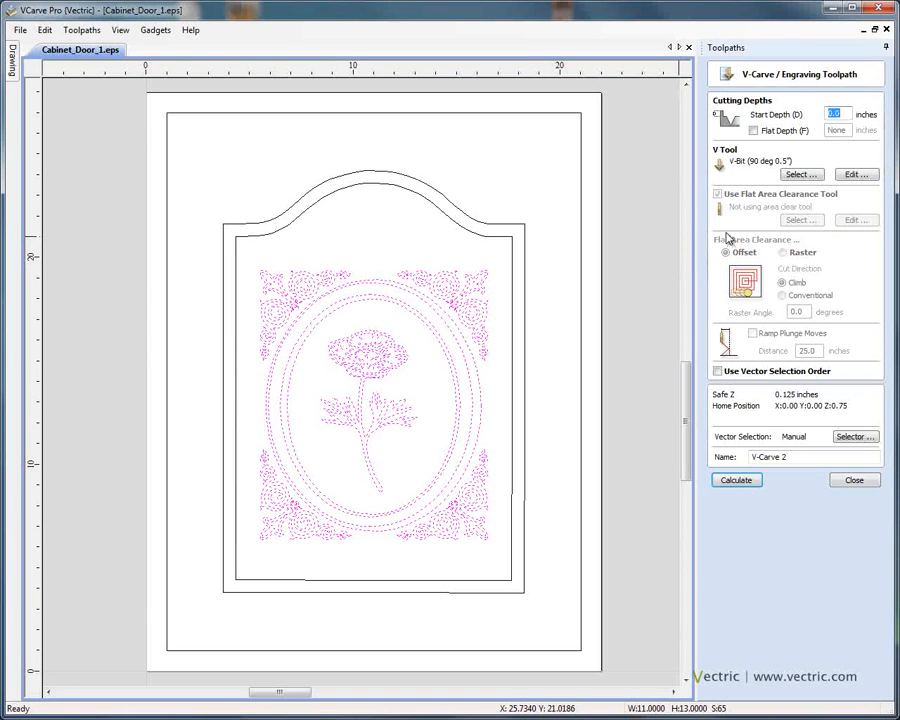
pyautogui.click(800, 176)
pyautogui.click(252, 255)
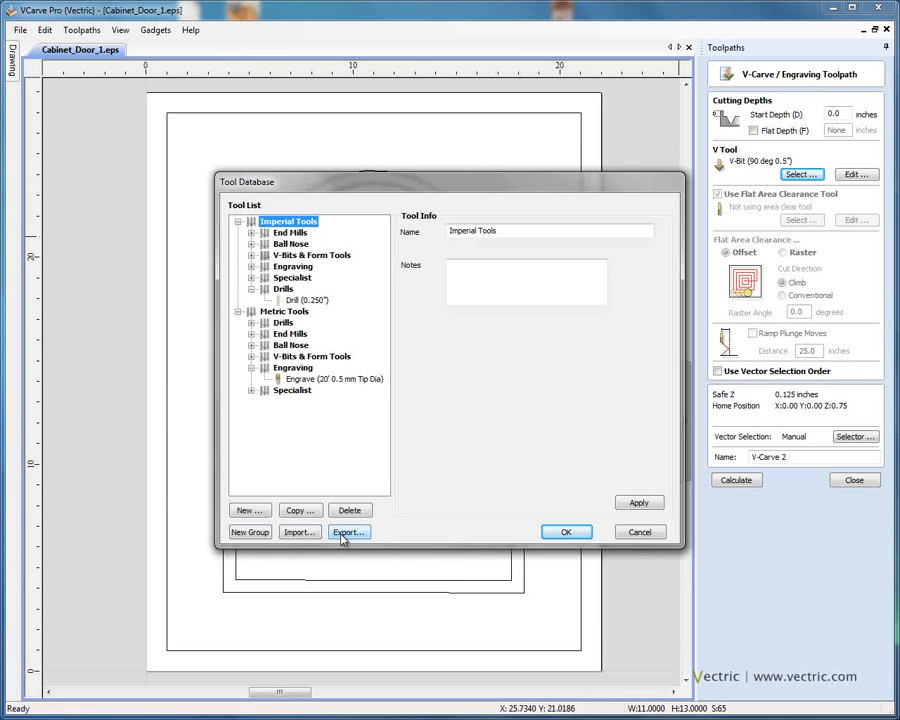
pyautogui.click(251, 255)
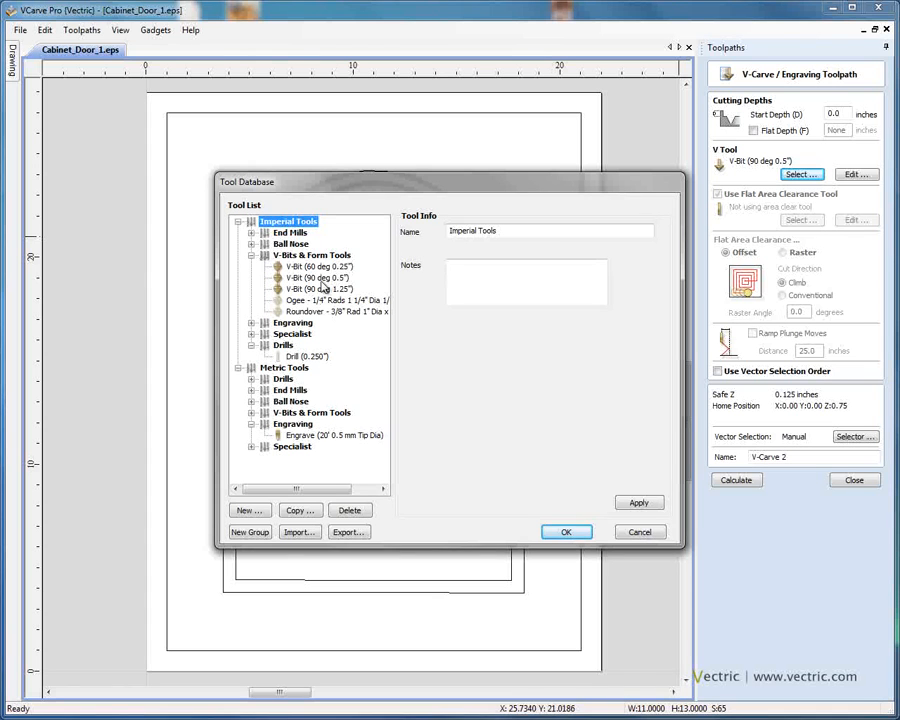
pyautogui.click(320, 279)
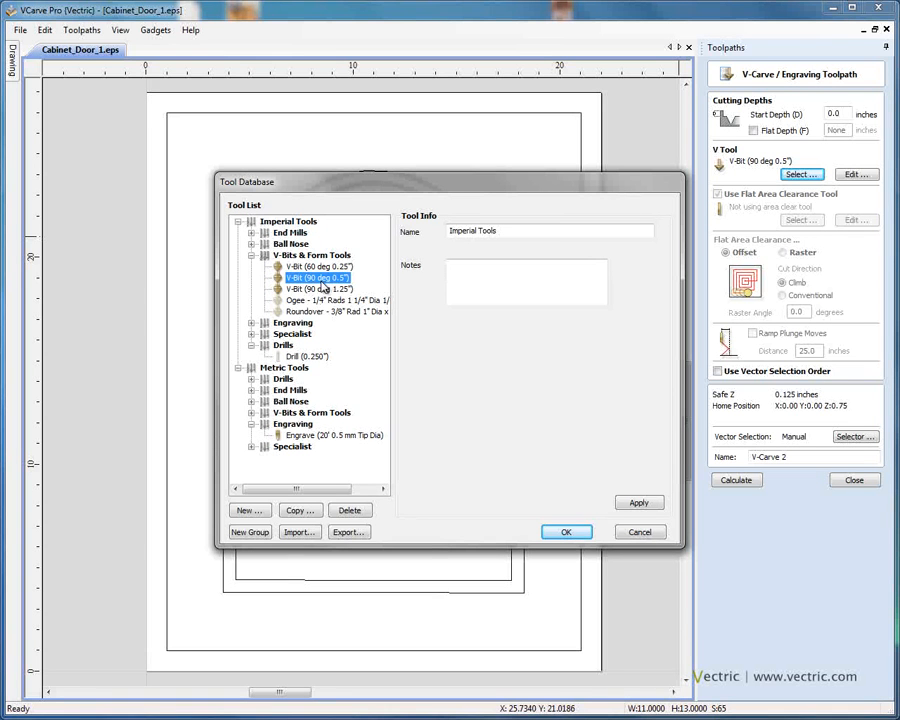
pyautogui.click(494, 270)
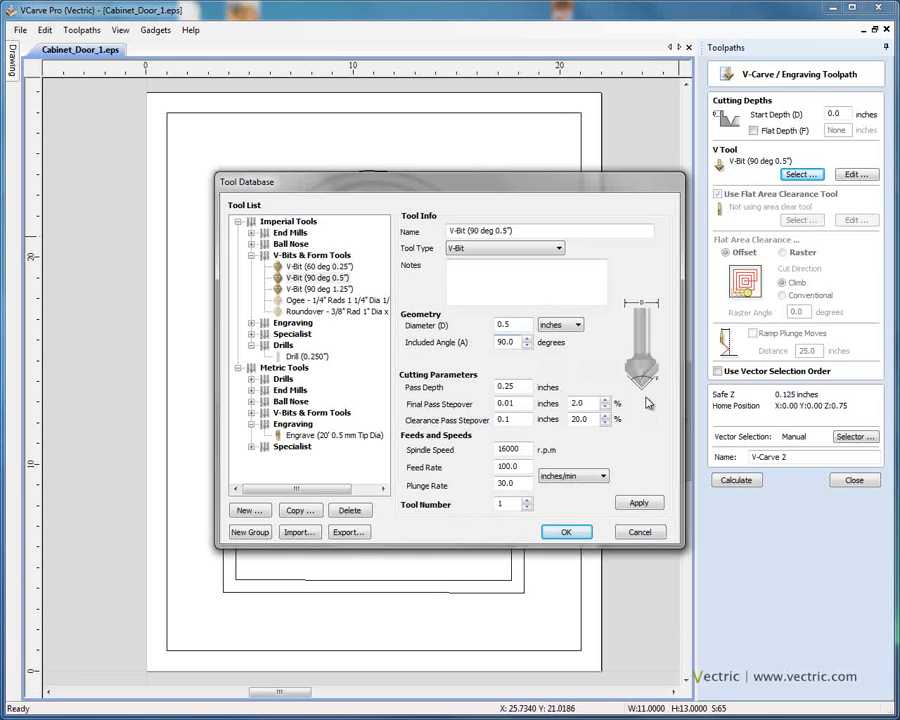
# - Check the V-bit's stepover, spindle speed, feed rates and tool number, and calculate the V-Carve toolpath
pyautogui.click(508, 403)
pyautogui.click(527, 449)
pyautogui.click(516, 465)
pyautogui.click(524, 484)
pyautogui.click(514, 504)
pyautogui.click(570, 532)
pyautogui.click(731, 483)
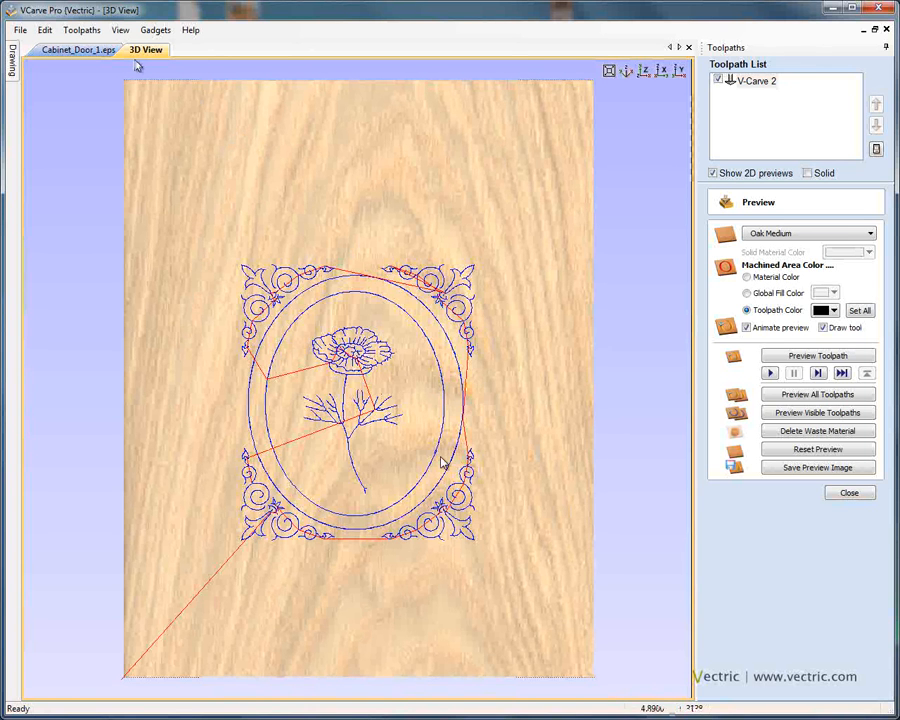
# - Tilt the board to view the V-Carve 2 toolpath lines in 3D and preview the toolpath on the oak material
pyautogui.moveTo(447, 468); pyautogui.dragTo(542, 370)
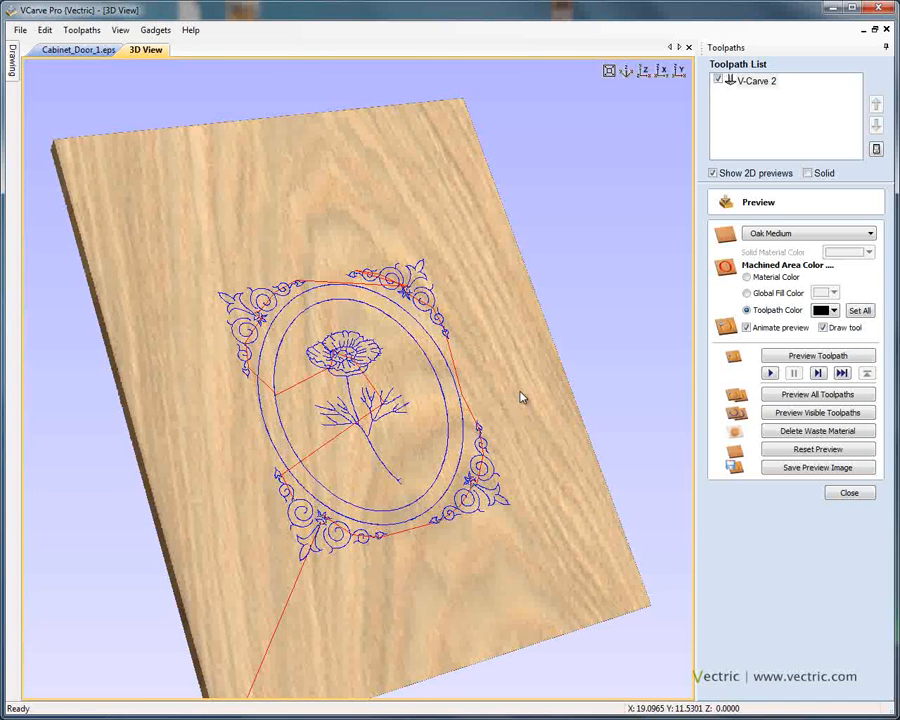
pyautogui.scroll(2, 522, 390)
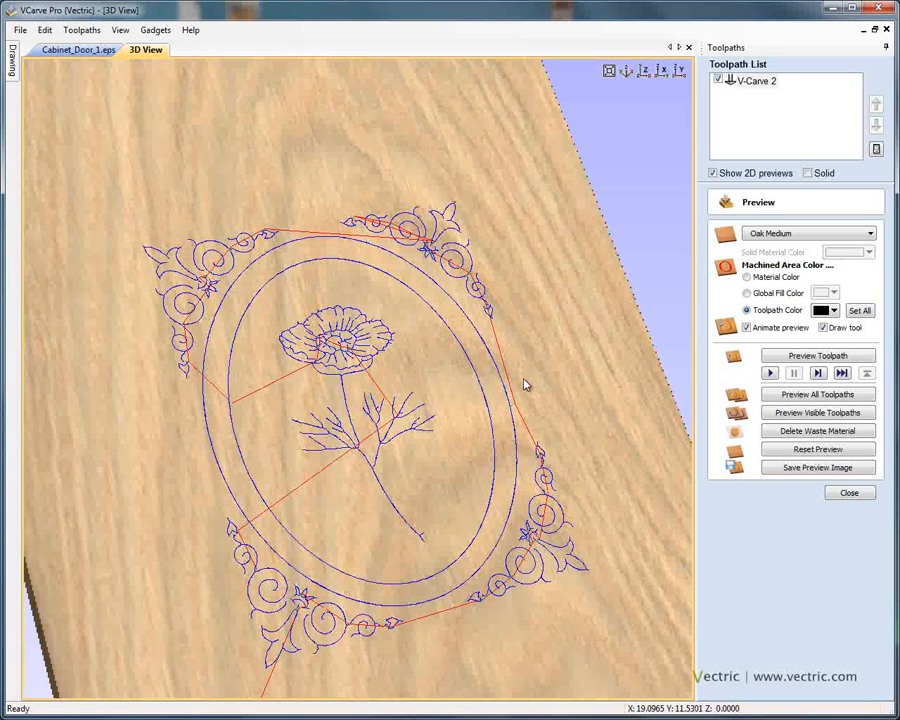
pyautogui.scroll(-2, 525, 385)
pyautogui.click(759, 81)
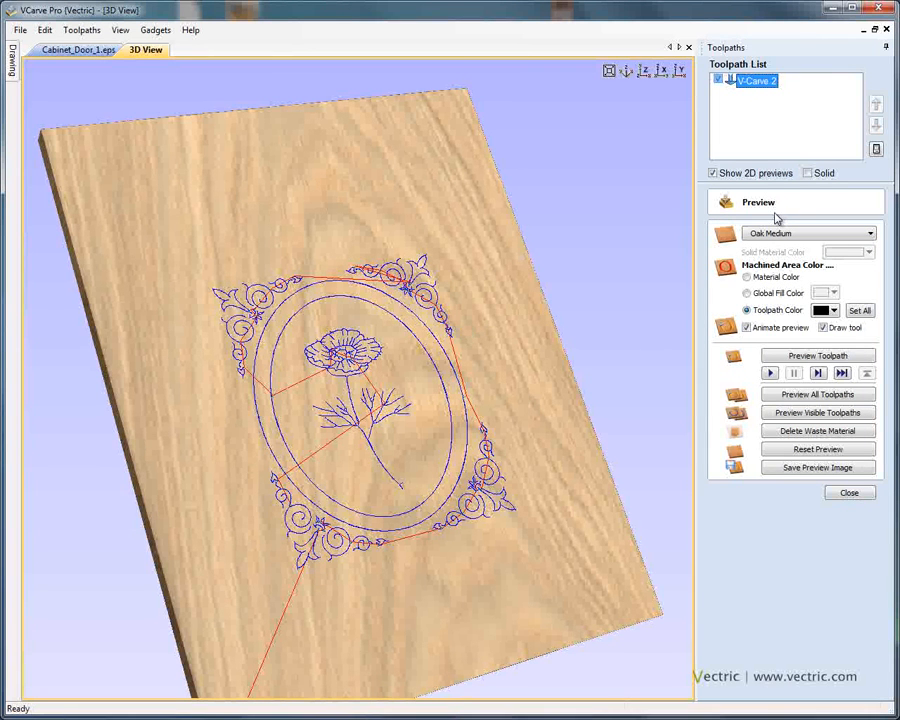
pyautogui.click(810, 356)
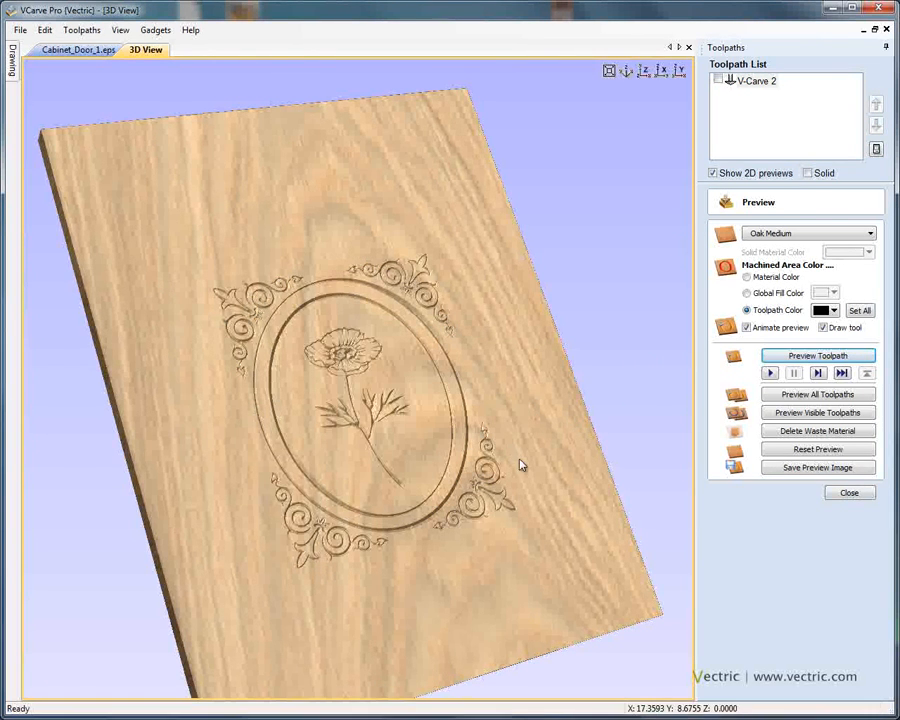
# - Set the V-Carve 2 toolpath's machined area color to teal and examine the carved ovals, flower and corner ornaments up close
pyautogui.click(834, 311)
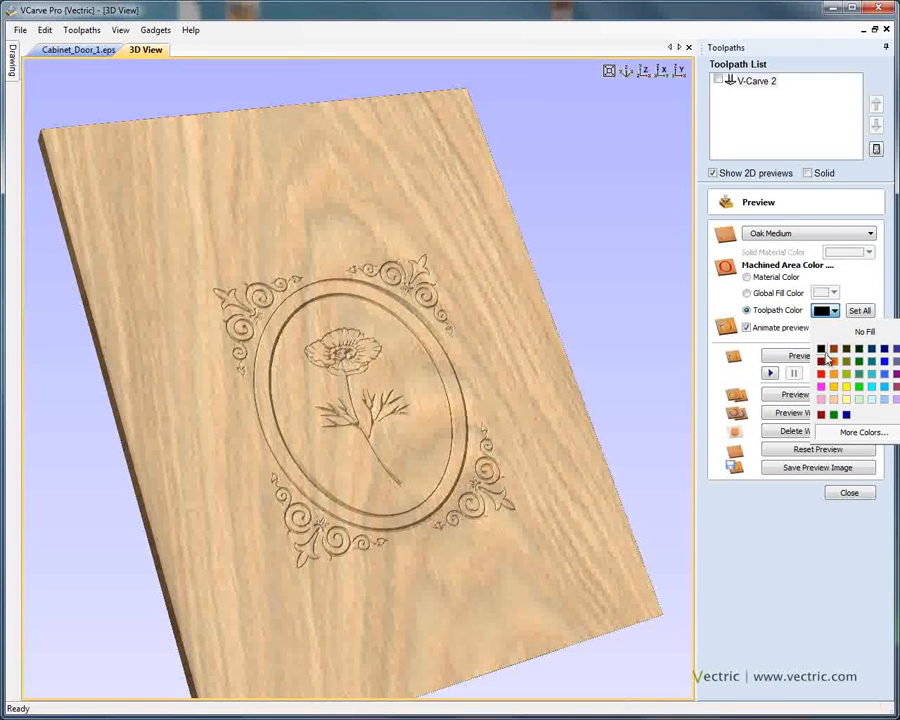
pyautogui.click(872, 366)
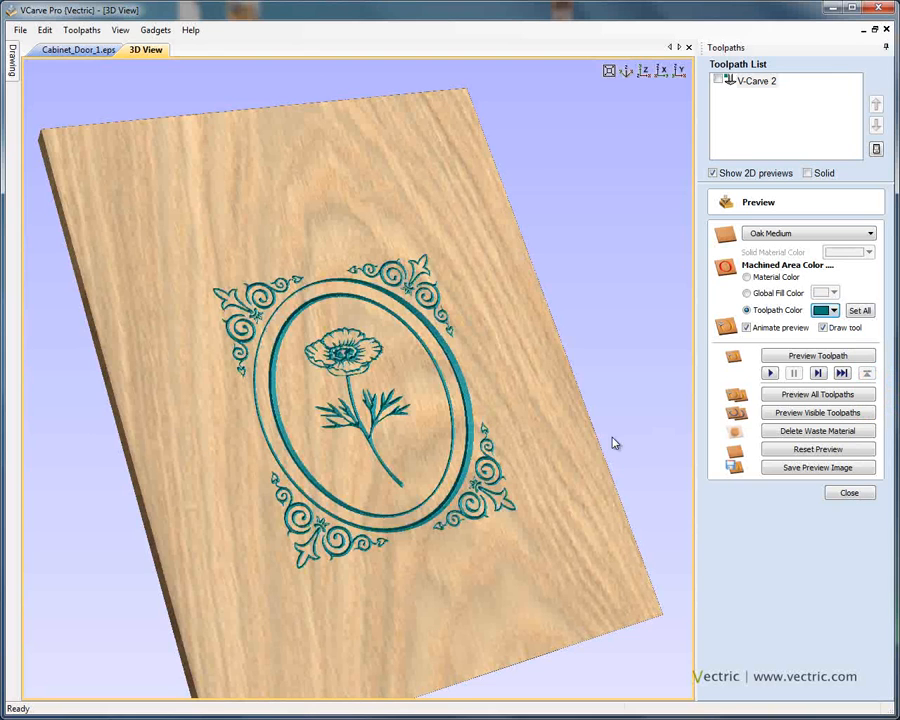
pyautogui.scroll(3, 557, 470)
pyautogui.moveTo(557, 470); pyautogui.dragTo(476, 316)
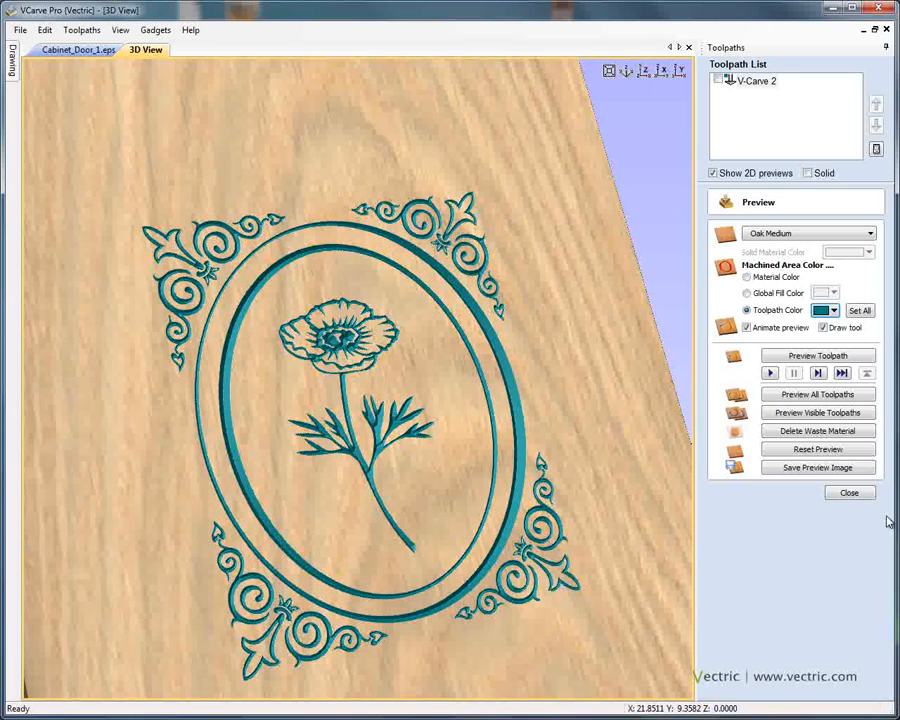
# - Close the preview, tile the 2D and 3D views side by side with the carving enlarged, and return to the toolpath commands
pyautogui.click(858, 494)
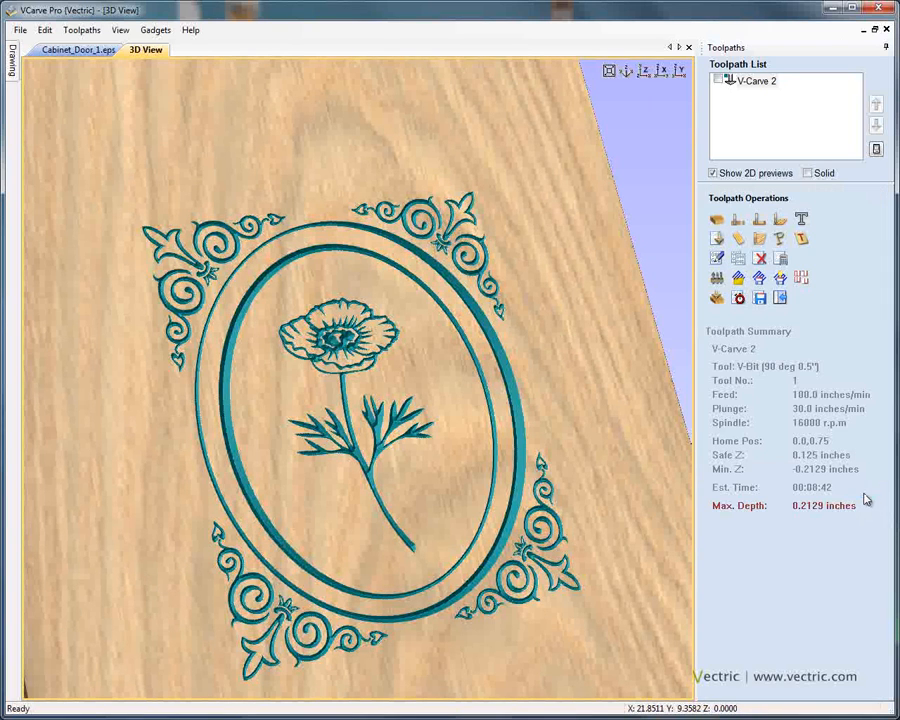
pyautogui.click(781, 299)
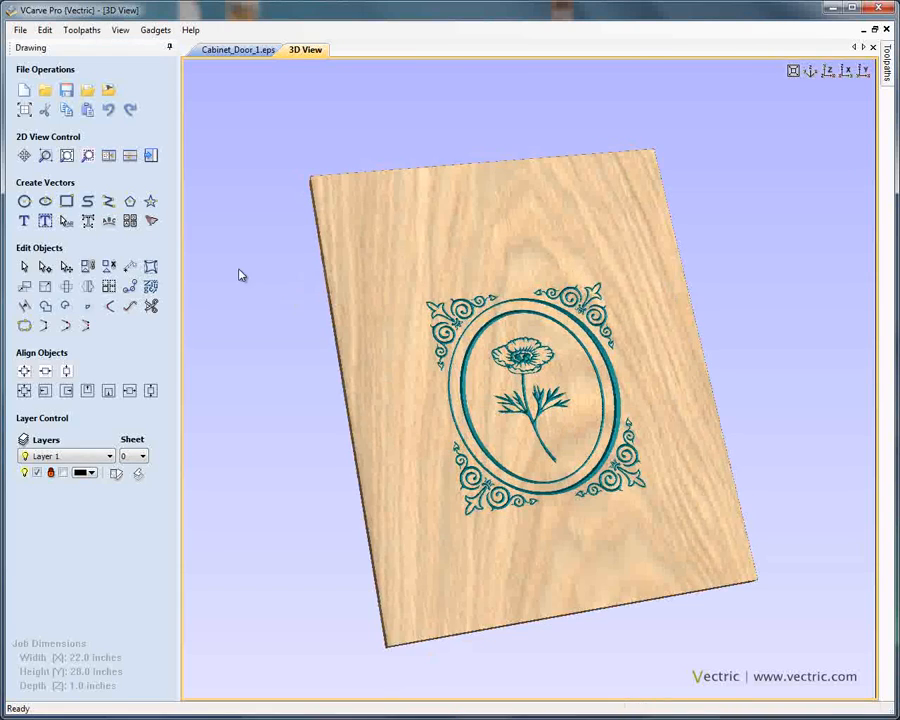
pyautogui.click(109, 157)
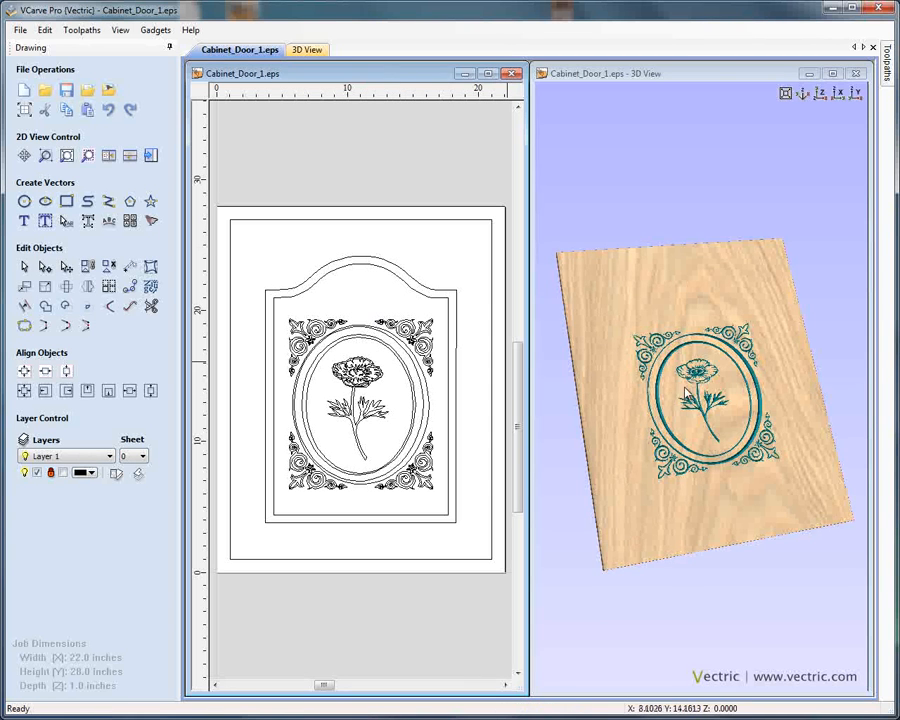
pyautogui.moveTo(695, 387)
pyautogui.mouseDown(button='right')
pyautogui.moveTo(700, 376)
pyautogui.moveTo(705, 408)
pyautogui.mouseUp(button='right')
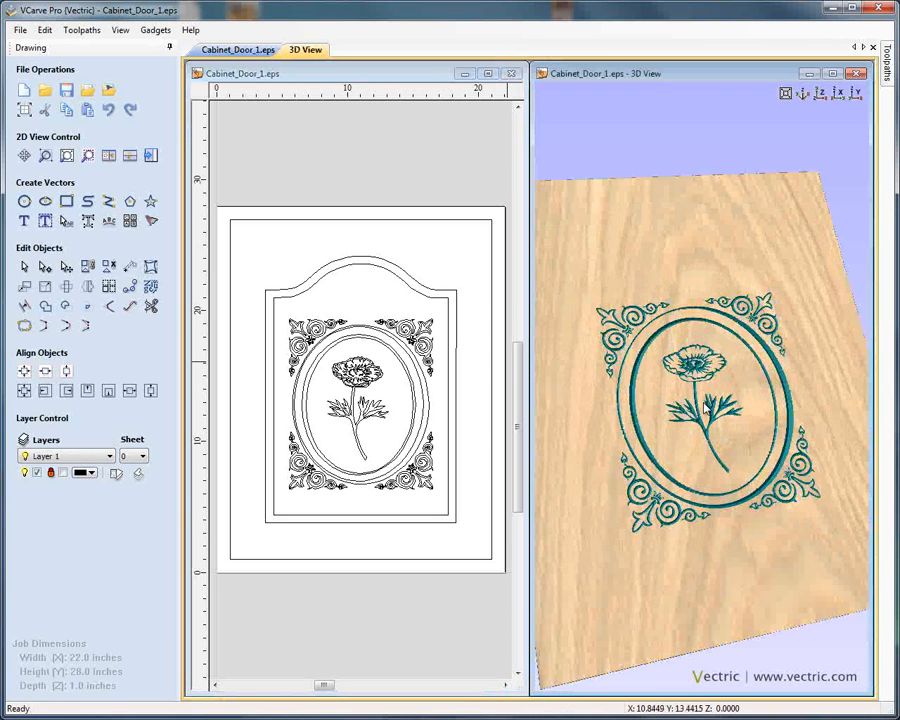
pyautogui.moveTo(705, 408); pyautogui.dragTo(711, 406)
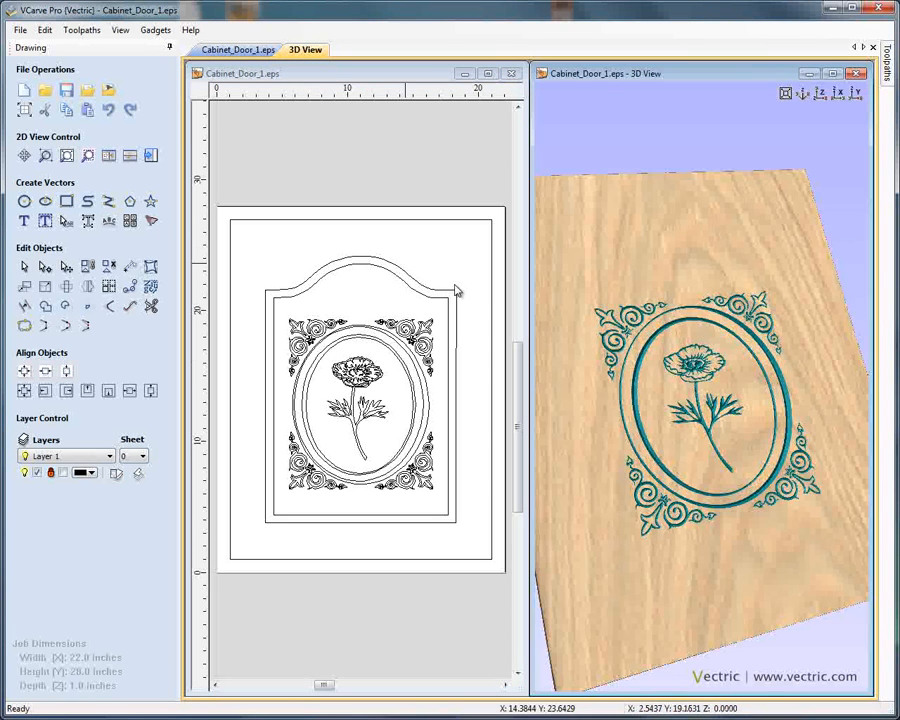
pyautogui.click(152, 158)
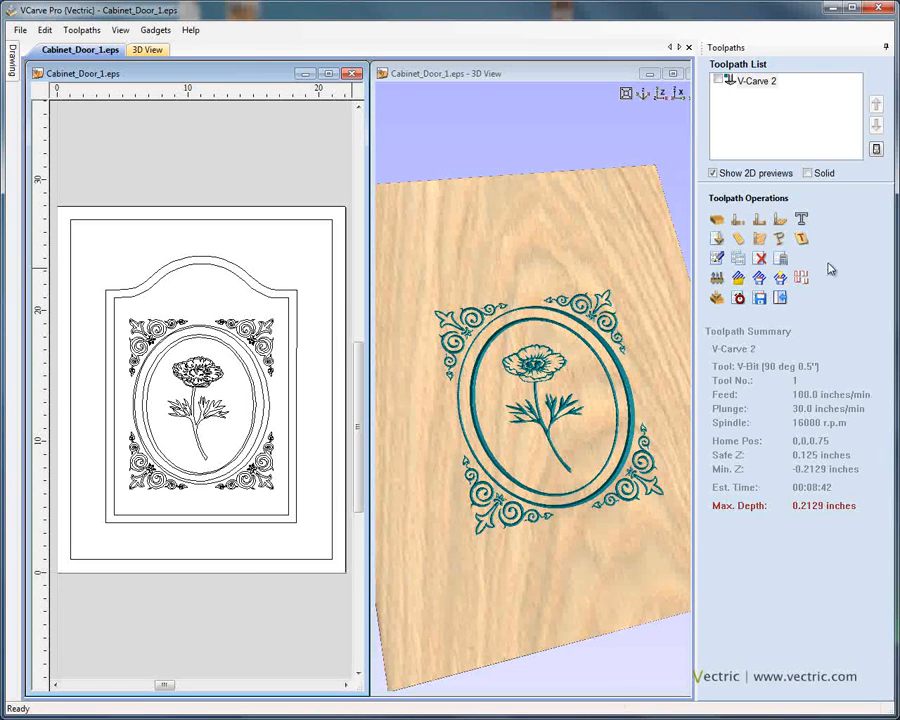
# - Duplicate the V-Carve 2 toolpath
pyautogui.click(296, 342)
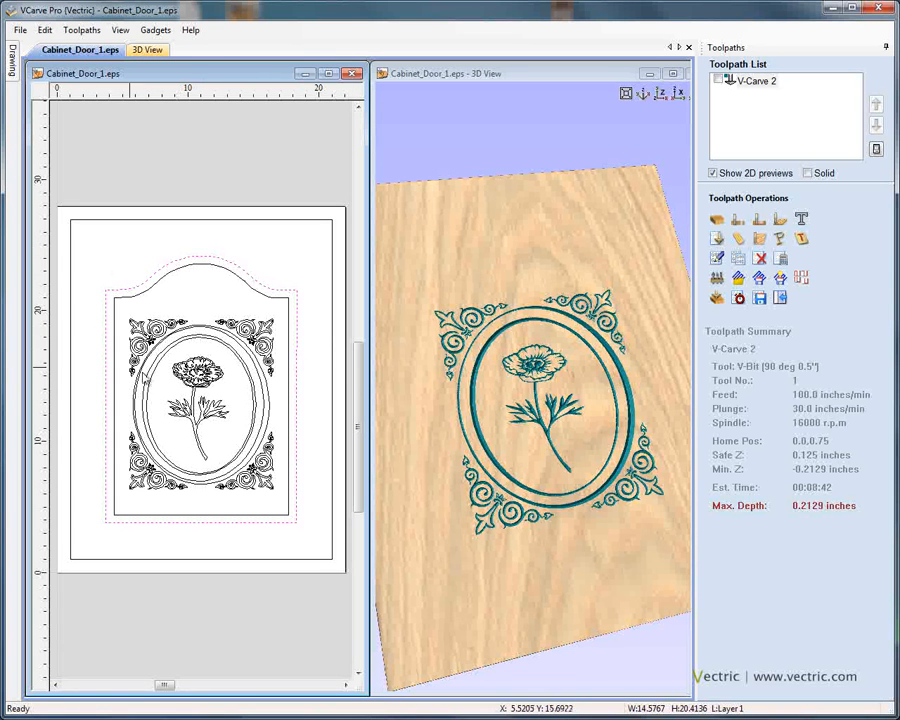
pyautogui.click(757, 81)
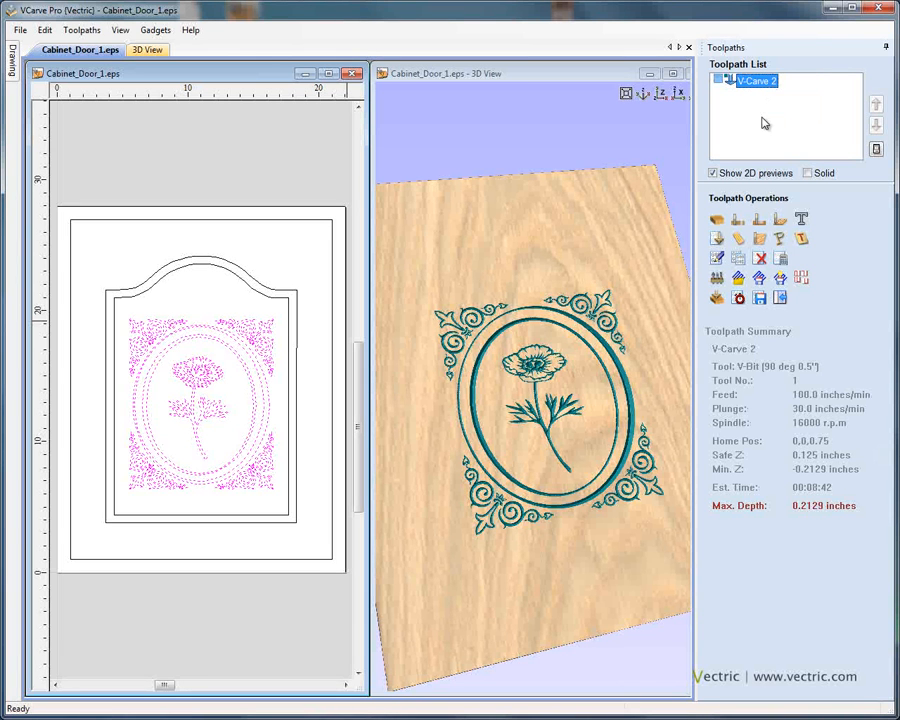
pyautogui.click(738, 259)
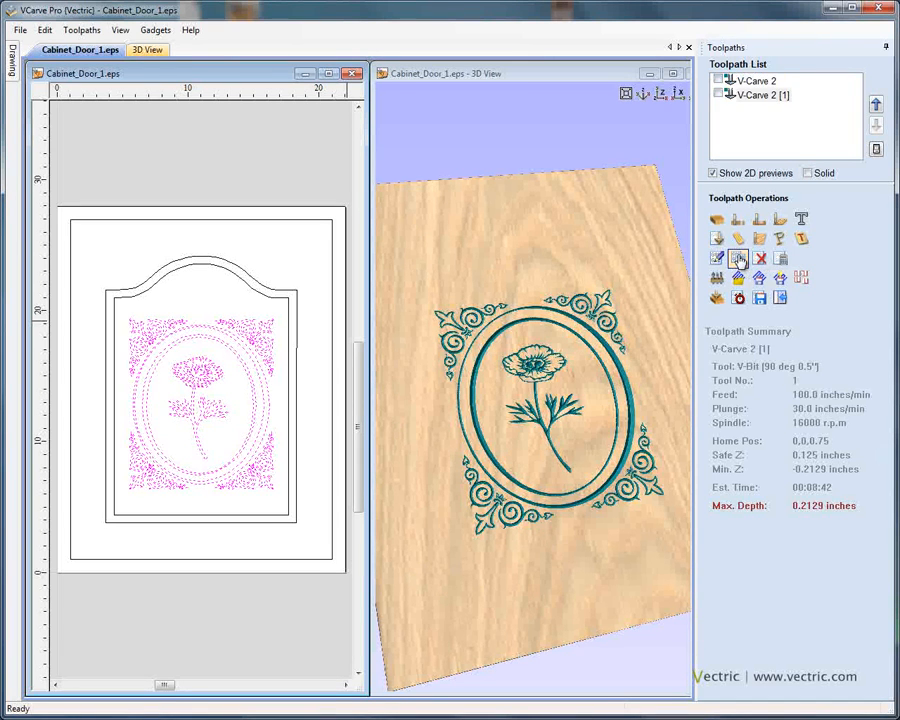
# - Open the duplicated V-Carve toolpath for editing and replace its vector selection with the inner and outer arched border outlines
pyautogui.doubleClick(766, 95)
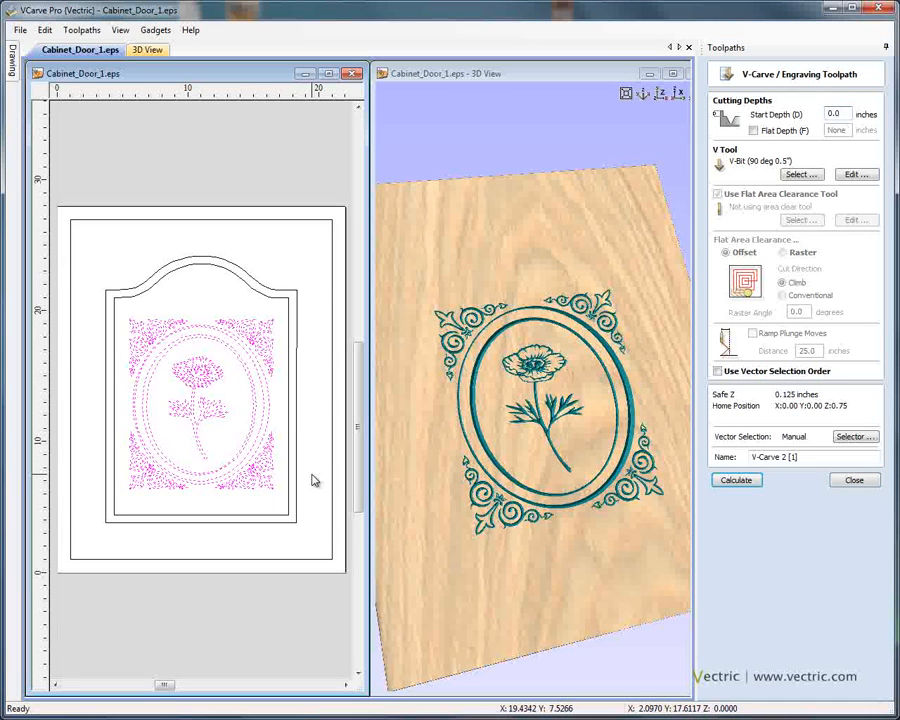
pyautogui.click(310, 477)
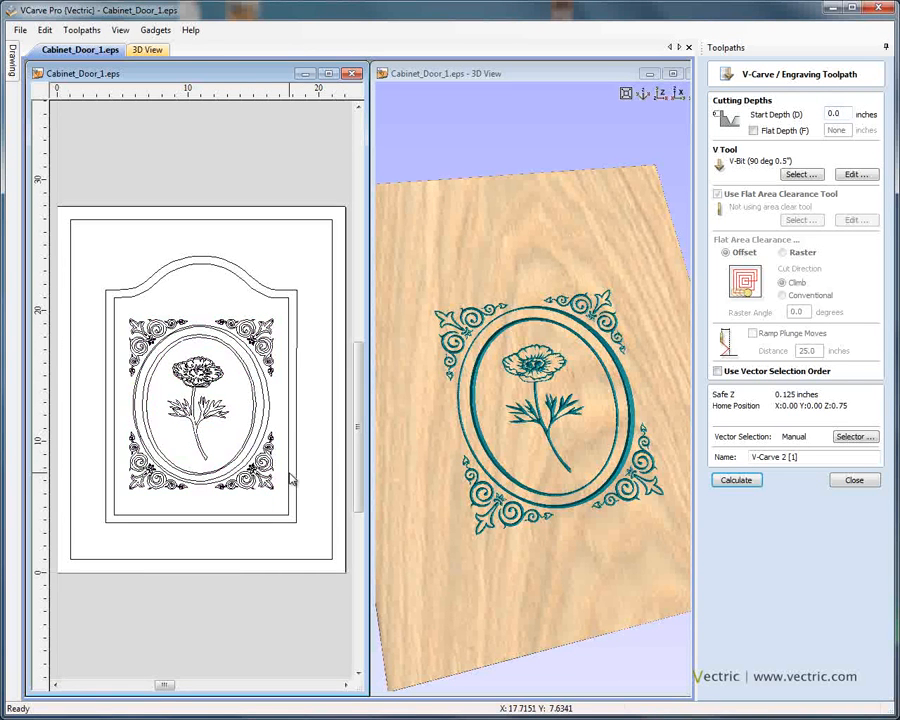
pyautogui.click(290, 480)
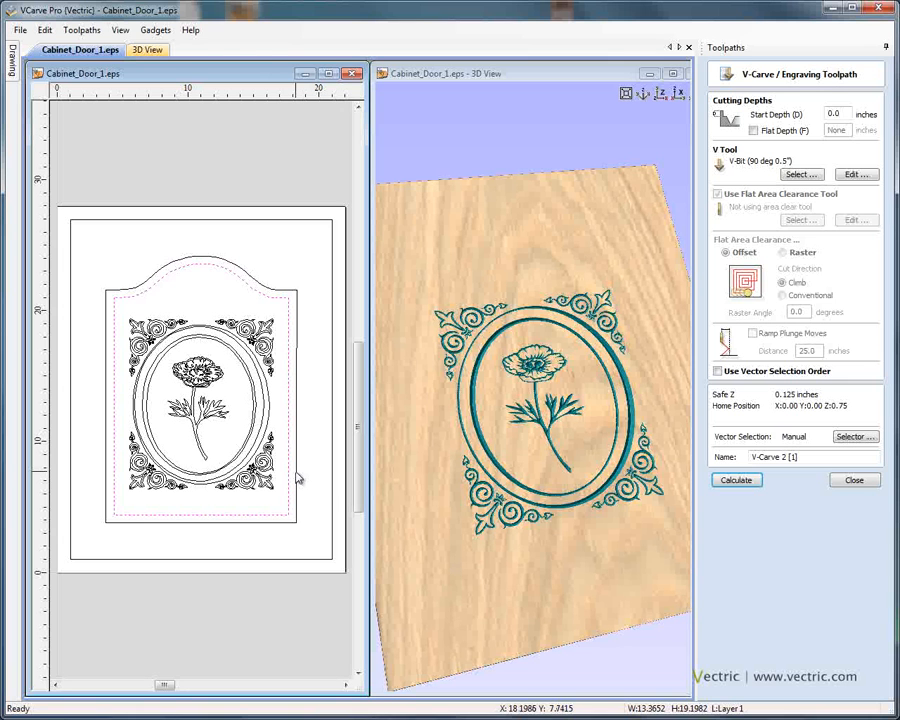
pyautogui.keyDown('shift'); pyautogui.click(296, 479); pyautogui.keyUp('shift')
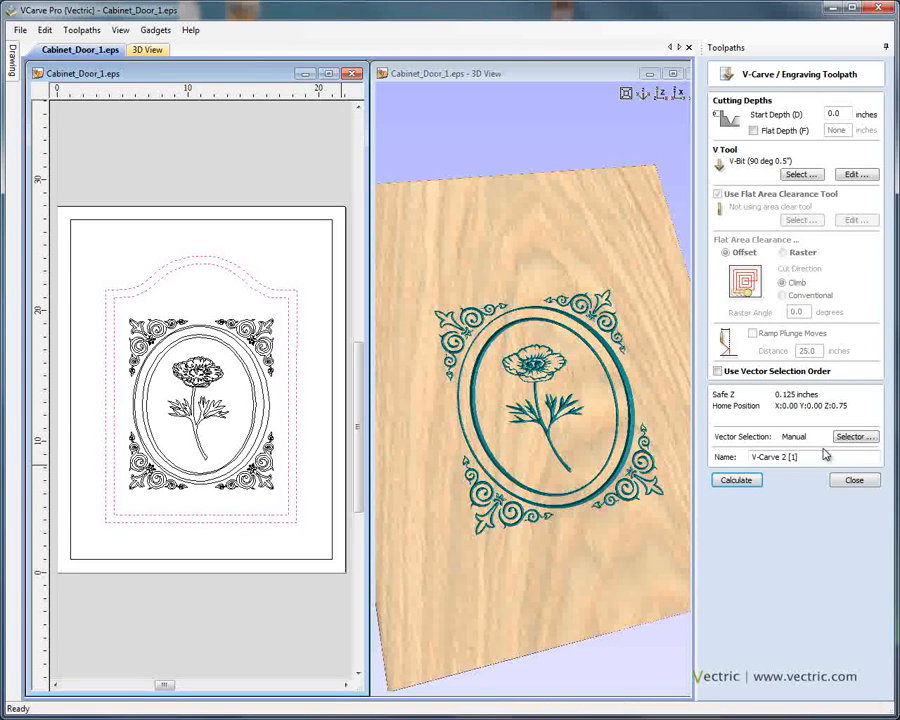
# - Name the duplicated toolpath VCarve Border, calculate it, and preview and inspect the carved border in 3D
pyautogui.moveTo(820, 456); pyautogui.dragTo(724, 457)
pyautogui.press('BackSpace')
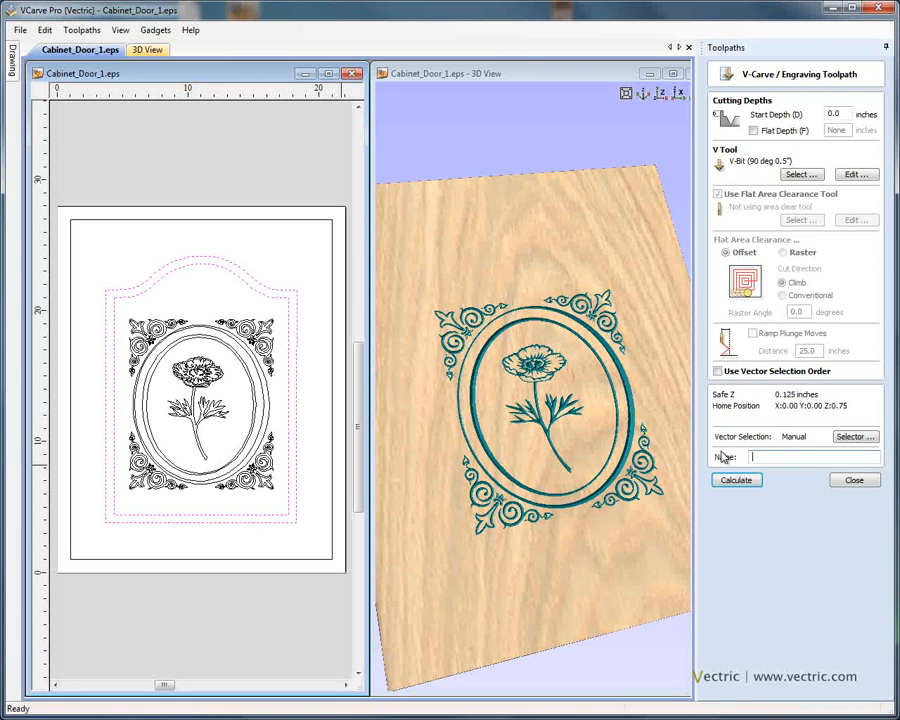
pyautogui.write('VCarve Border')
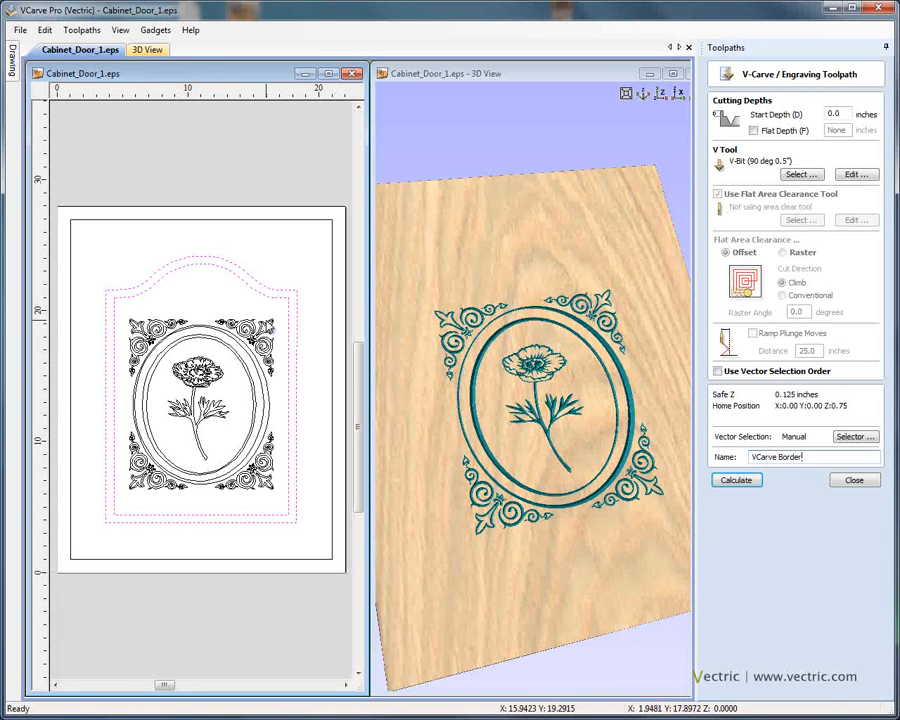
pyautogui.click(737, 481)
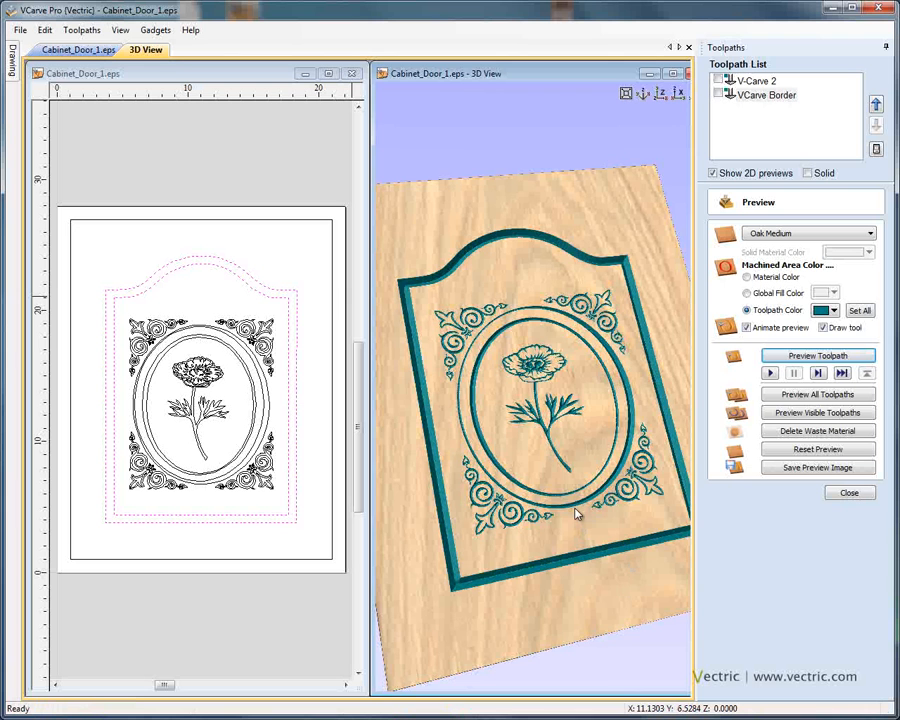
pyautogui.scroll(5, 590, 480)
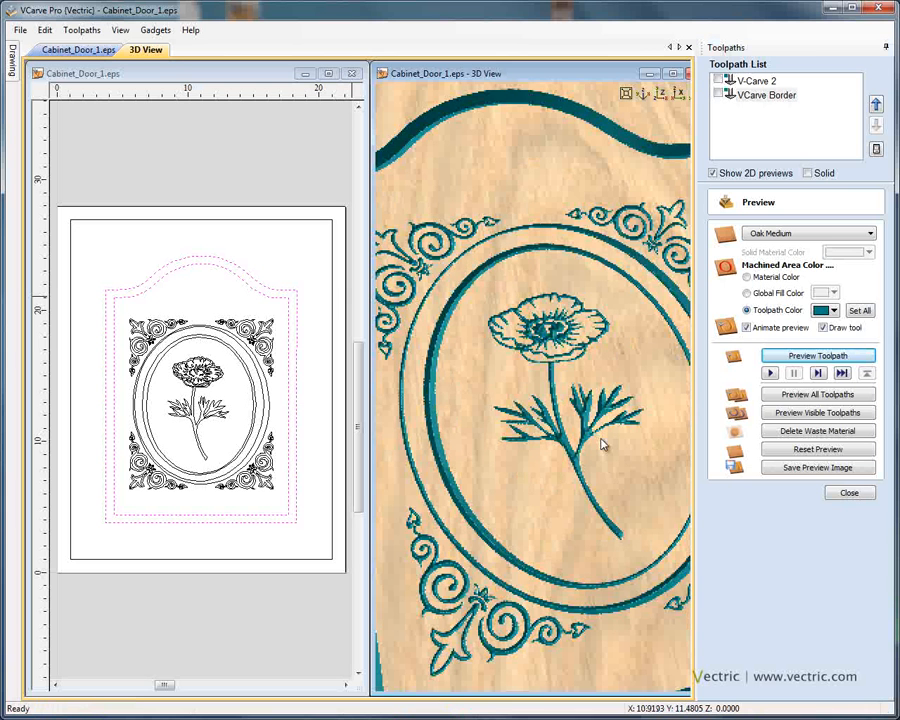
pyautogui.moveTo(602, 445); pyautogui.dragTo(534, 321)
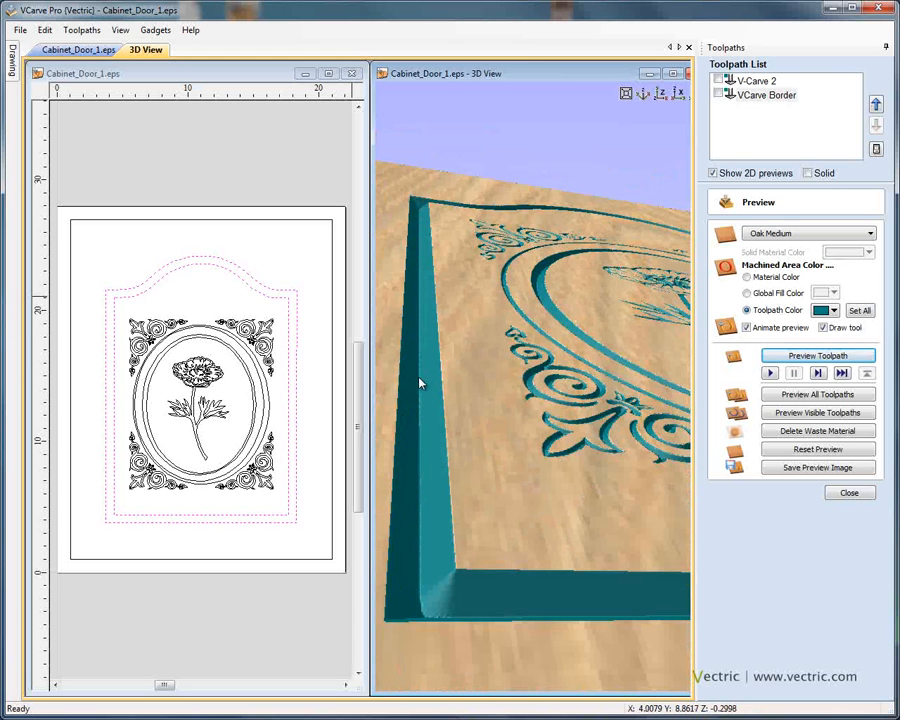
# - Give the VCarve Border toolpath a flat depth of 0.125 inches without a flat area clearance tool, and recalculate it
pyautogui.doubleClick(773, 96)
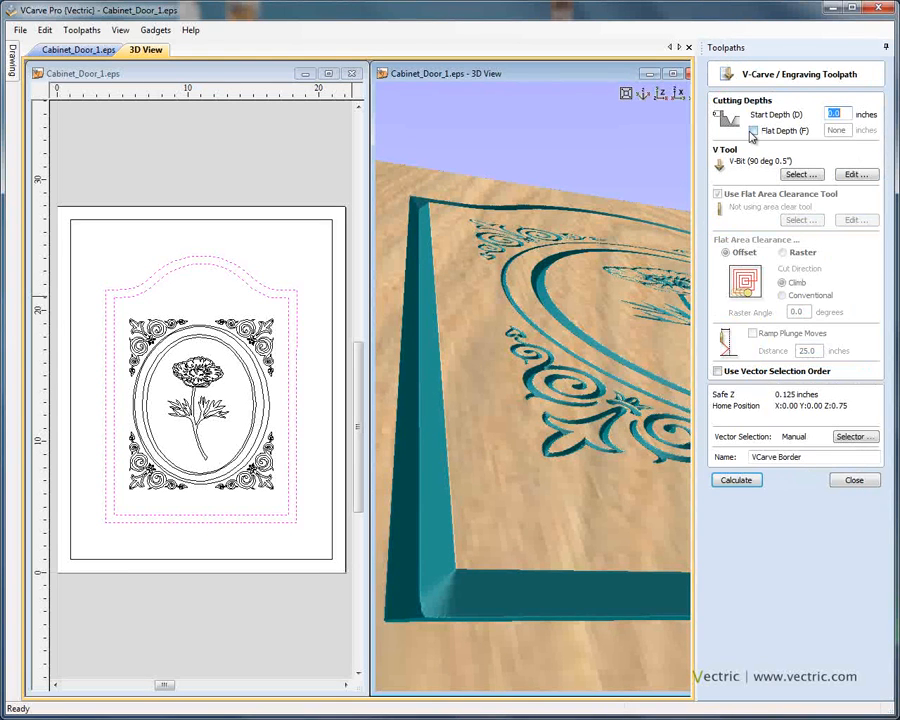
pyautogui.click(753, 131)
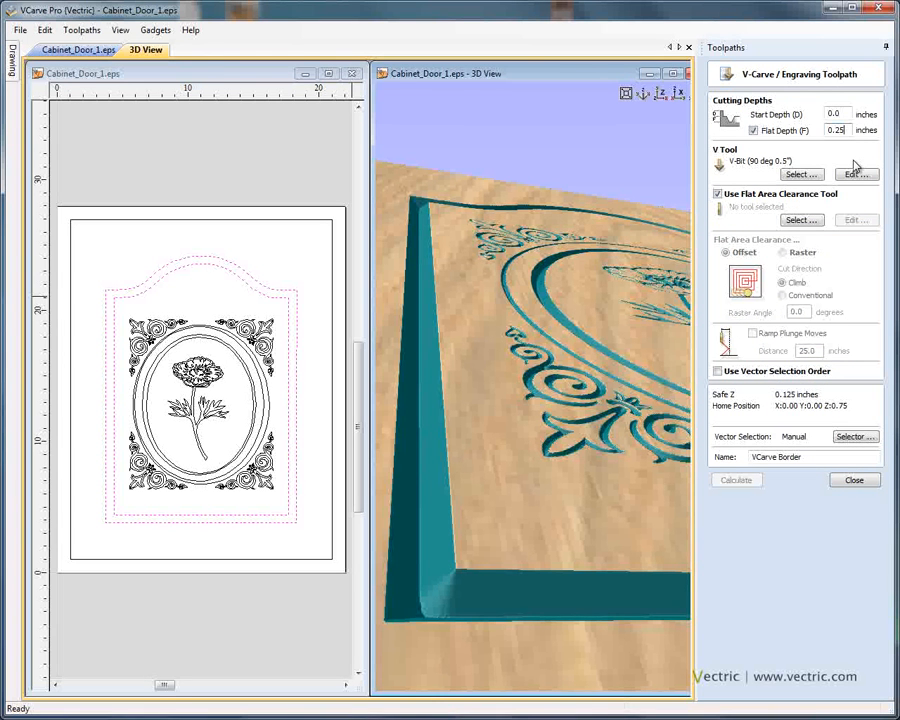
pyautogui.press('BackSpace')
pyautogui.write('1')
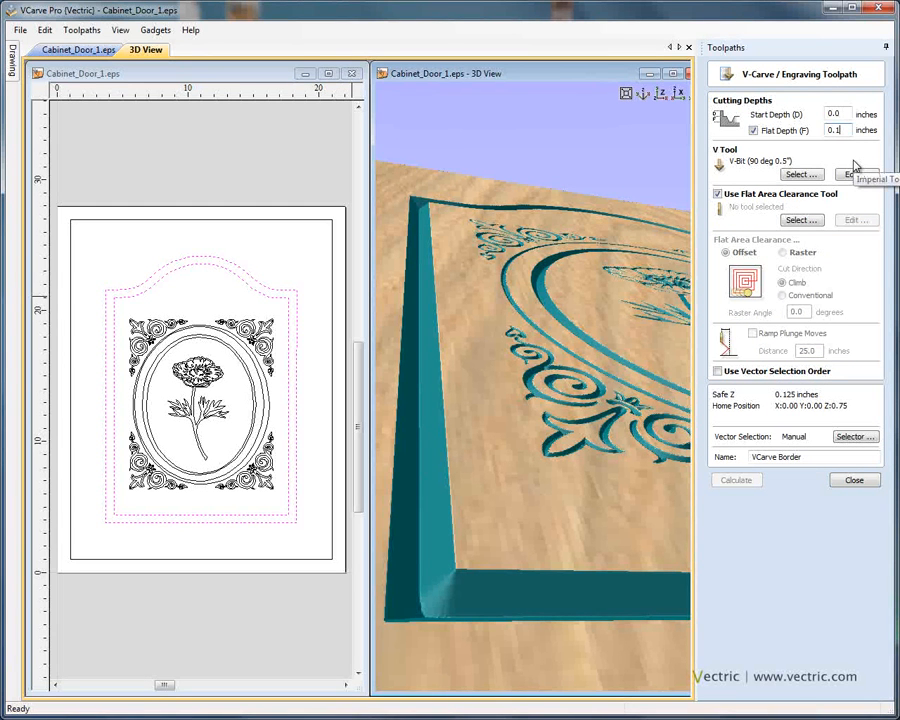
pyautogui.write('25')
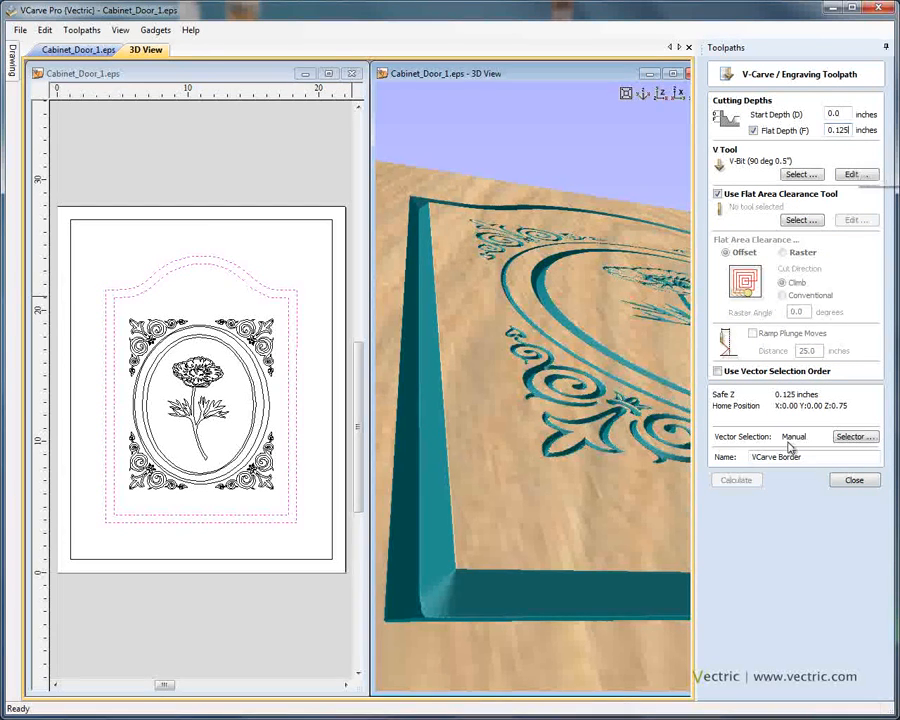
pyautogui.click(718, 194)
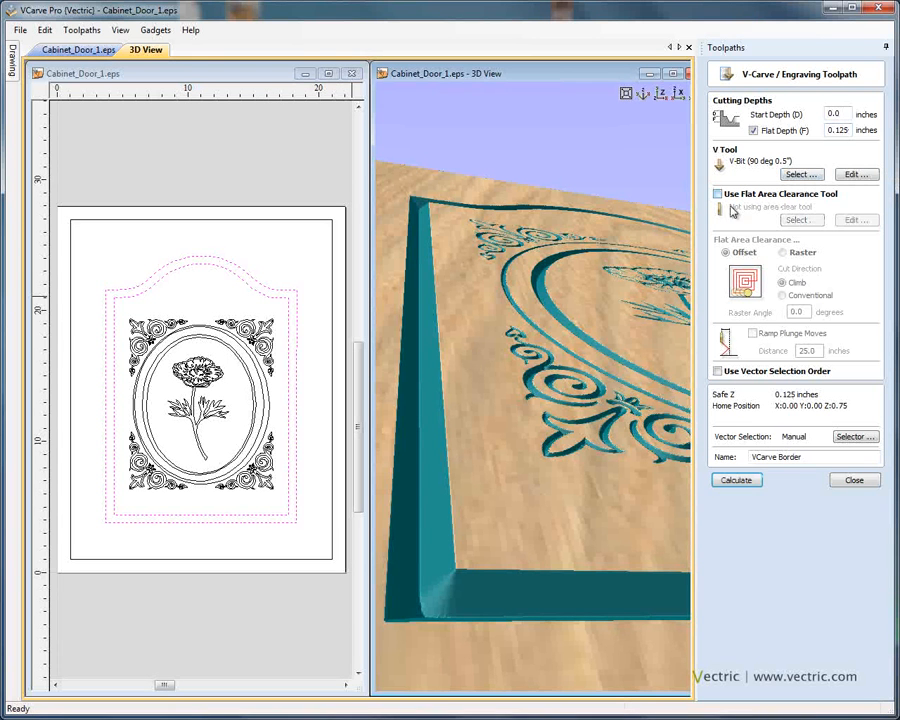
pyautogui.click(739, 482)
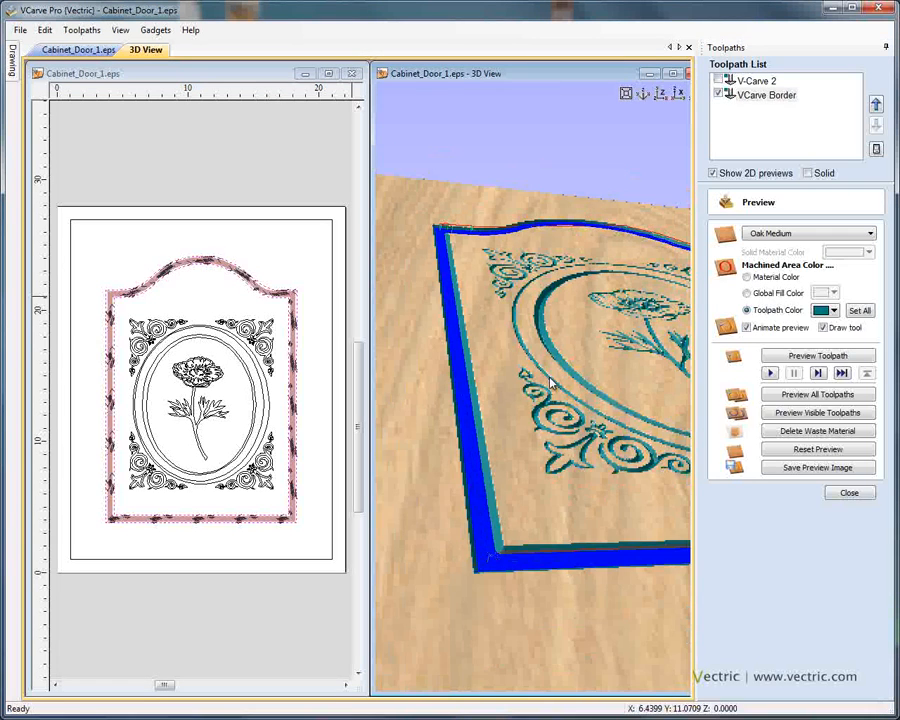
# - Reset the material preview, simulate the flat-bottomed VCarve Border toolpath on its own and examine the border groove
pyautogui.click(764, 450)
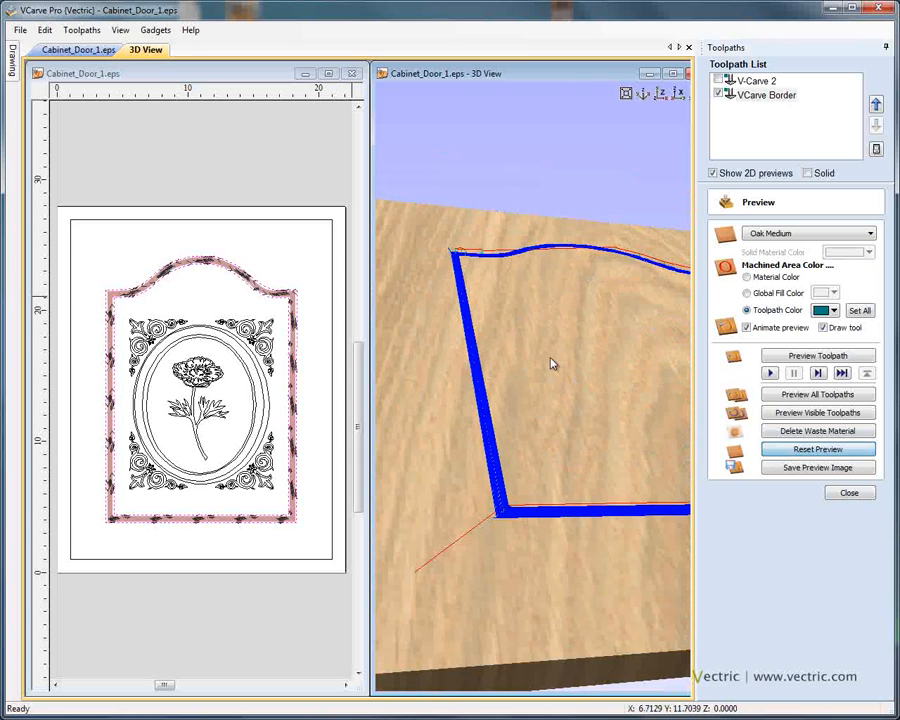
pyautogui.moveTo(550, 363); pyautogui.dragTo(578, 397)
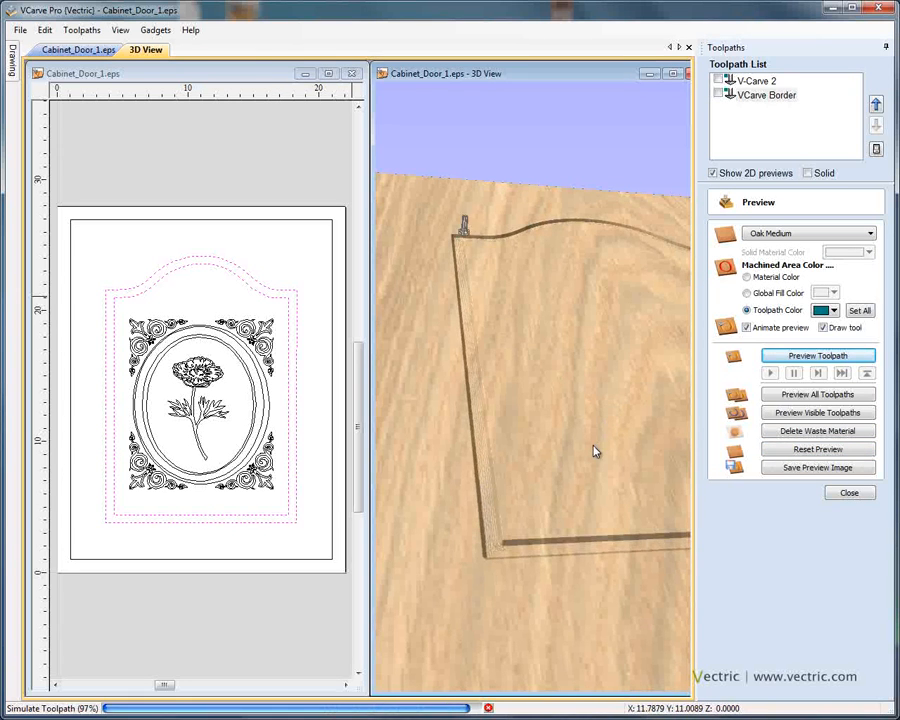
pyautogui.moveTo(587, 455); pyautogui.dragTo(588, 438, button='right')
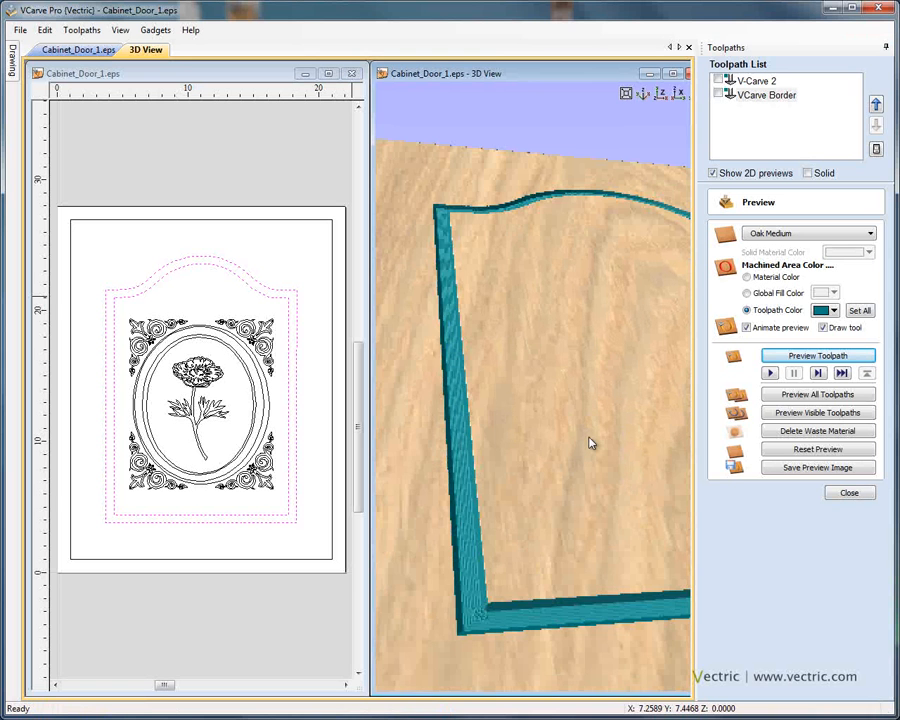
pyautogui.moveTo(521, 366); pyautogui.dragTo(699, 138)
# - Set the VCarve Border toolpath's flat depth to 0.2 inches, recalculate it and examine the carved border groove in 3D
pyautogui.doubleClick(775, 97)
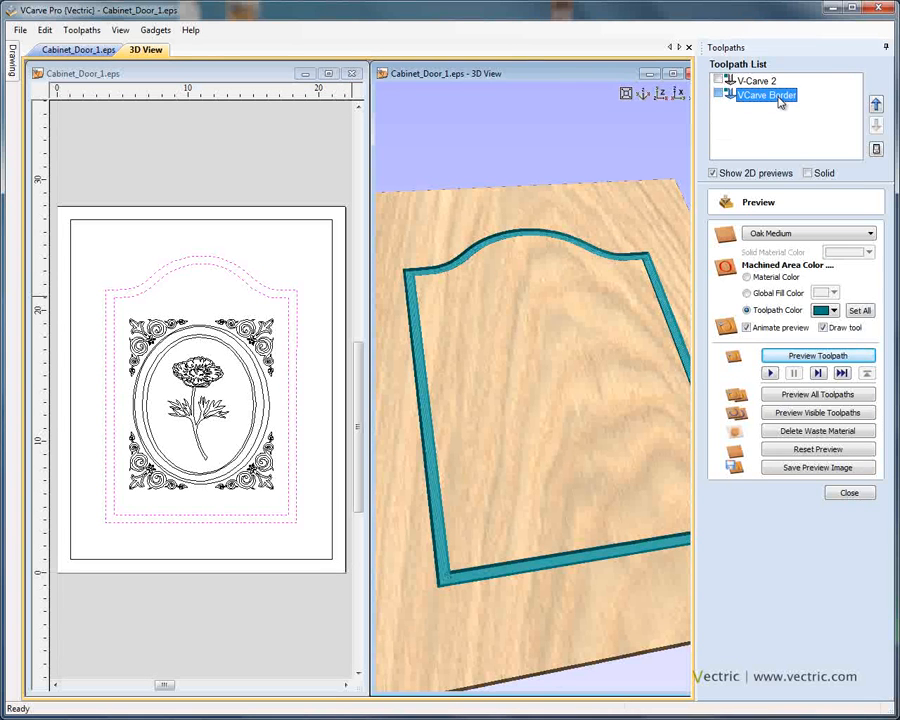
pyautogui.press('Tab')
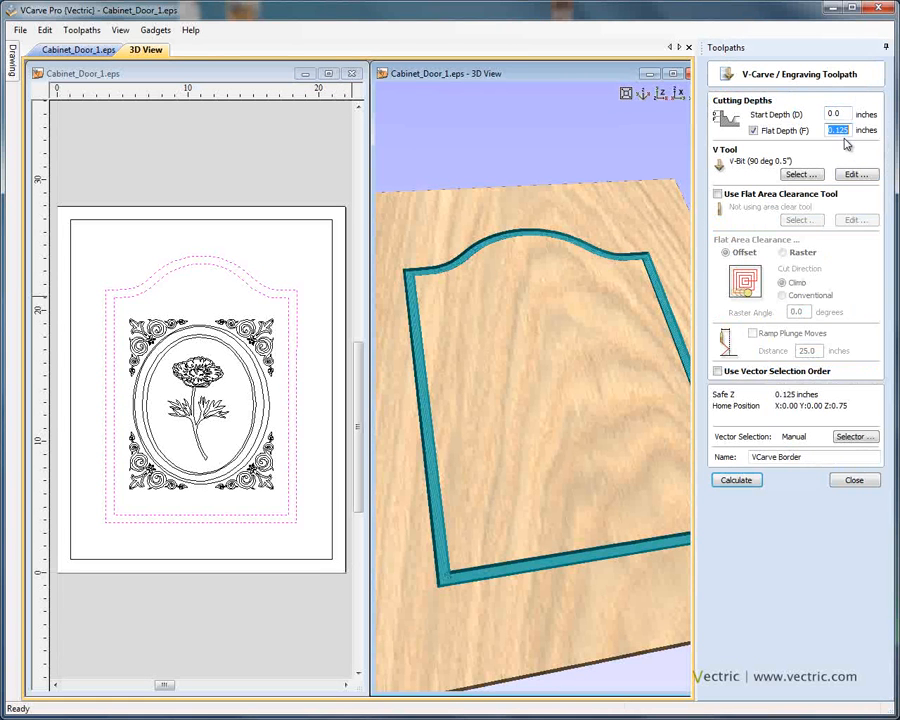
pyautogui.write('0.2')
pyautogui.click(757, 476)
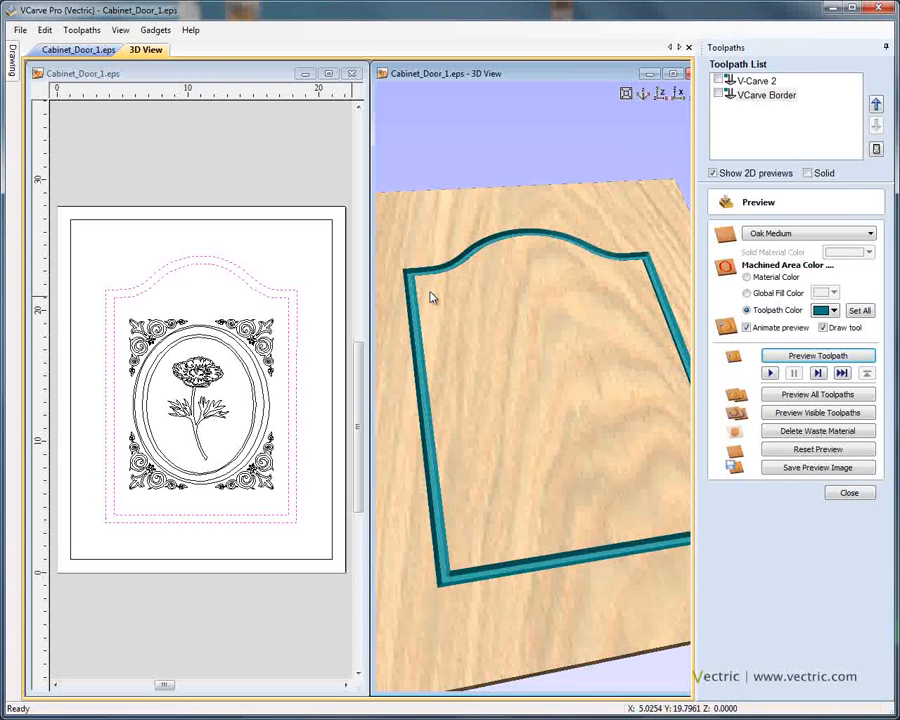
pyautogui.moveTo(432, 295); pyautogui.dragTo(546, 284)
pyautogui.scroll(5, 546, 284)
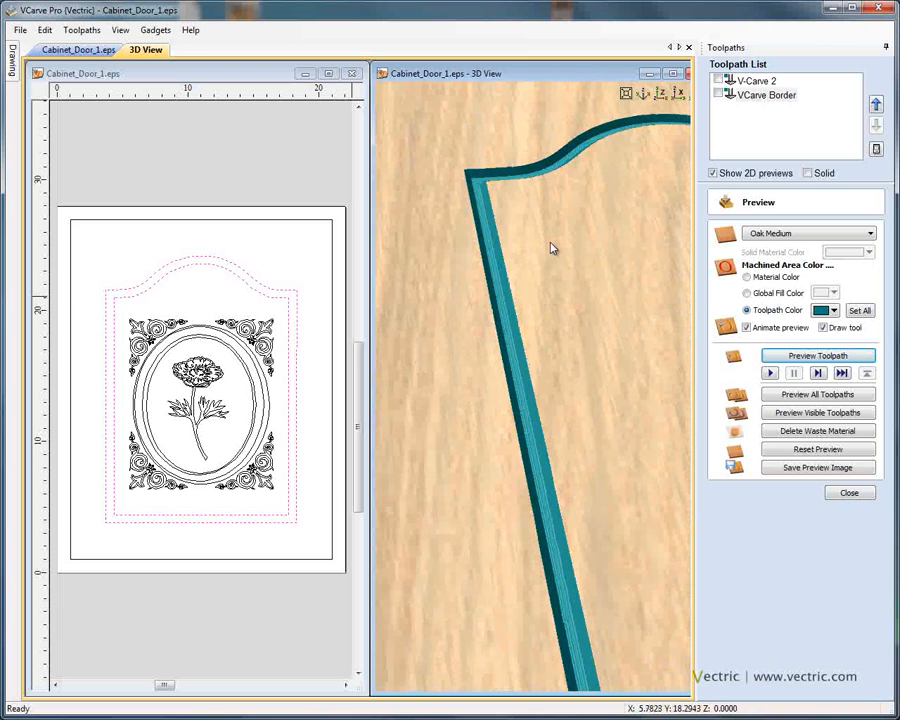
pyautogui.moveTo(604, 254); pyautogui.dragTo(610, 292, button='right')
pyautogui.moveTo(610, 292); pyautogui.dragTo(533, 291)
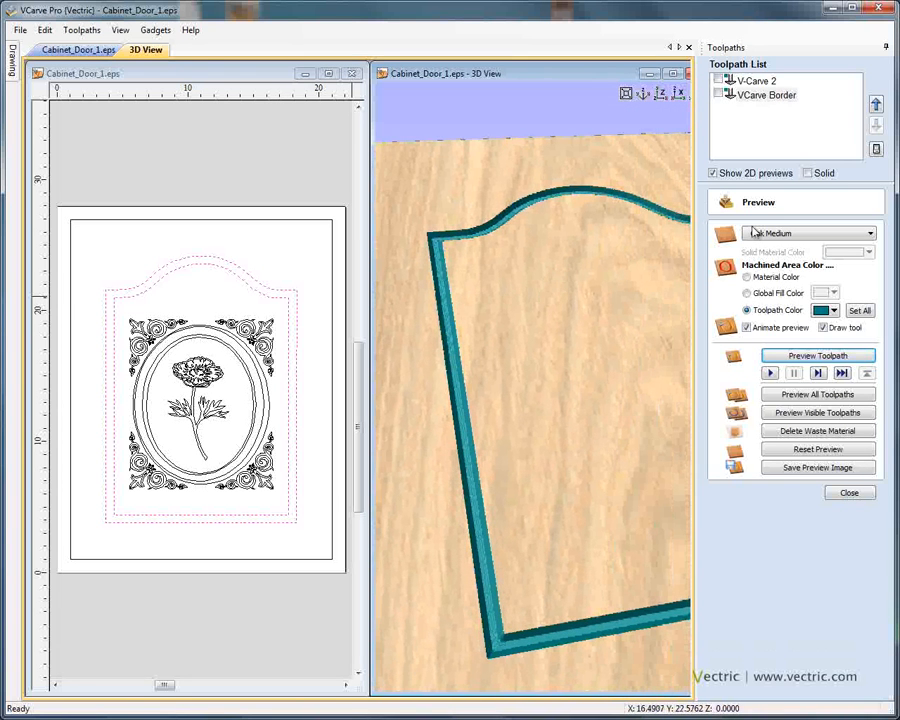
# - Change the VCarve Border toolpath colour to dark blue, then simulate the V-Carve 2 toolpath and view both carvings together
pyautogui.click(835, 311)
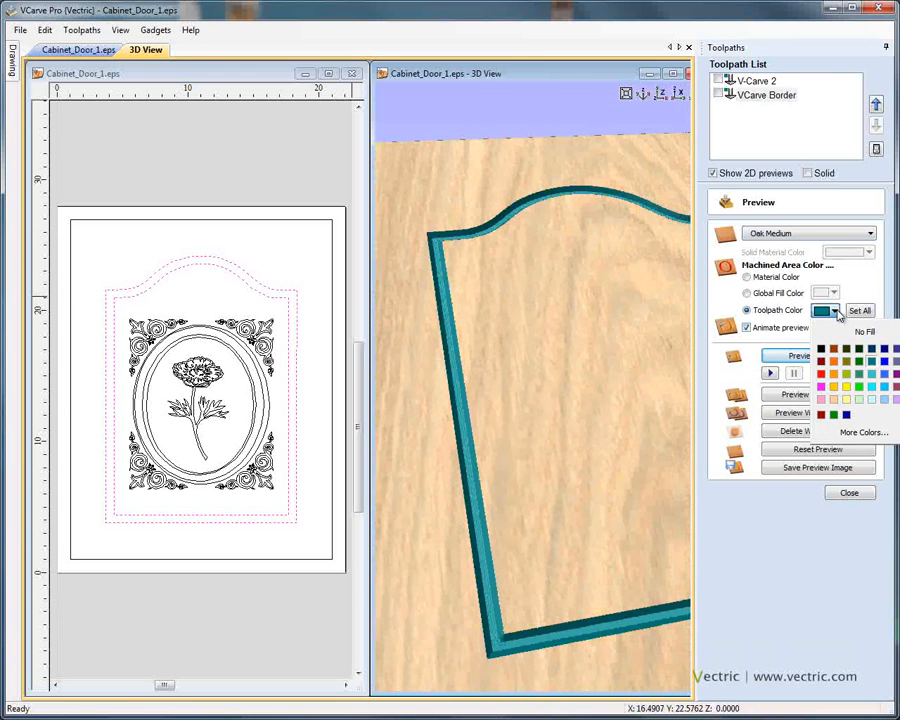
pyautogui.click(884, 350)
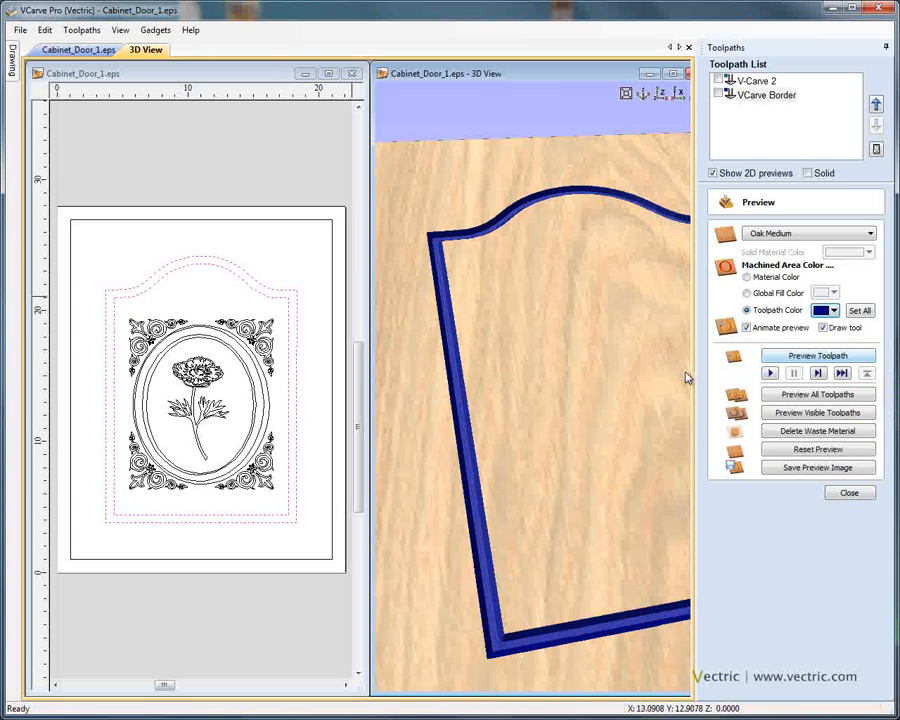
pyautogui.click(756, 83)
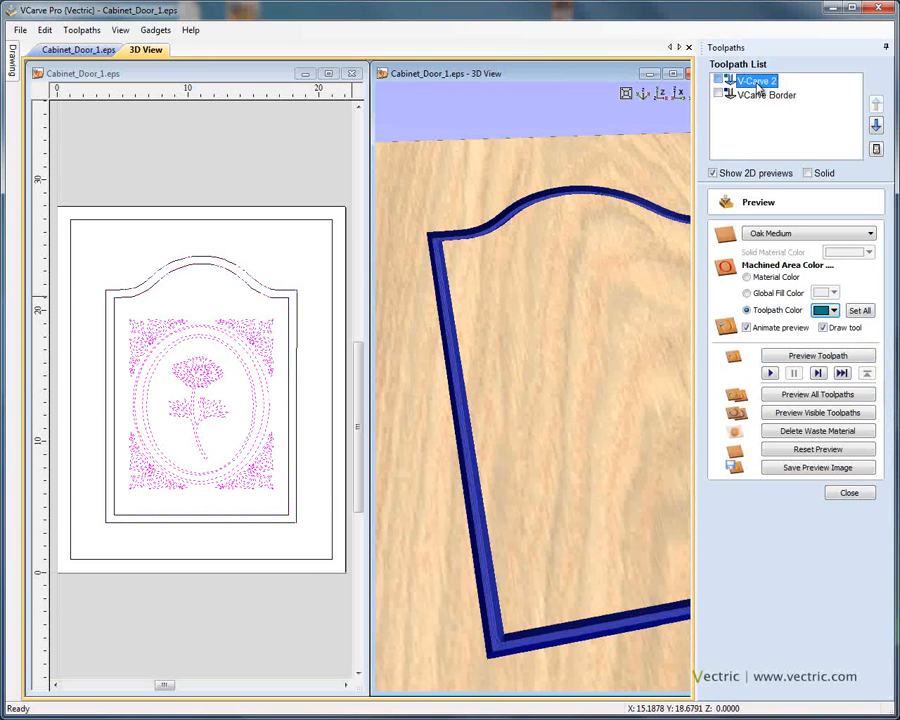
pyautogui.click(818, 356)
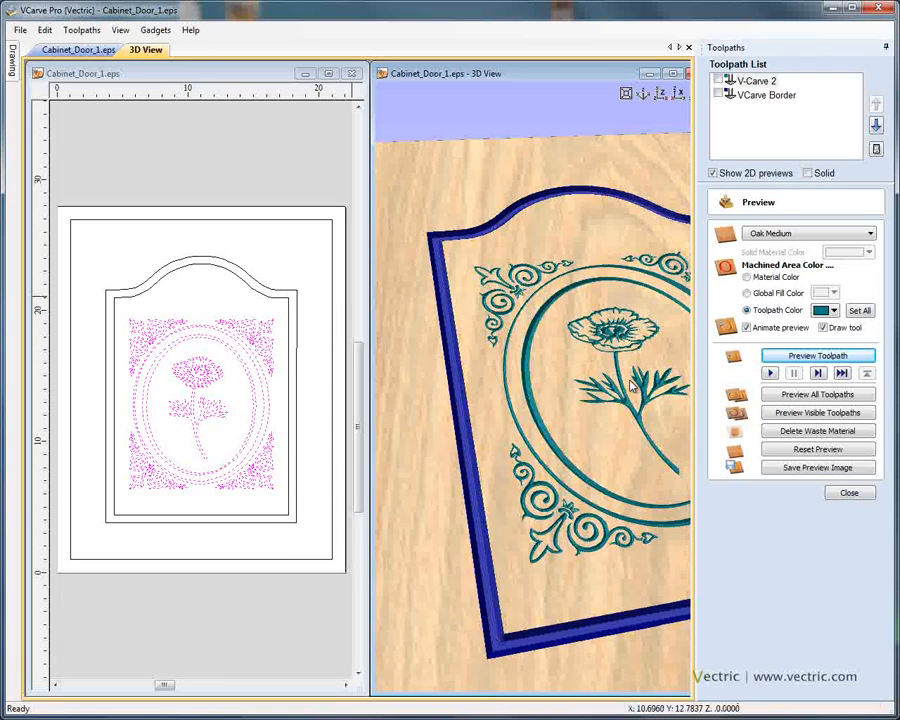
pyautogui.scroll(-2, 592, 368)
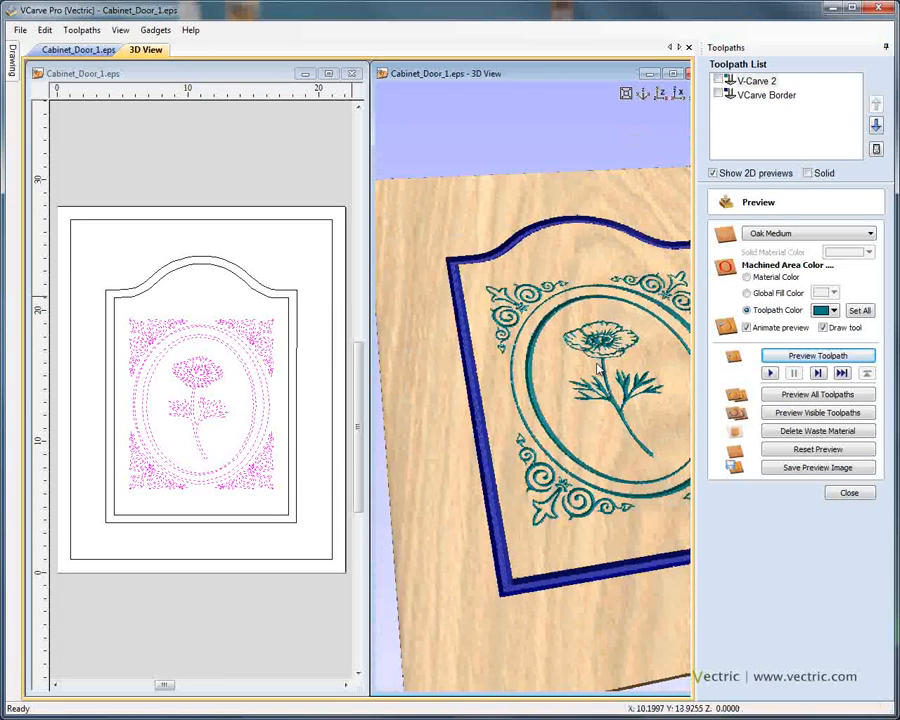
pyautogui.moveTo(588, 362); pyautogui.dragTo(573, 368)
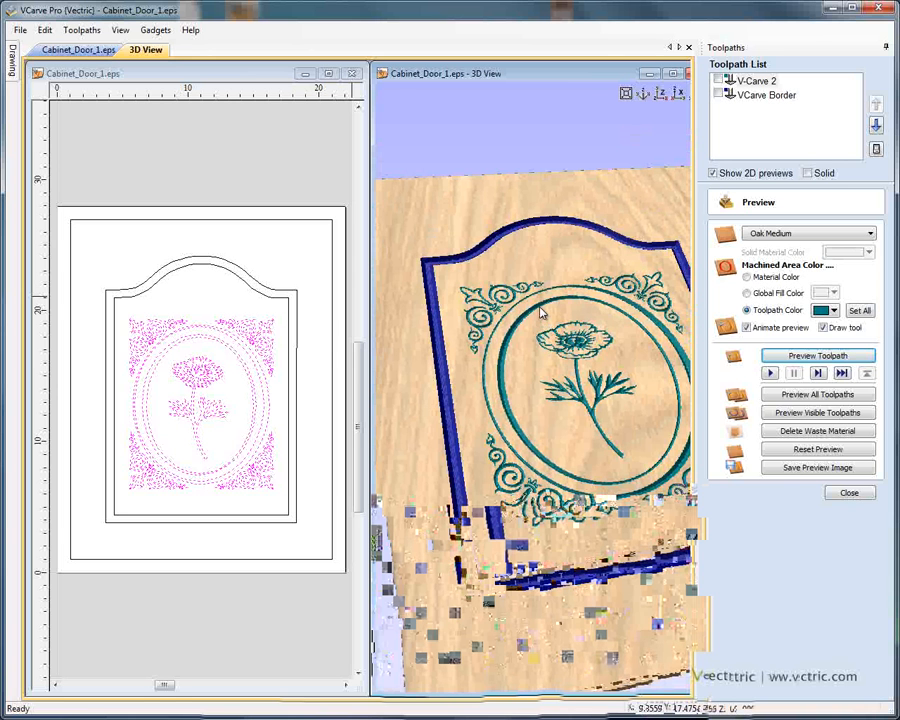
# - Select the outer door rectangle and start a 2D profile toolpath that machines outside the vector
pyautogui.click(340, 262)
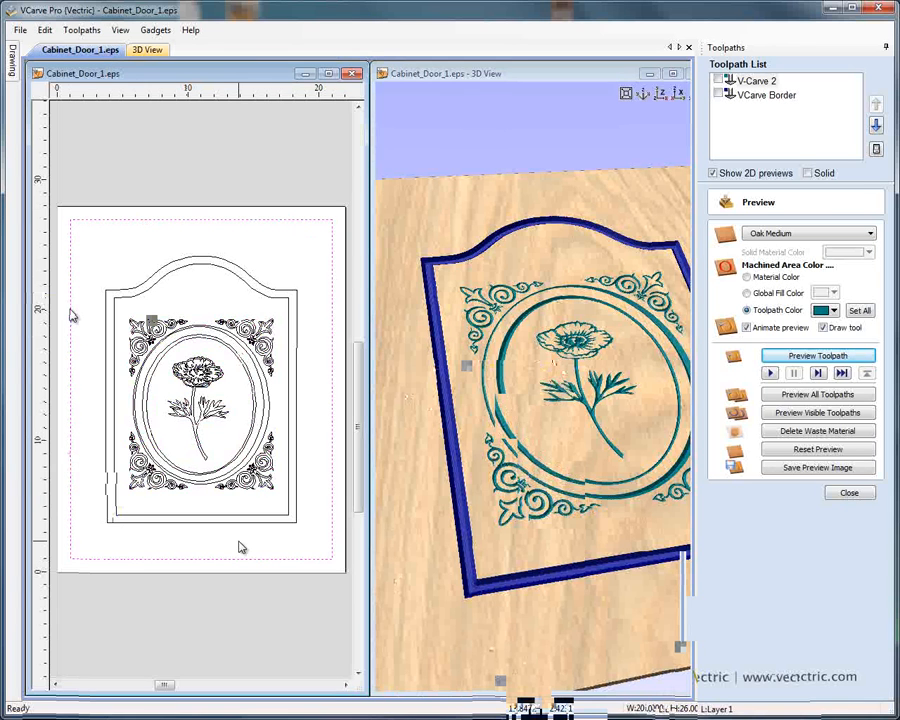
pyautogui.click(849, 494)
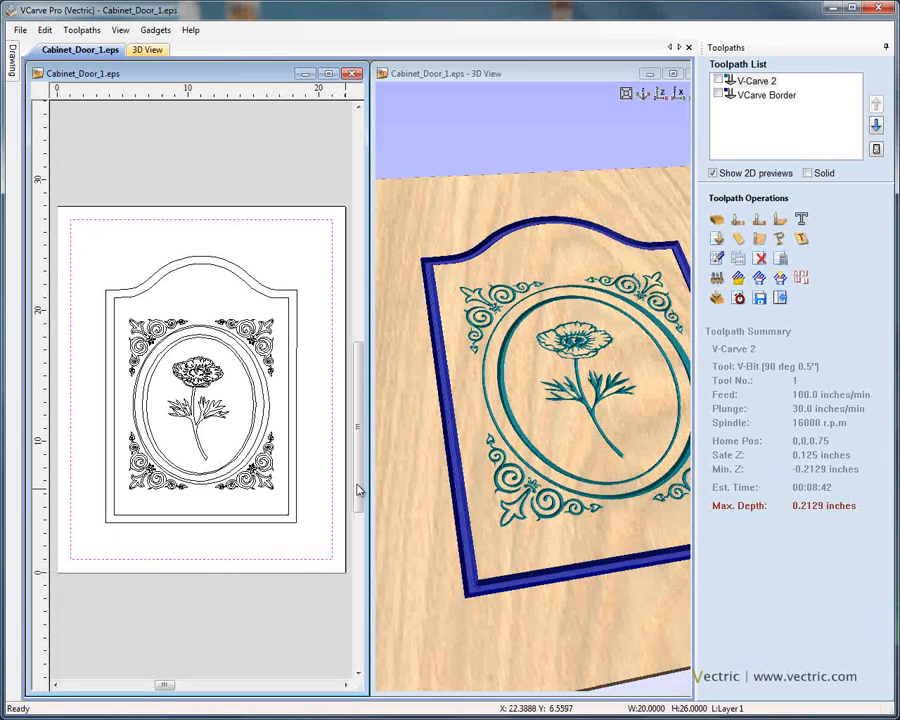
pyautogui.click(740, 222)
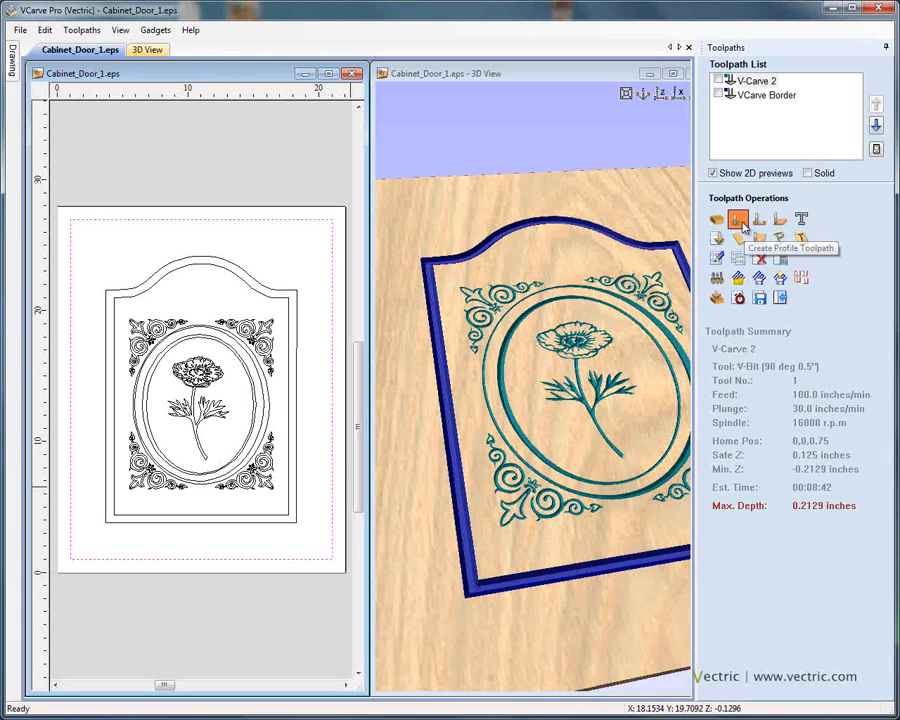
pyautogui.click(740, 222)
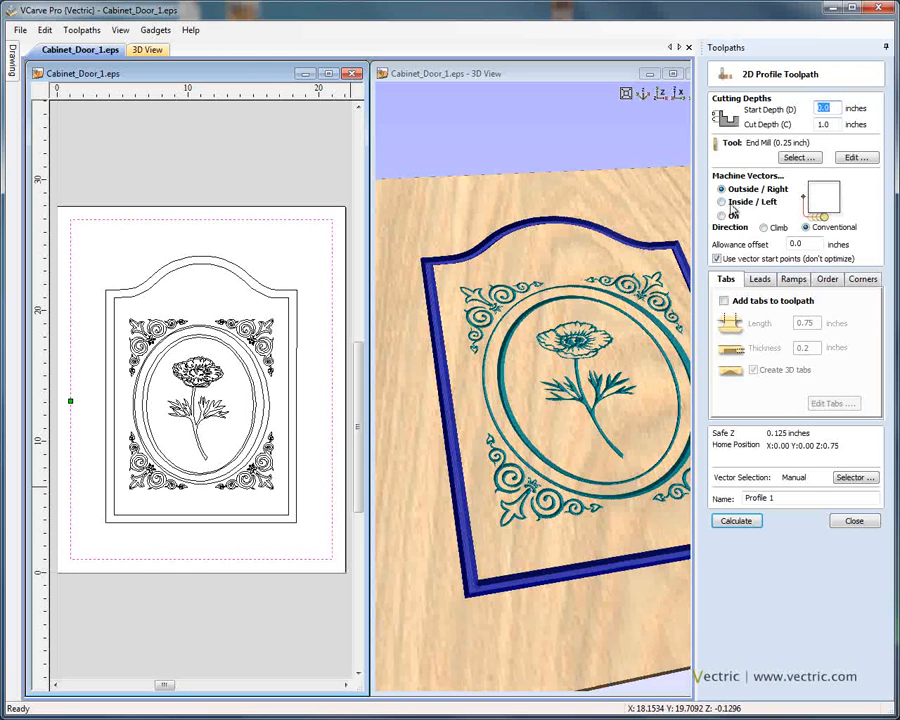
pyautogui.click(728, 195)
# - Choose the imperial End Mill (0.25 inch) for the profile, calculate the toolpath and inspect its cutting passes in 3D
pyautogui.click(797, 158)
pyautogui.click(250, 254)
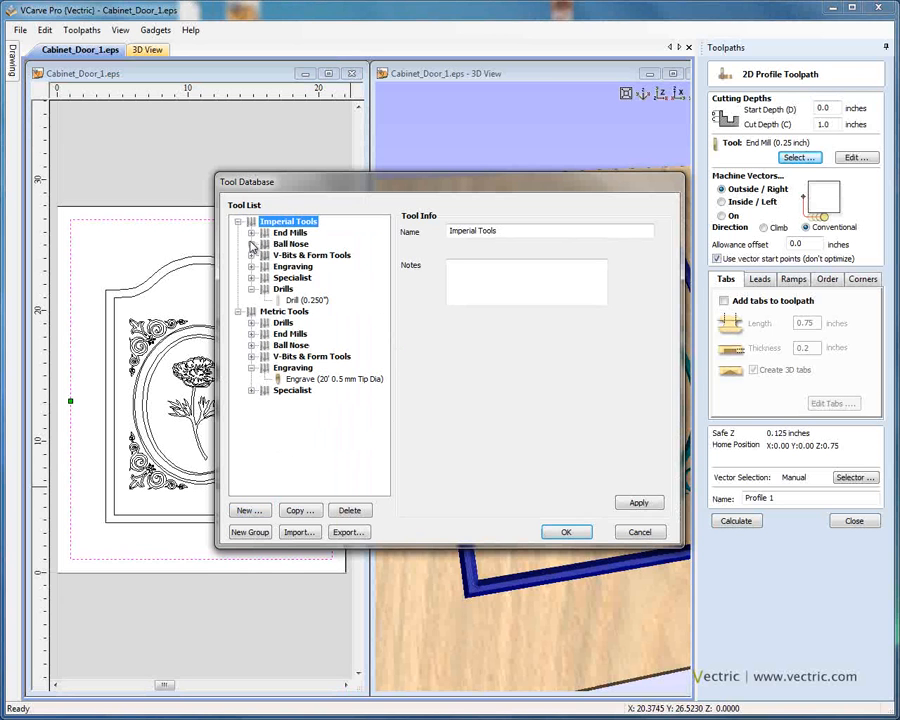
pyautogui.click(251, 244)
pyautogui.click(251, 232)
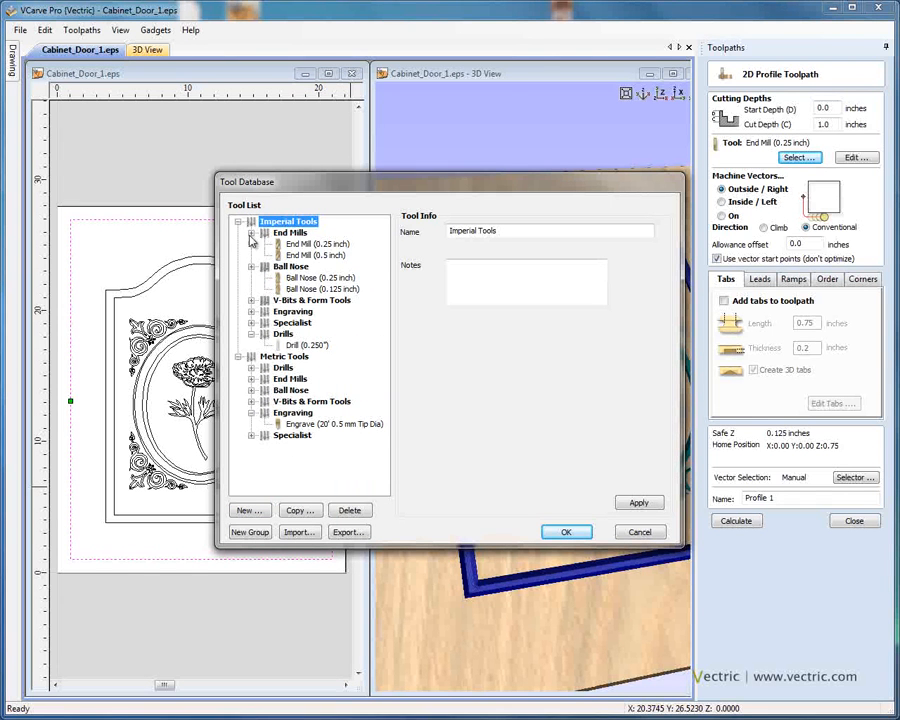
pyautogui.click(305, 245)
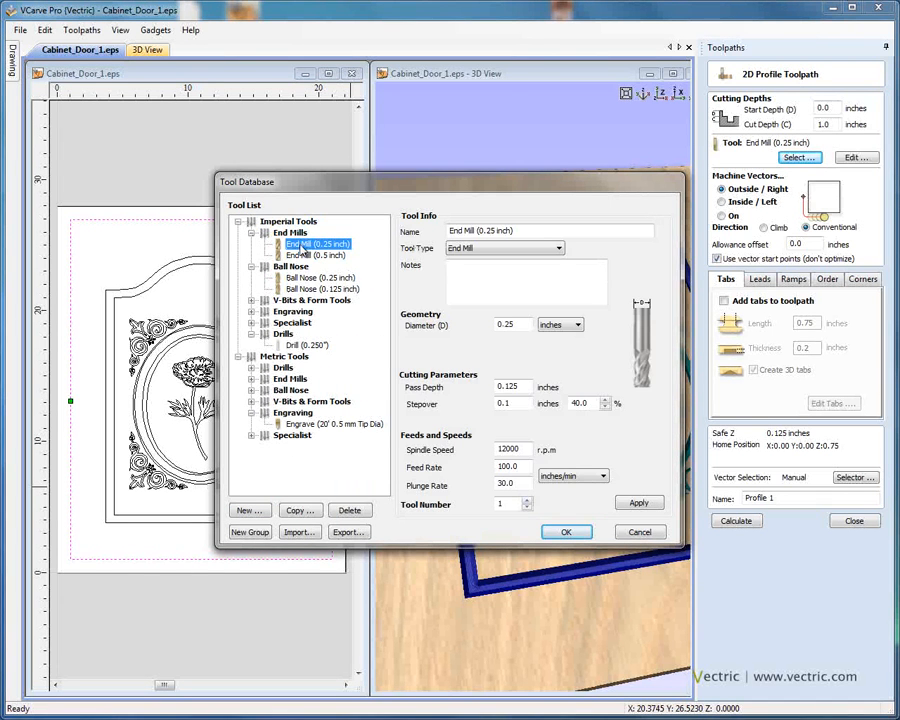
pyautogui.doubleClick(302, 245)
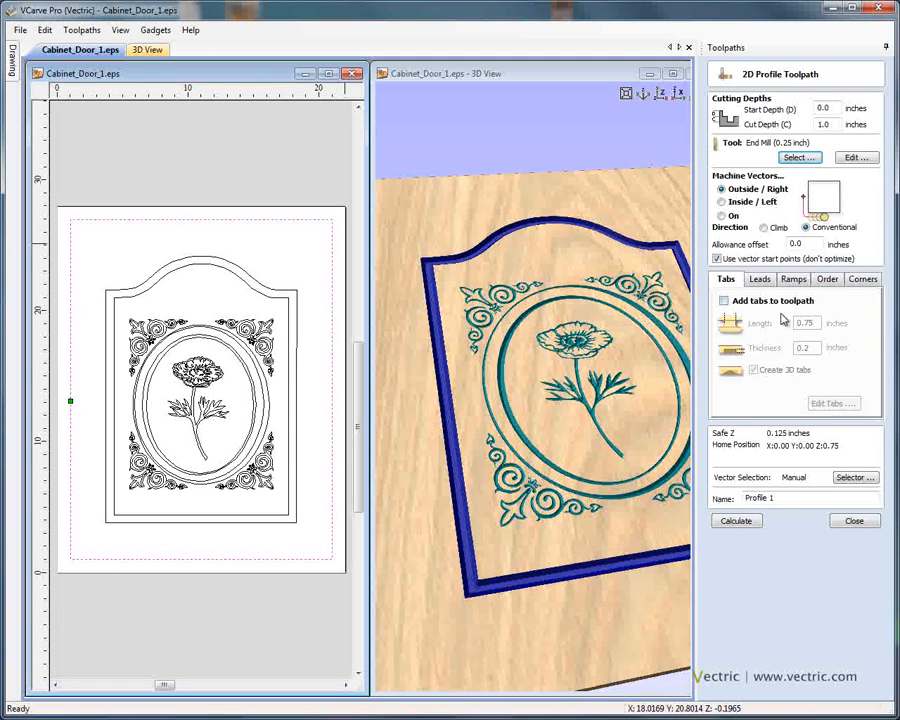
pyautogui.click(736, 521)
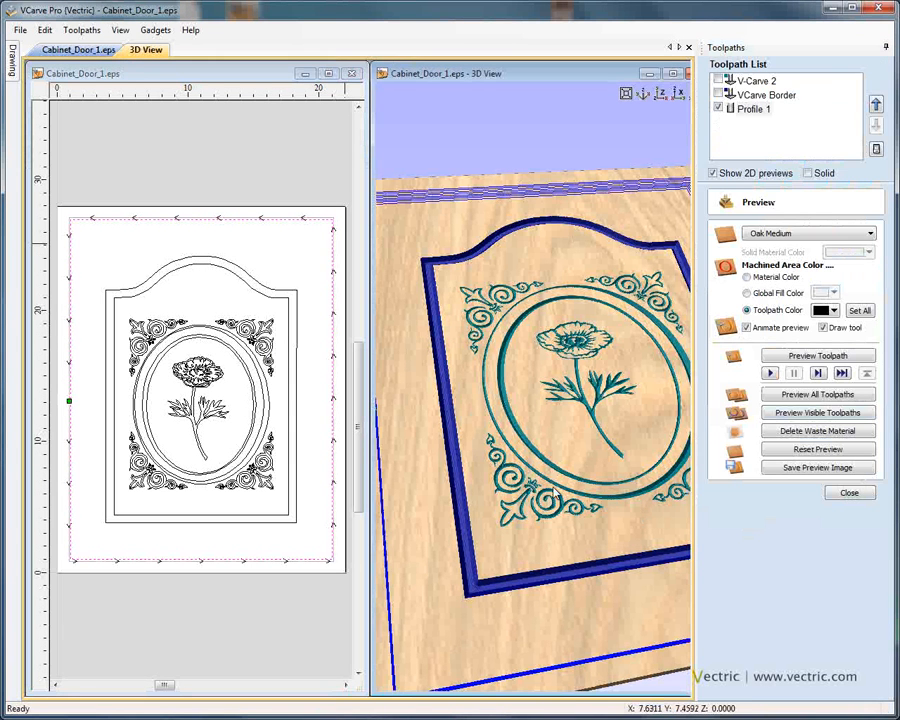
pyautogui.moveTo(551, 502); pyautogui.dragTo(509, 250)
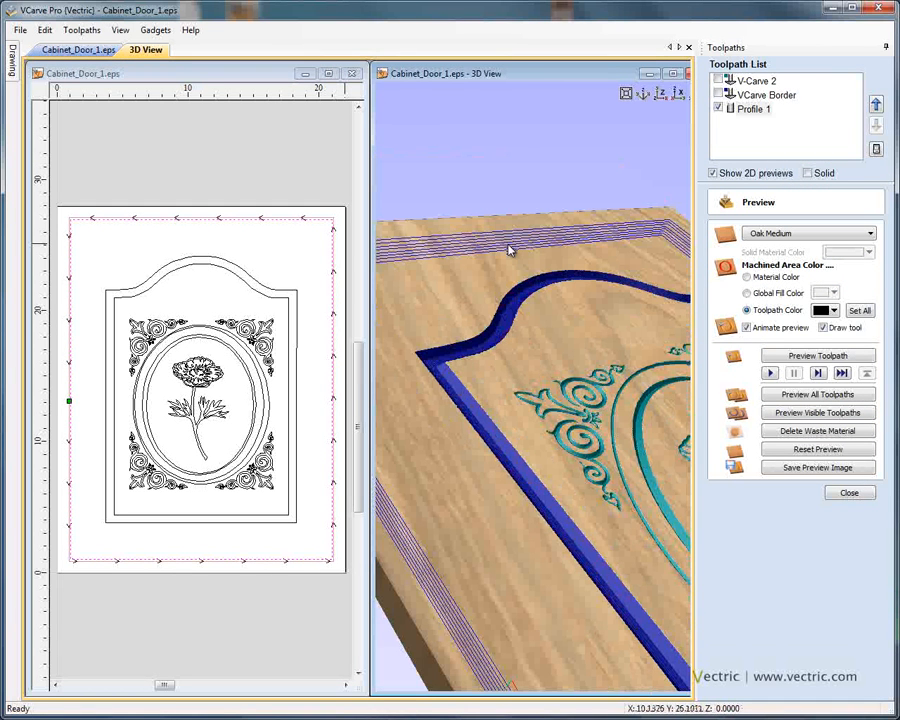
# - Edit the Profile 1 end mill's pass depth to 0.3 inches, recalculate the toolpath and inspect its passes in 3D
pyautogui.doubleClick(755, 108)
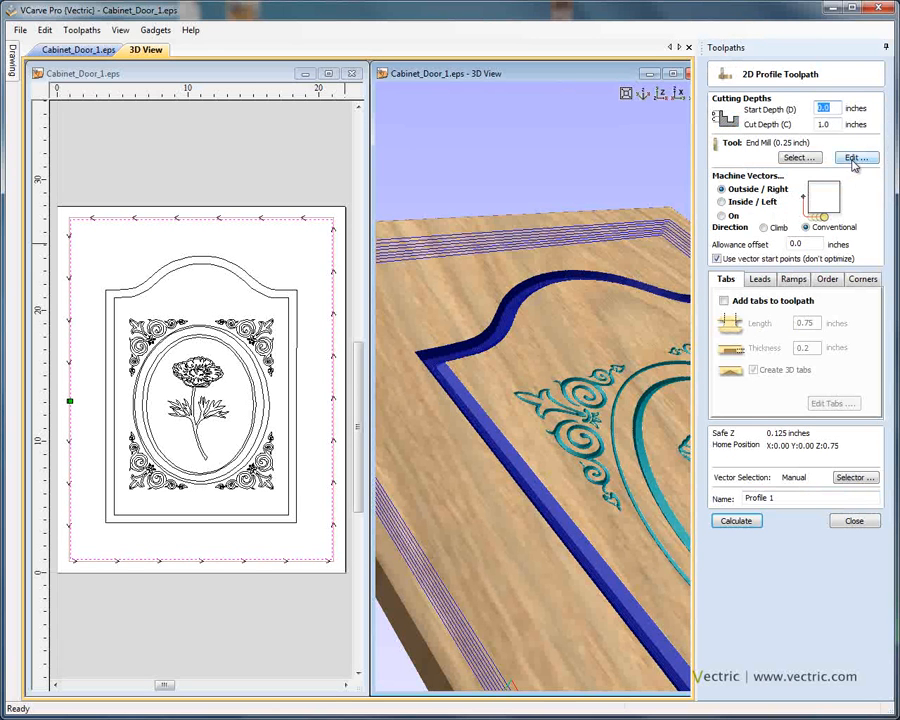
pyautogui.click(855, 160)
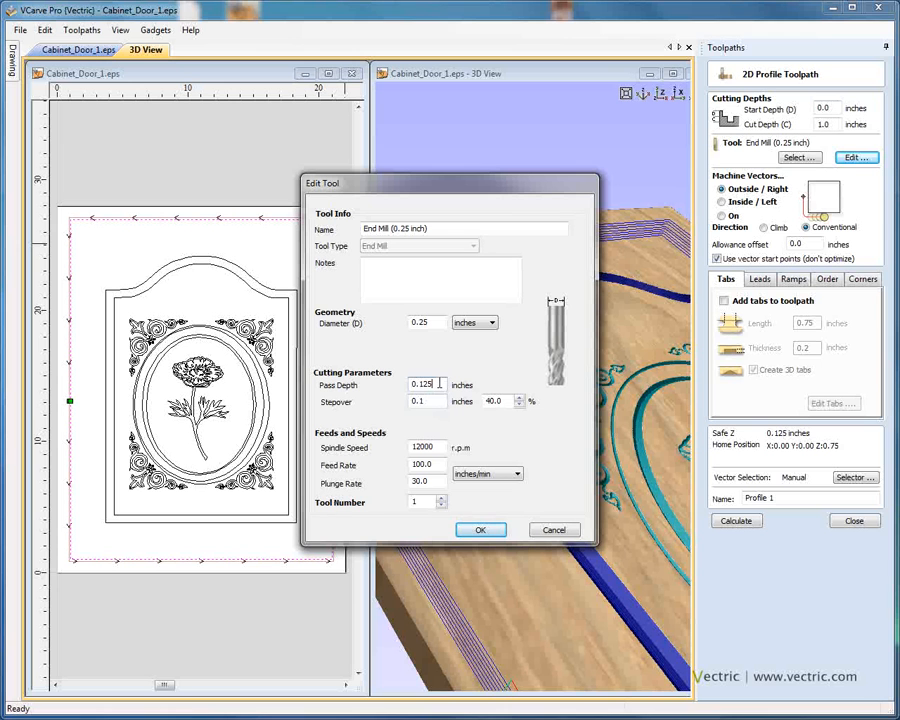
pyautogui.click(437, 384)
pyautogui.press('BackSpace')
pyautogui.press('BackSpace')
pyautogui.press('BackSpace')
pyautogui.write('3')
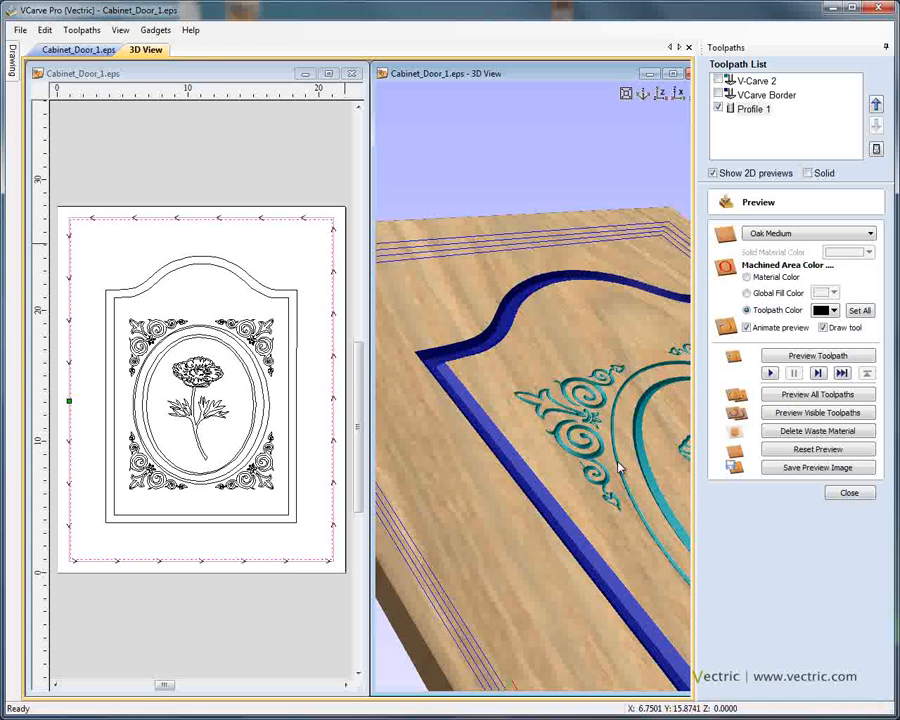
pyautogui.scroll(3, 588, 374)
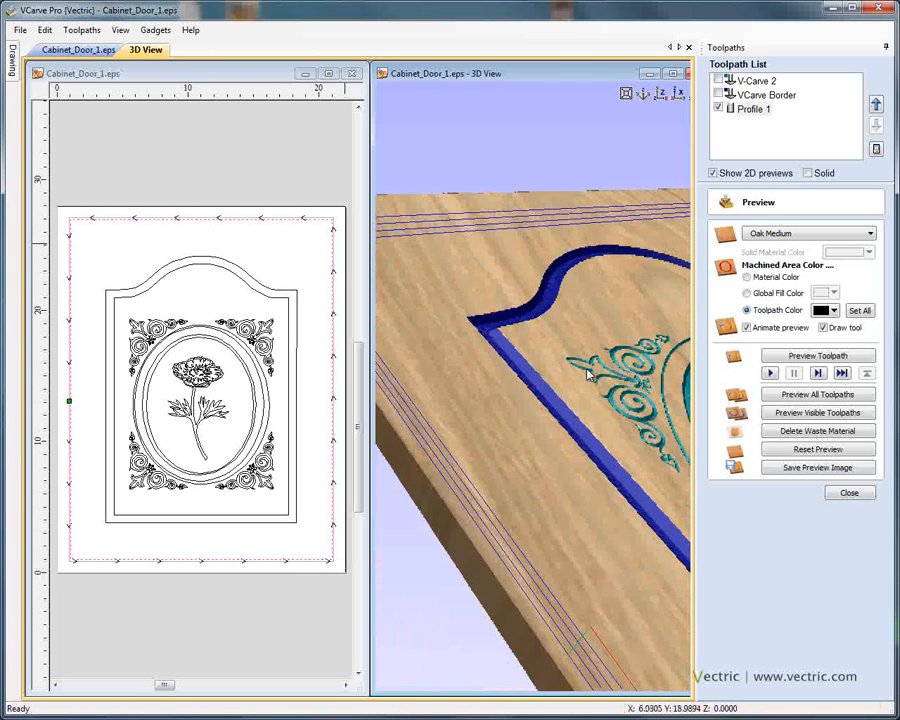
pyautogui.moveTo(588, 374); pyautogui.dragTo(550, 247)
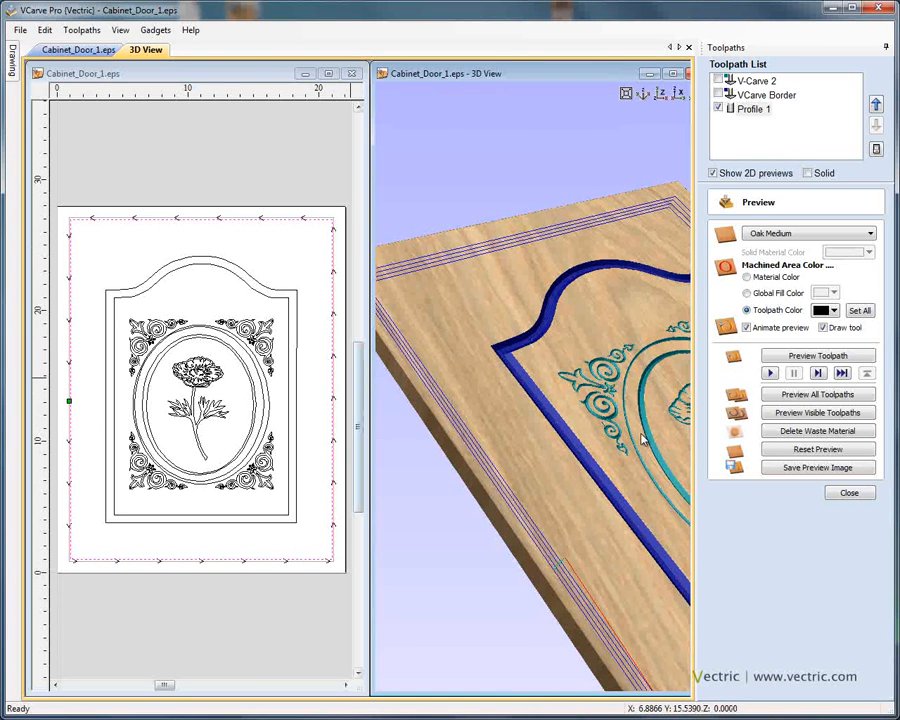
# - Enable 3D tabs on the Profile 1 toolpath, 0.75 inches long and 0.2 inches thick, and open tab editing
pyautogui.doubleClick(753, 109)
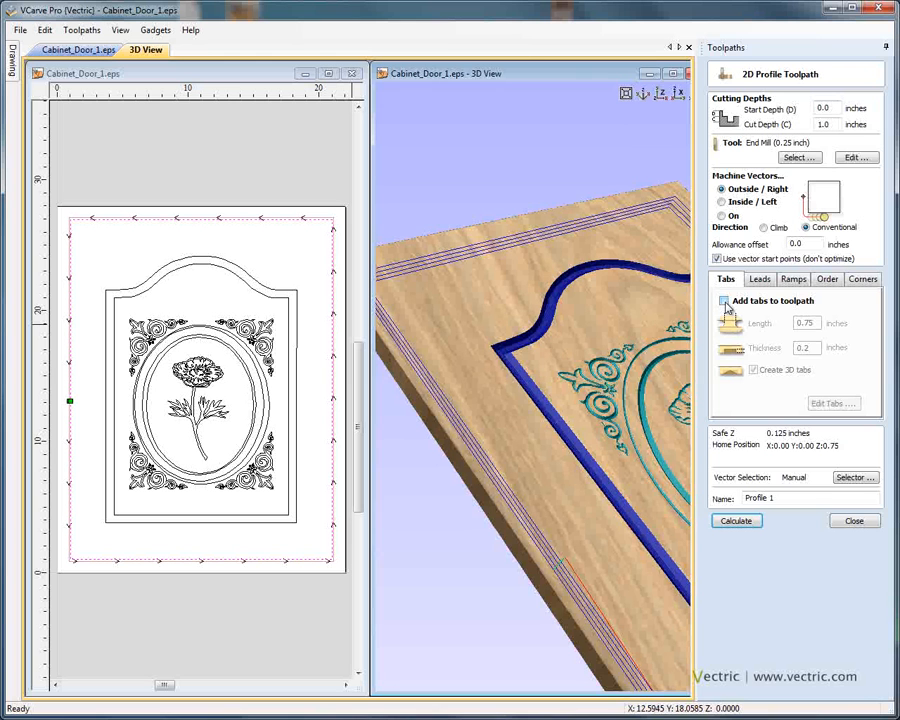
pyautogui.click(724, 301)
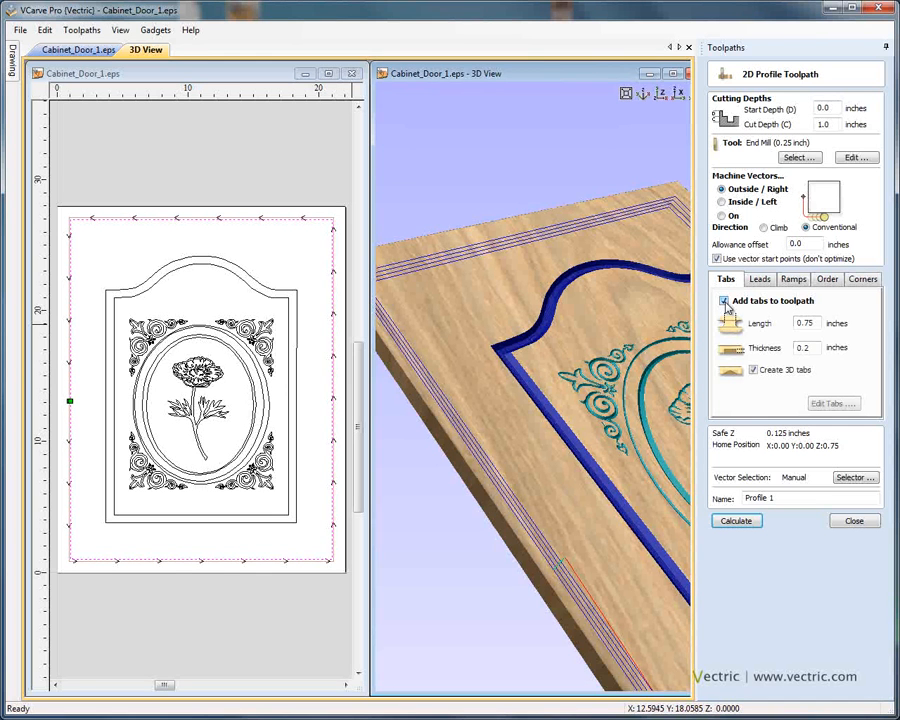
pyautogui.click(815, 352)
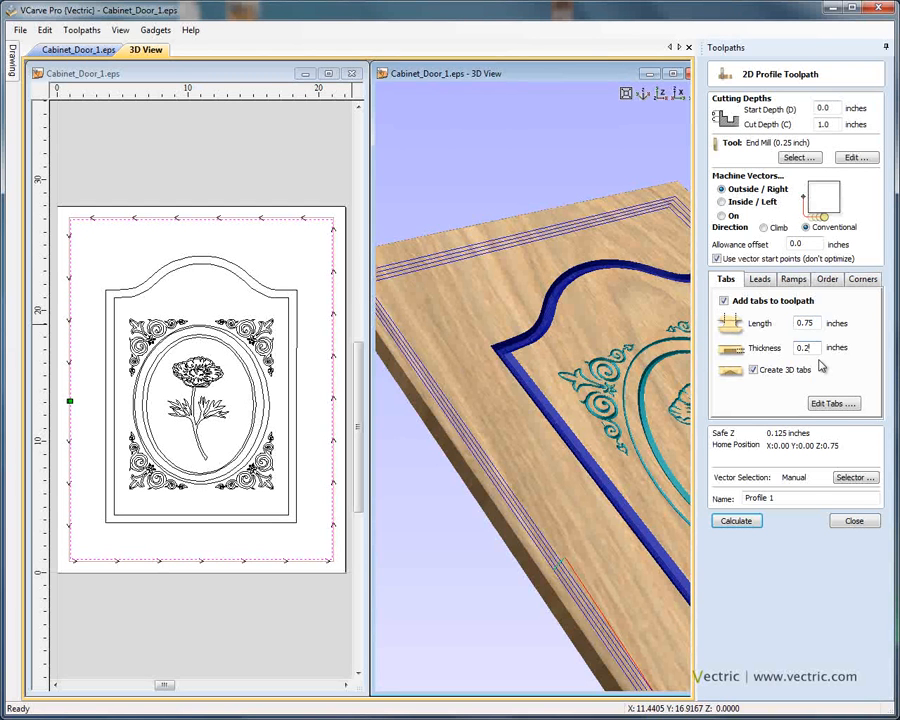
pyautogui.click(833, 403)
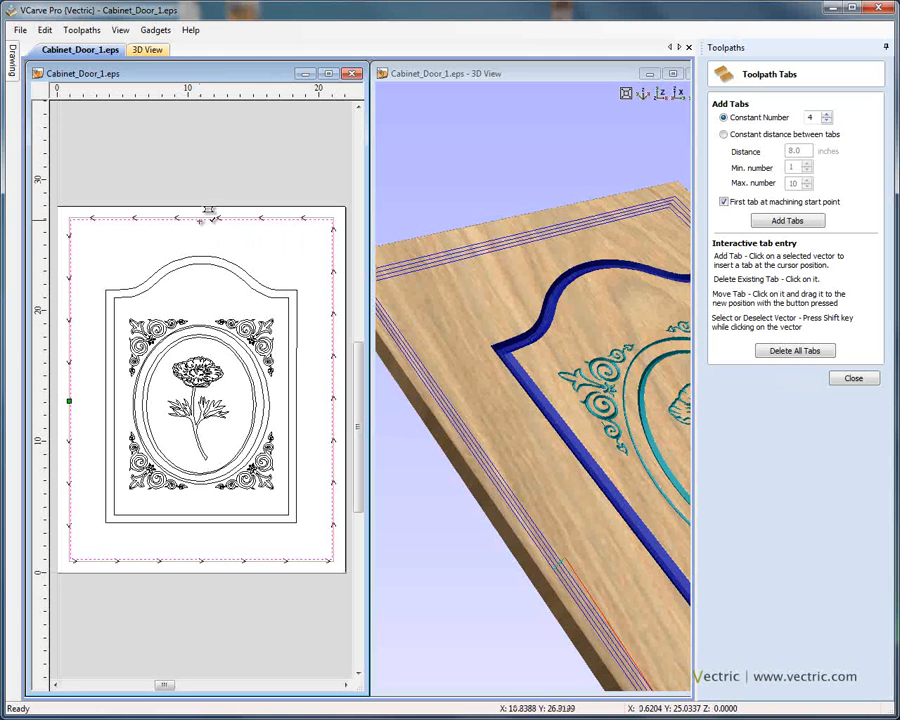
# - Place one tab near the middle of each side of the door rectangle, recalculate the profile and view the tabs in 3D
pyautogui.click(205, 216)
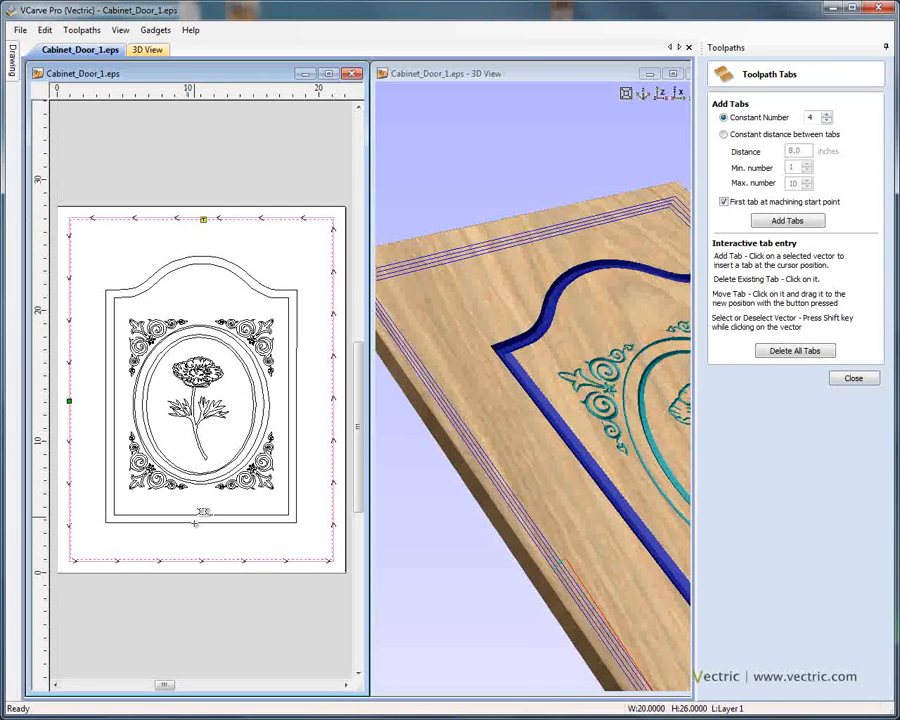
pyautogui.click(197, 559)
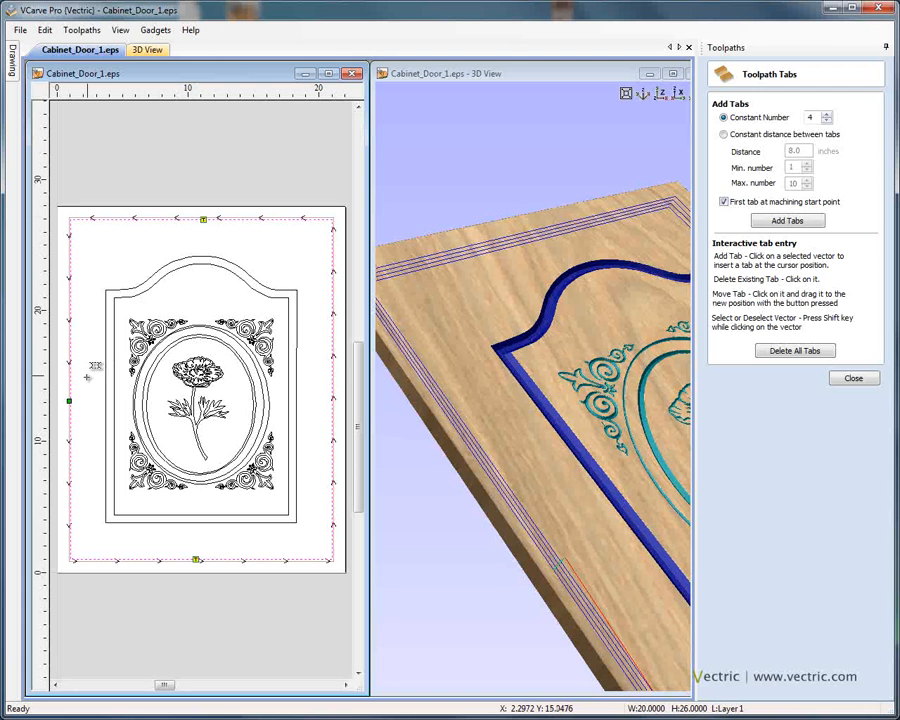
pyautogui.click(69, 380)
pyautogui.click(332, 380)
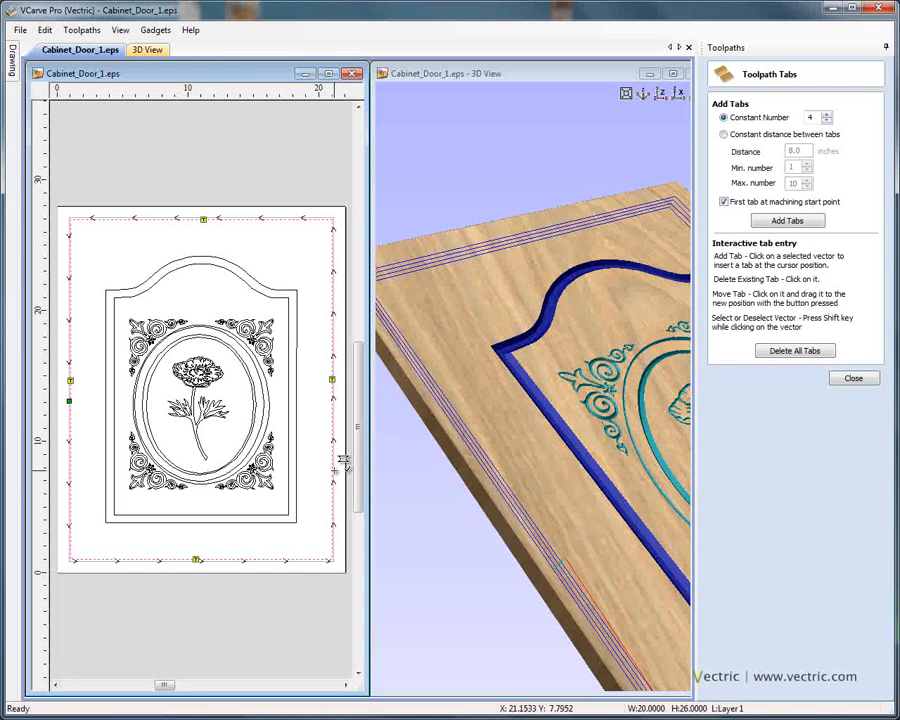
pyautogui.click(846, 379)
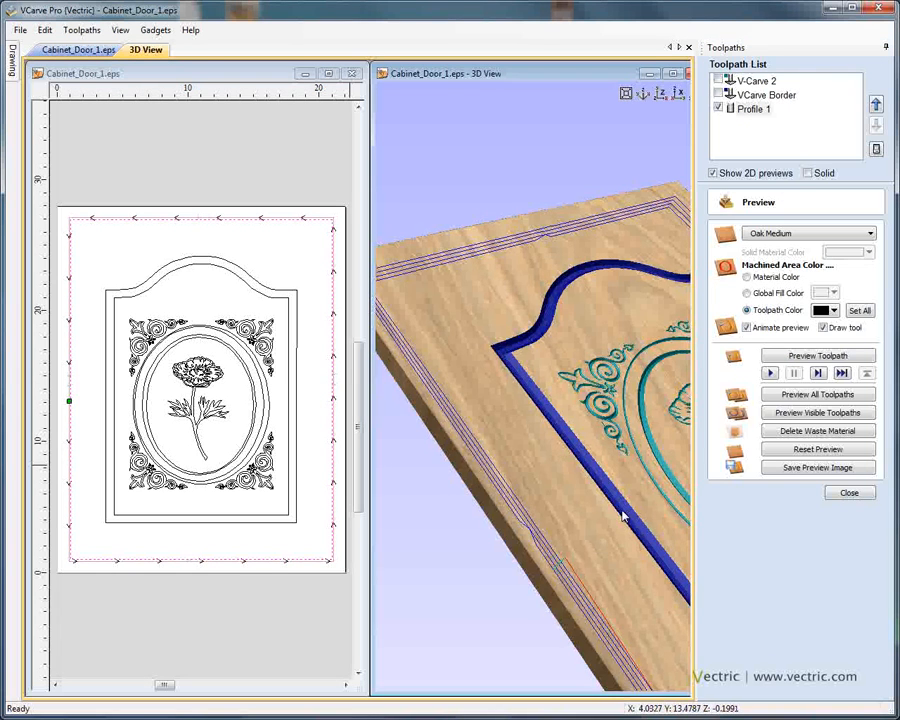
pyautogui.moveTo(622, 510); pyautogui.dragTo(589, 440)
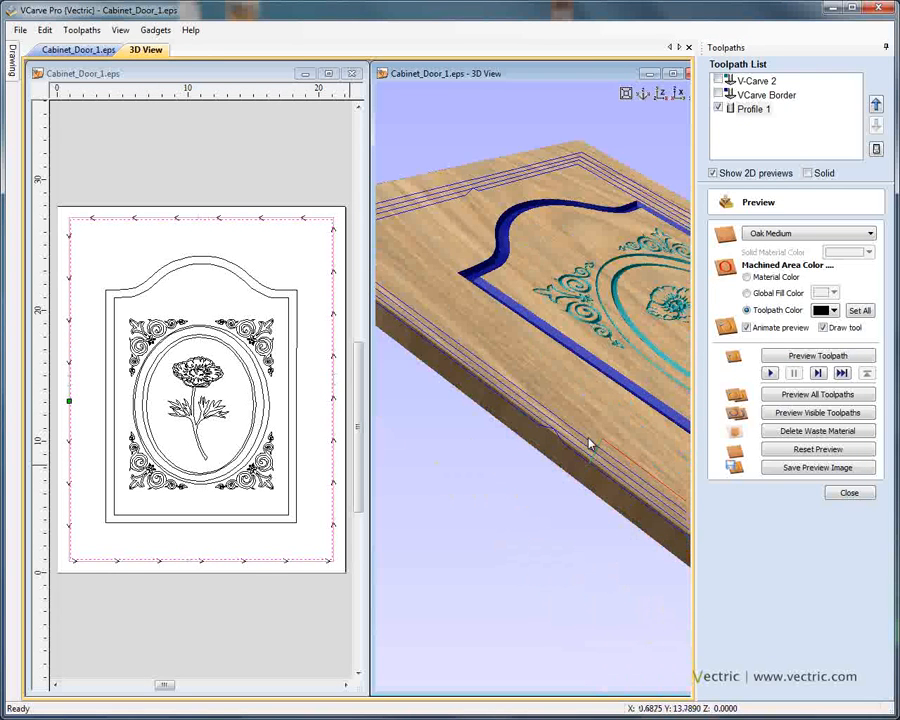
# - Preview the profile cut-out in 3D and inspect the tab on the door's long left side
pyautogui.scroll(2, 593, 438)
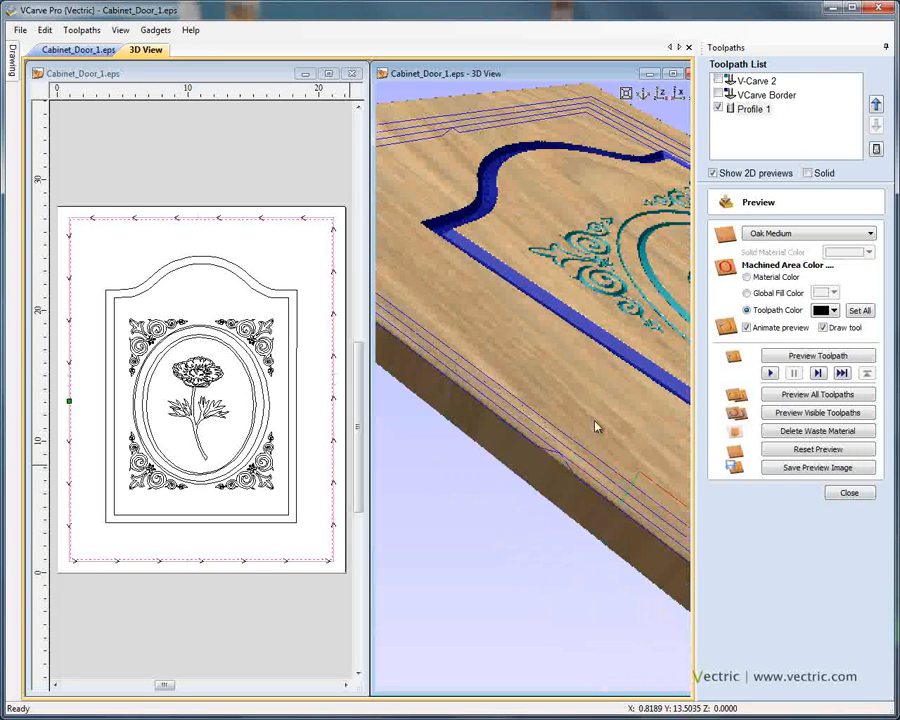
pyautogui.moveTo(594, 427); pyautogui.dragTo(506, 352)
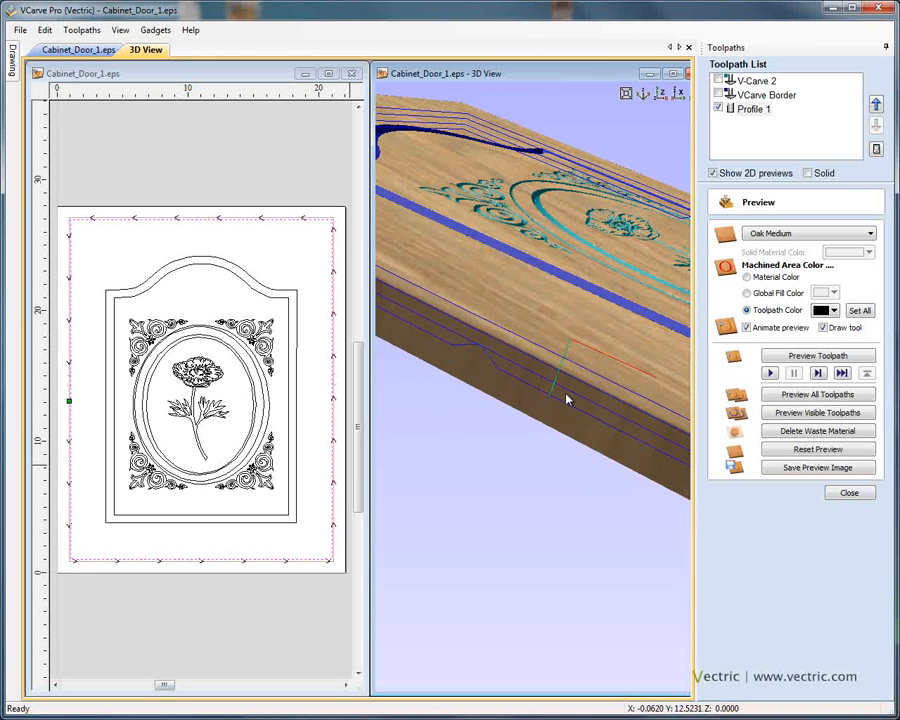
pyautogui.moveTo(569, 297); pyautogui.dragTo(660, 390)
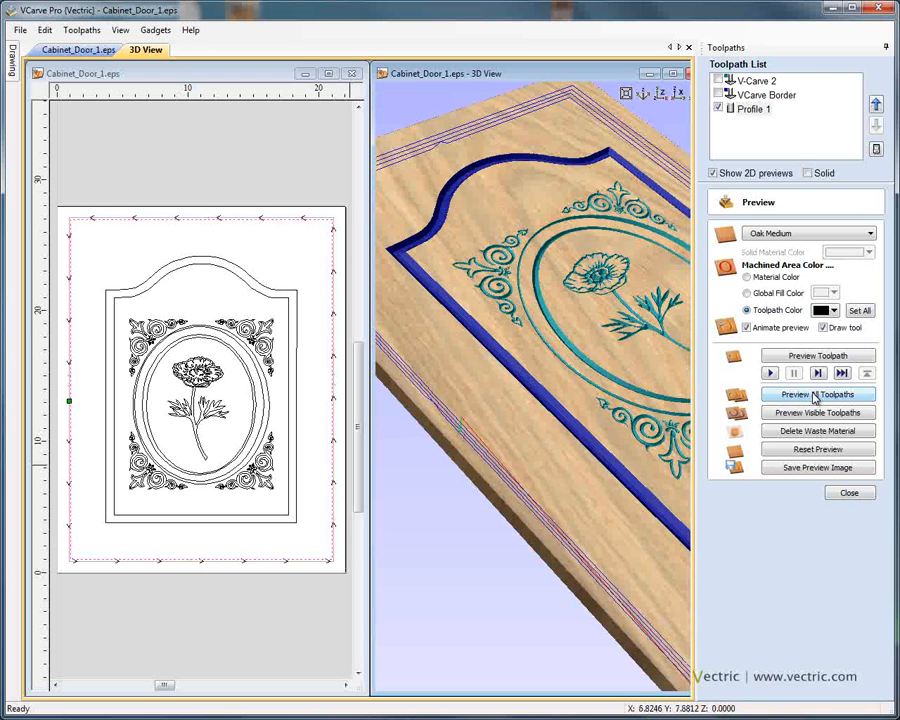
pyautogui.click(815, 395)
pyautogui.moveTo(647, 502); pyautogui.dragTo(610, 432)
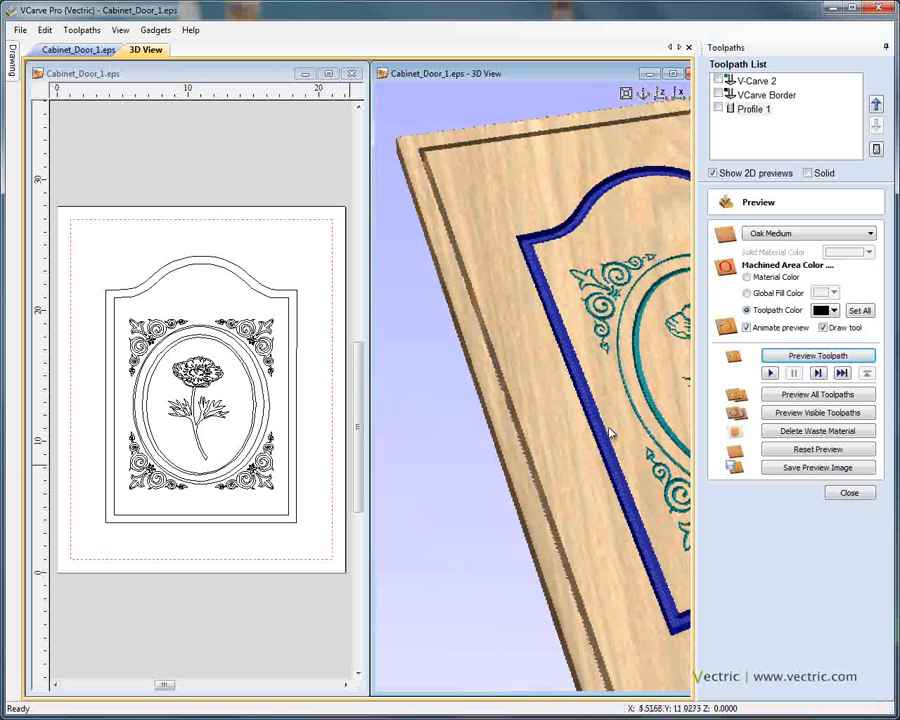
pyautogui.moveTo(610, 433); pyautogui.dragTo(460, 398)
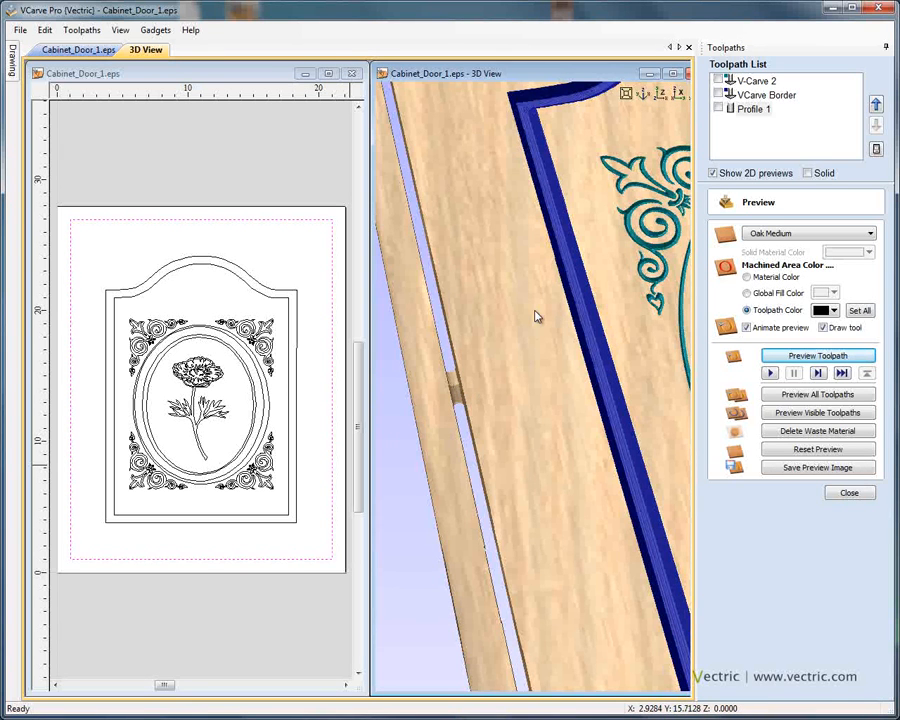
pyautogui.moveTo(538, 315); pyautogui.dragTo(545, 331)
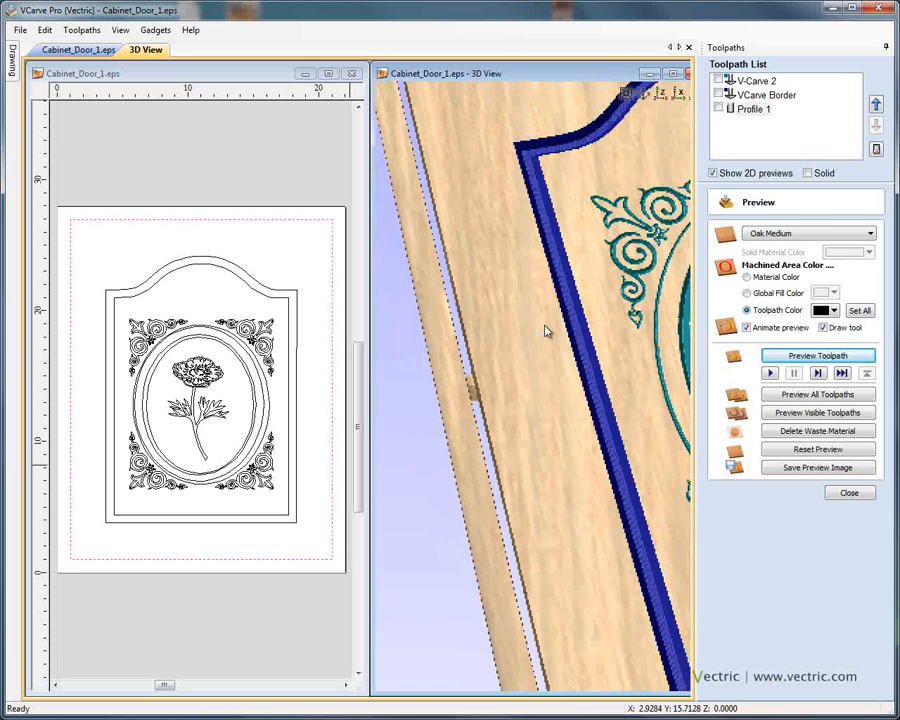
pyautogui.moveTo(545, 331); pyautogui.dragTo(530, 527)
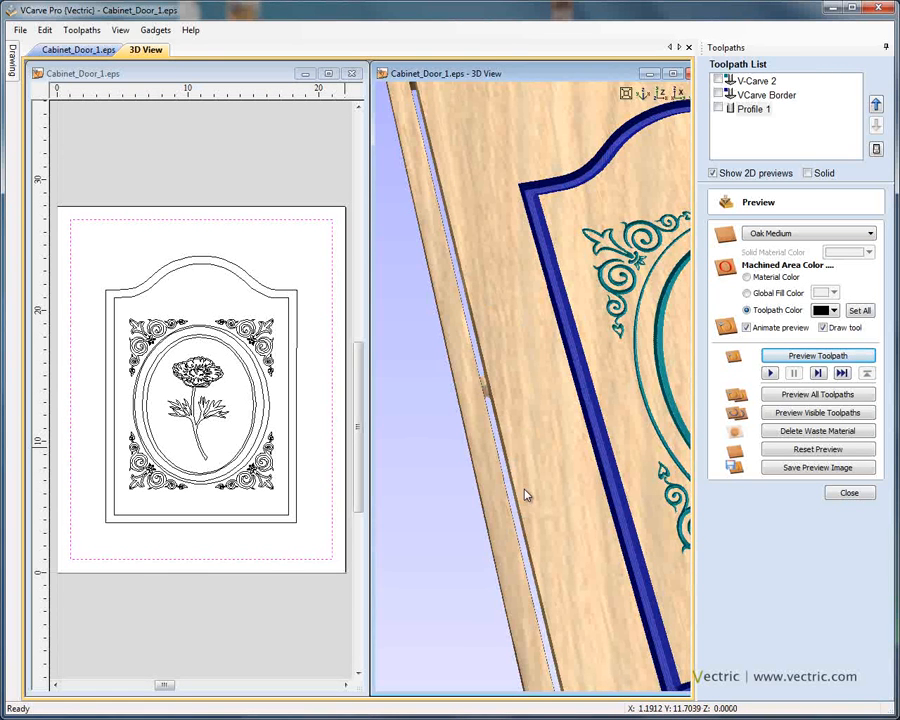
# - Reopen Profile 1 and add circular leads with a lead-out, setting the lead length to 1 inch
pyautogui.click(757, 110)
pyautogui.doubleClick(757, 110)
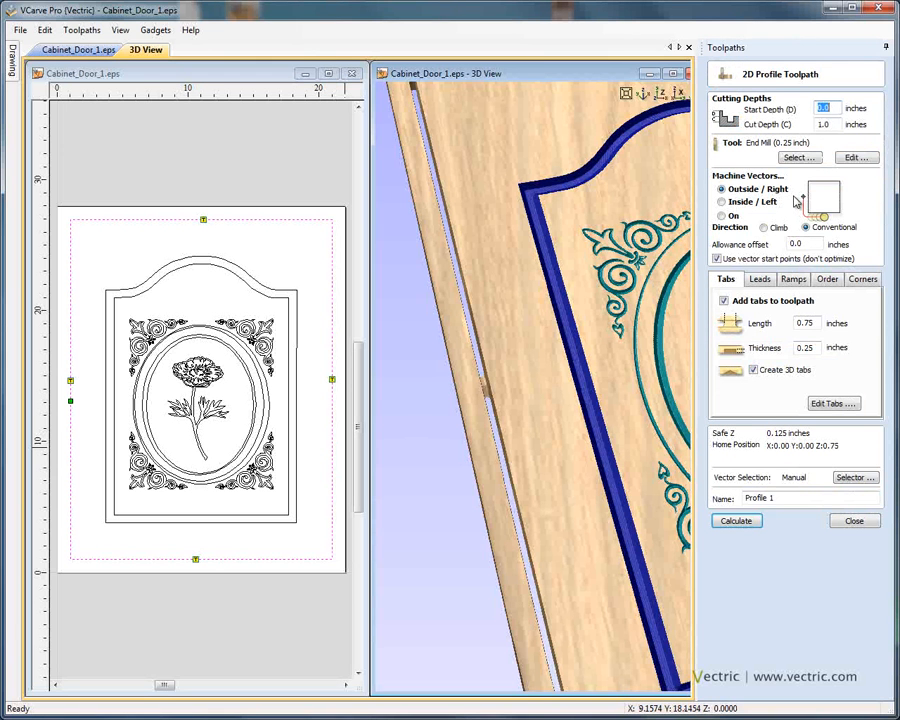
pyautogui.click(760, 279)
pyautogui.click(721, 295)
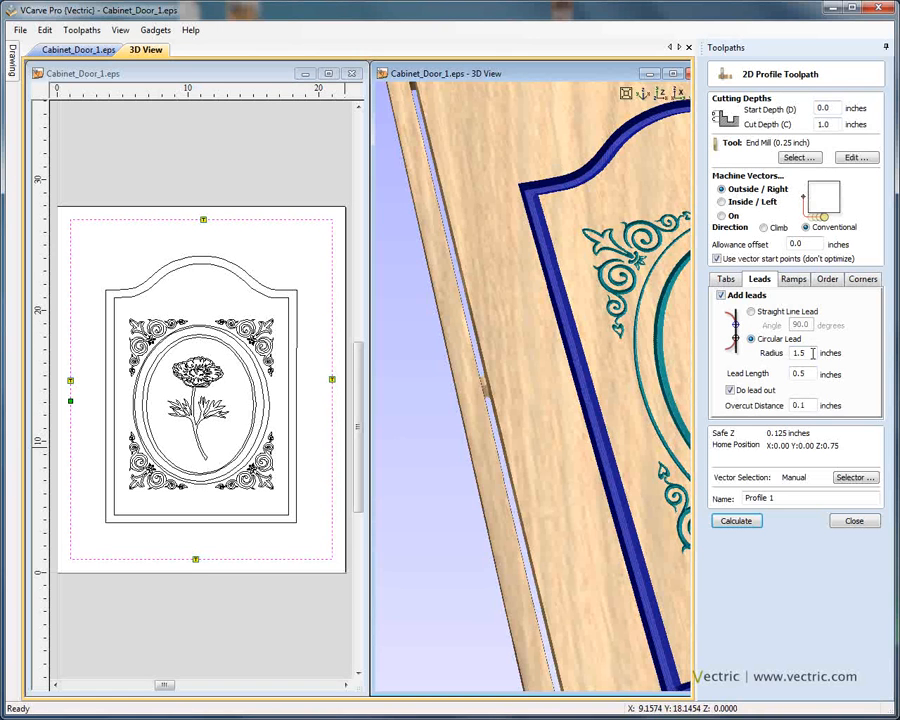
pyautogui.moveTo(808, 374); pyautogui.dragTo(785, 373)
pyautogui.write('1')
# - Edit the nodes of the door's outer rectangle and make its lower-left corner the start point
pyautogui.click(82, 412)
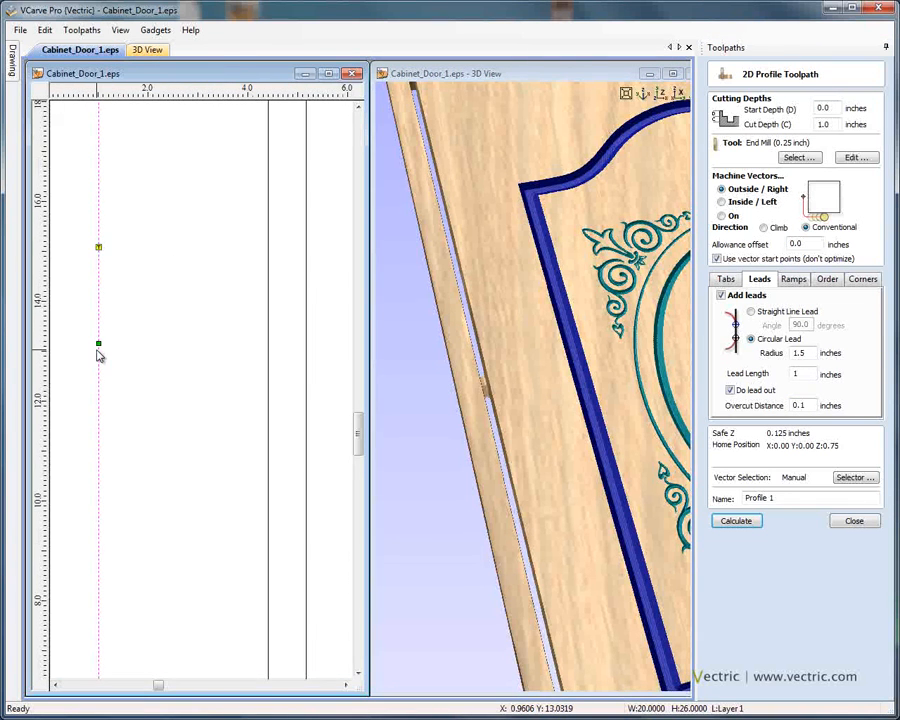
pyautogui.scroll(-3, 97, 350)
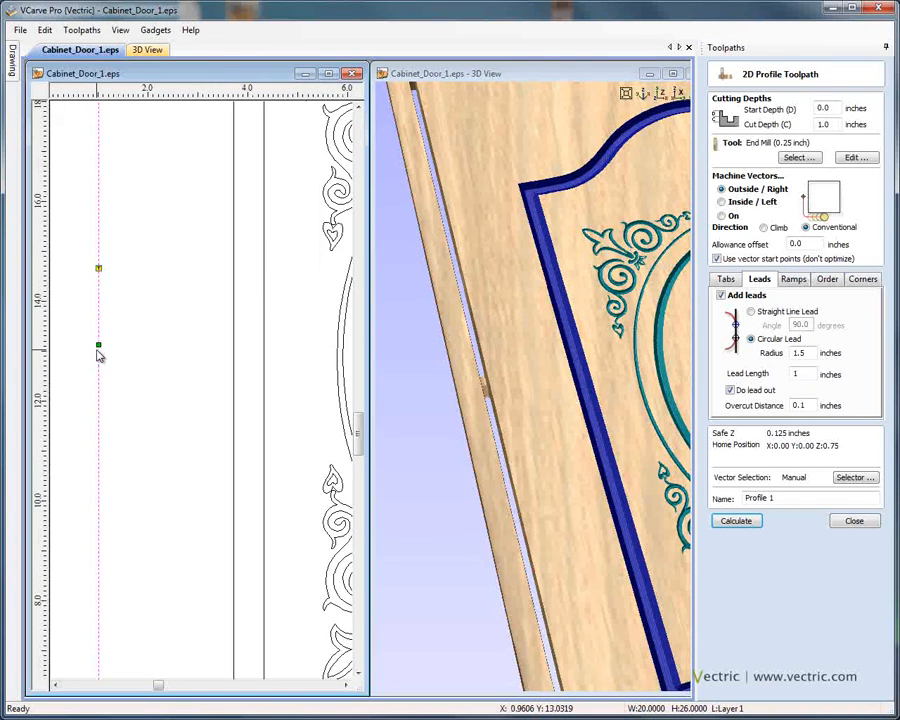
pyautogui.scroll(-2, 97, 350)
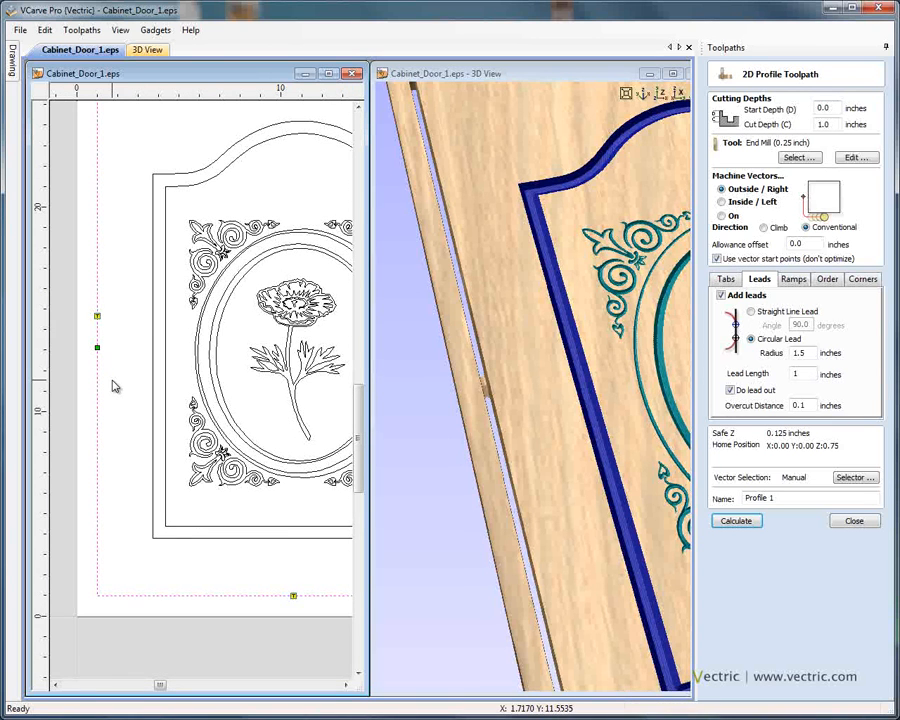
pyautogui.press('n')
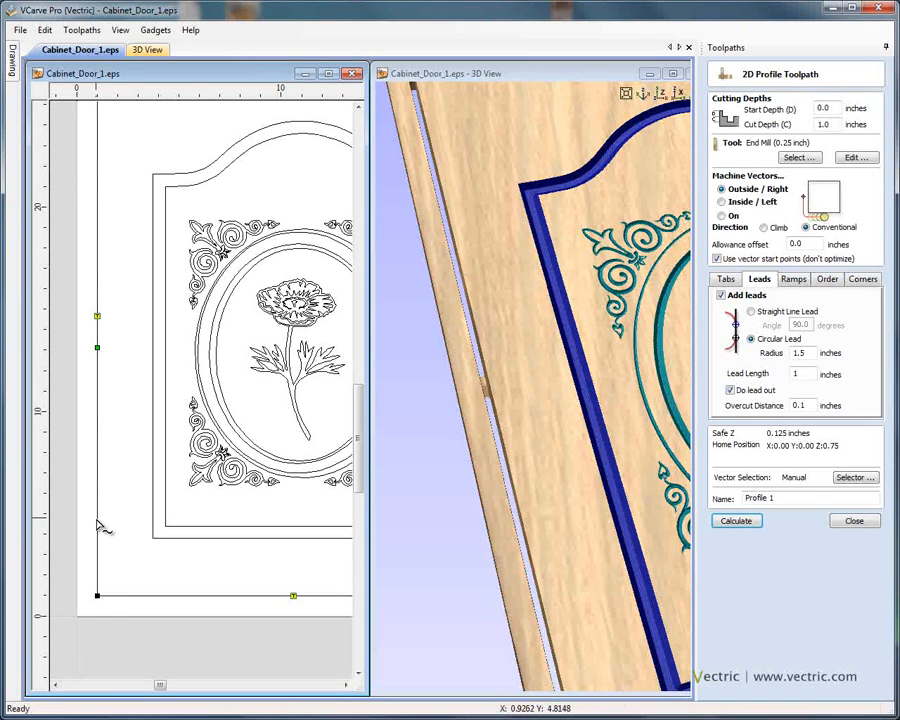
pyautogui.rightClick(98, 599)
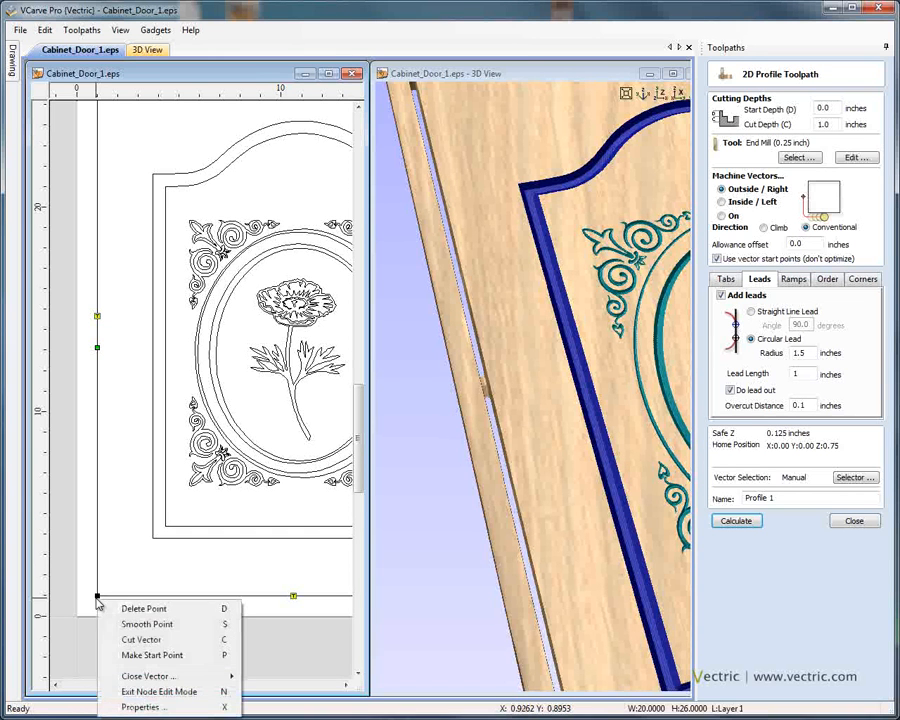
pyautogui.click(178, 655)
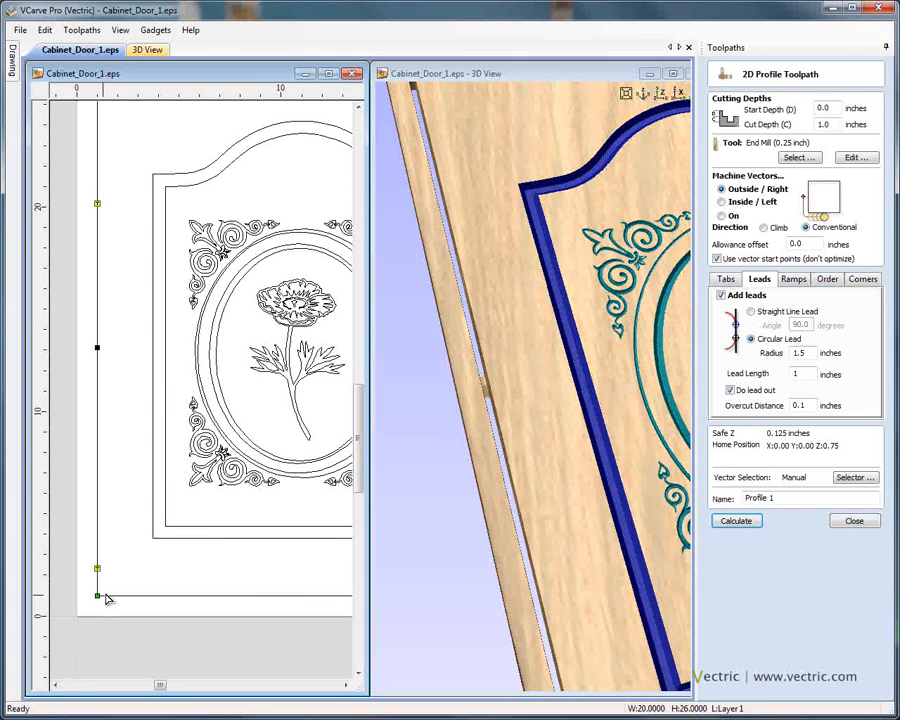
# - Move the displaced tabs back to near the middle of the door rectangle's bottom and left sides
pyautogui.scroll(-3, 132, 526)
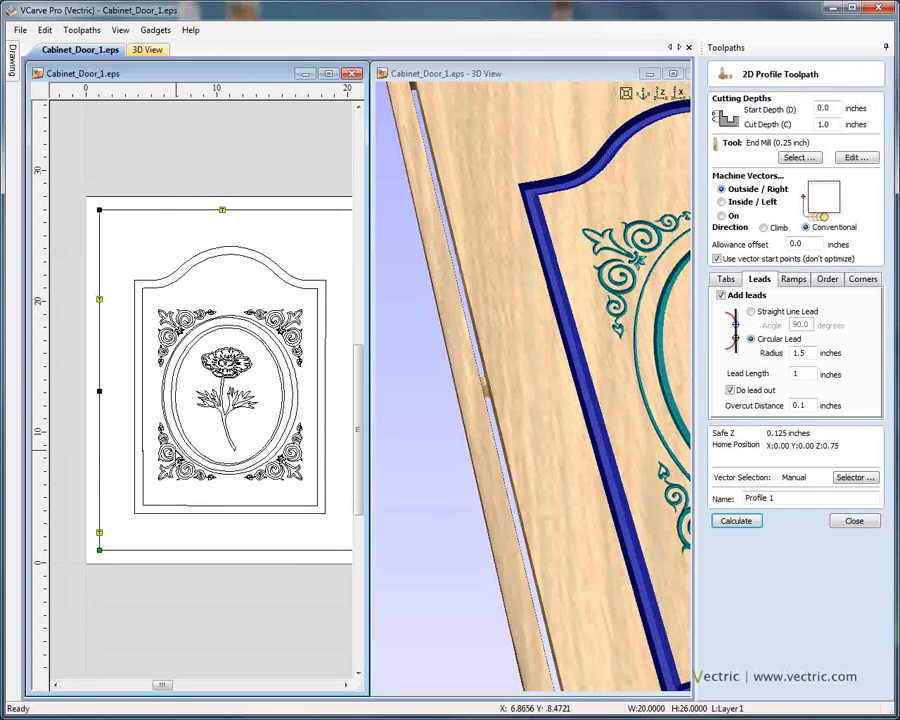
pyautogui.moveTo(176, 452); pyautogui.dragTo(147, 438, button='middle')
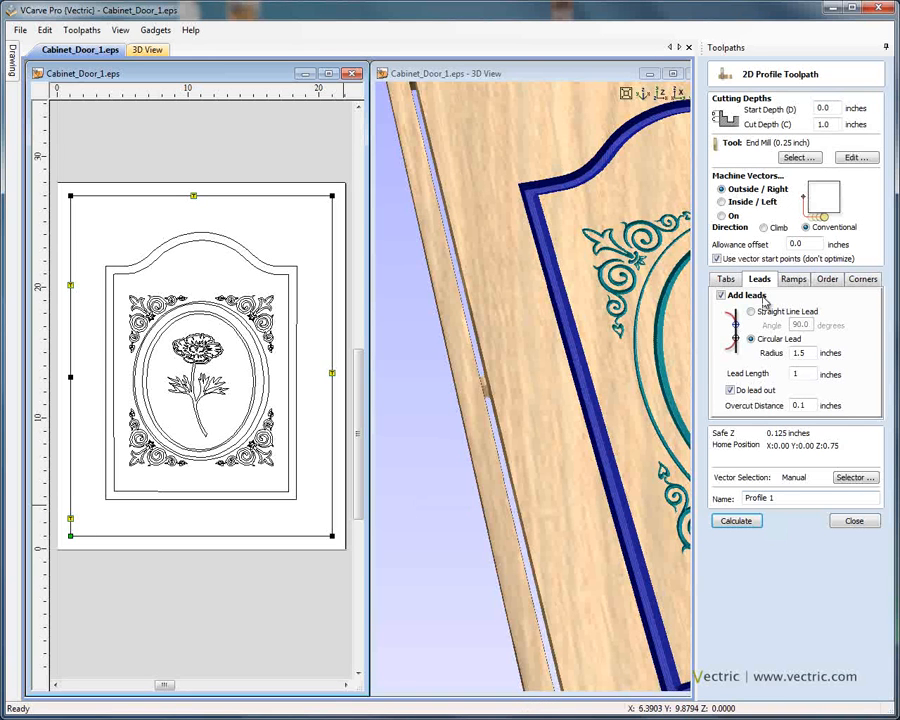
pyautogui.click(726, 280)
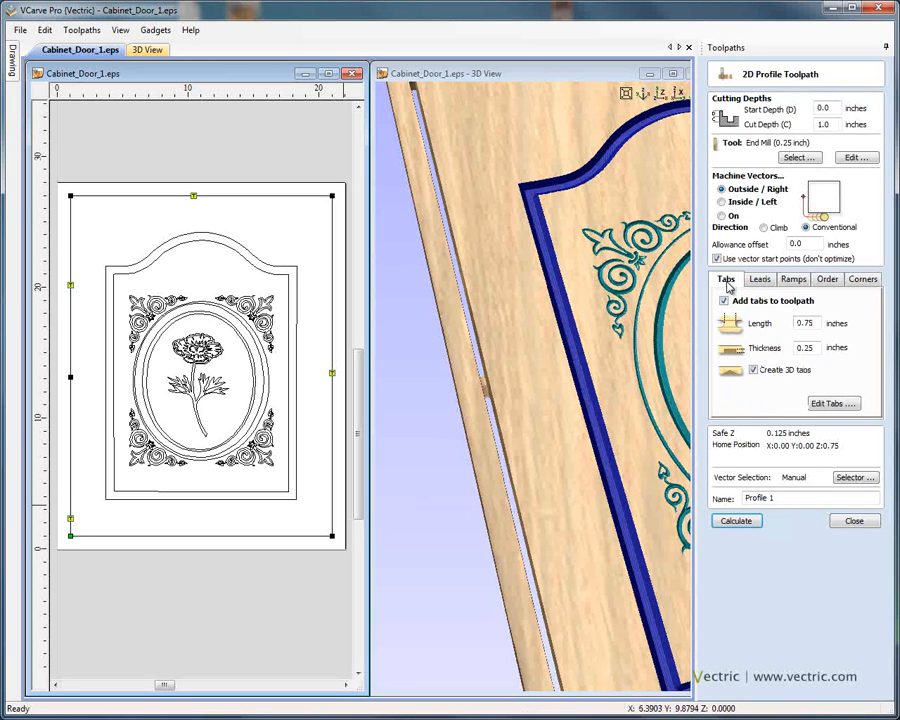
pyautogui.click(834, 403)
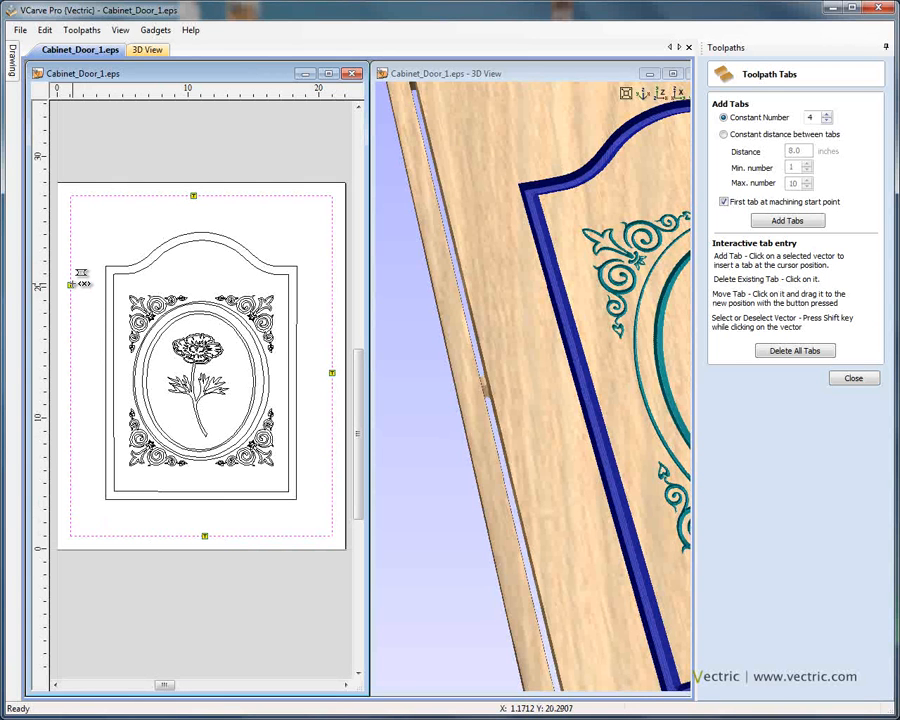
pyautogui.moveTo(82, 283); pyautogui.dragTo(82, 380)
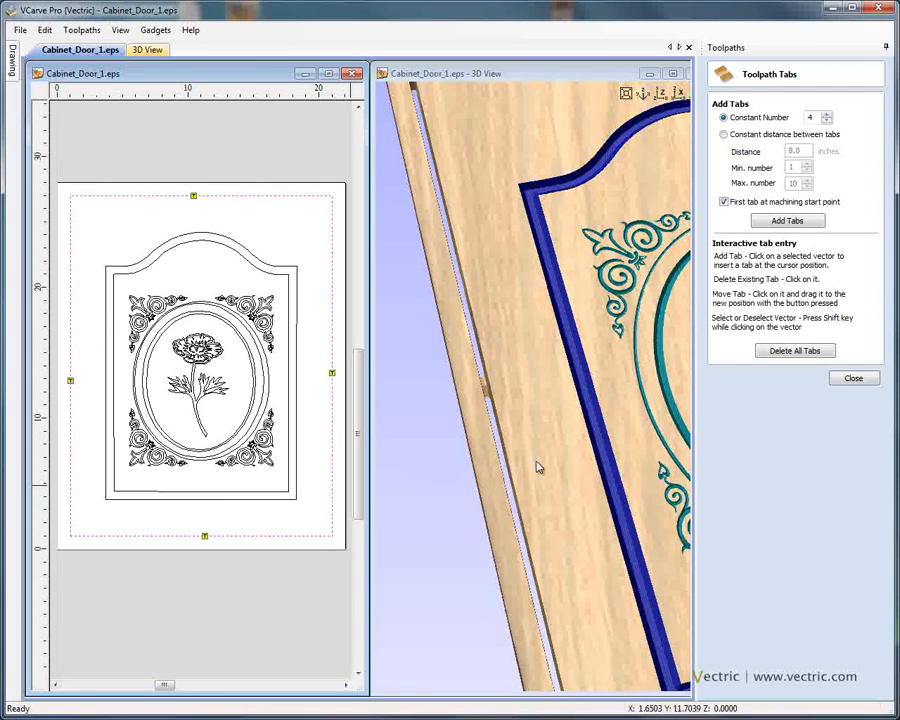
pyautogui.click(853, 379)
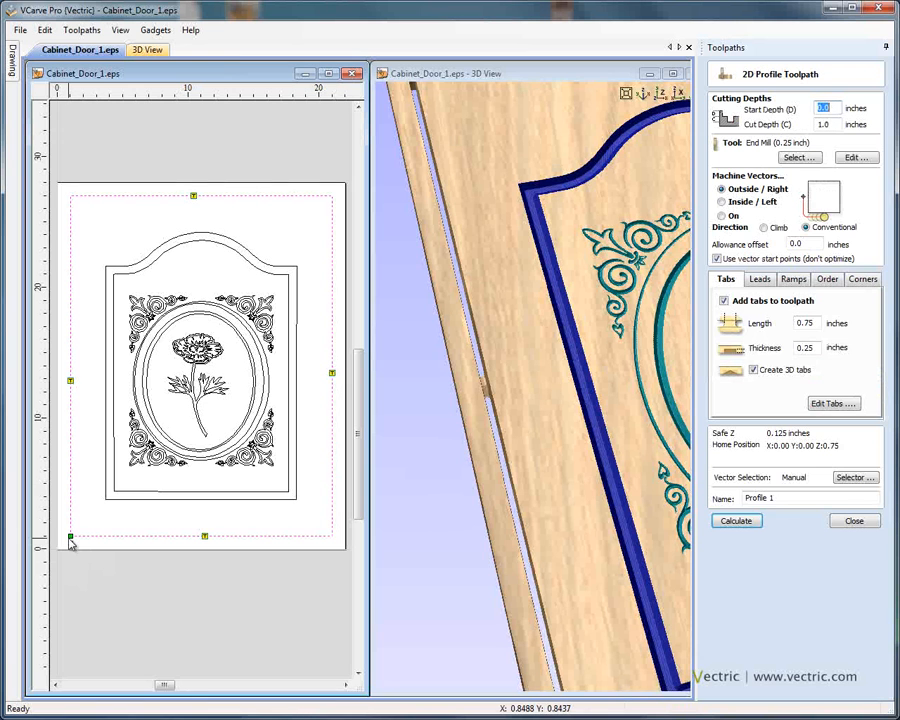
# - Recalculate Profile 1 and view its curved leads at the door's lower-left corner in 3D
pyautogui.click(737, 521)
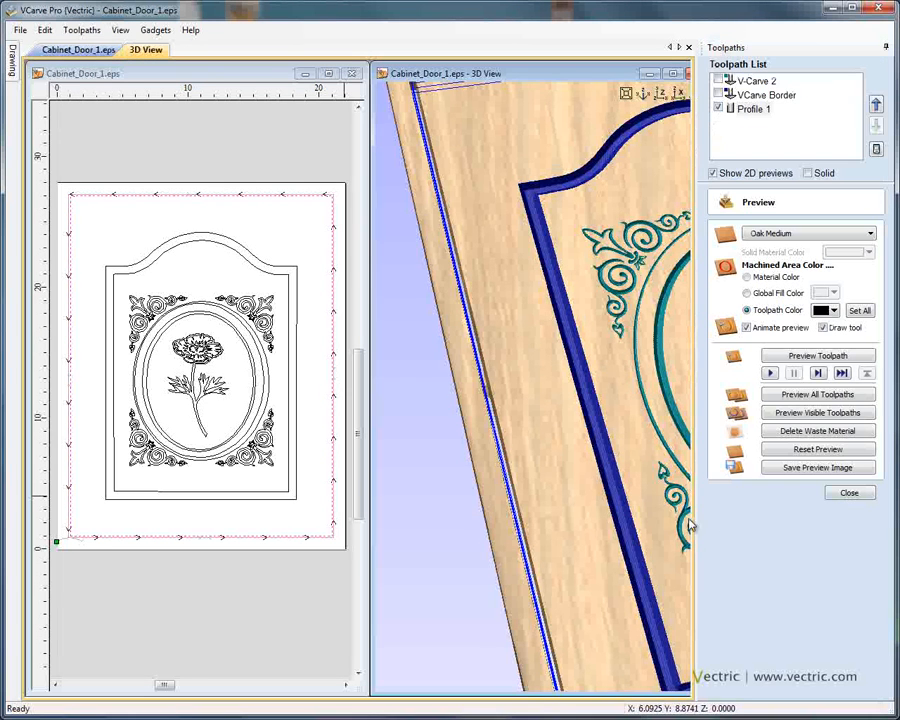
pyautogui.moveTo(594, 368); pyautogui.dragTo(605, 413, button='right')
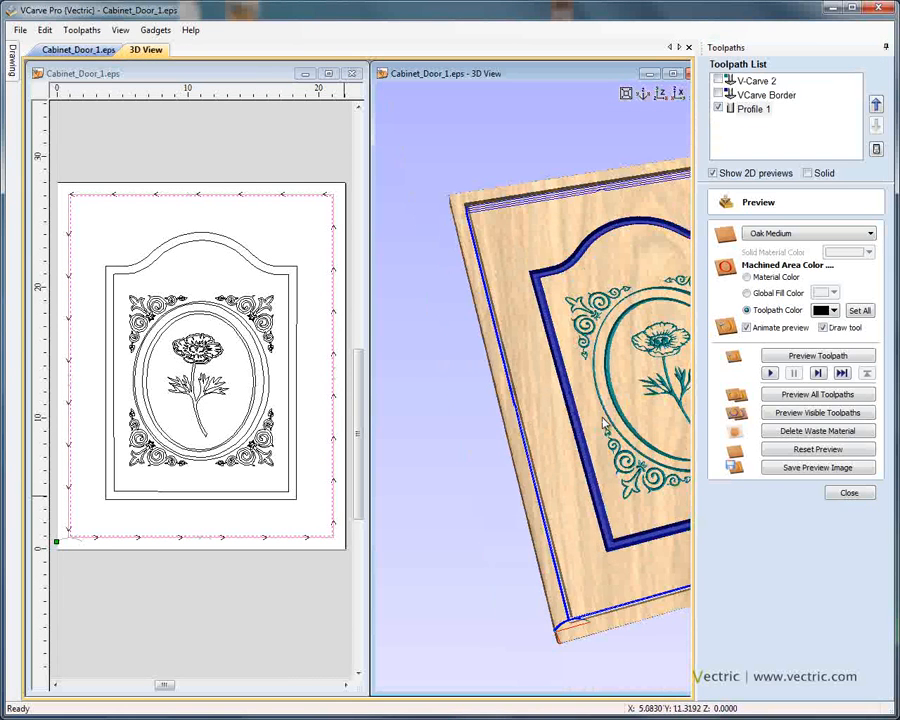
pyautogui.moveTo(612, 492); pyautogui.dragTo(561, 440, button='middle')
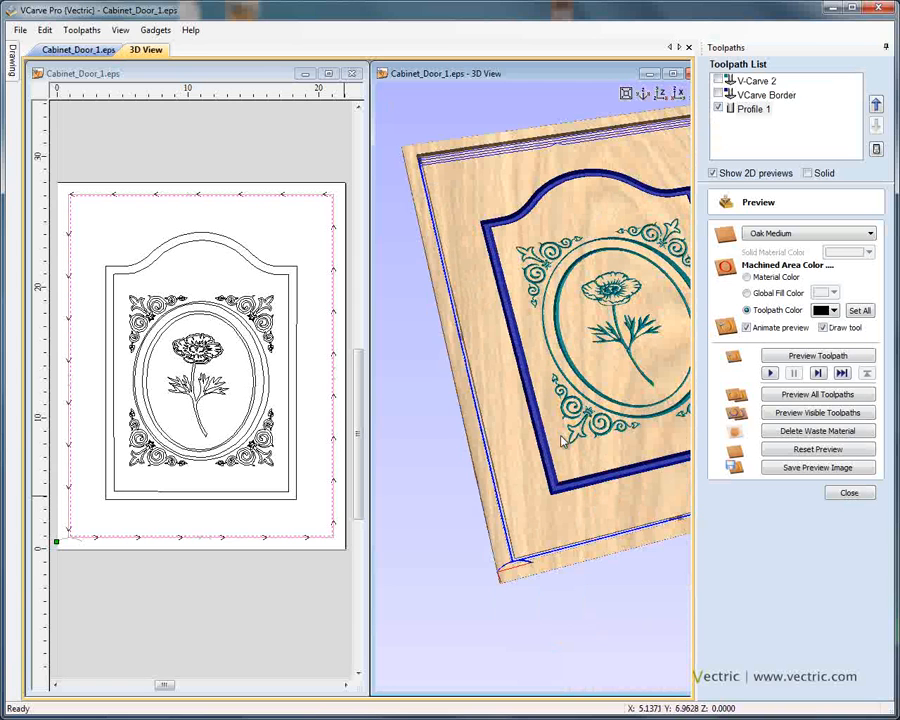
pyautogui.scroll(2, 561, 437)
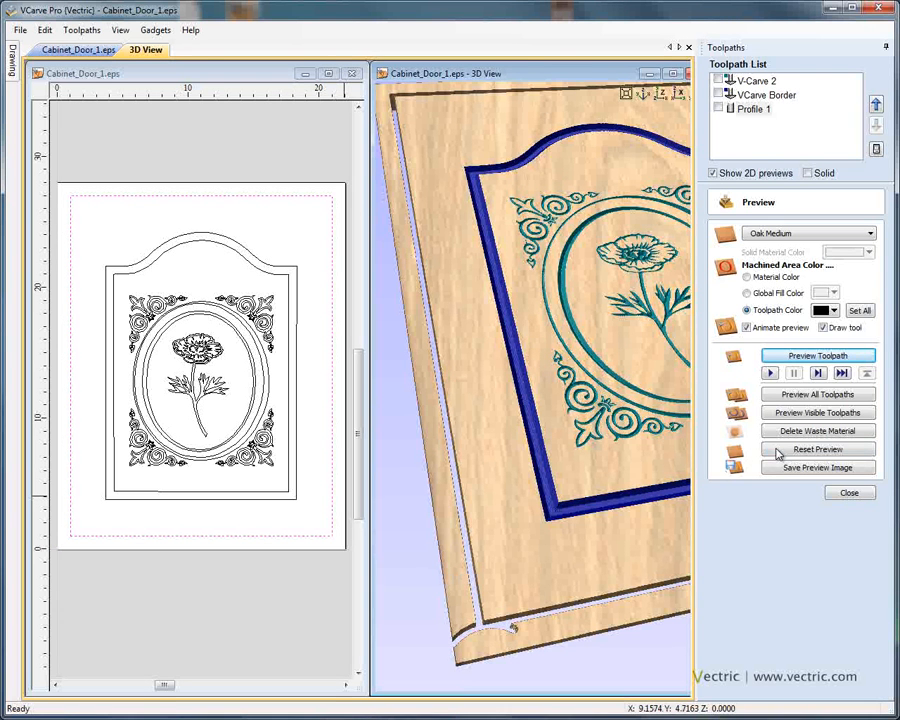
# - Reset the material preview, simulate only Profile 1 and inspect the lead-in cut at the lower-left corner
pyautogui.click(804, 452)
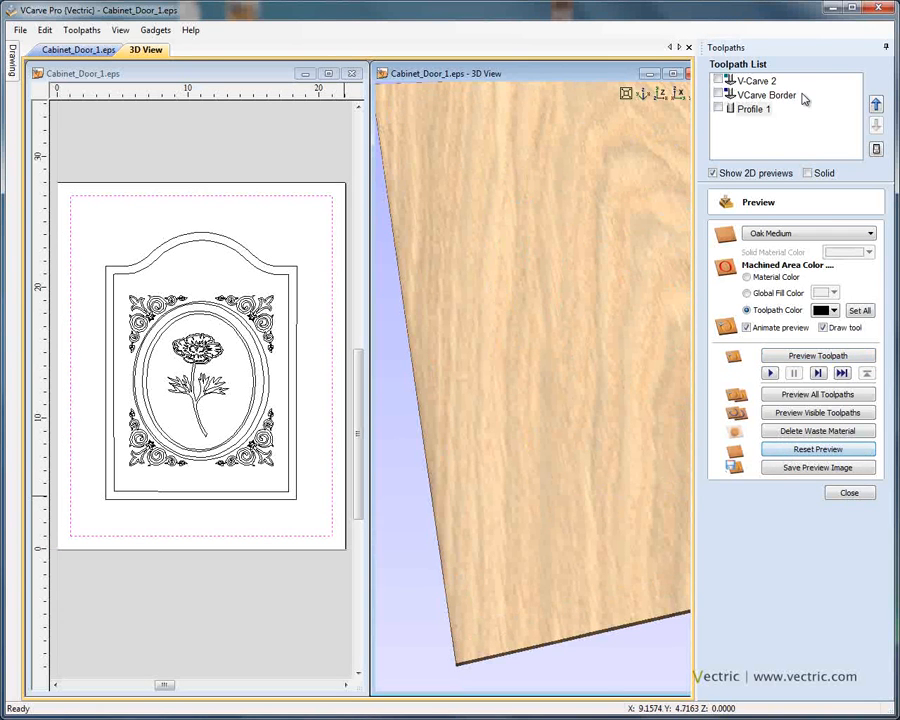
pyautogui.click(753, 109)
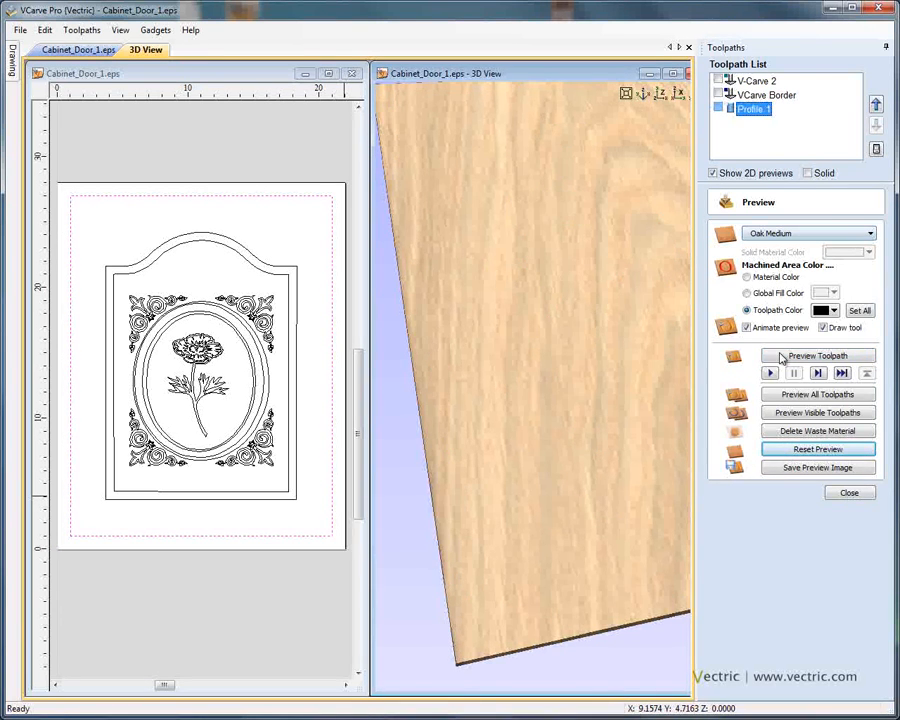
pyautogui.click(818, 356)
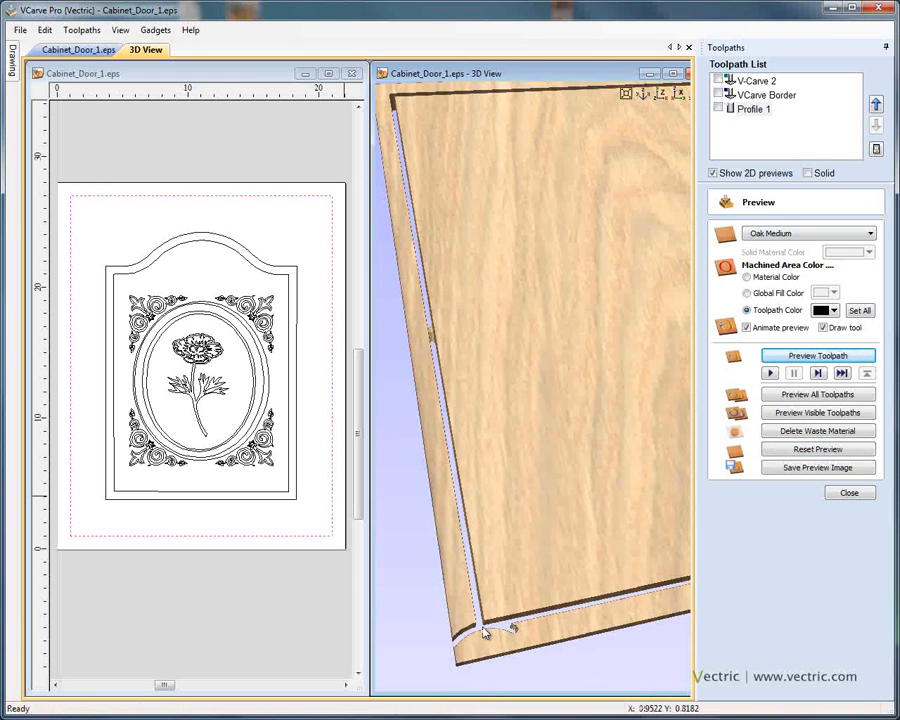
pyautogui.moveTo(485, 633); pyautogui.dragTo(467, 204)
pyautogui.moveTo(559, 354); pyautogui.dragTo(474, 362)
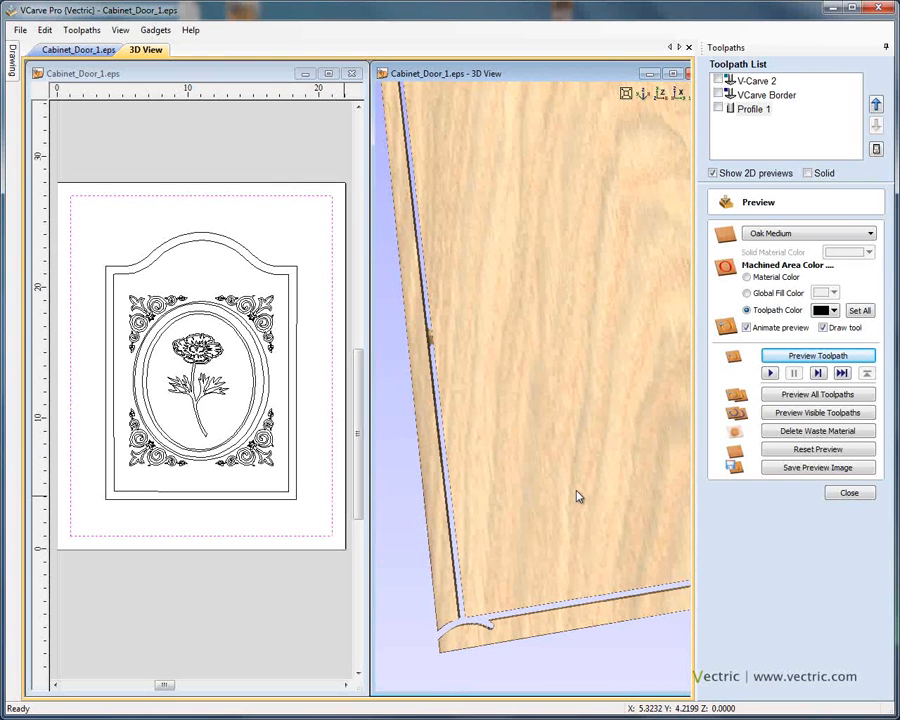
# - Reopen Profile 1 and add zig zag ramps with Ramp on Lead In enabled
pyautogui.doubleClick(753, 108)
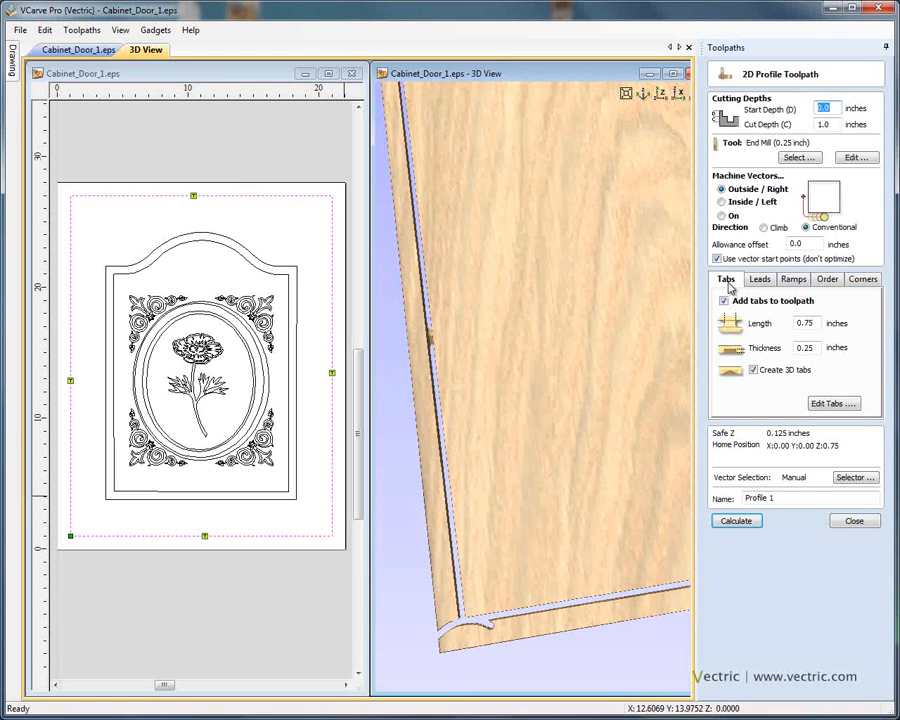
pyautogui.click(793, 280)
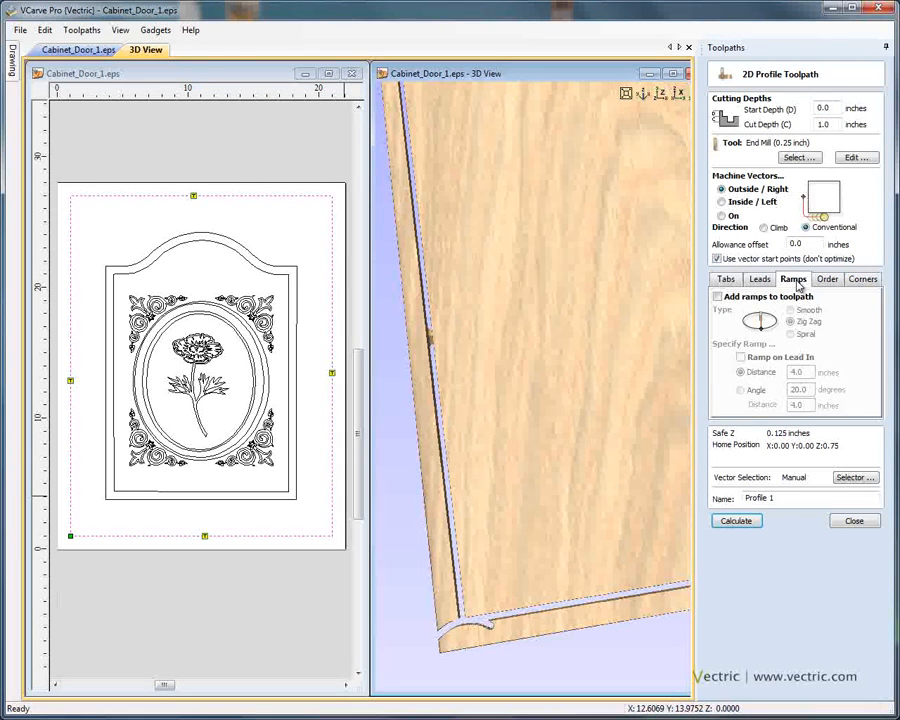
pyautogui.click(717, 297)
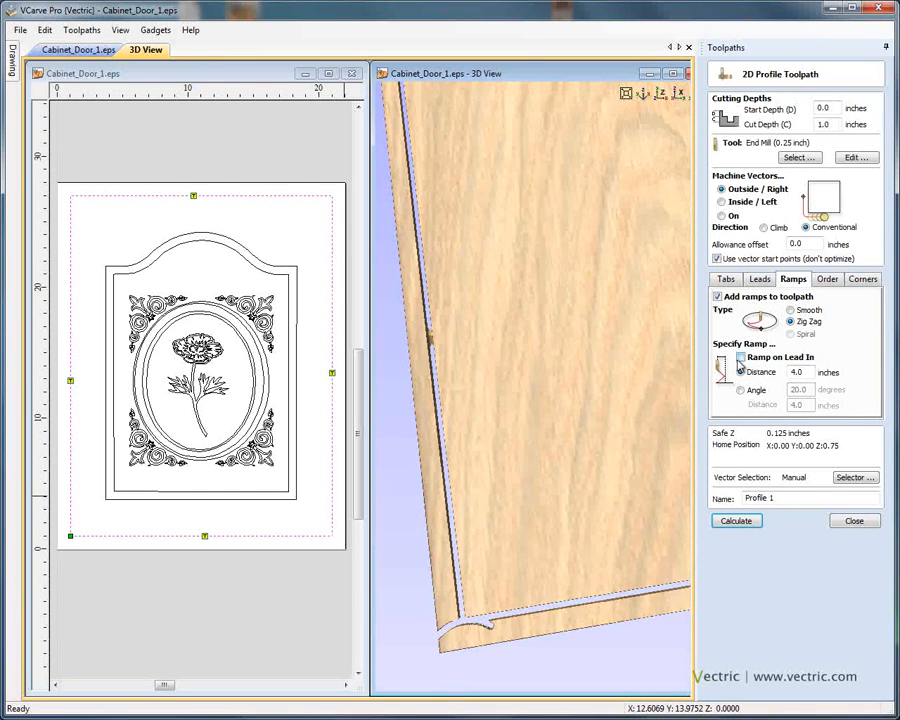
pyautogui.click(741, 357)
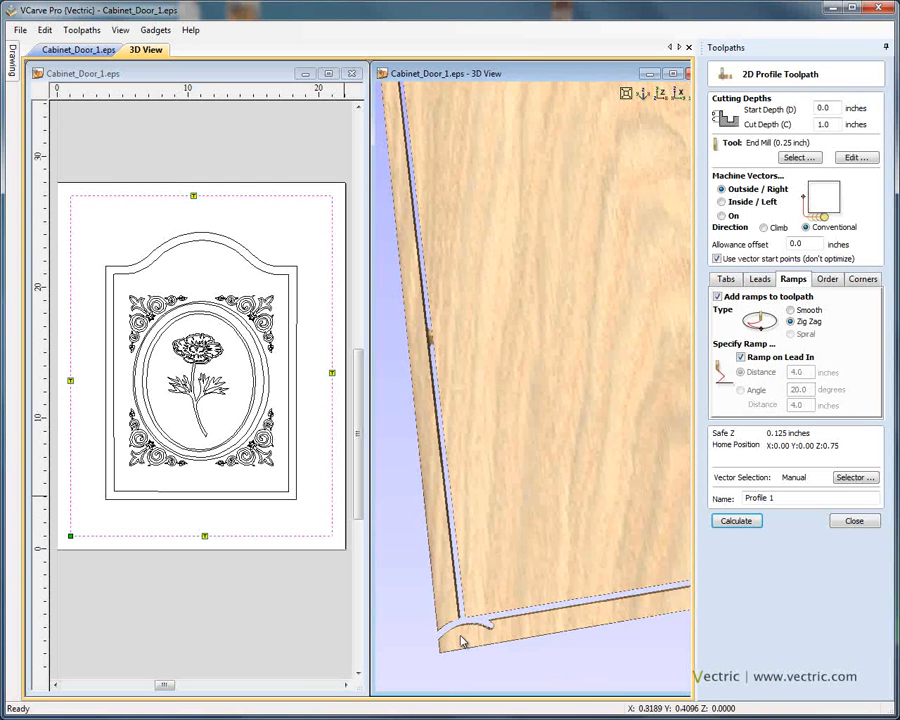
# - Recalculate Profile 1 and reset the material preview to examine the ramped lead-in passes in 3D
pyautogui.click(745, 523)
pyautogui.moveTo(627, 452); pyautogui.dragTo(460, 271)
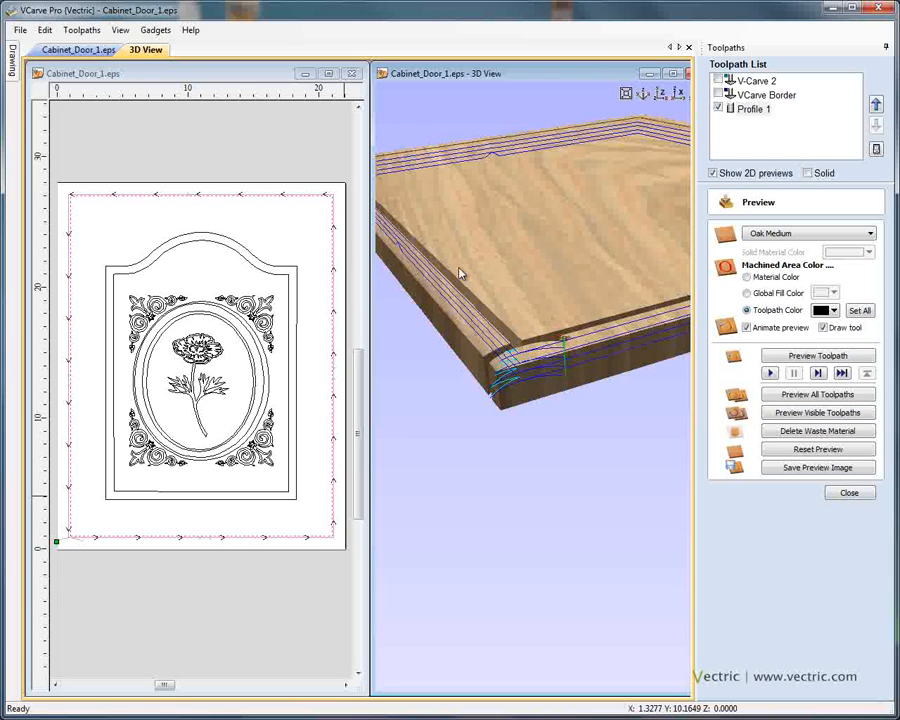
pyautogui.click(831, 455)
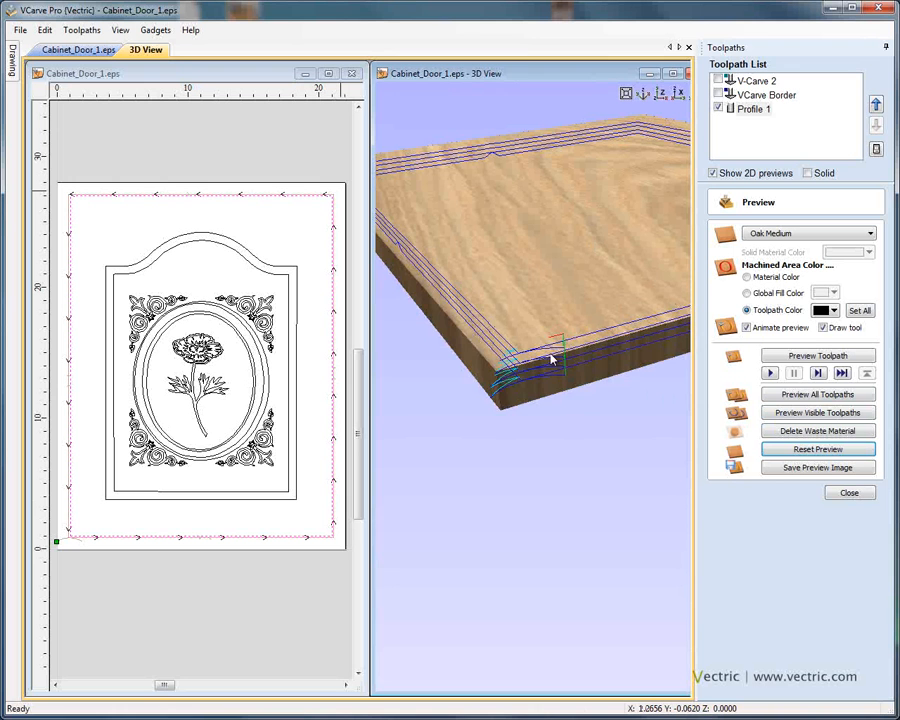
# - Turn off the shaded background and Color Shaded View to examine Profile 1's ramped lead-in passes as wireframe at the door's lower-left corner
pyautogui.scroll(3, 563, 354)
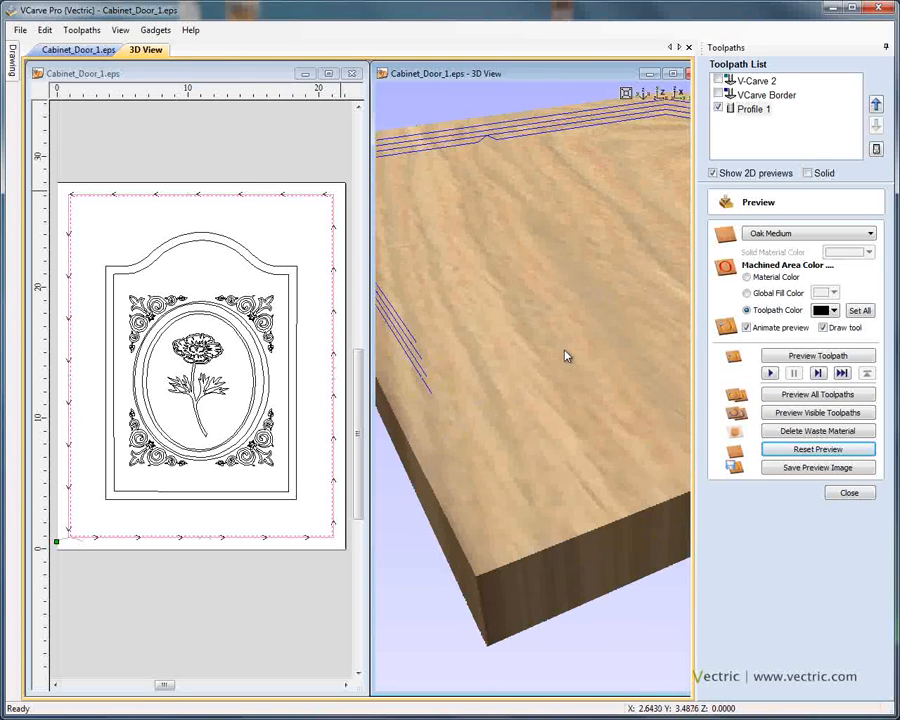
pyautogui.scroll(-3, 567, 360)
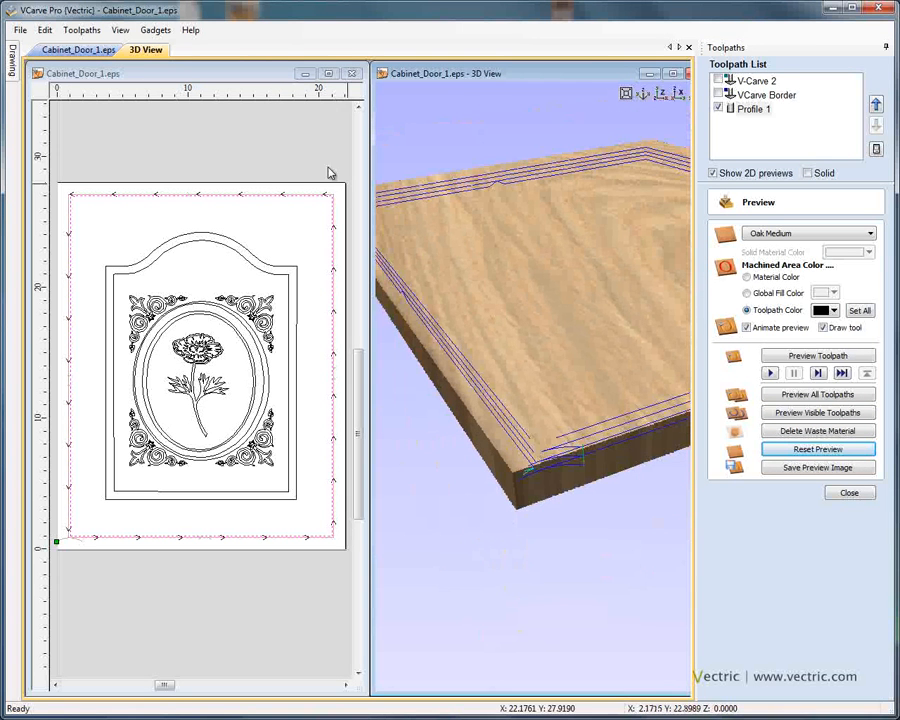
pyautogui.click(119, 31)
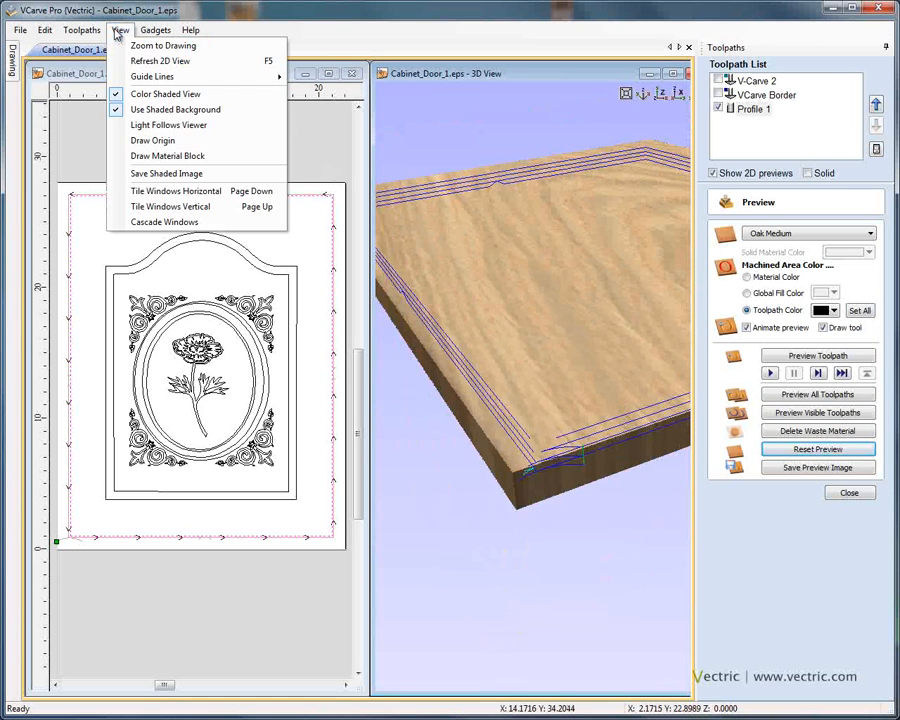
pyautogui.click(117, 31)
pyautogui.click(120, 30)
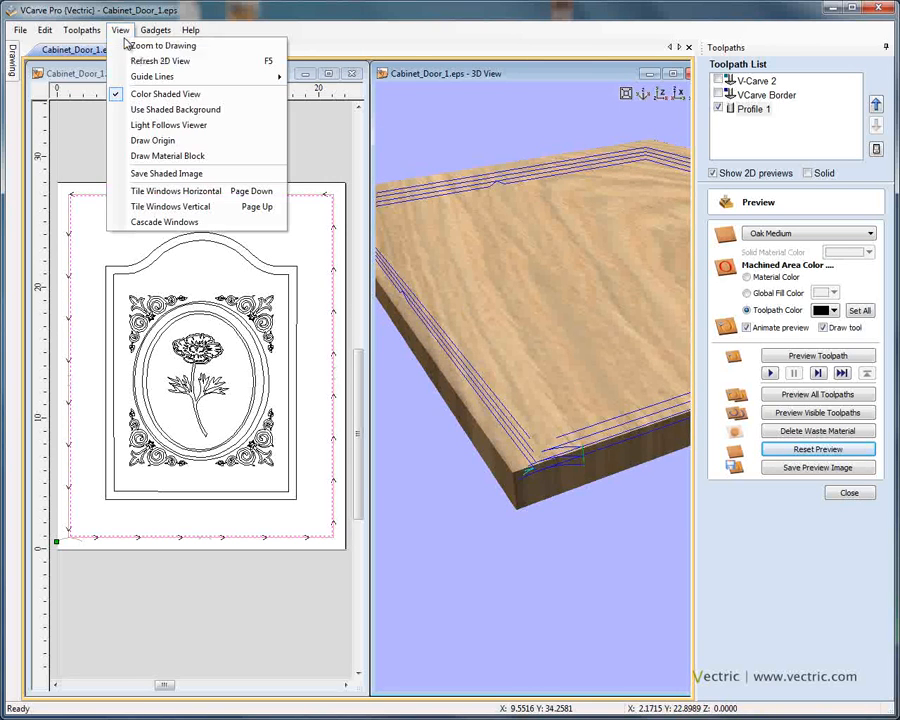
pyautogui.click(157, 93)
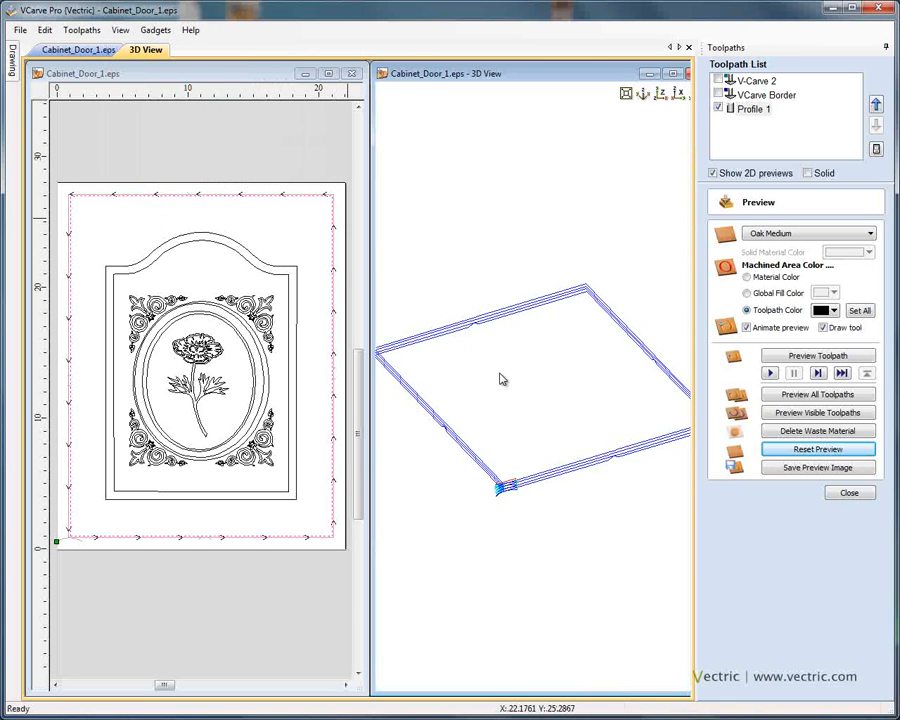
pyautogui.scroll(10, 502, 379)
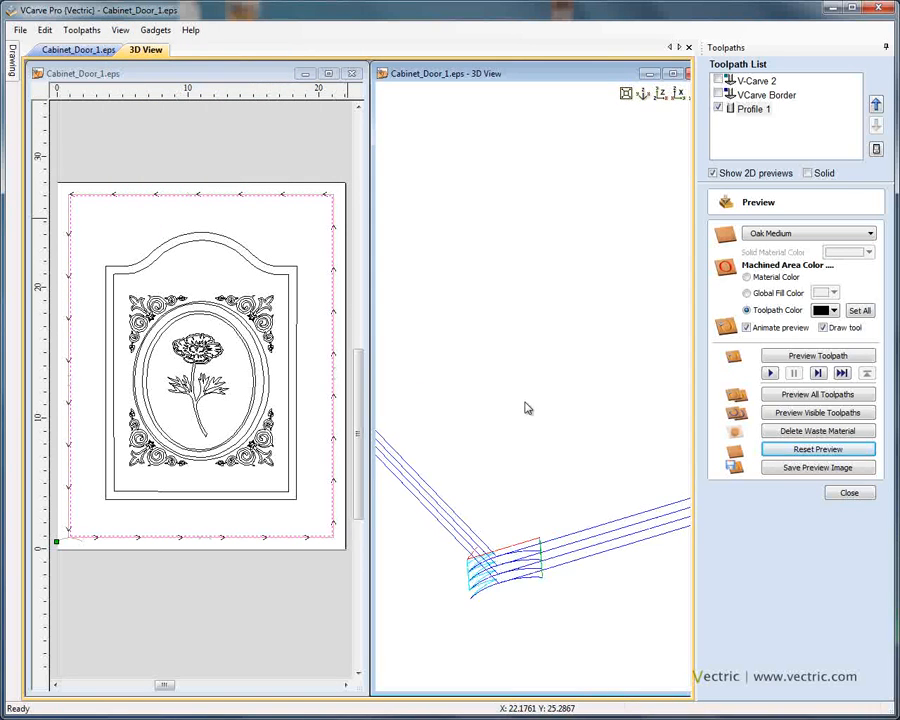
pyautogui.scroll(3, 574, 344)
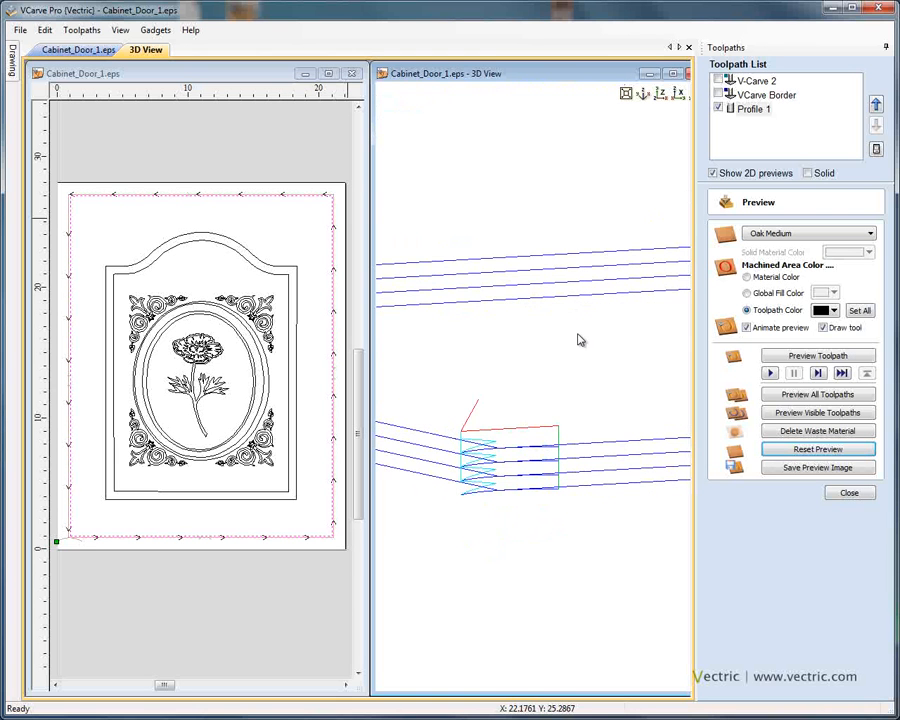
pyautogui.scroll(3, 615, 293)
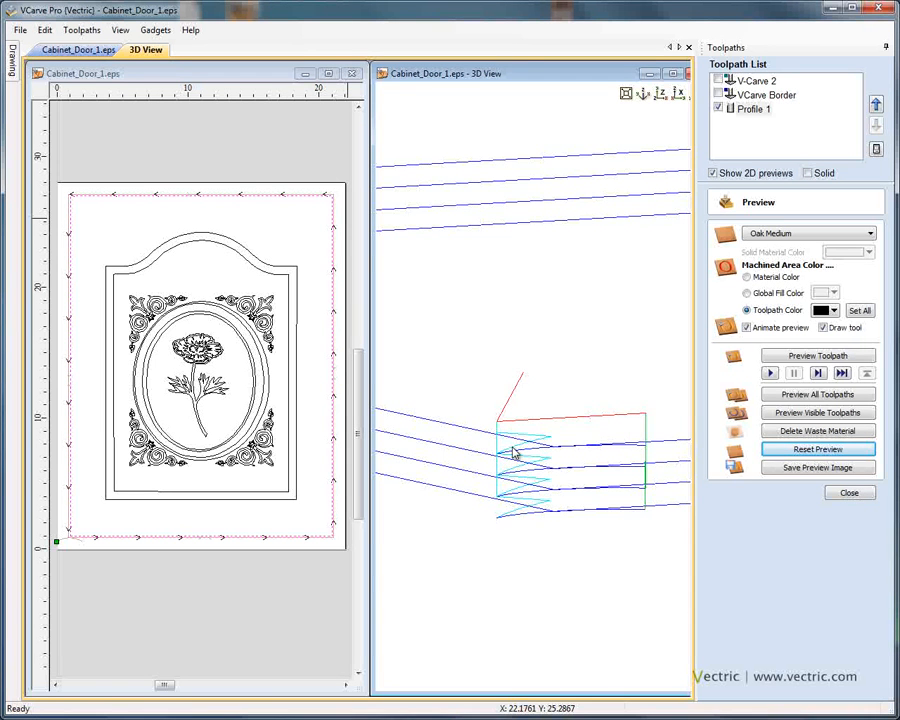
pyautogui.moveTo(512, 452); pyautogui.dragTo(544, 271)
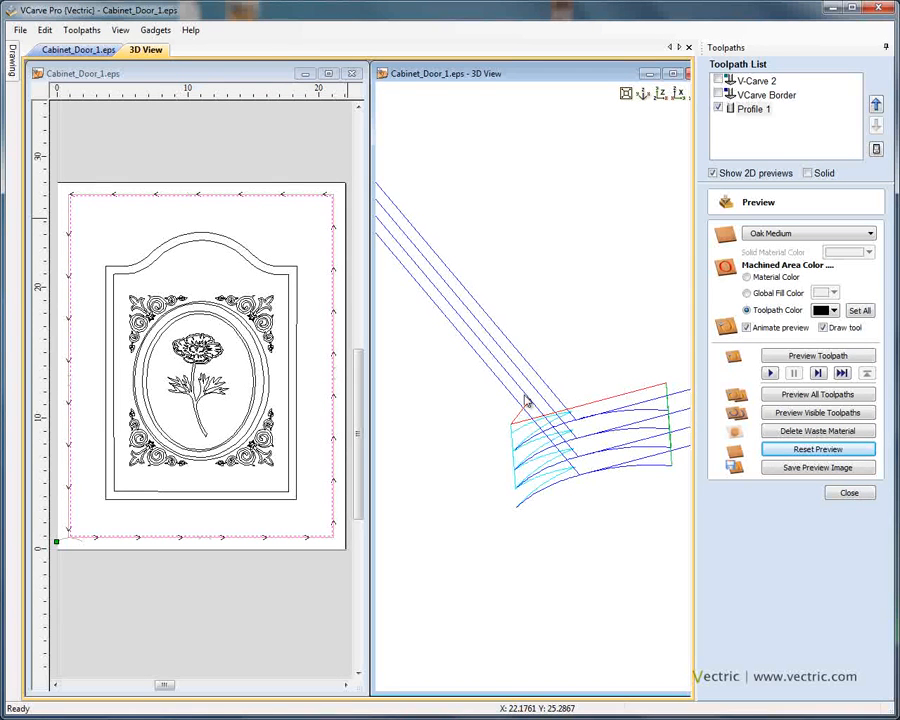
# - Restore Color Shaded View, simulate Profile 1 and inspect the cut at the door's upper-left corner
pyautogui.click(120, 30)
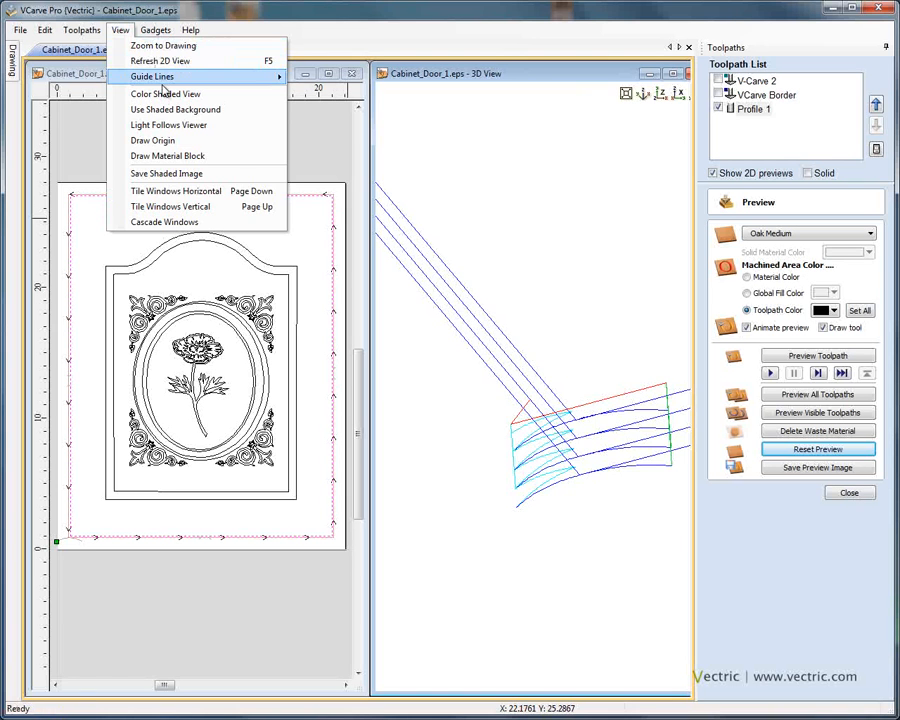
pyautogui.click(163, 93)
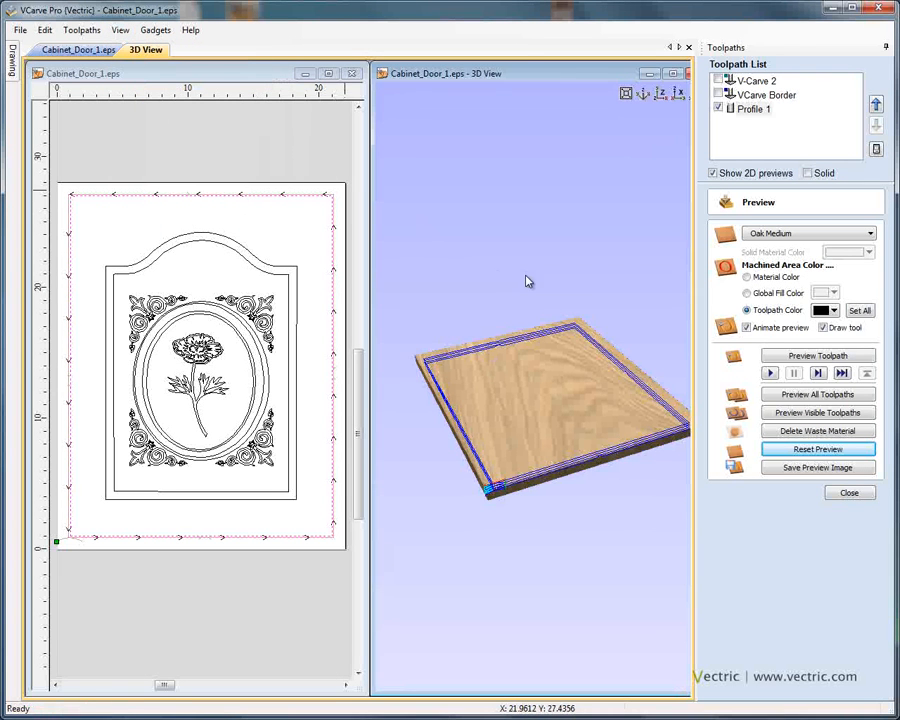
pyautogui.moveTo(528, 282); pyautogui.dragTo(561, 405)
pyautogui.click(821, 358)
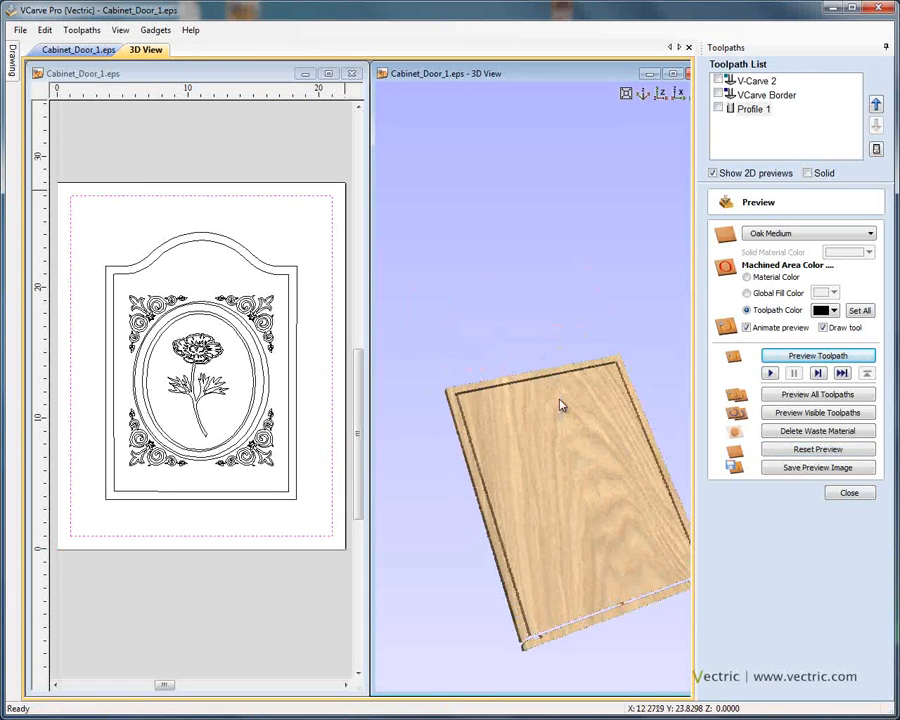
pyautogui.scroll(5, 635, 378)
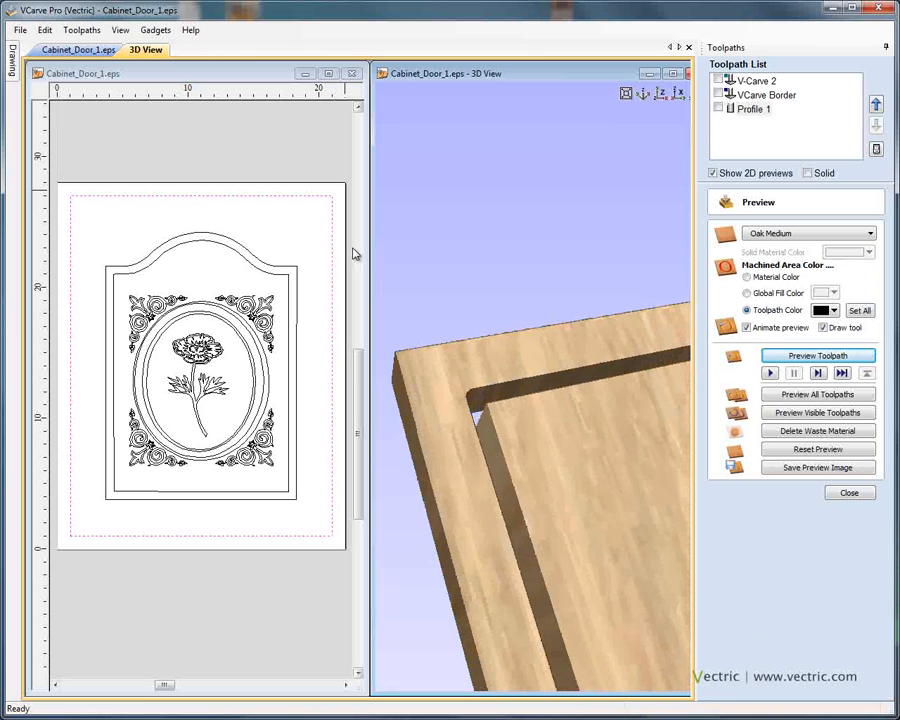
# - Show the Profile 1 toolpath again and examine its path around the door's upper-right corner in the 2D view
pyautogui.click(718, 108)
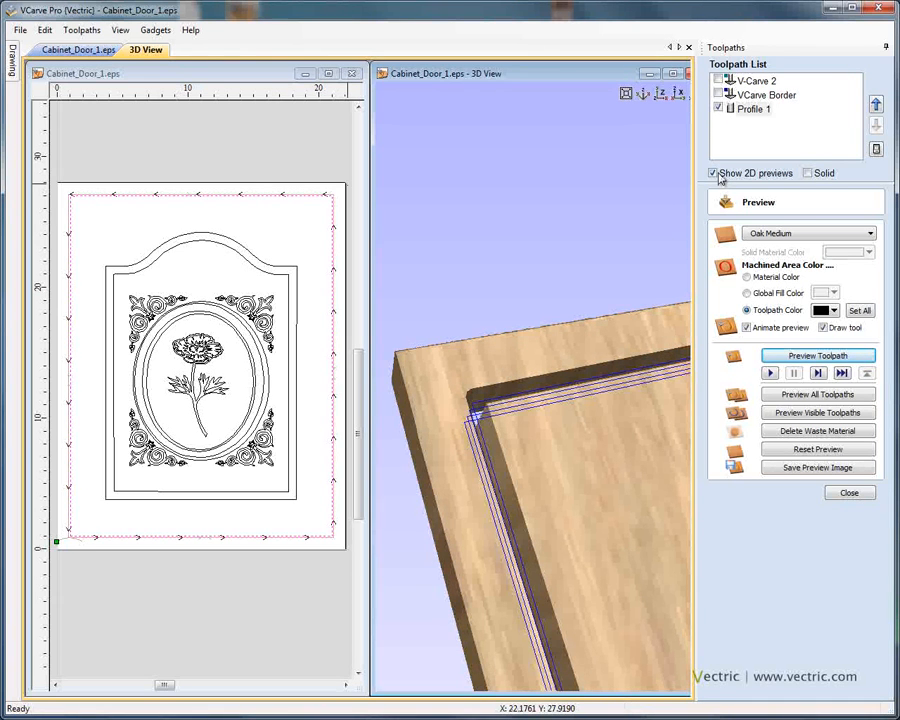
pyautogui.click(713, 173)
pyautogui.click(713, 173)
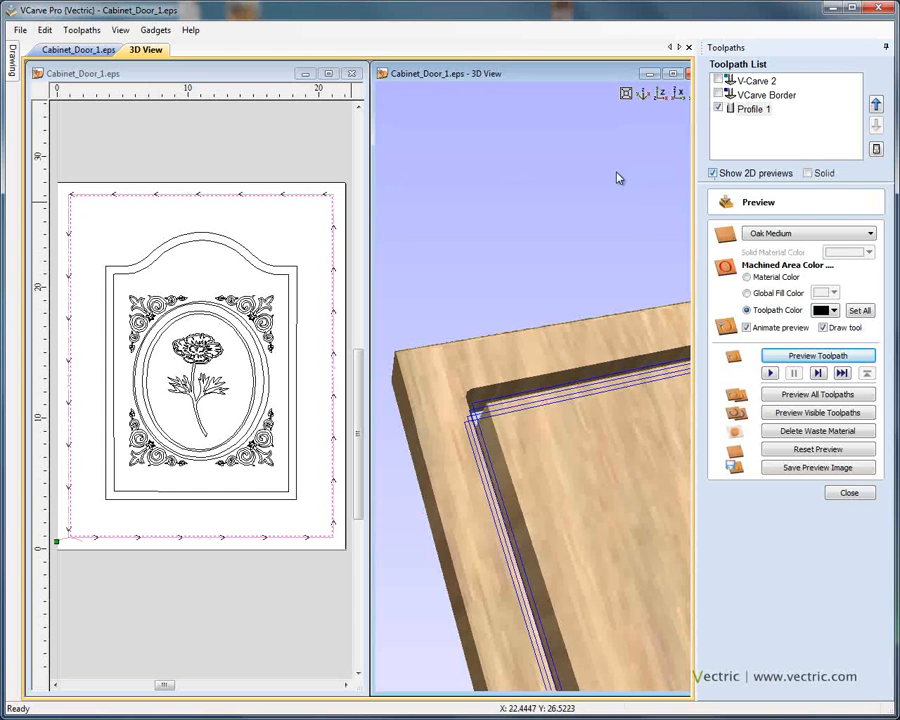
pyautogui.scroll(10, 342, 195)
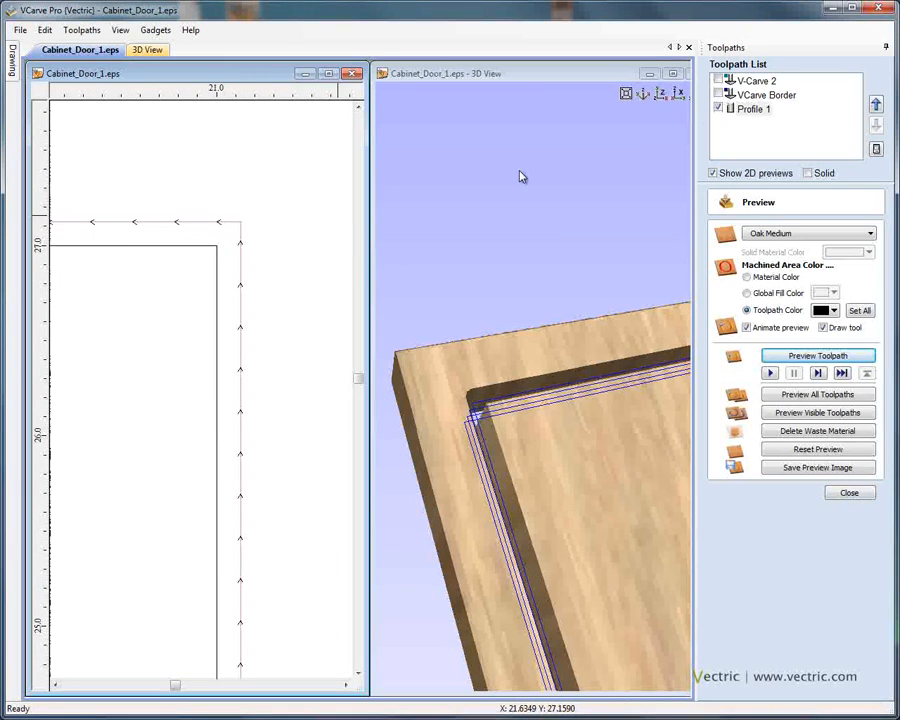
pyautogui.scroll(4, 228, 248)
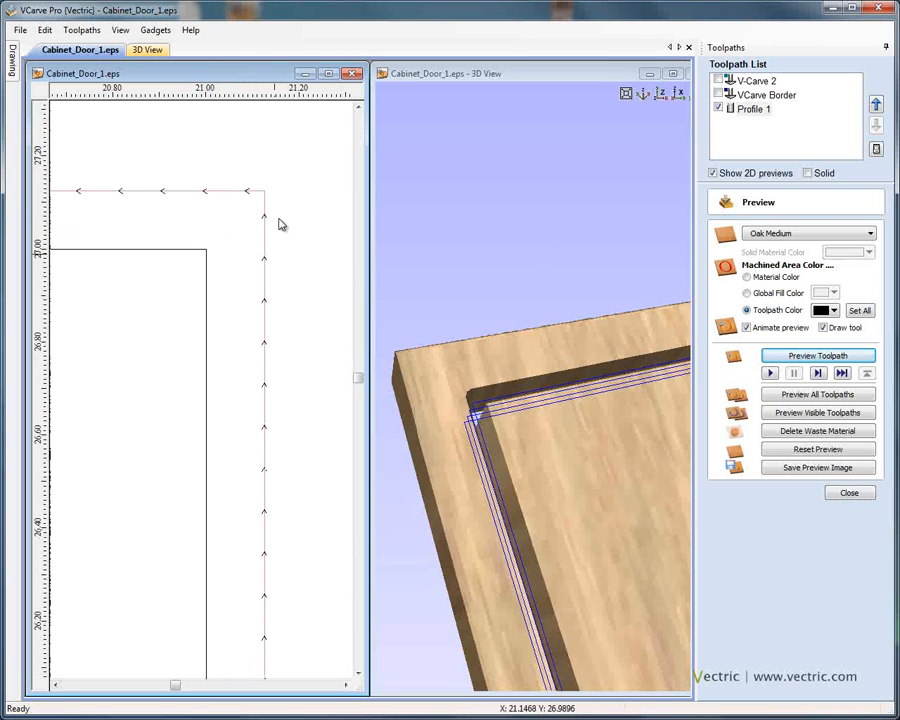
# - Reopen Profile 1, disable Sharp external corners and recalculate the toolpath
pyautogui.doubleClick(750, 109)
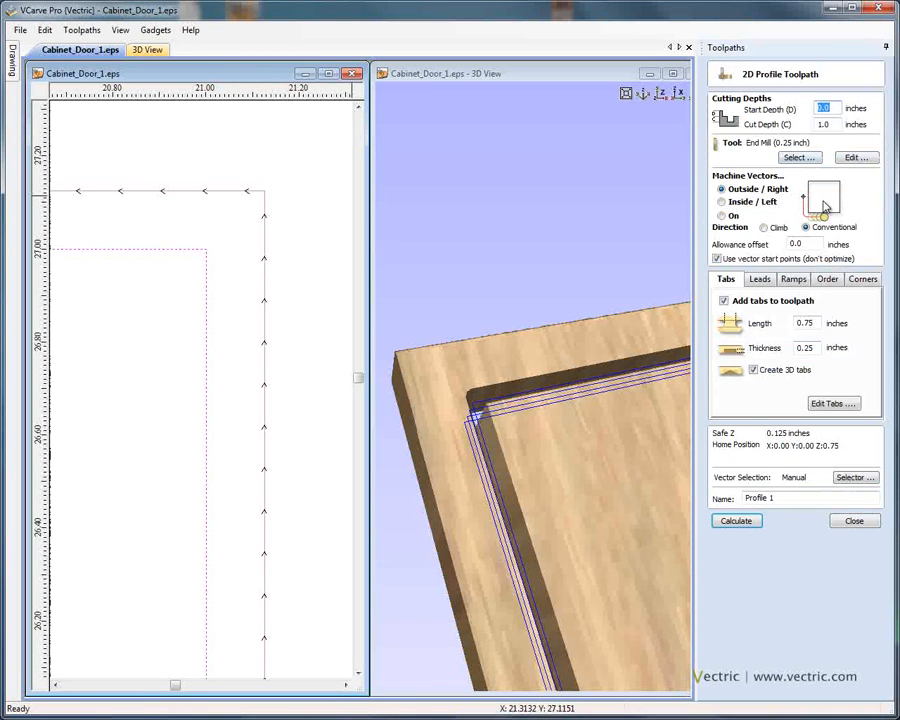
pyautogui.click(862, 281)
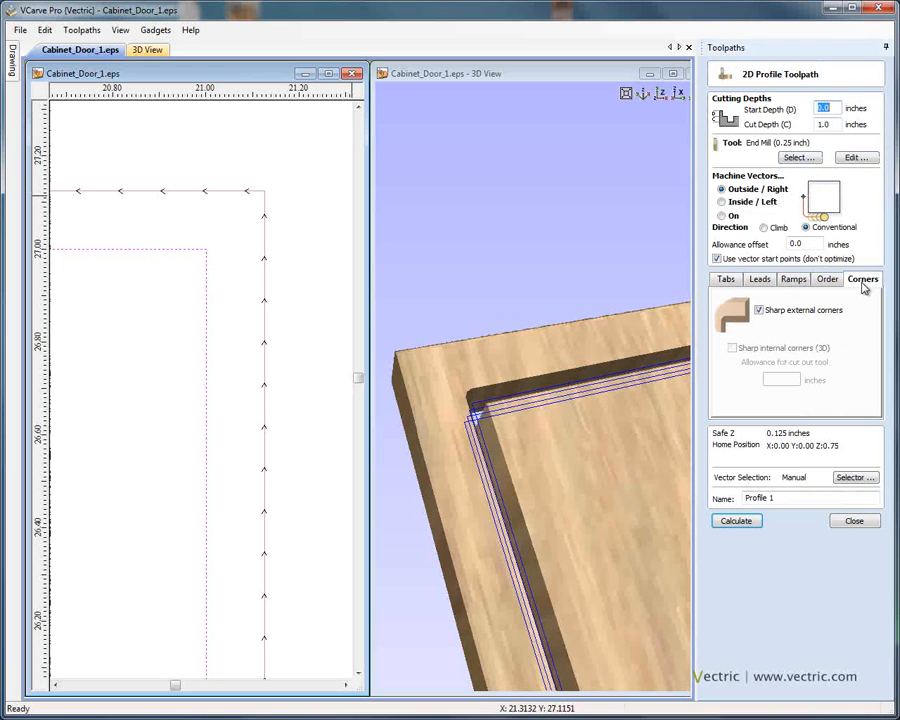
pyautogui.click(760, 312)
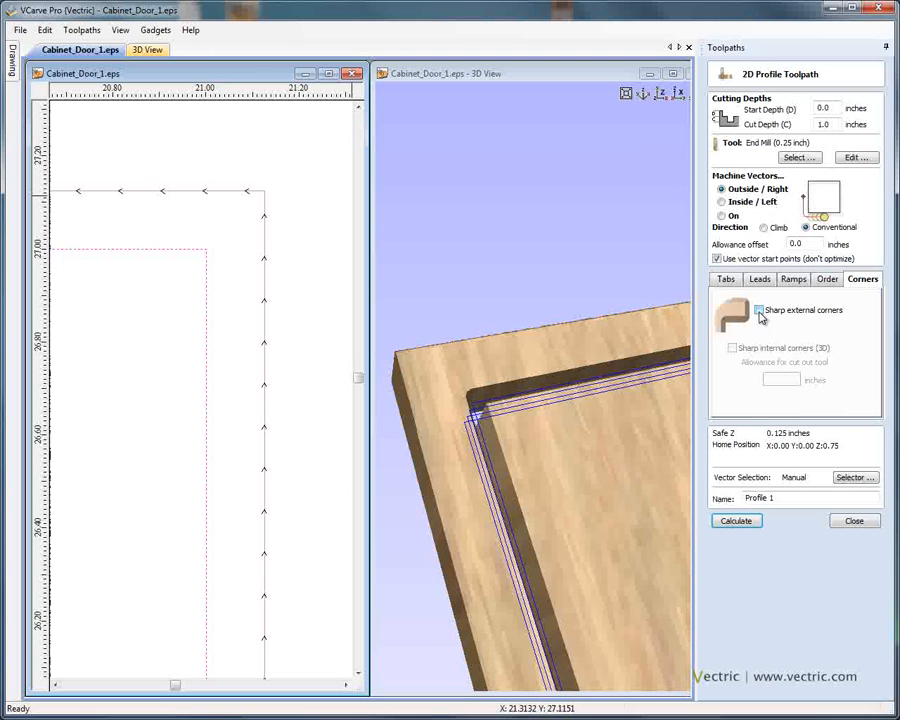
pyautogui.click(736, 520)
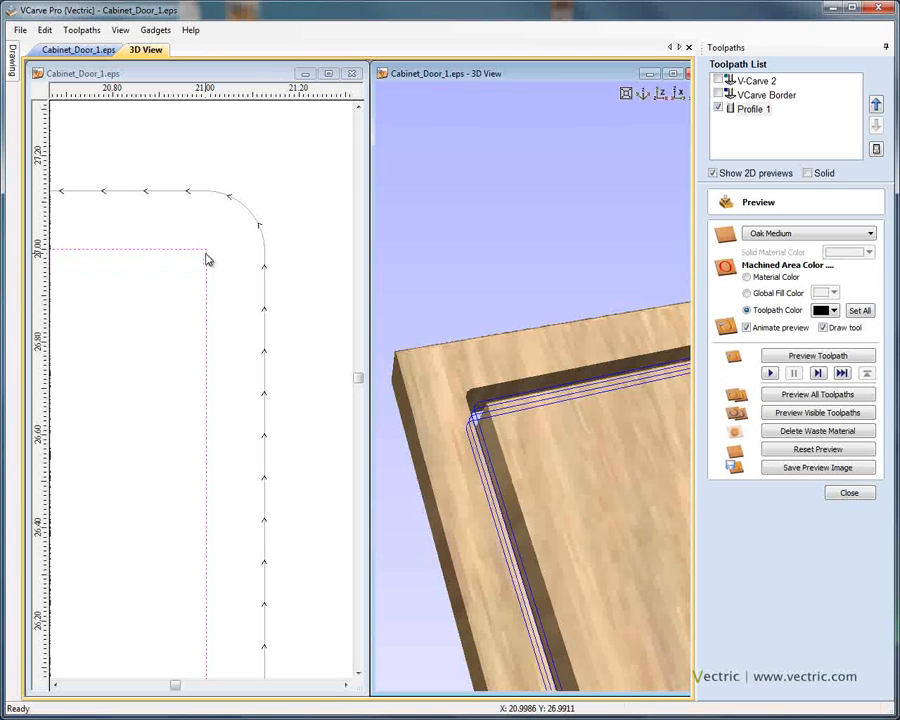
# - Re-enable Sharp external corners for Profile 1 and recalculate the toolpath
pyautogui.doubleClick(745, 119)
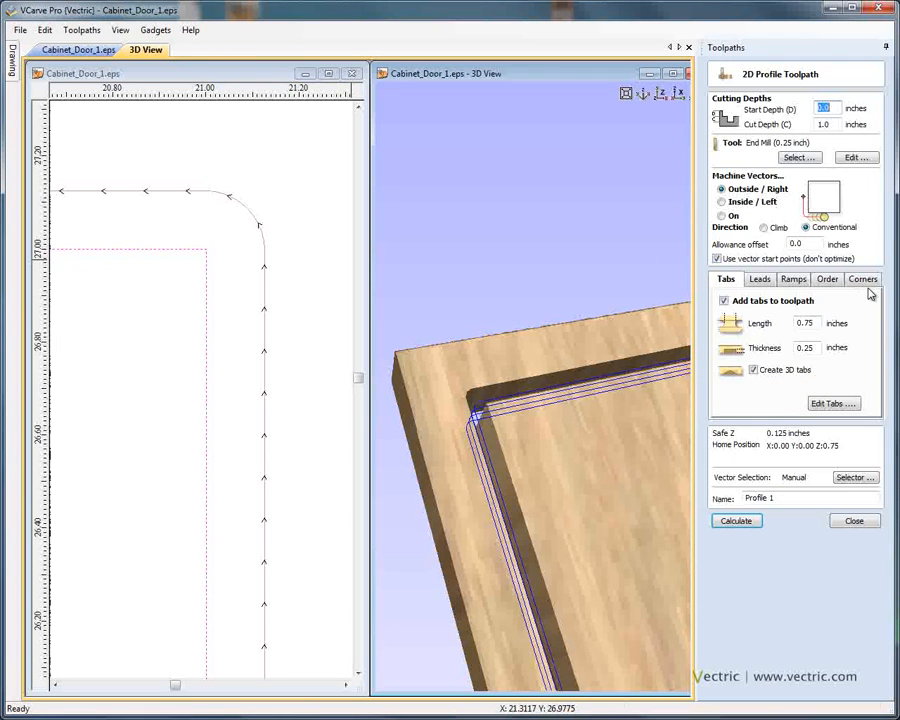
pyautogui.click(866, 281)
pyautogui.click(761, 311)
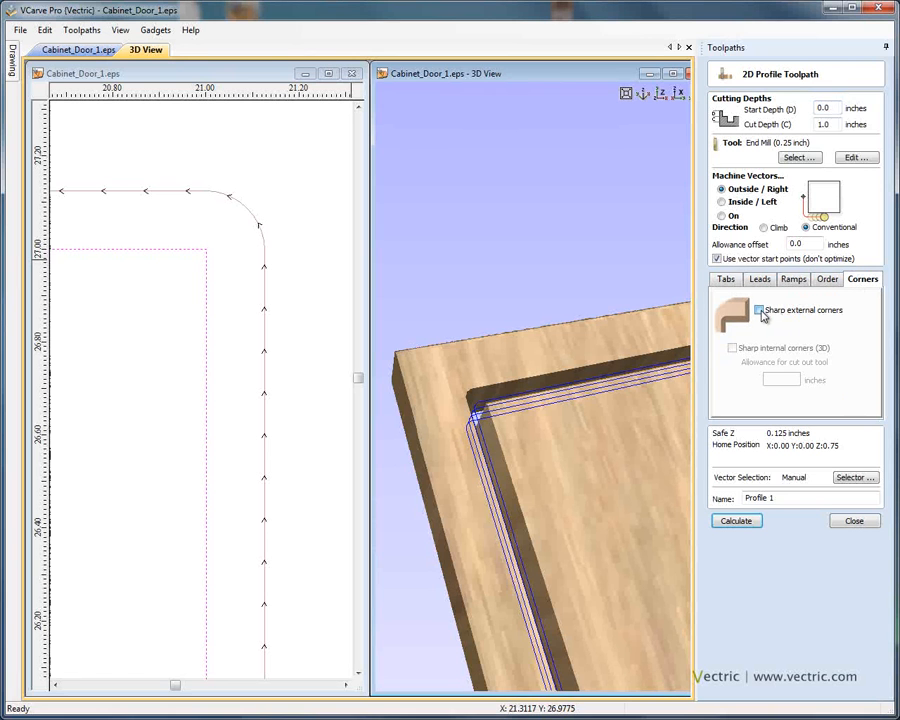
pyautogui.click(738, 523)
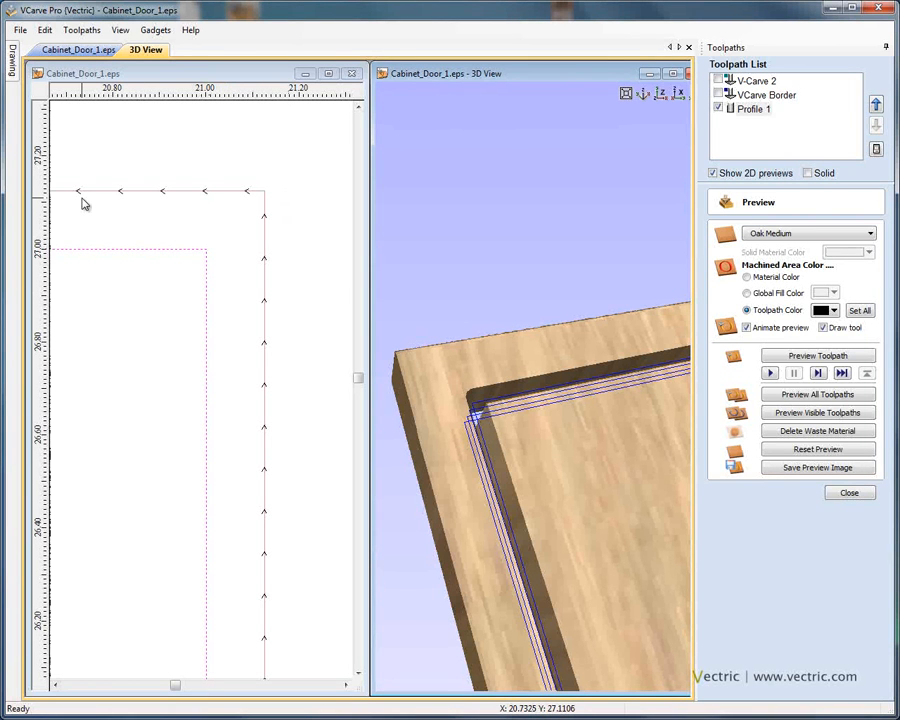
# - Set Profile 1's cutting direction to Climb, recalculate it and check the direction arrows around the whole door in 2D
pyautogui.doubleClick(754, 111)
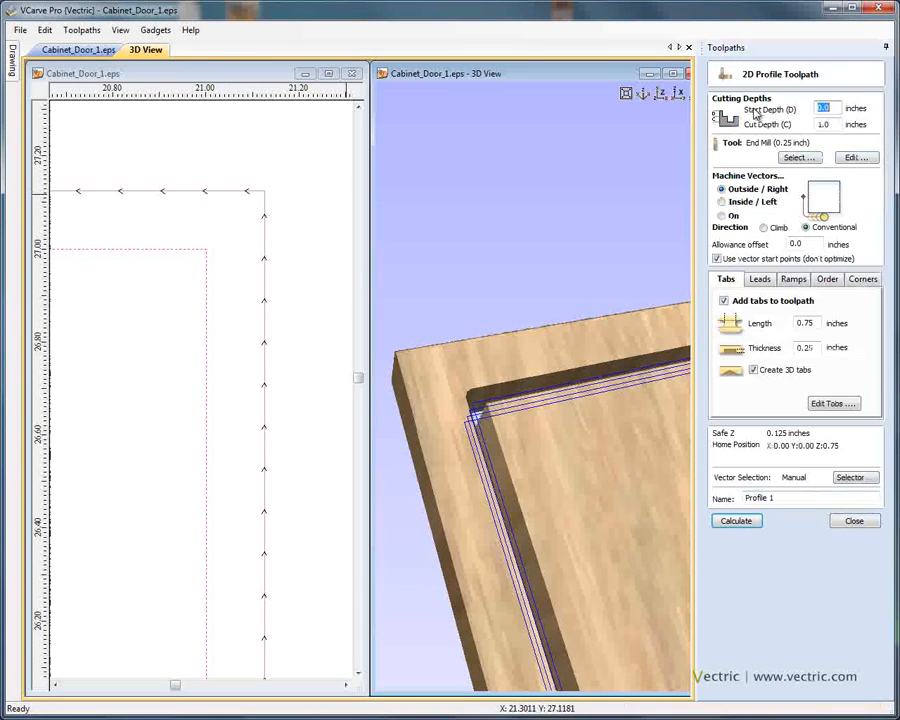
pyautogui.click(777, 229)
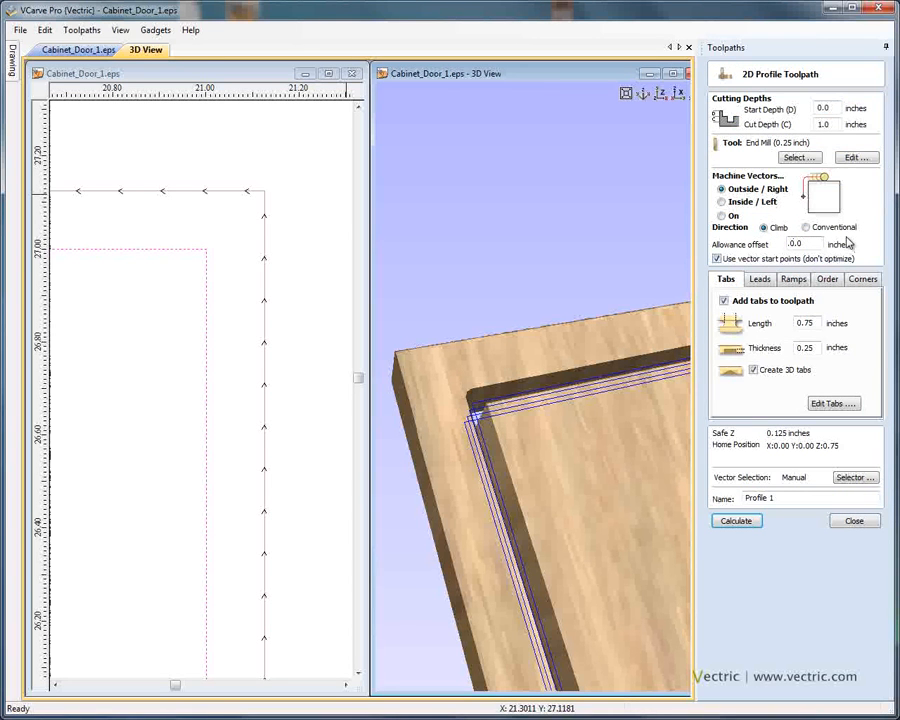
pyautogui.click(716, 519)
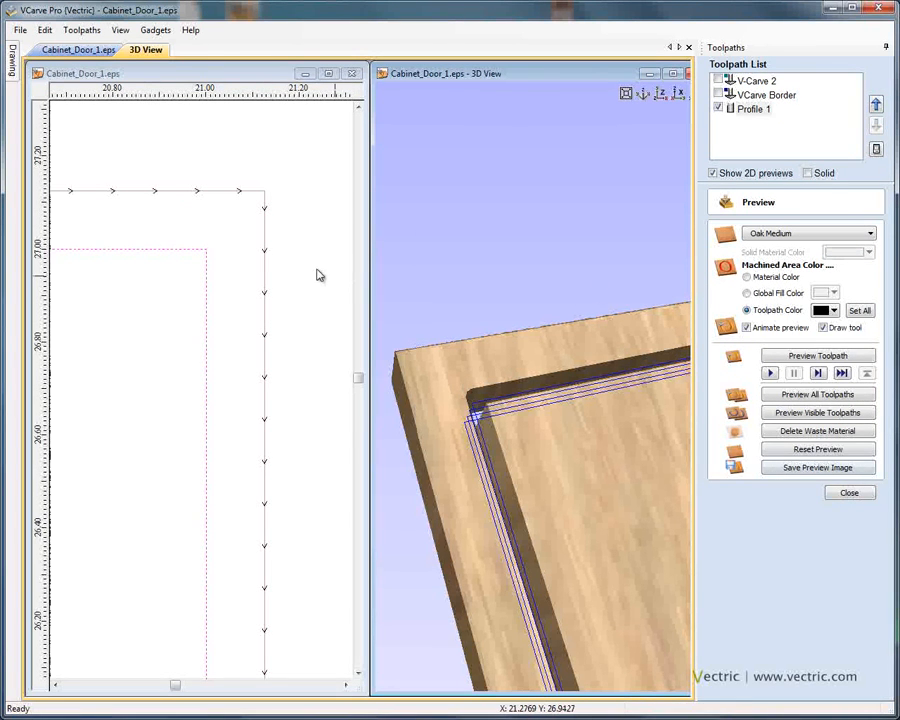
pyautogui.click(283, 248)
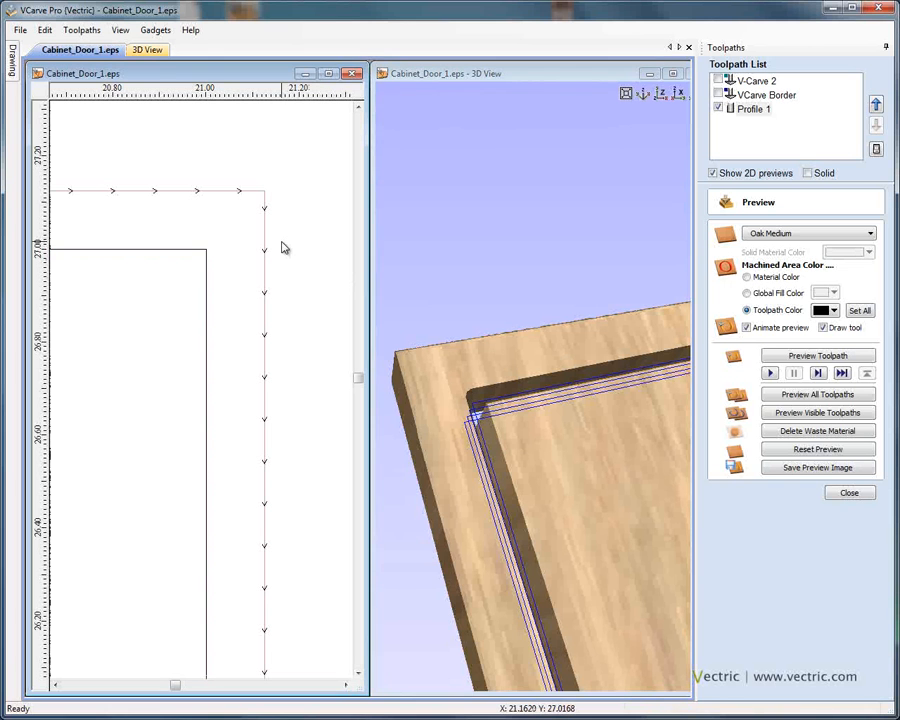
pyautogui.press('F6')
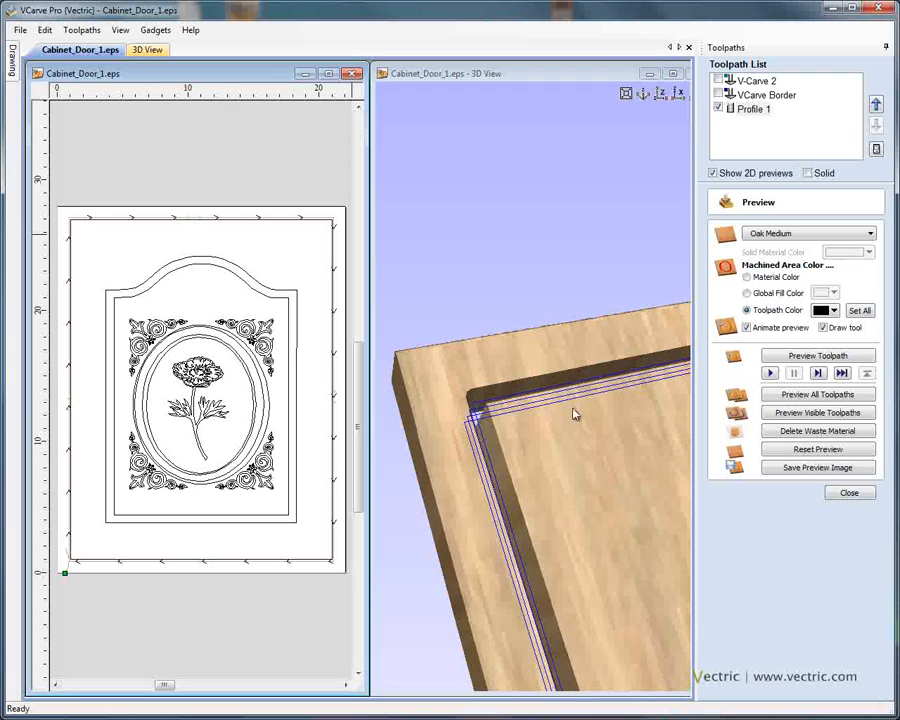
# - Reset the material preview and simulate all three toolpaths on the full door in 3D
pyautogui.moveTo(573, 409); pyautogui.dragTo(548, 490)
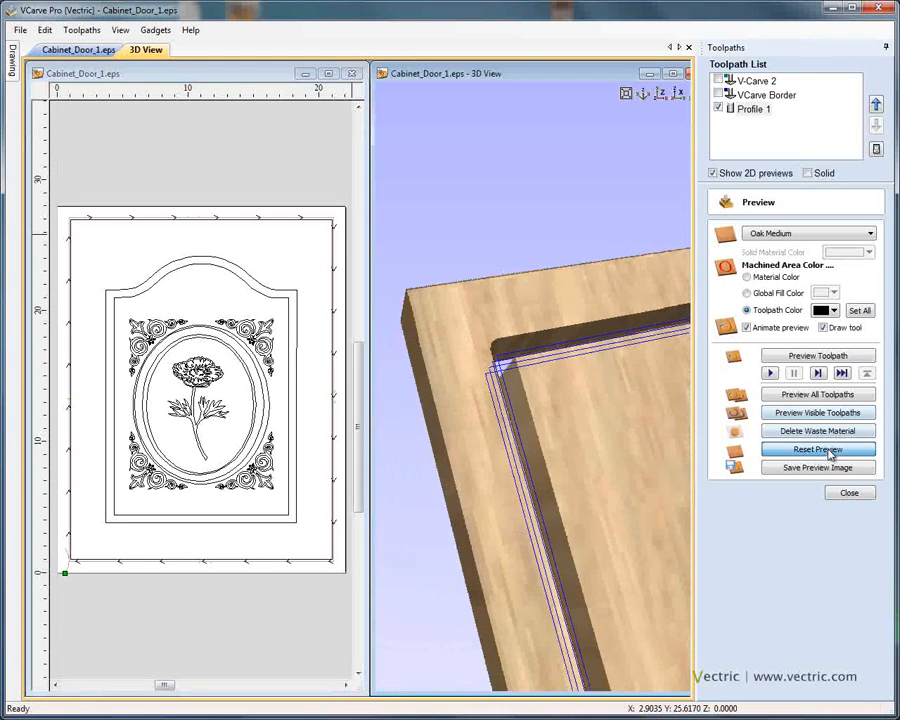
pyautogui.click(818, 449)
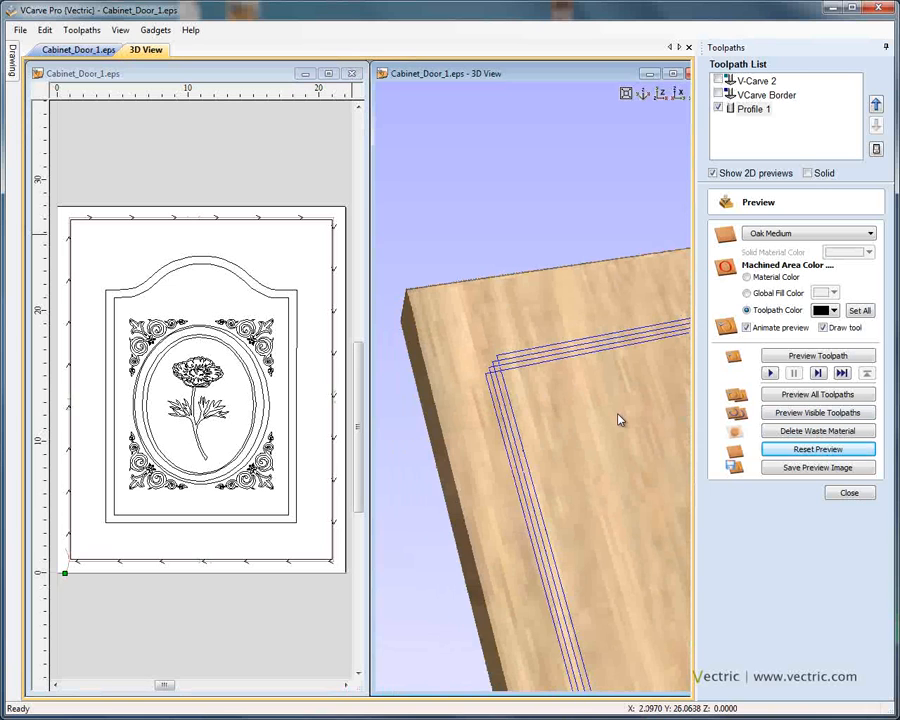
pyautogui.moveTo(618, 420); pyautogui.dragTo(582, 304)
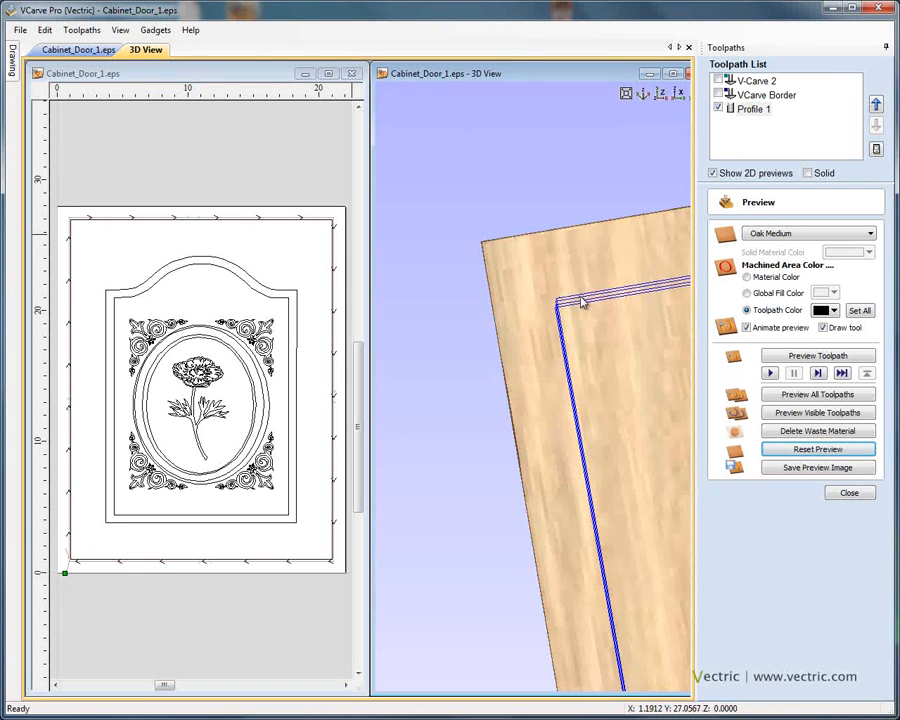
pyautogui.scroll(-5, 582, 306)
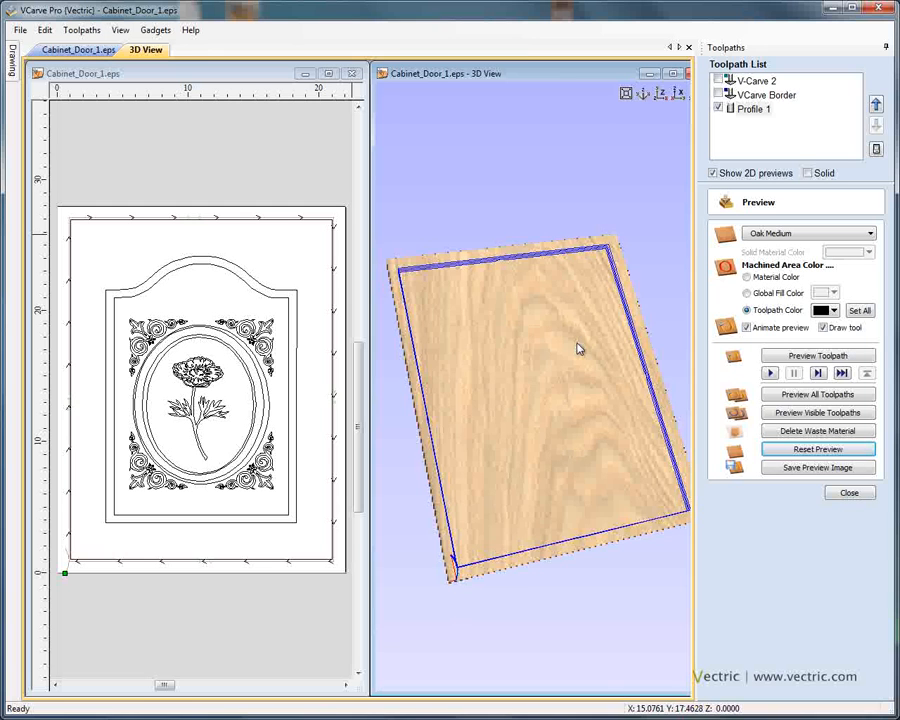
pyautogui.moveTo(600, 384); pyautogui.dragTo(583, 394)
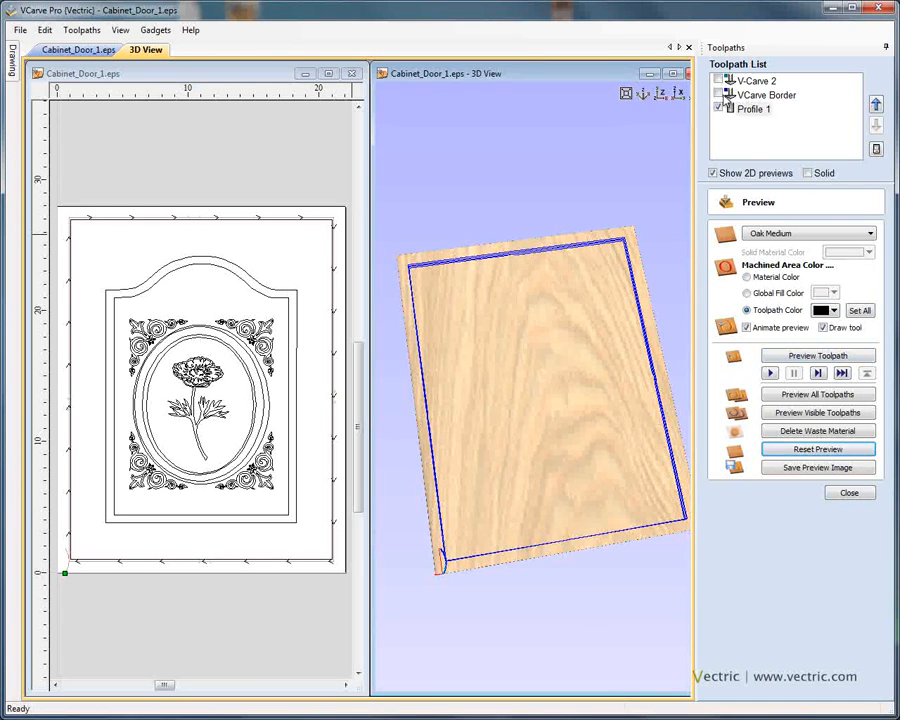
pyautogui.click(845, 395)
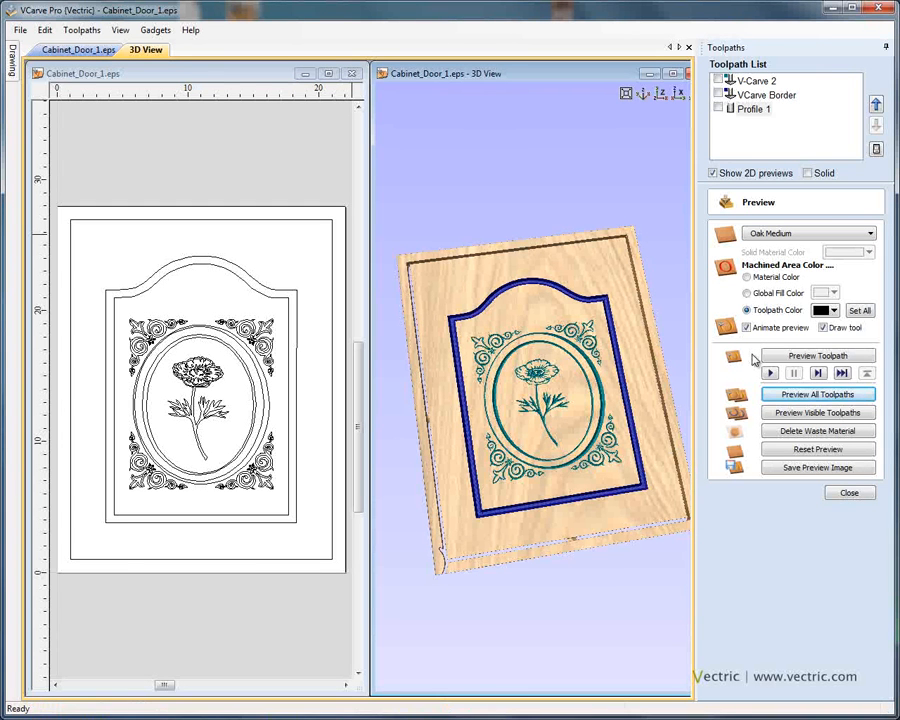
# - Close the toolpath preview and start a new 2D profile toolpath on the door's outer rectangle
pyautogui.moveTo(585, 432); pyautogui.dragTo(543, 372)
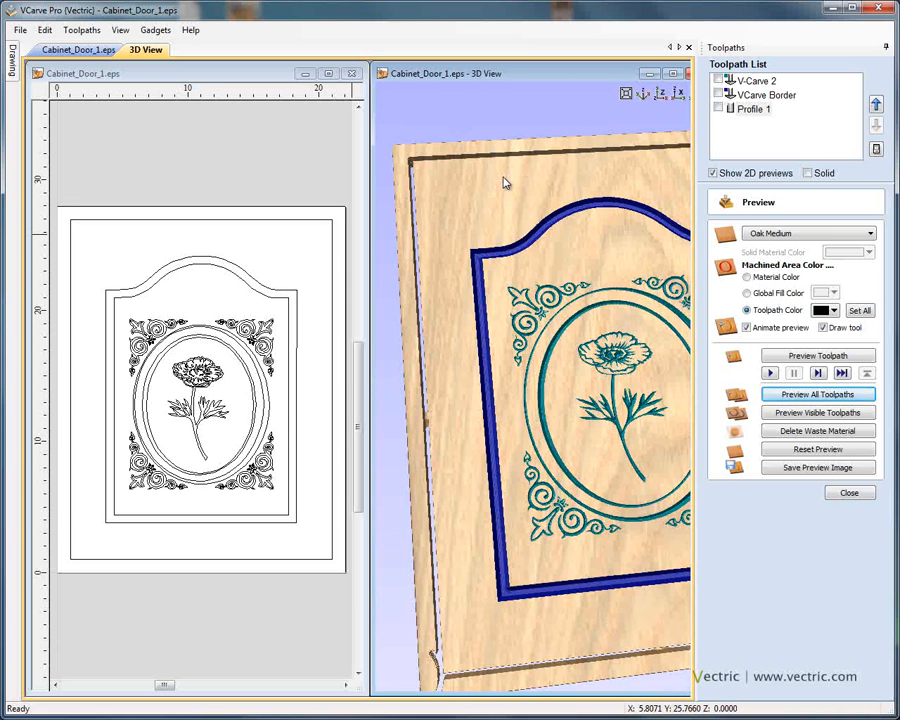
pyautogui.click(849, 492)
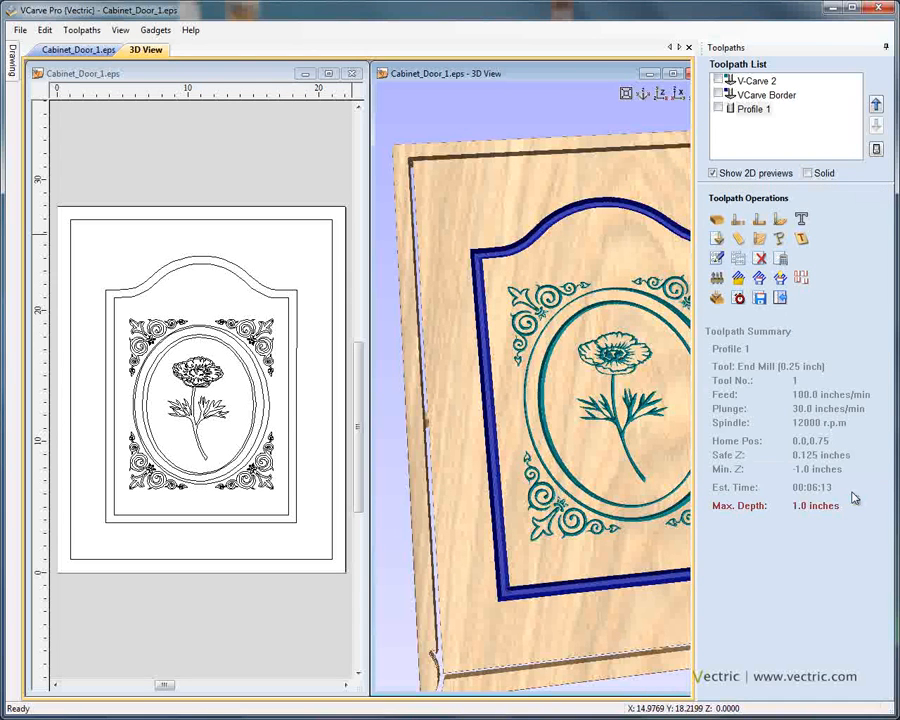
pyautogui.click(335, 264)
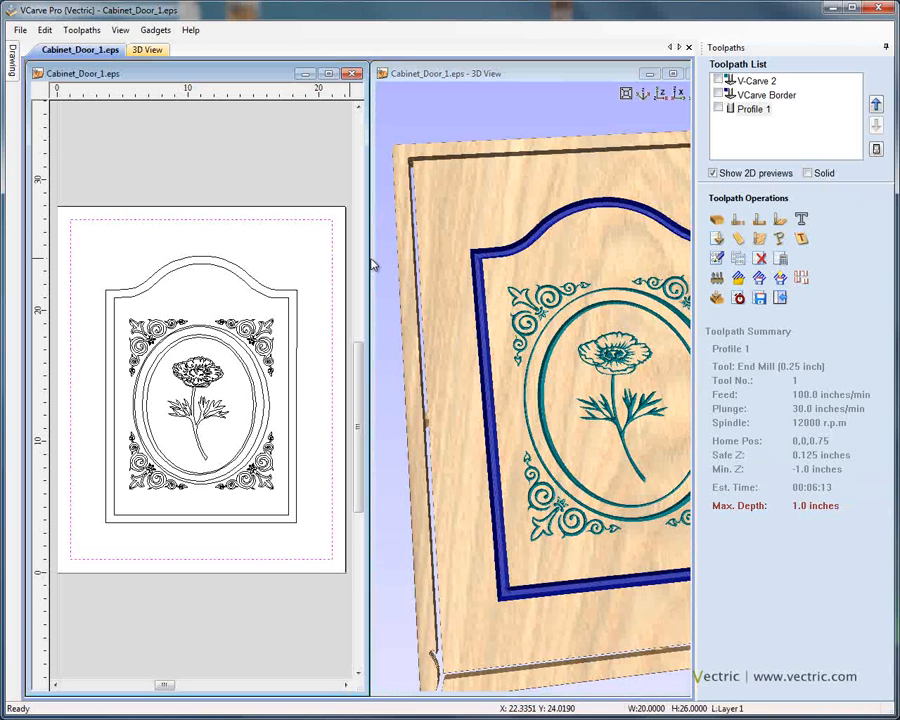
pyautogui.click(717, 218)
pyautogui.click(722, 217)
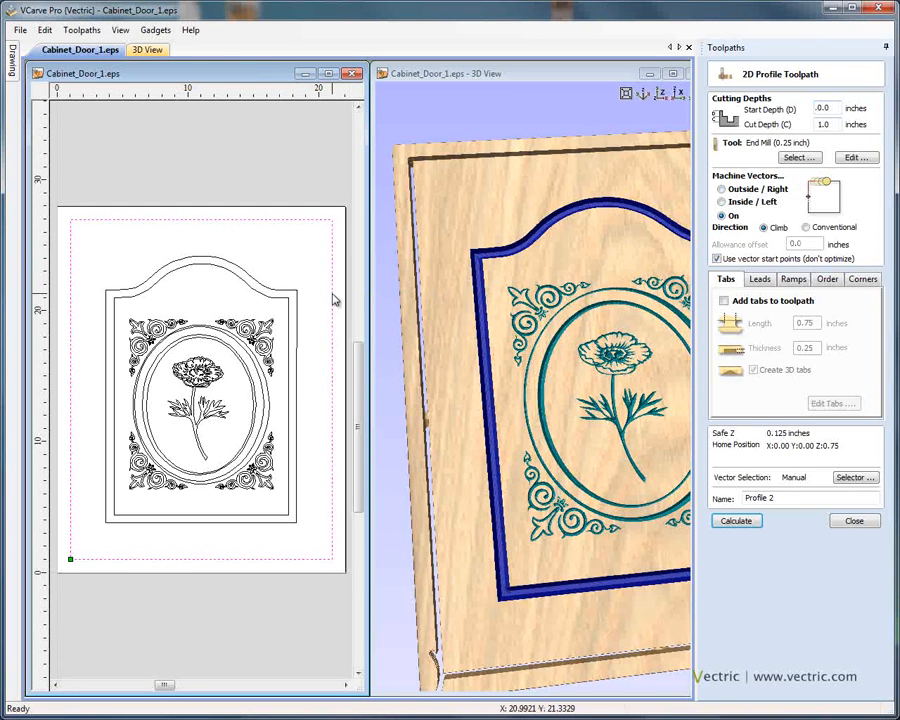
# - Choose the imperial Ogee - 1/4" Rads 1 1/4" Dia 1/2" Deep form tool for the new profile toolpath
pyautogui.click(799, 157)
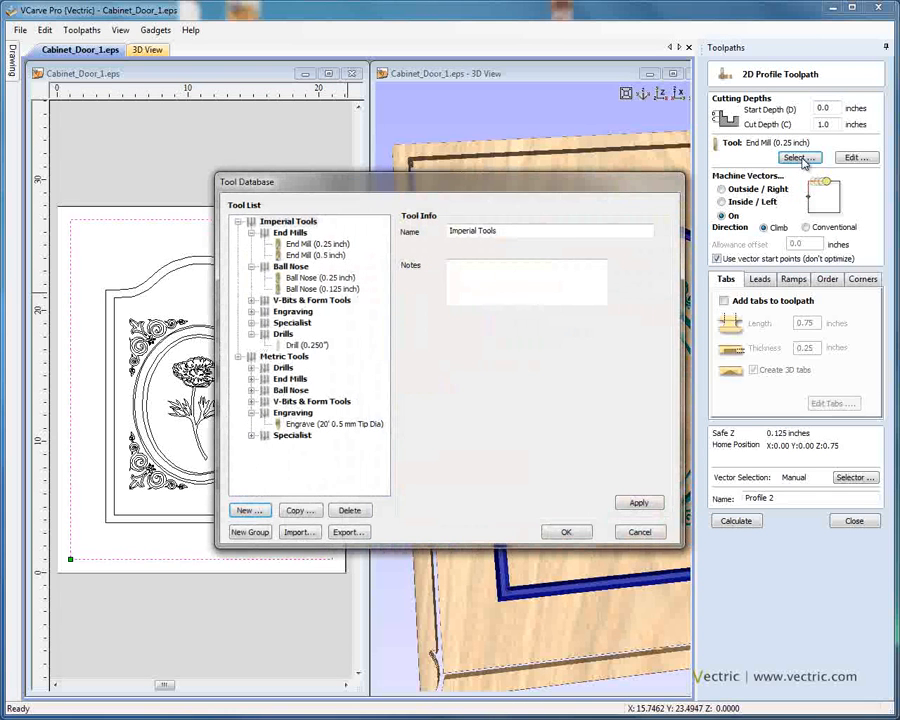
pyautogui.click(251, 267)
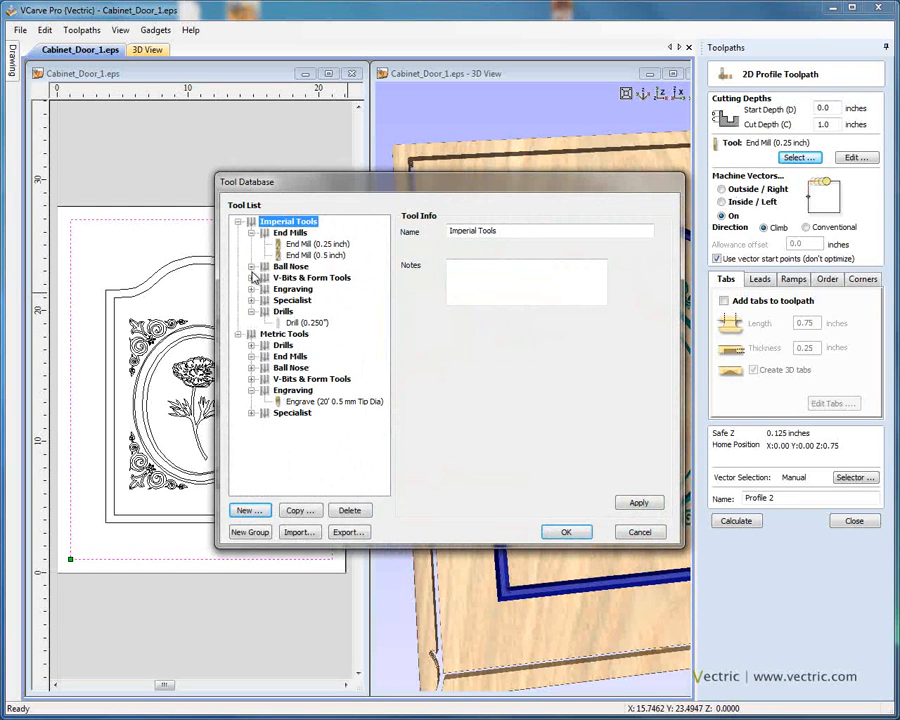
pyautogui.click(252, 277)
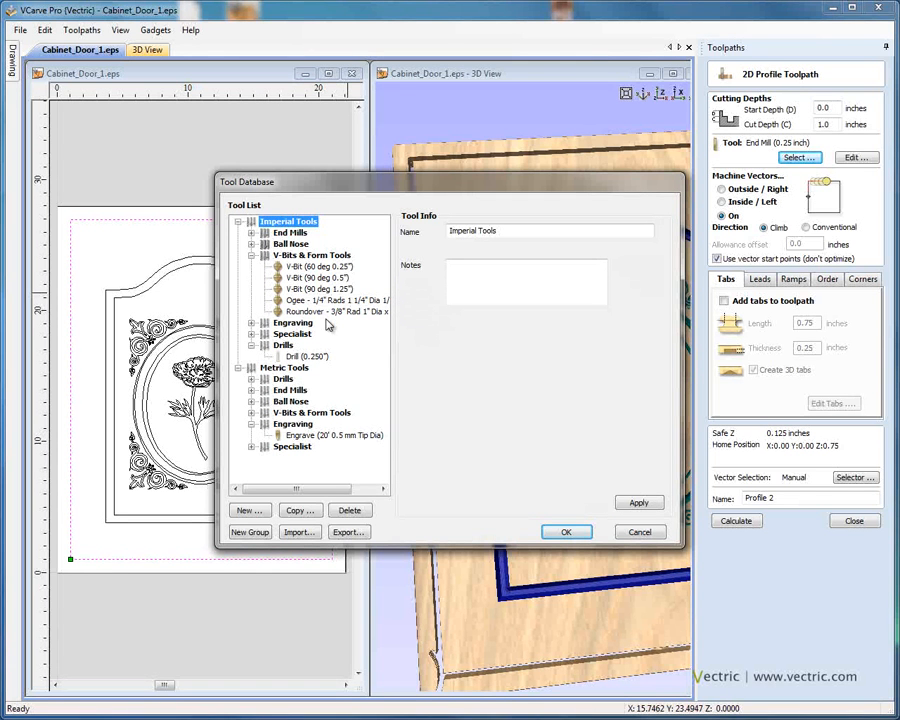
pyautogui.click(330, 300)
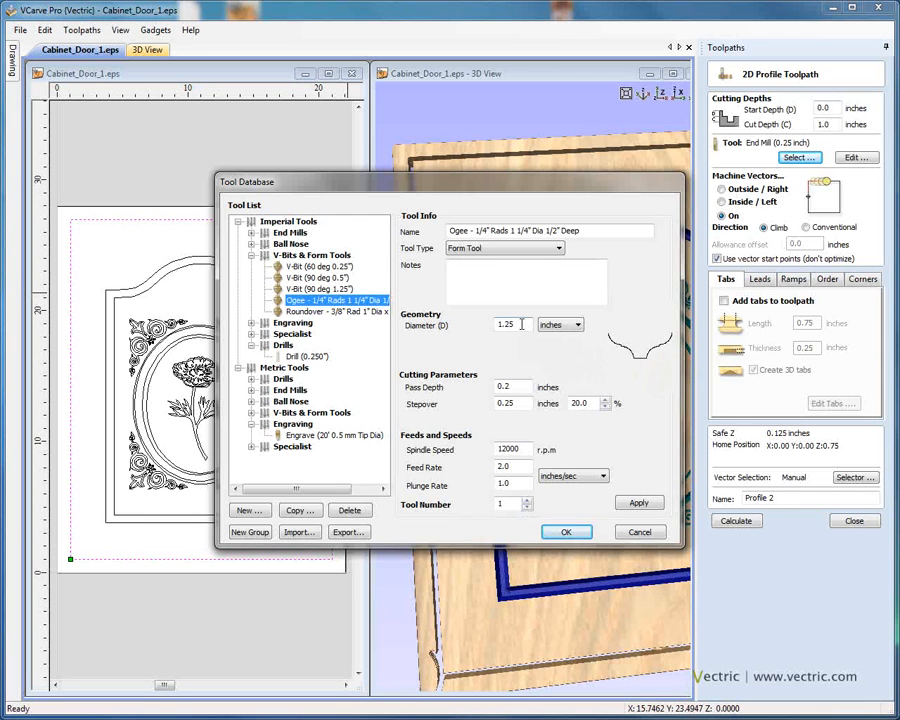
pyautogui.click(520, 386)
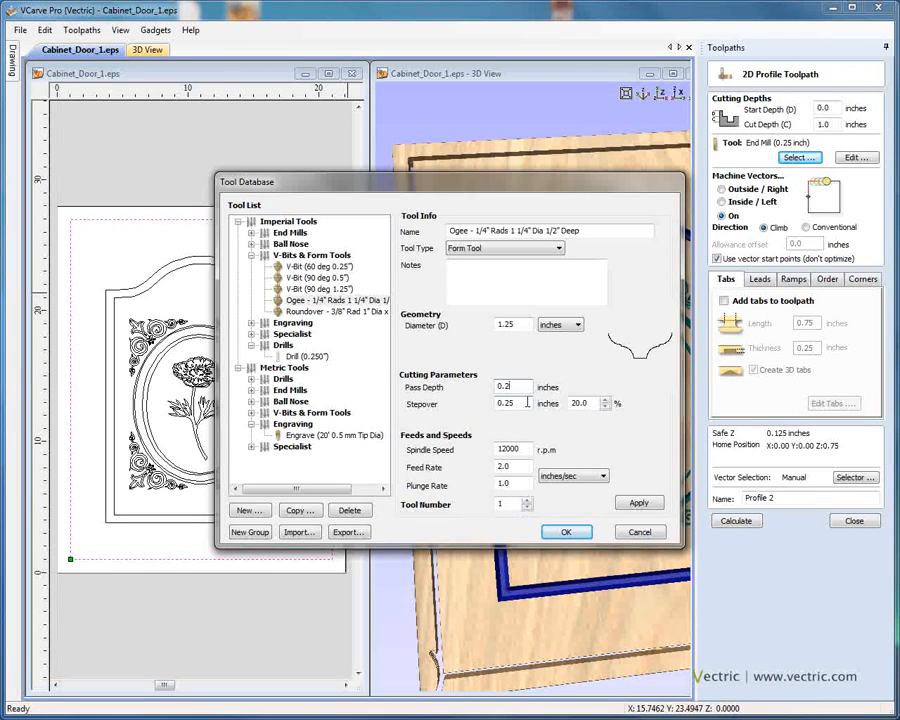
pyautogui.click(365, 312)
pyautogui.click(334, 300)
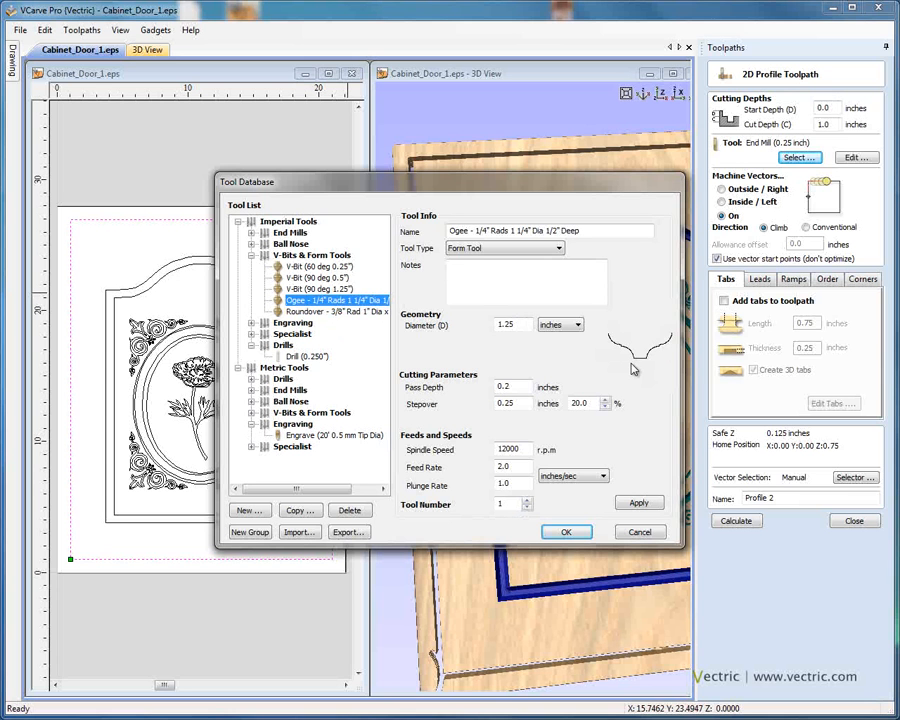
pyautogui.press('F2')
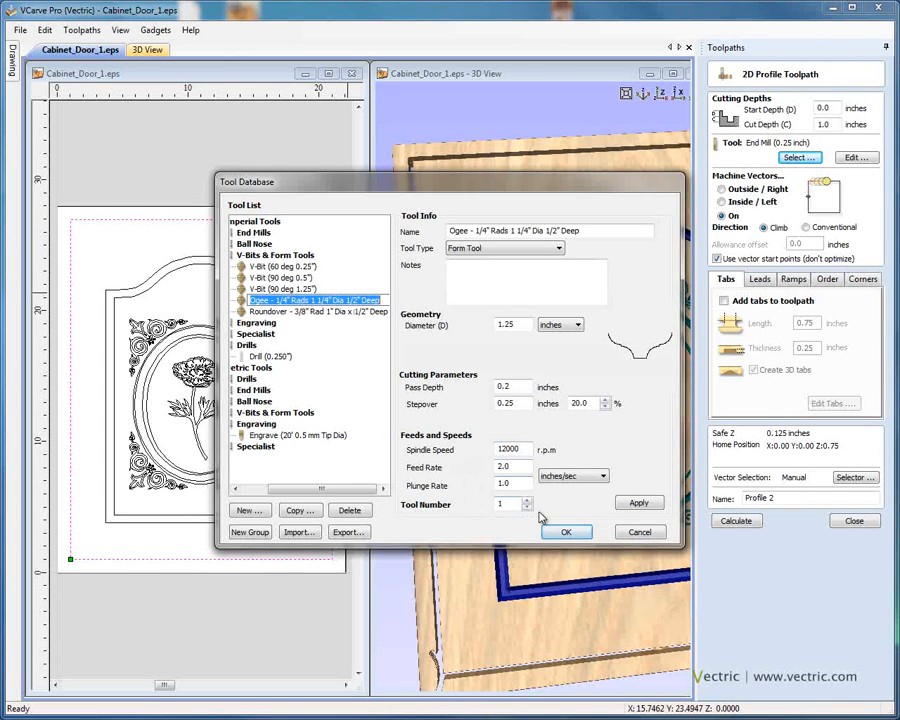
pyautogui.click(565, 532)
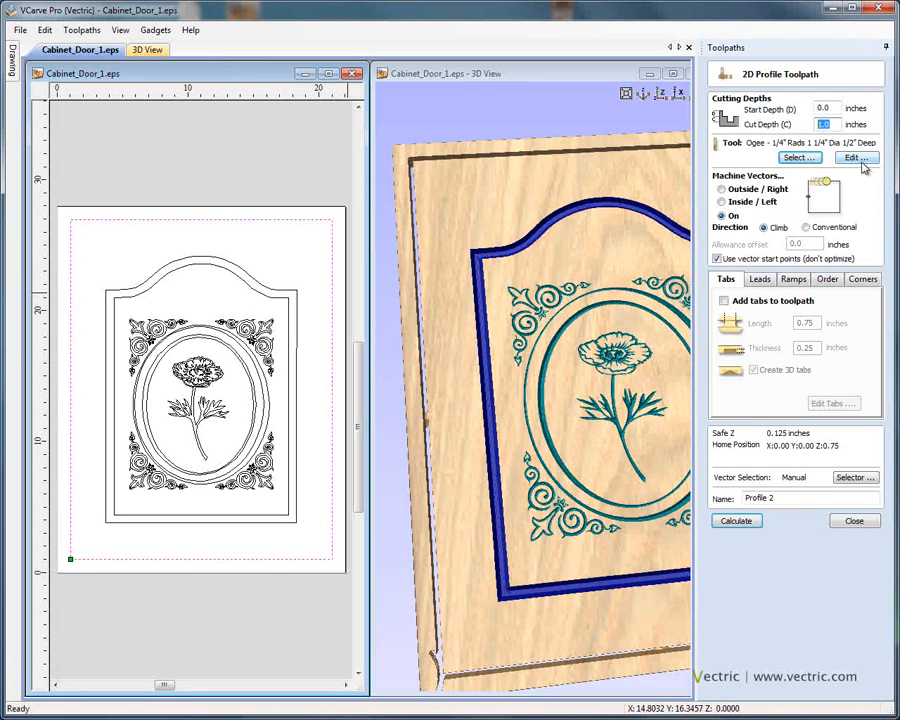
# - Set Profile 2's cut depth to 0.5 inches, calculate the toolpath and simulate it in 3D
pyautogui.write('0.5')
pyautogui.click(742, 522)
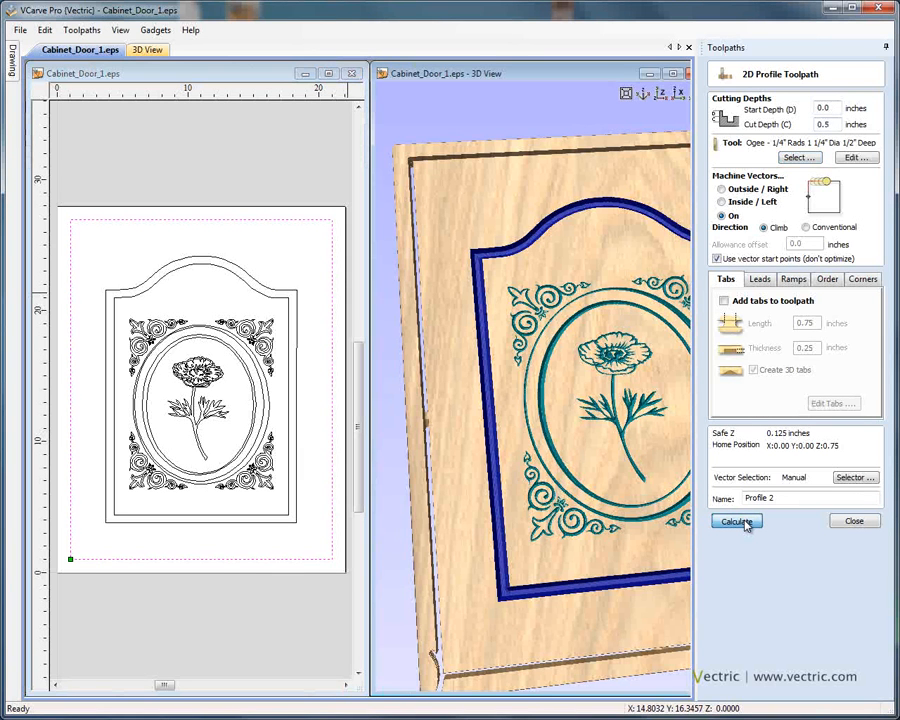
pyautogui.click(785, 357)
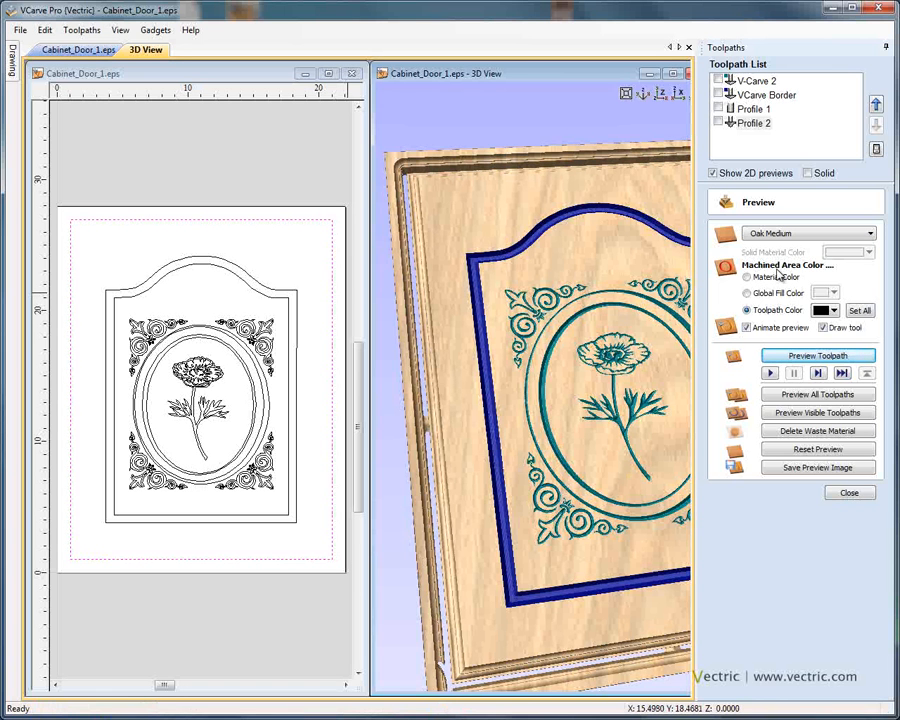
# - Give Profile 2 a dark red toolpath colour and inspect its moulded edge at the door's corner in 3D
pyautogui.click(826, 311)
pyautogui.click(781, 374)
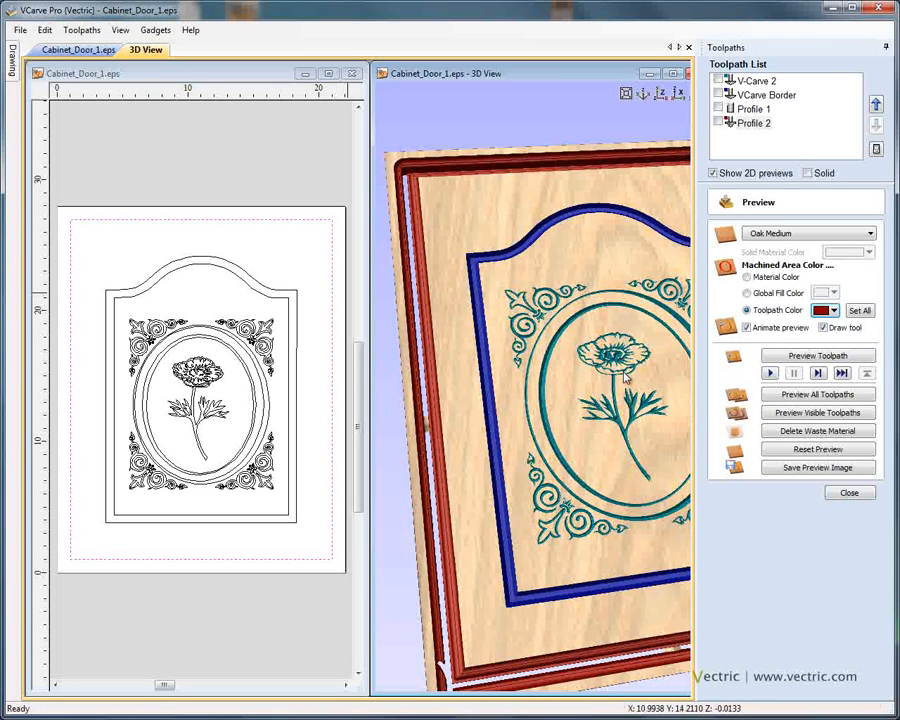
pyautogui.moveTo(629, 370); pyautogui.dragTo(627, 245, button='middle')
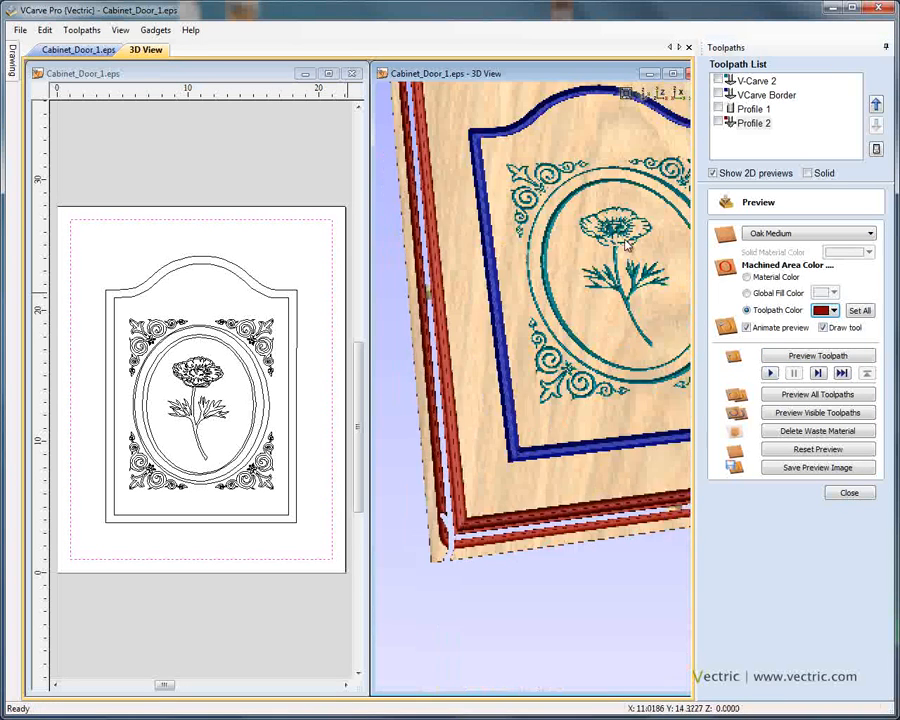
pyautogui.moveTo(626, 245); pyautogui.dragTo(640, 304)
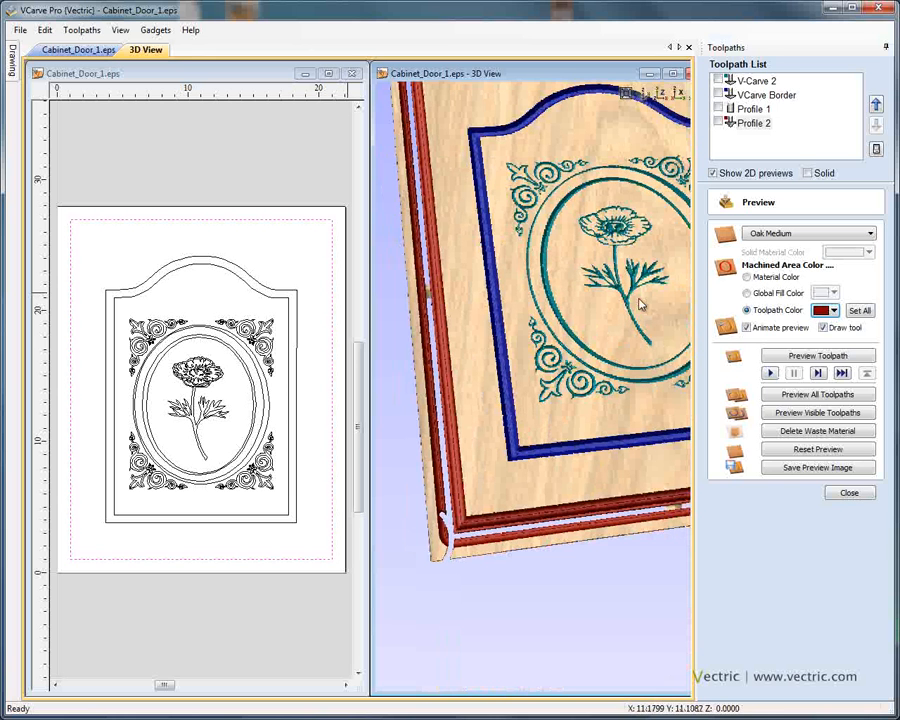
pyautogui.scroll(5, 640, 304)
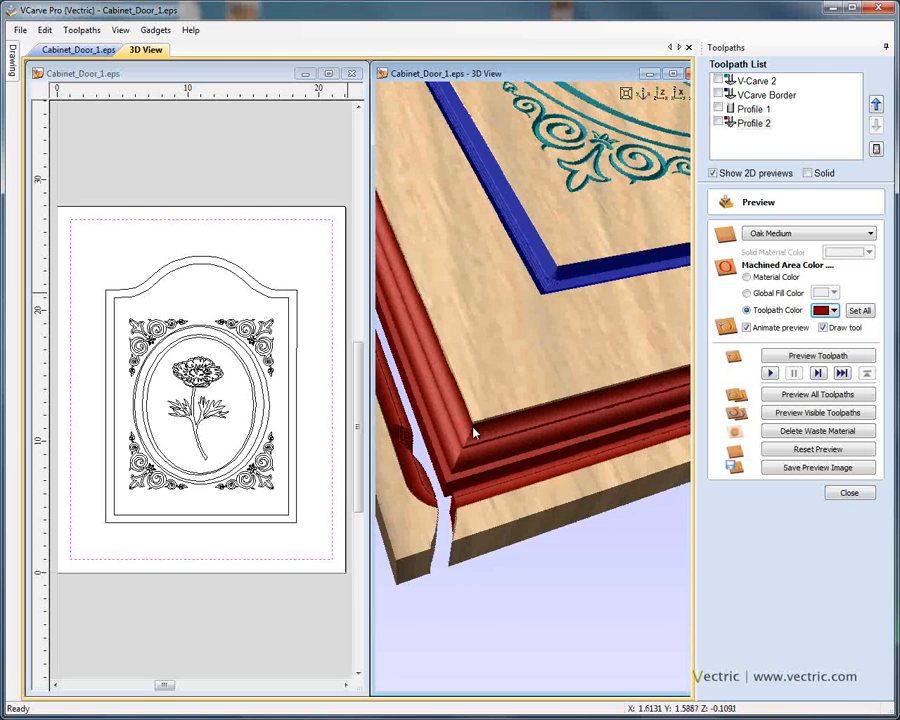
pyautogui.moveTo(476, 432); pyautogui.dragTo(581, 243)
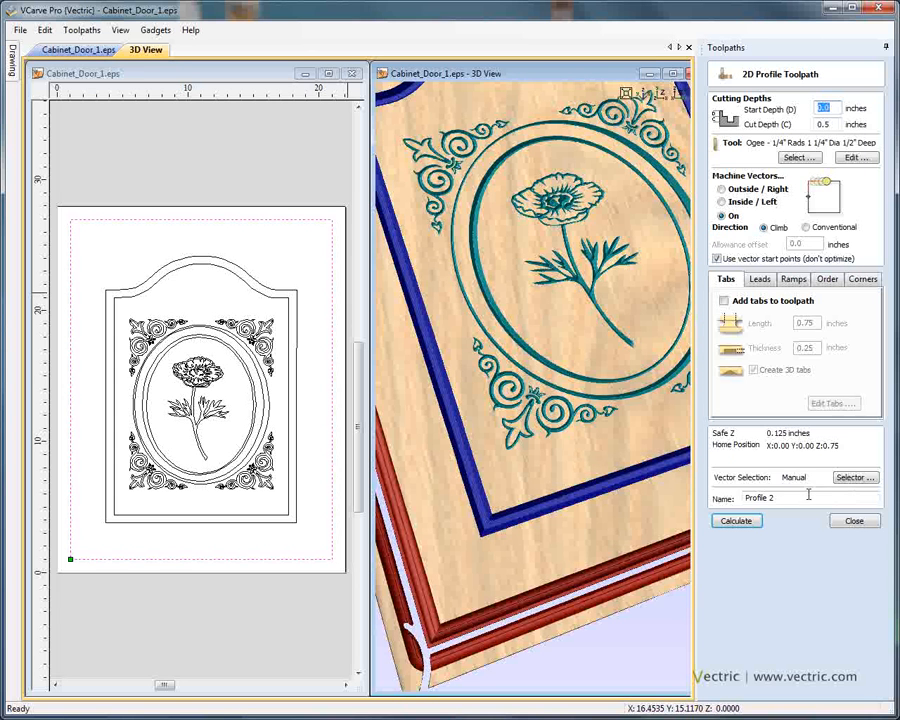
# - Rename the Profile 2 toolpath as Edge - Ogee and recalculate it
pyautogui.moveTo(799, 496); pyautogui.dragTo(702, 501)
pyautogui.press('Delete')
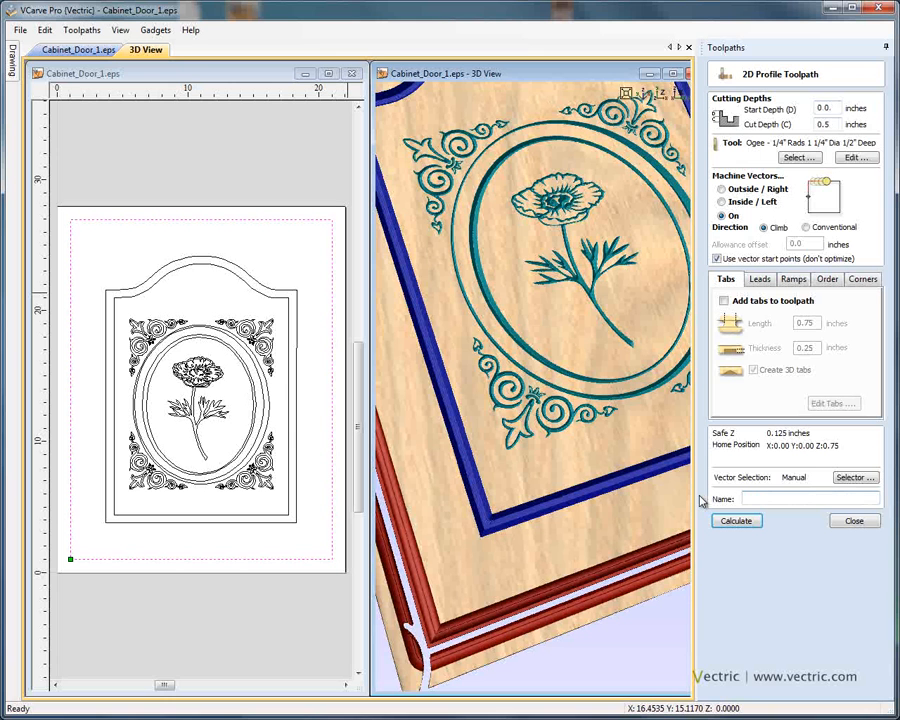
pyautogui.write('Edge - Ogee')
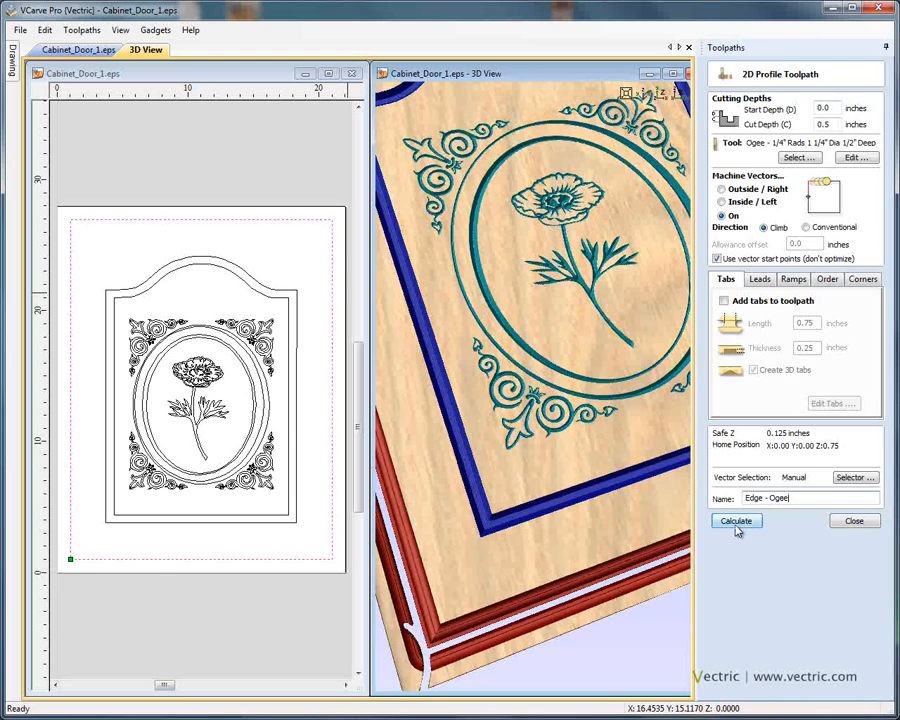
pyautogui.click(736, 526)
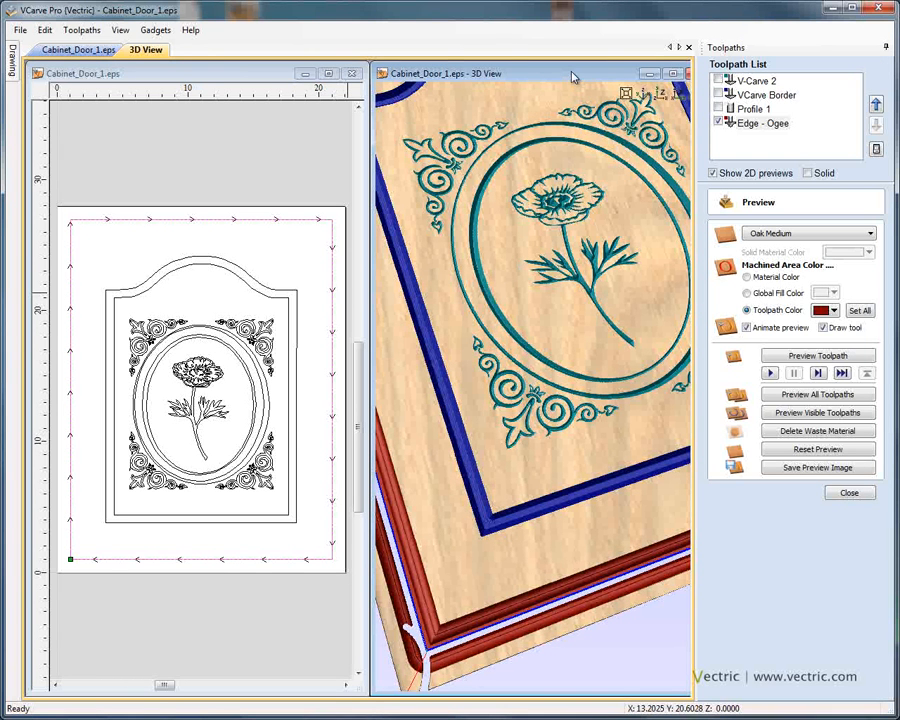
# - Maximise the 3D view, reset the material preview and move Profile 1 below Edge - Ogee in the machining order
pyautogui.doubleClick(574, 77)
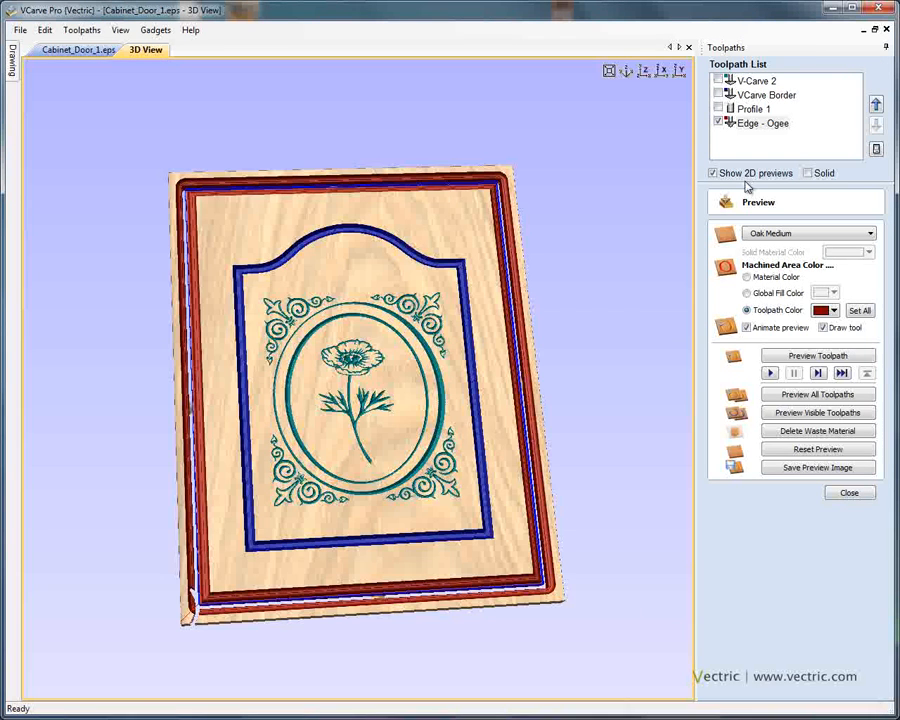
pyautogui.click(821, 450)
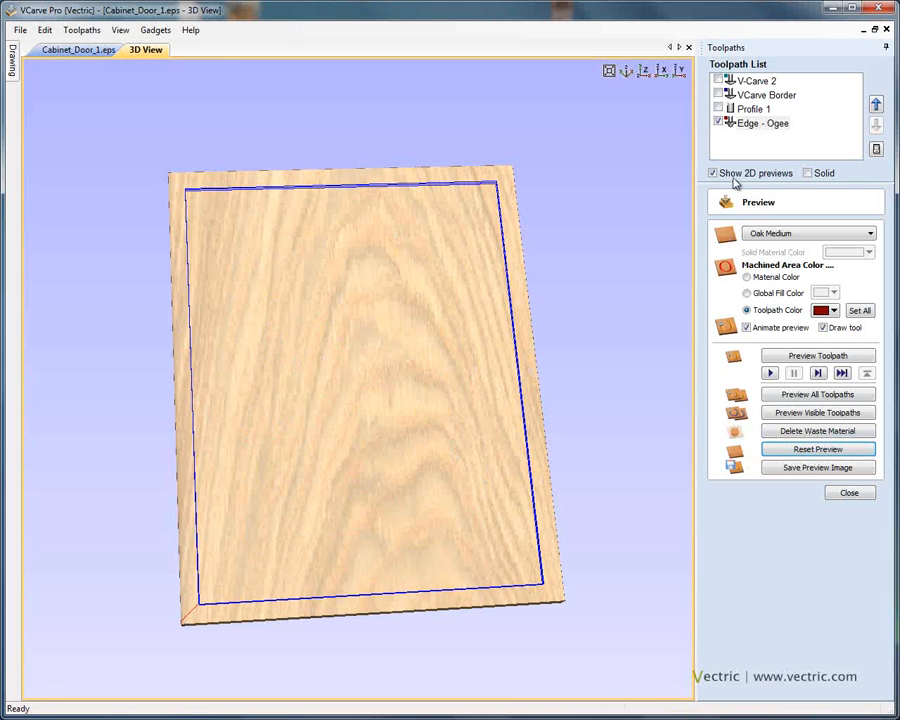
pyautogui.click(760, 84)
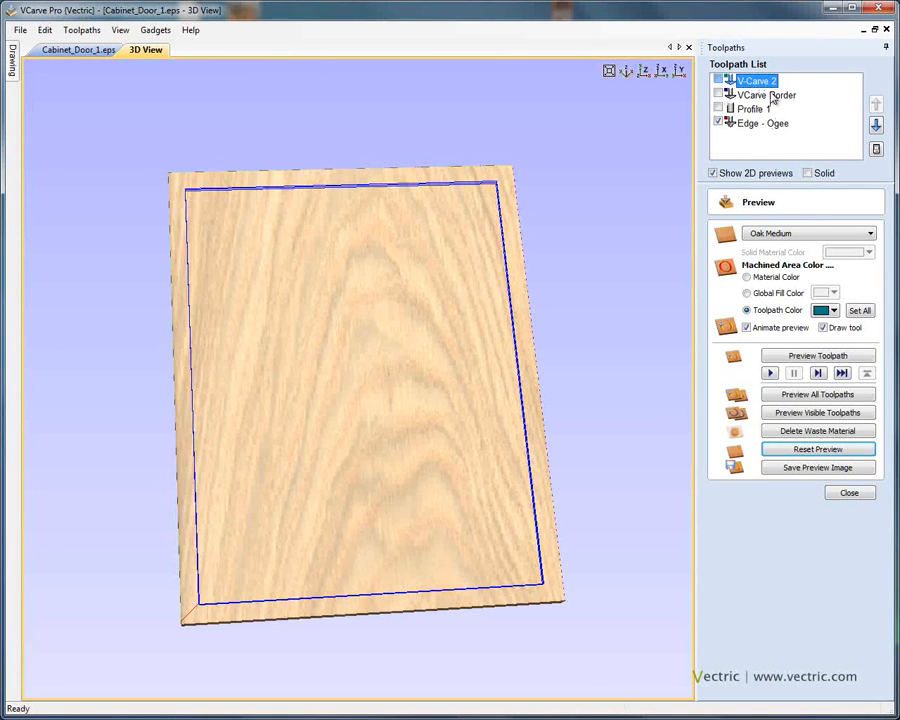
pyautogui.click(765, 95)
pyautogui.click(752, 108)
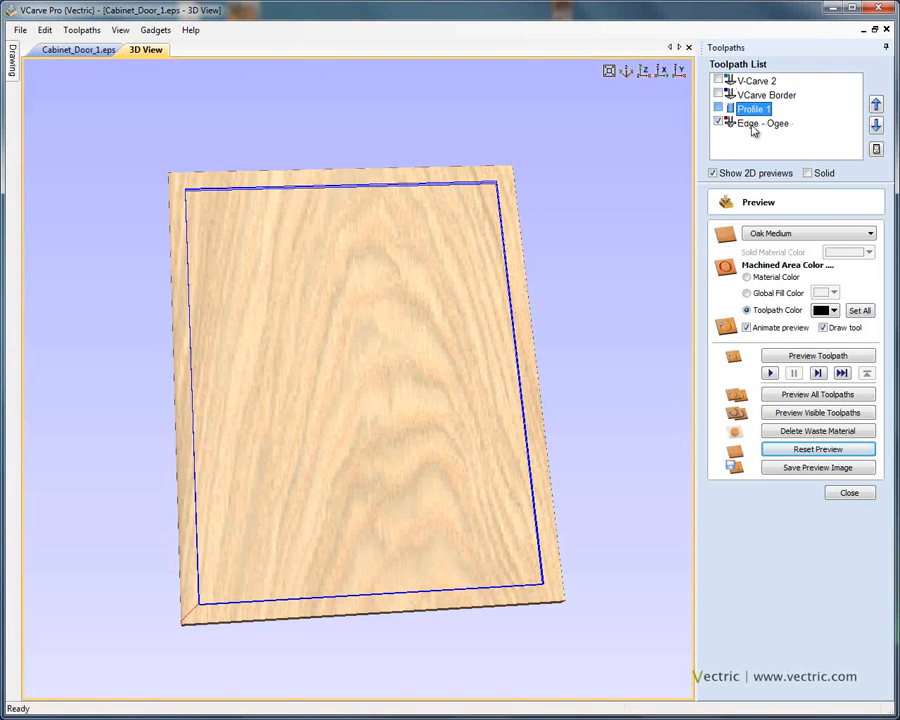
pyautogui.click(876, 125)
pyautogui.click(753, 123)
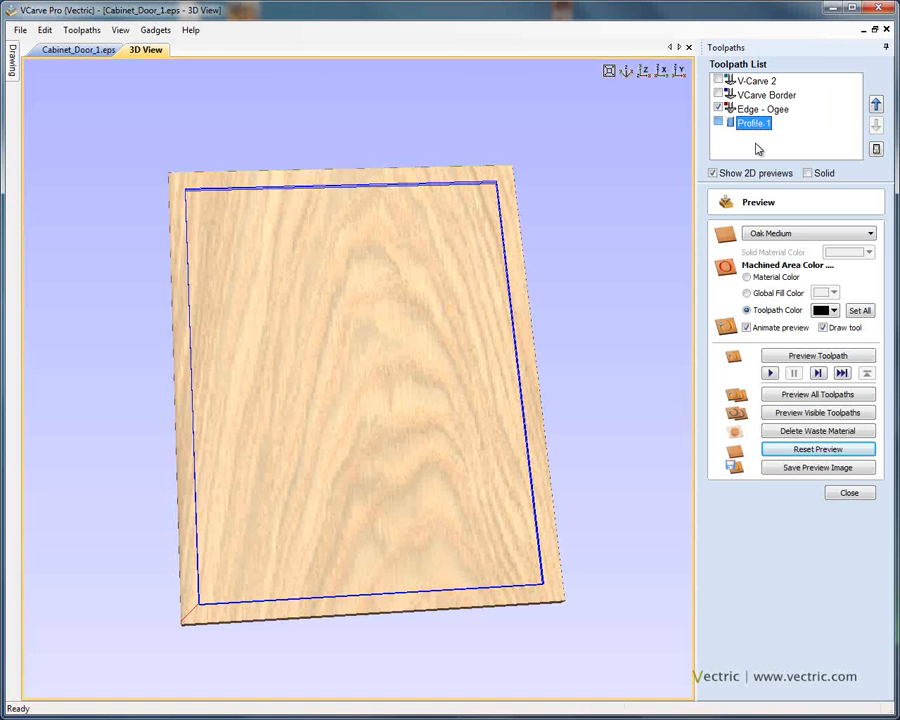
# - Simulate Edge - Ogee followed by Profile 1, and check the tabs around the cut-out in 3D
pyautogui.click(763, 109)
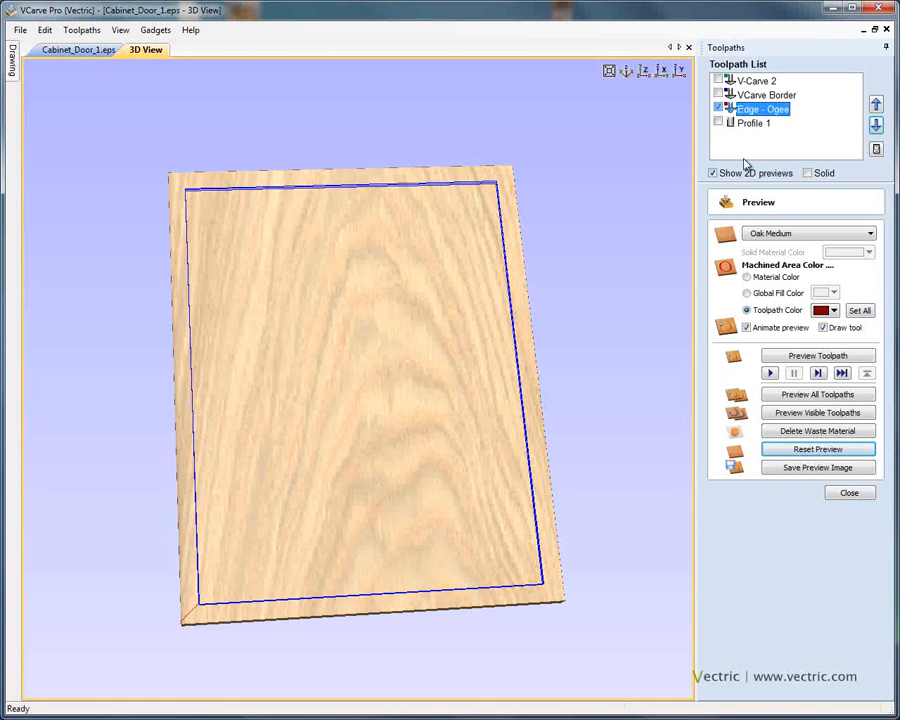
pyautogui.click(820, 373)
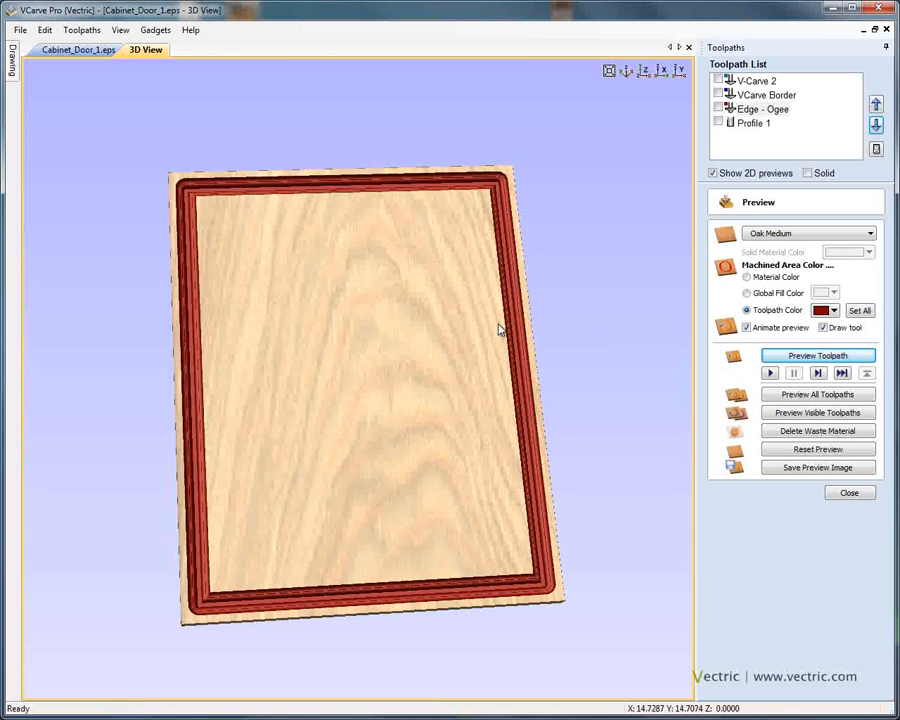
pyautogui.click(762, 122)
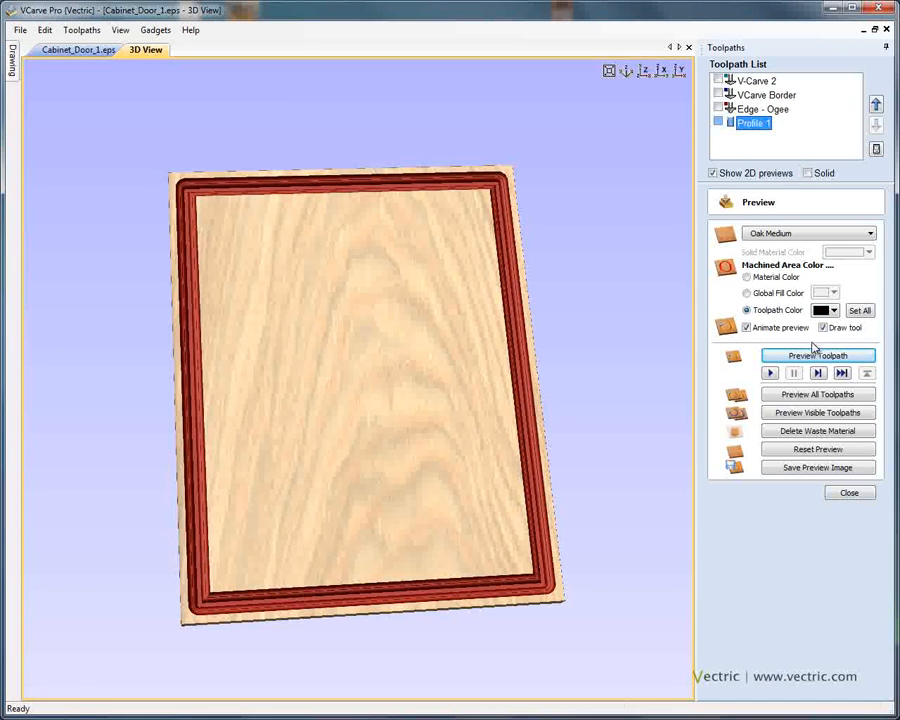
pyautogui.click(805, 356)
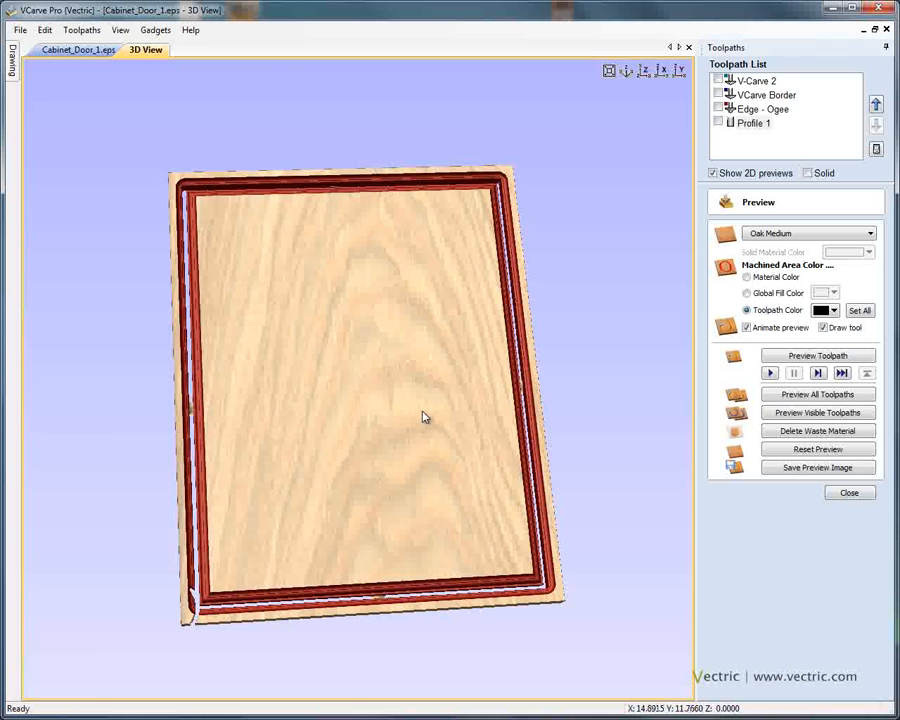
pyautogui.scroll(4, 425, 410)
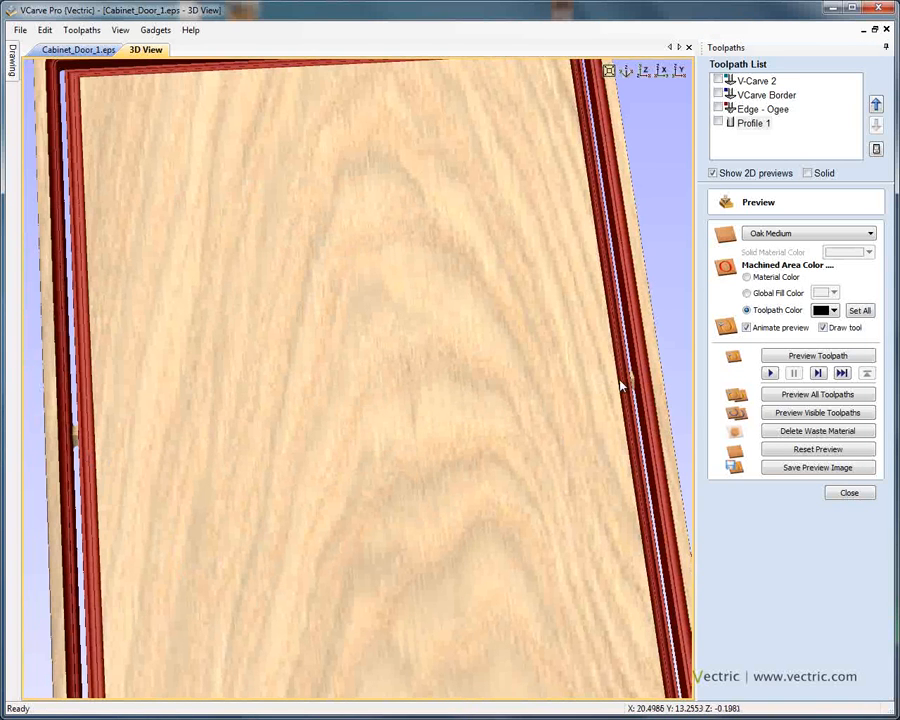
pyautogui.scroll(-4, 620, 386)
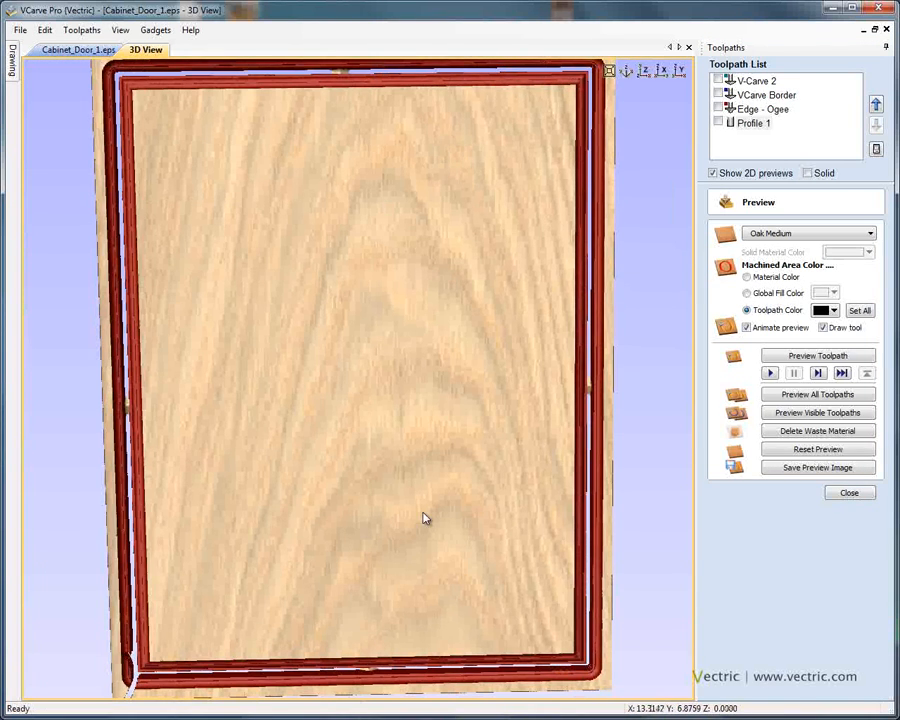
# - Simulate the VCarve Border toolpath followed by V-Carve 2 on the oak door in 3D
pyautogui.click(763, 100)
pyautogui.click(810, 358)
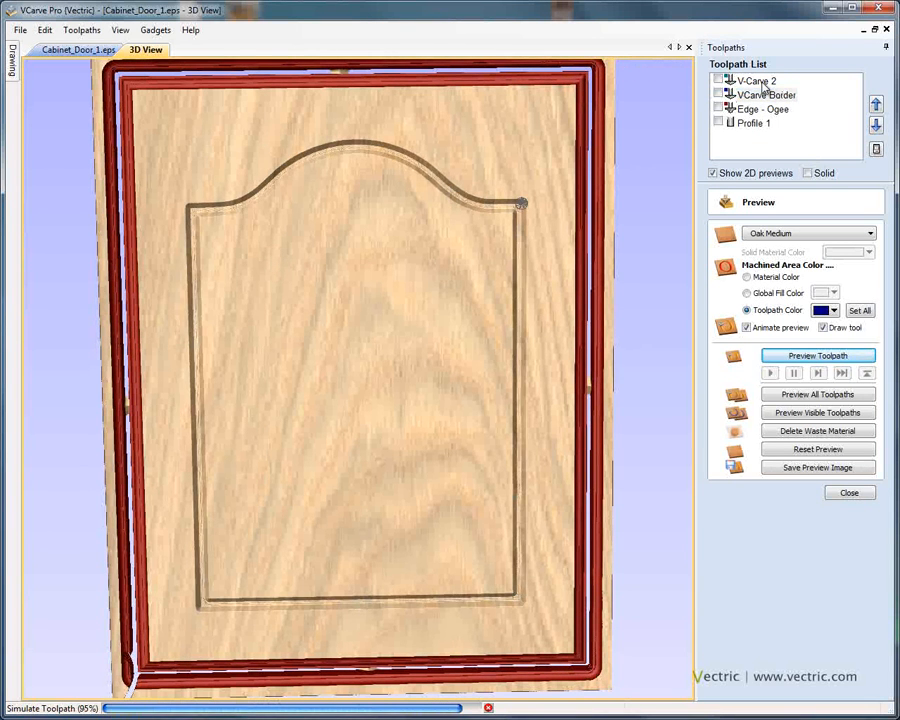
pyautogui.click(760, 82)
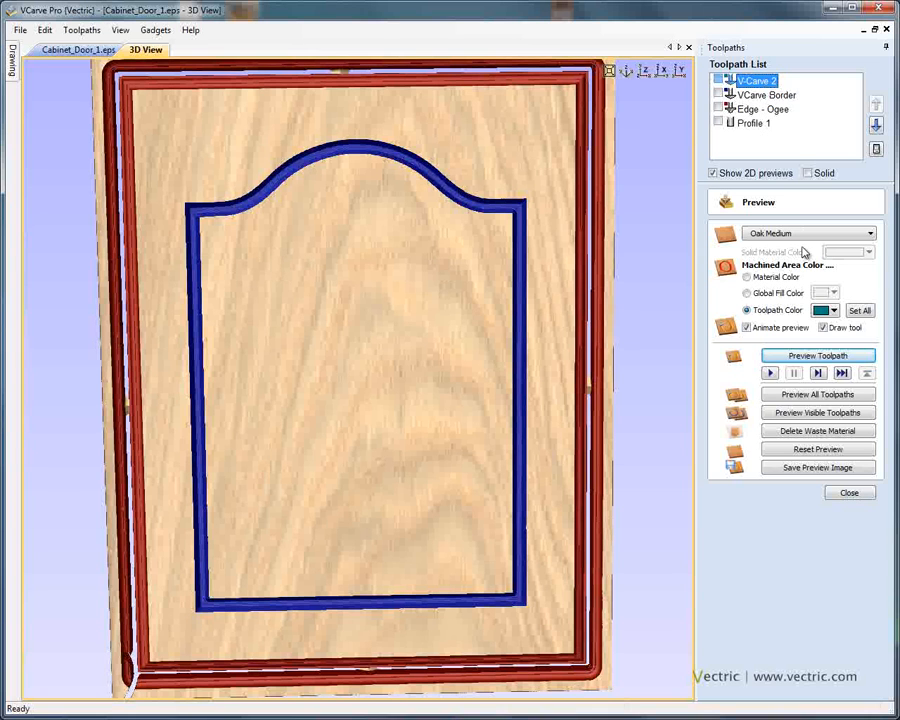
pyautogui.click(810, 358)
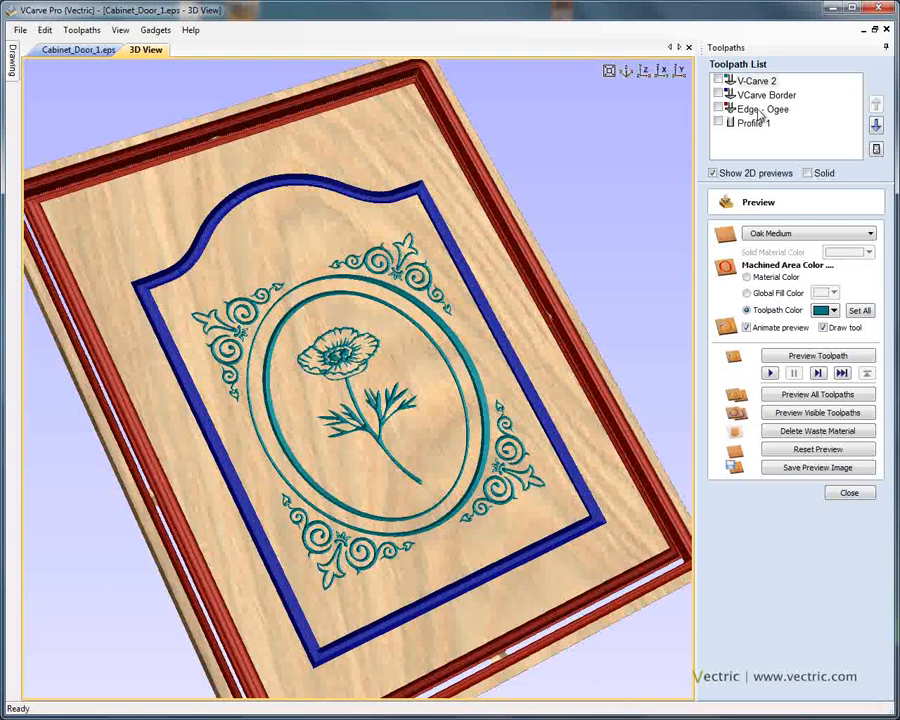
# - Try an orange toolpath colour on Edge - Ogee and set it back to dark red
pyautogui.click(762, 109)
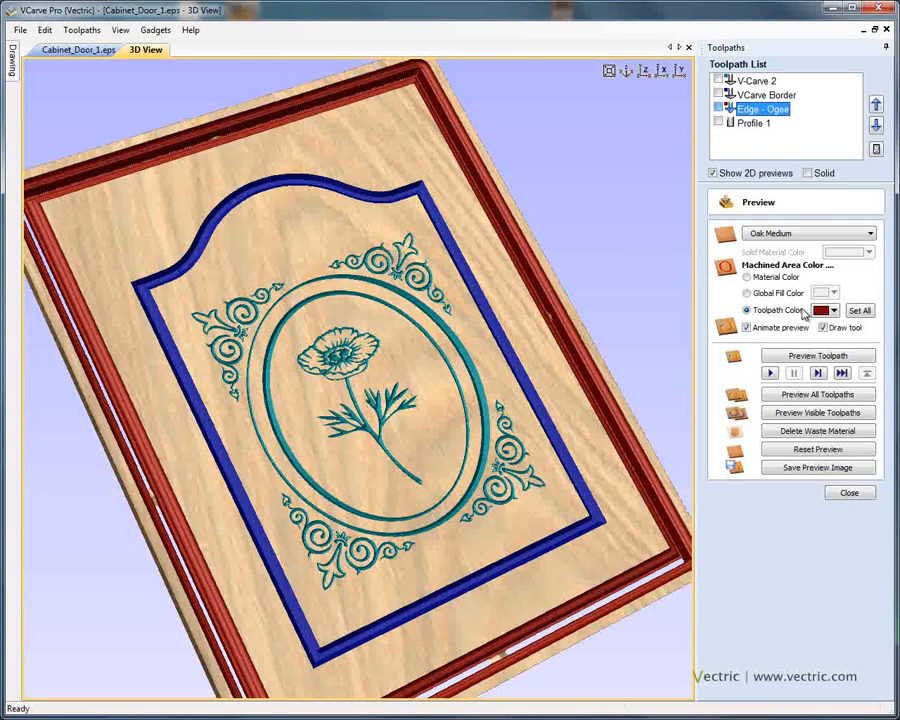
pyautogui.click(838, 314)
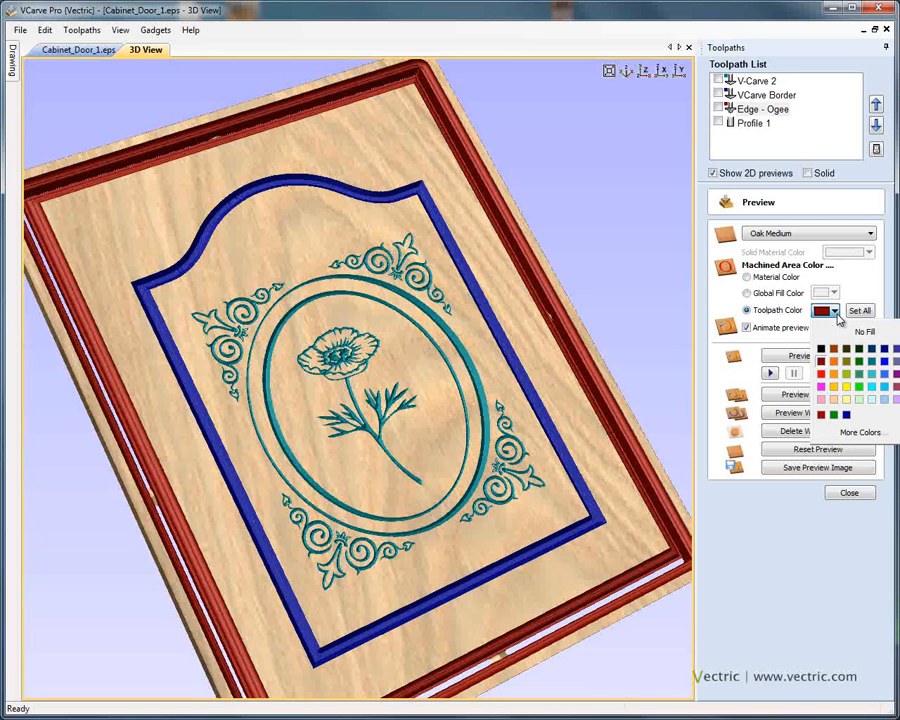
pyautogui.click(834, 386)
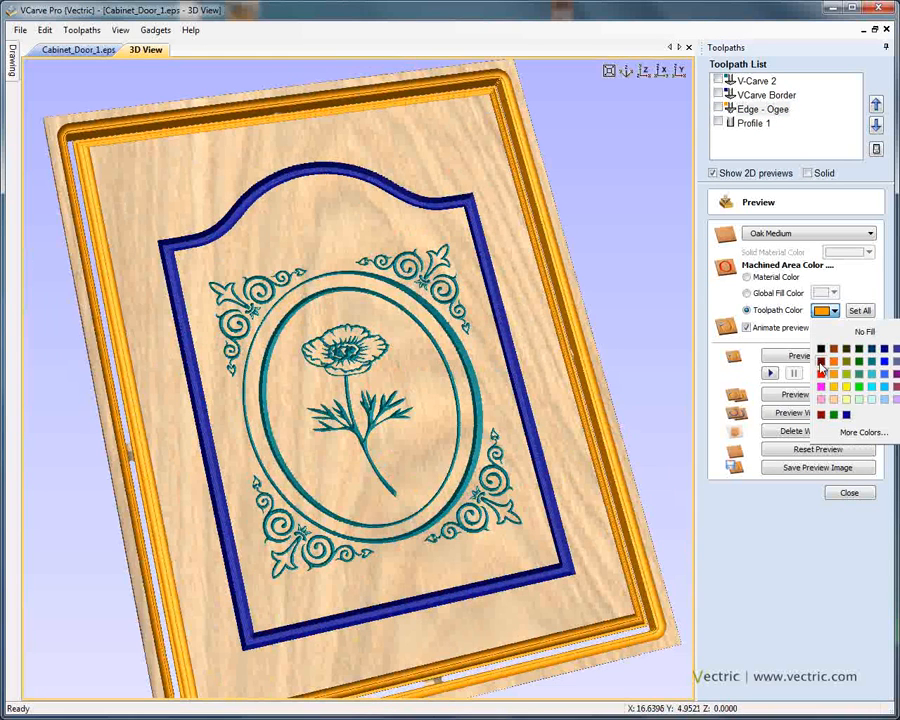
pyautogui.click(820, 370)
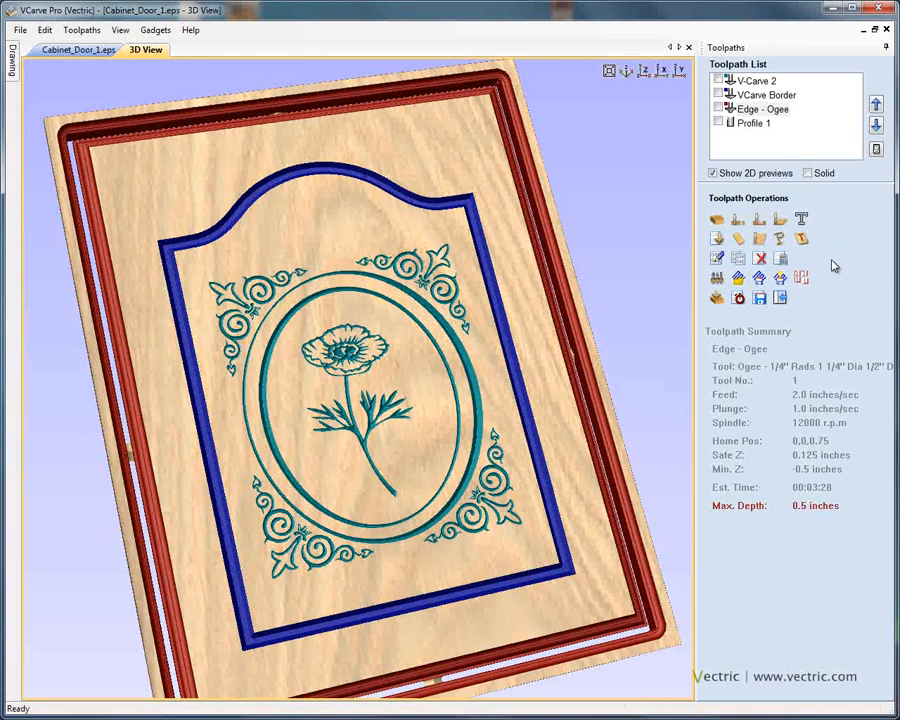
# - View the estimated total and individual machining times for the door's toolpaths
pyautogui.click(738, 298)
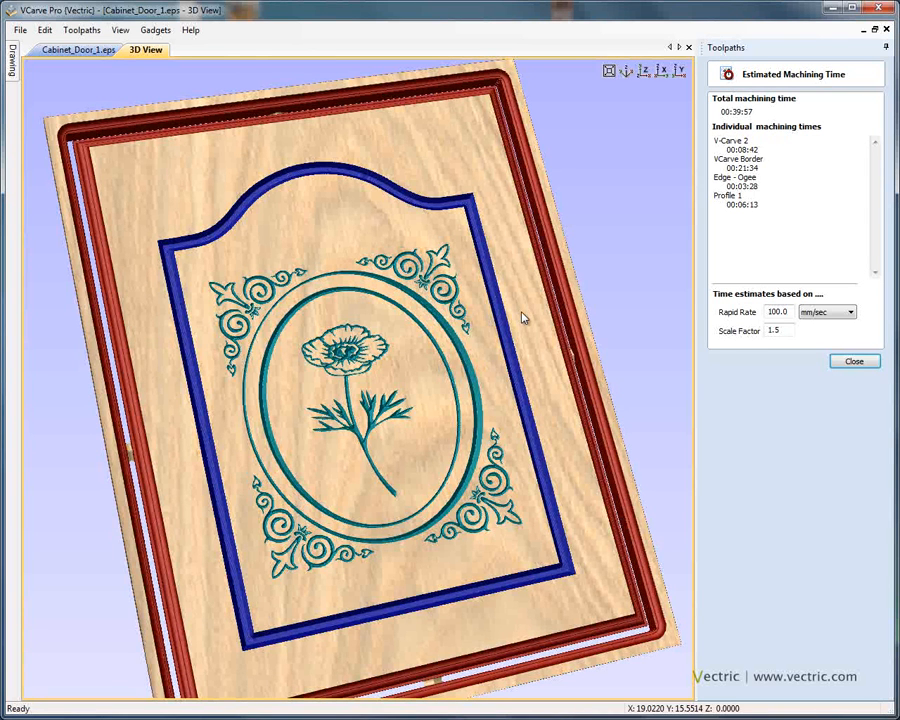
pyautogui.click(854, 361)
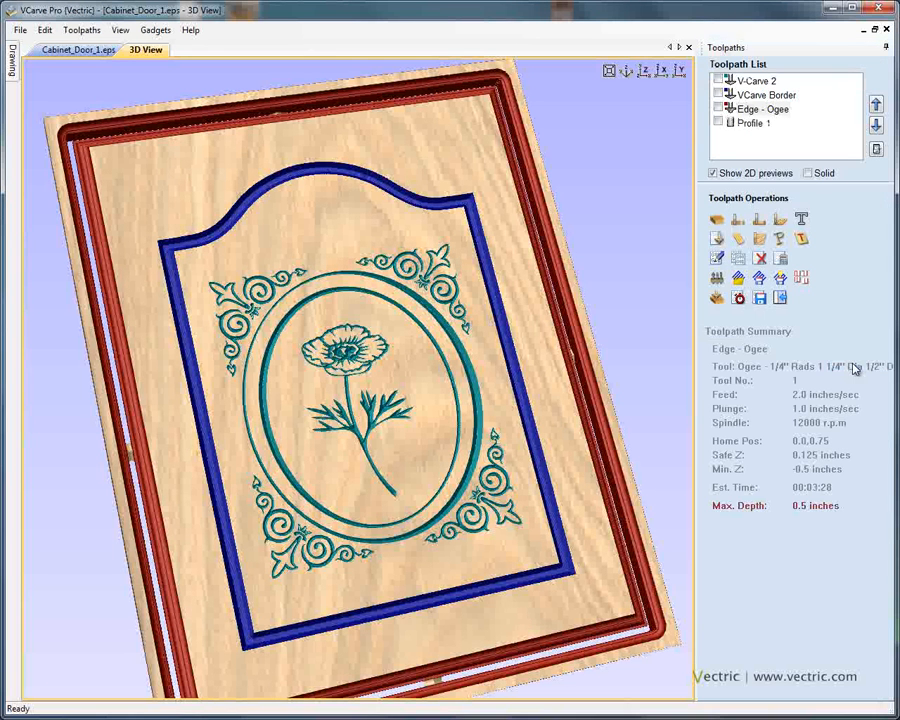
# - Try to save V-Carve 2 and VCarve Border together in one G-Code Arcs (inch) file named V-Carve 2.tap
pyautogui.click(760, 82)
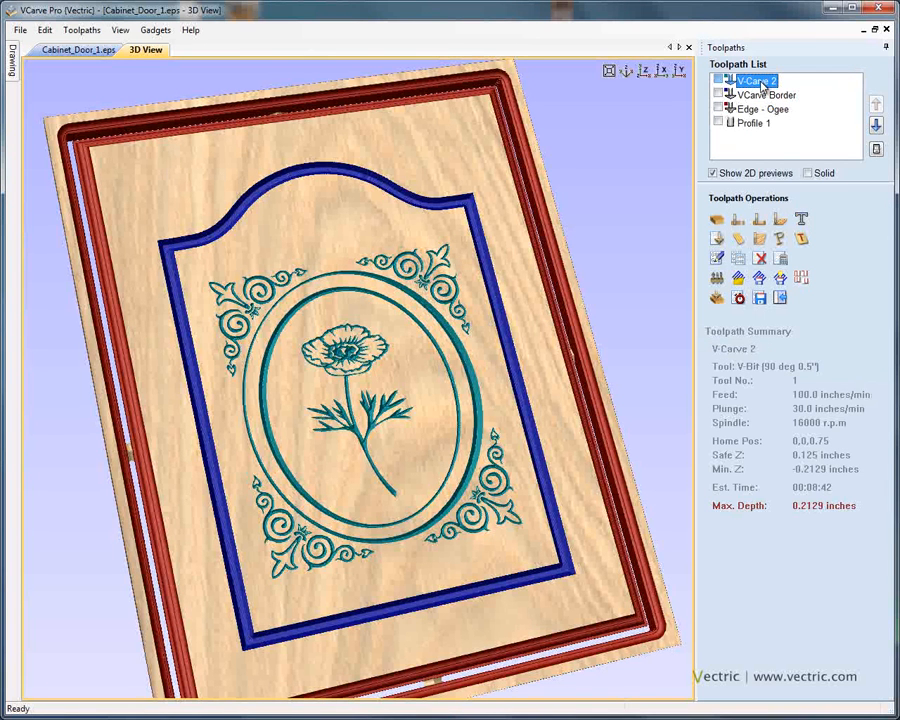
pyautogui.click(776, 228)
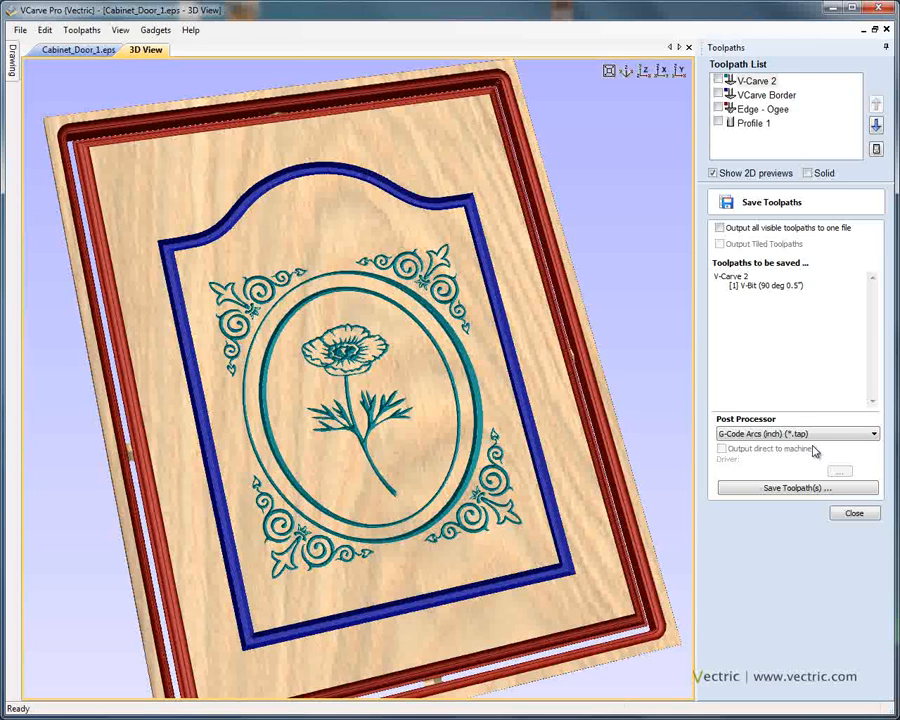
pyautogui.click(752, 81)
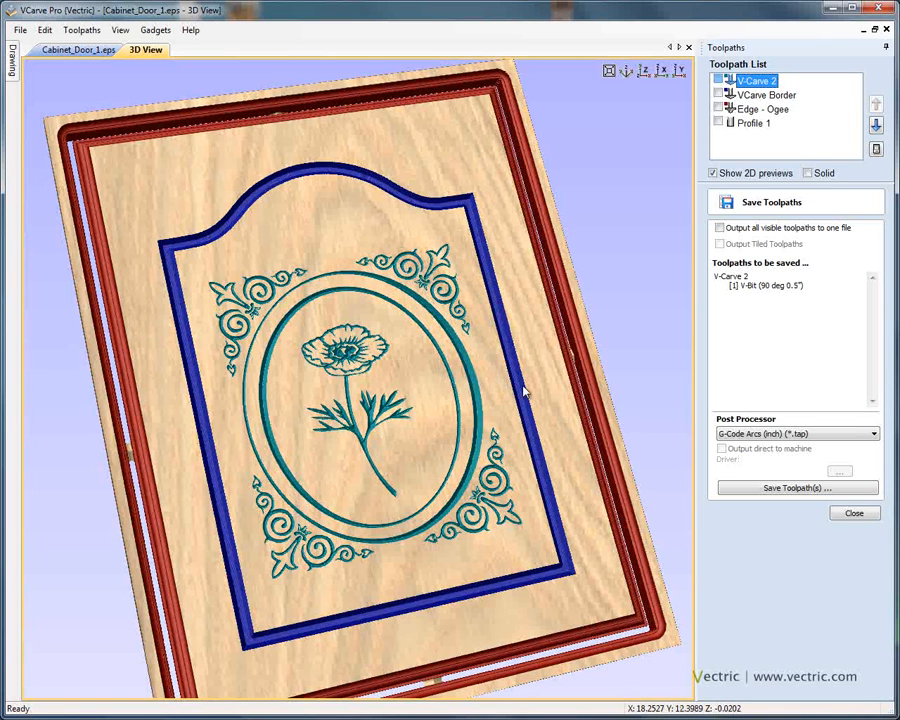
pyautogui.click(718, 80)
pyautogui.click(718, 94)
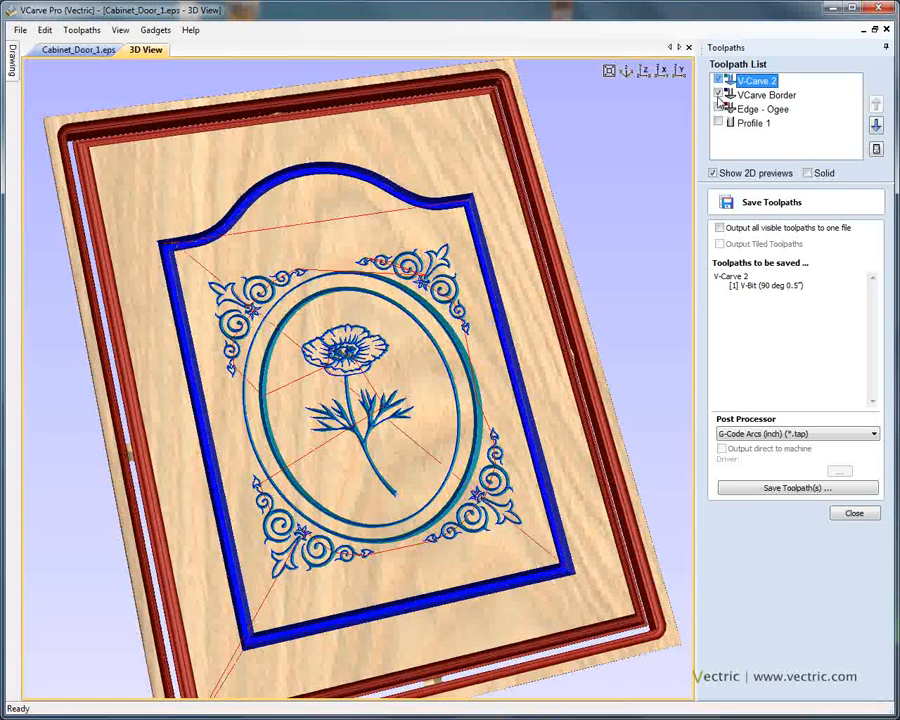
pyautogui.click(720, 229)
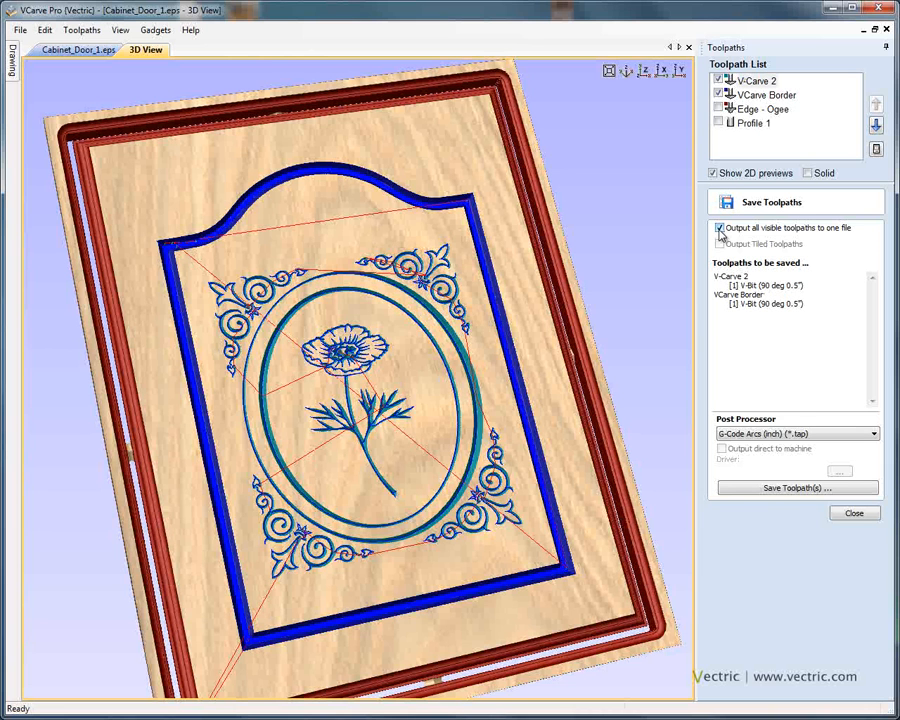
pyautogui.click(797, 487)
pyautogui.click(470, 574)
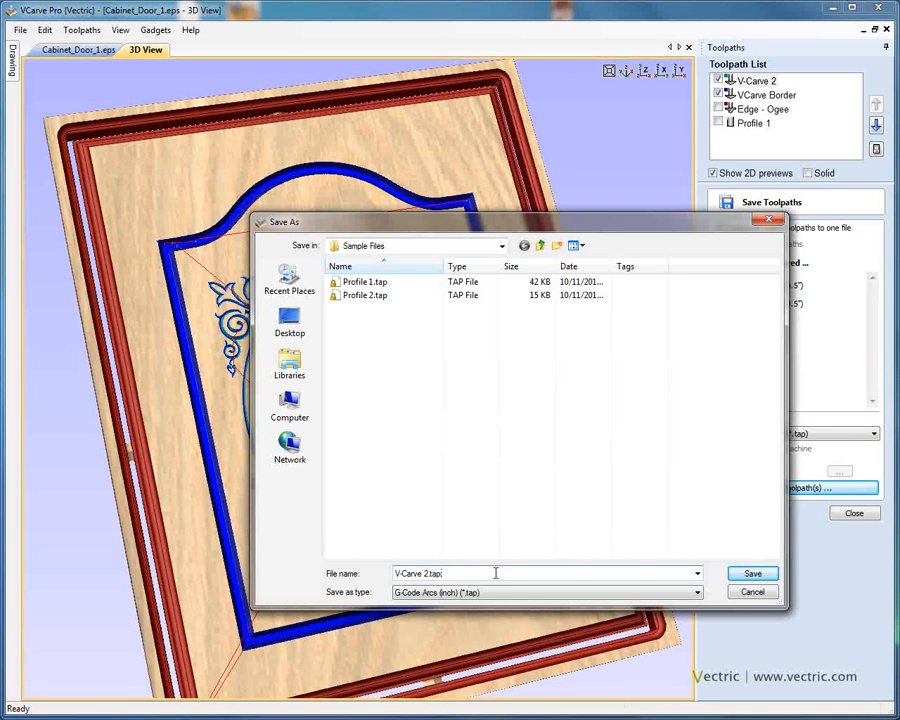
pyautogui.click(750, 594)
# - Try to save Edge - Ogee to its own file, Edge - Ogee.tap, and select Profile 1 for separate output
pyautogui.click(758, 109)
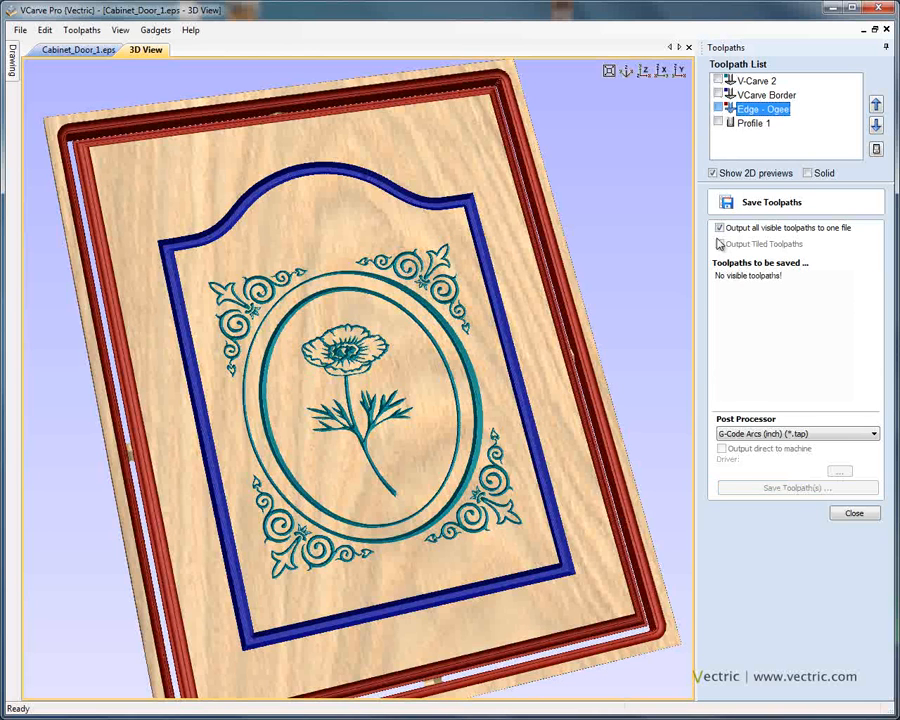
pyautogui.click(719, 228)
pyautogui.click(794, 487)
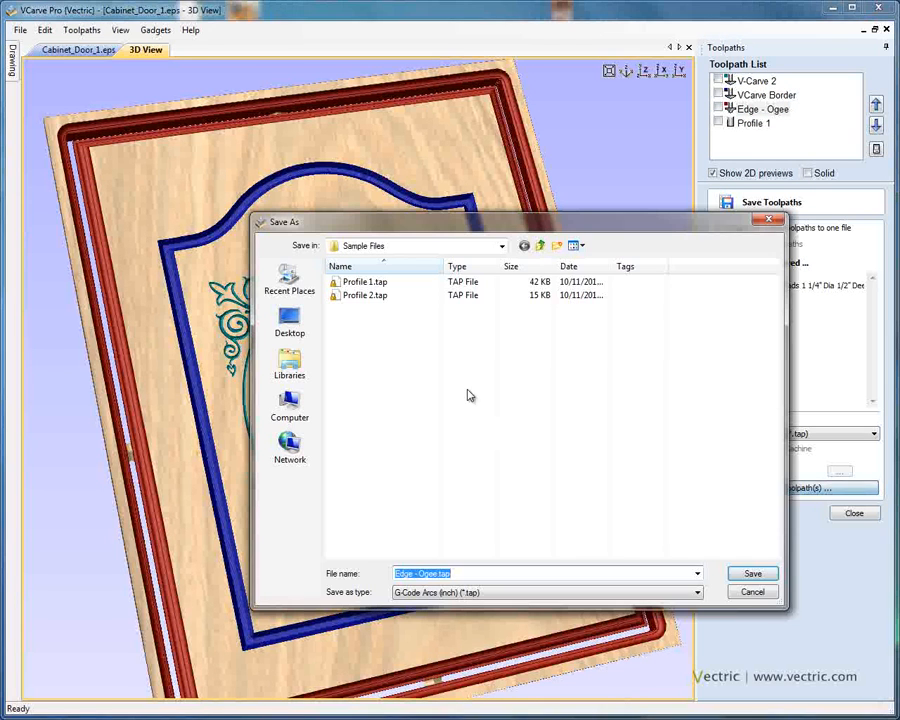
pyautogui.click(753, 593)
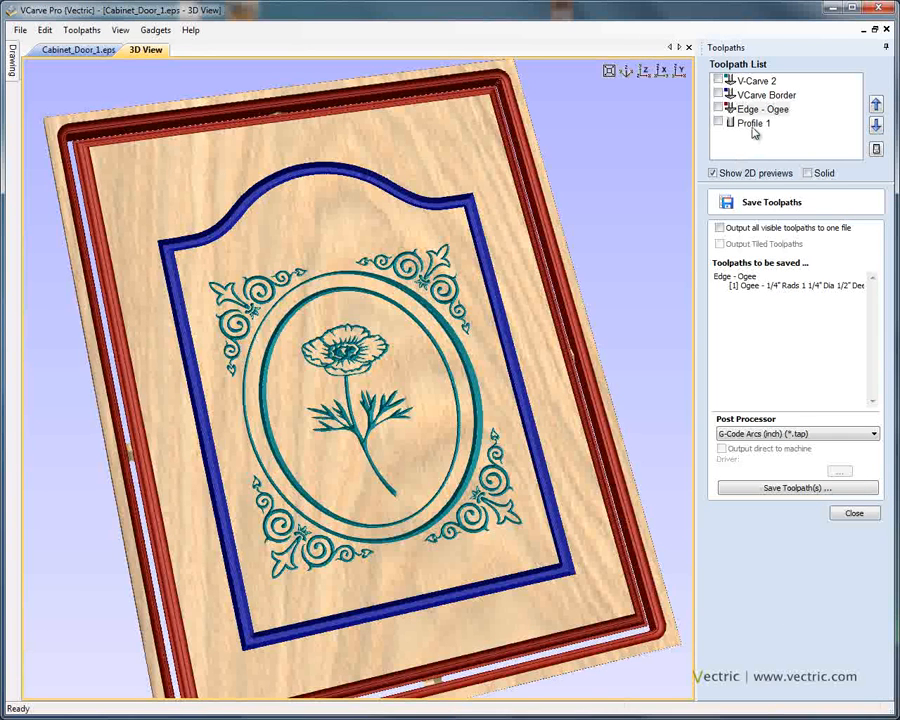
pyautogui.click(753, 124)
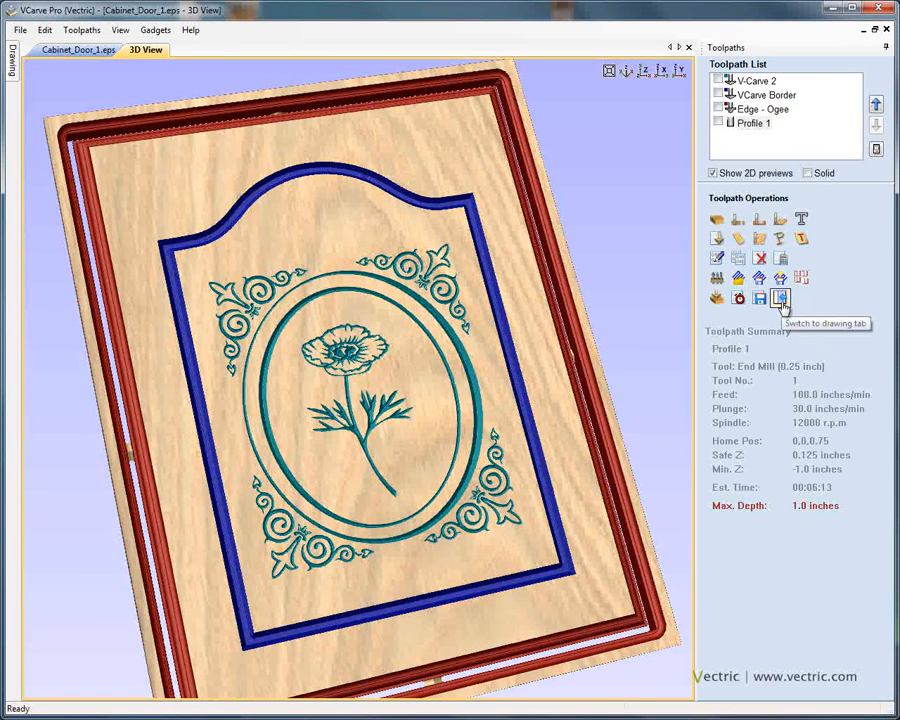
# - Switch to the 2D drawing layout and view the Mirror options
pyautogui.click(781, 299)
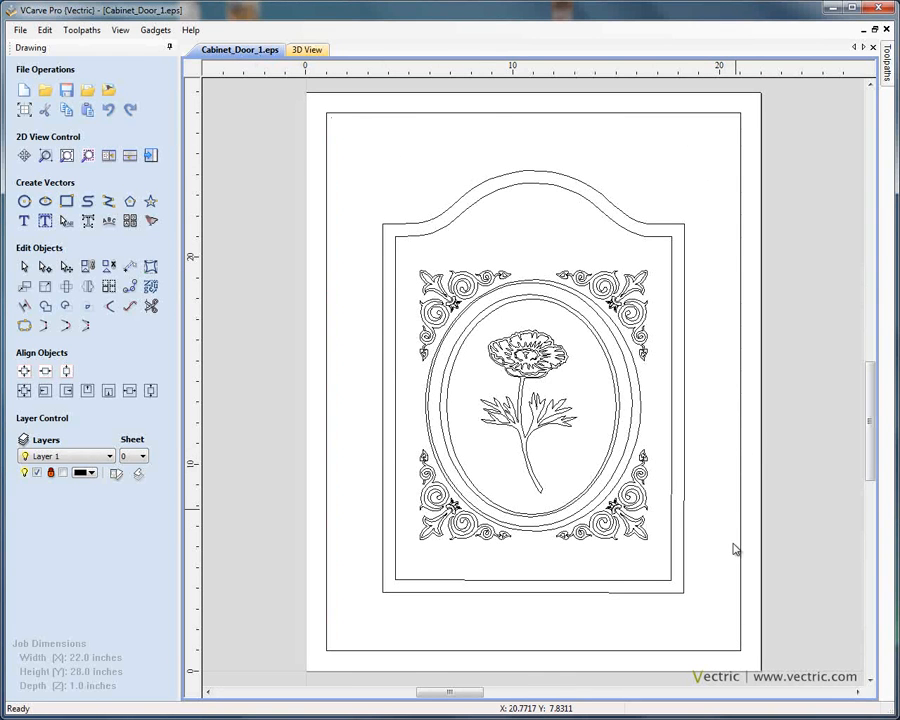
pyautogui.click(87, 287)
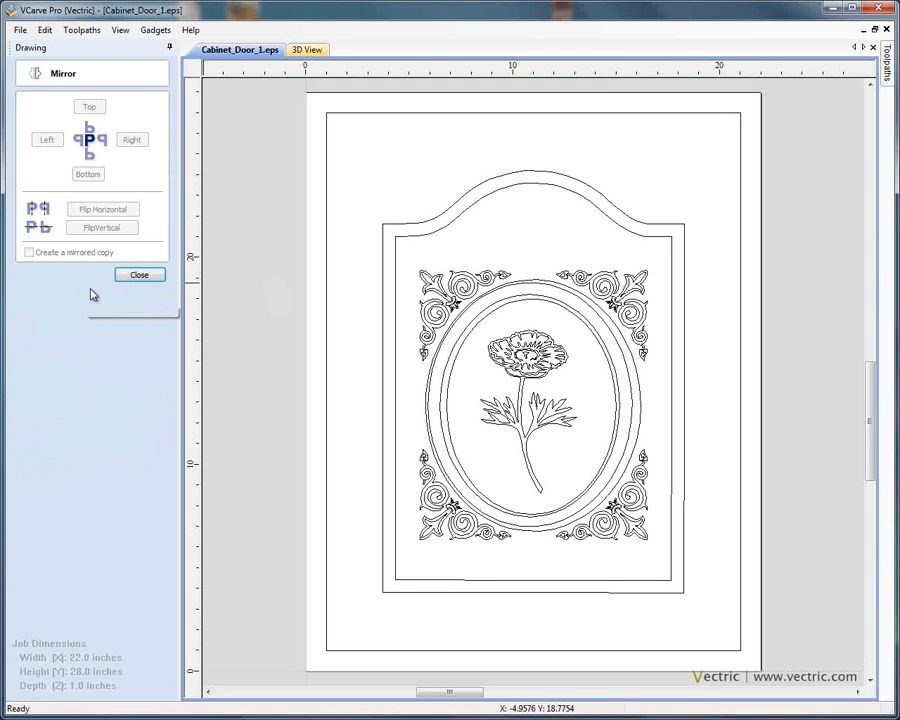
pyautogui.click(141, 278)
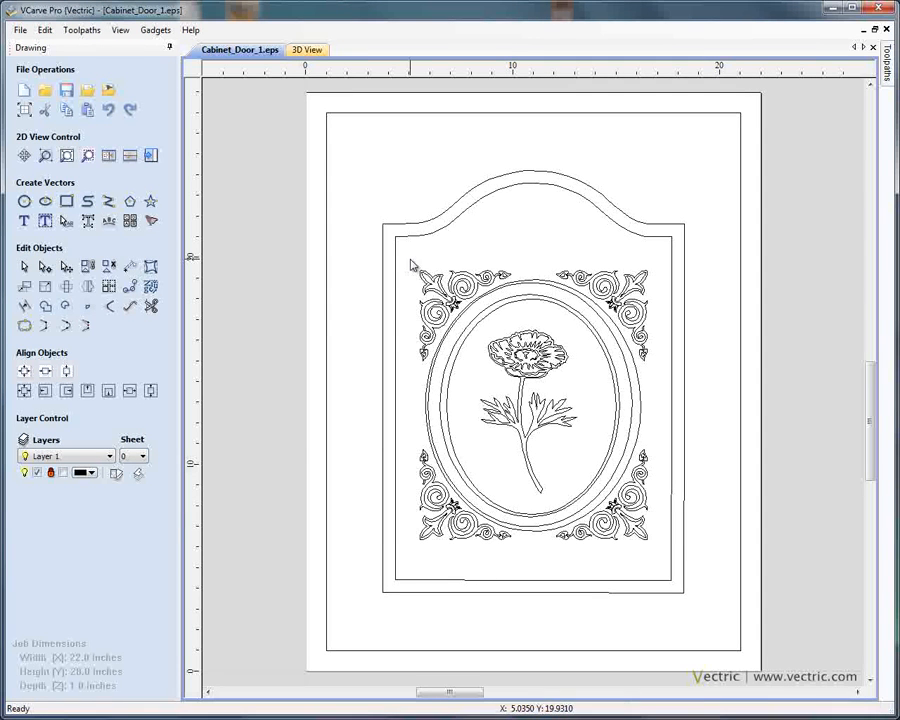
# - Select the central flower and scale it down to about 3.5 by 5.93 inches, keeping it within the oval
pyautogui.moveTo(410, 259); pyautogui.dragTo(508, 382)
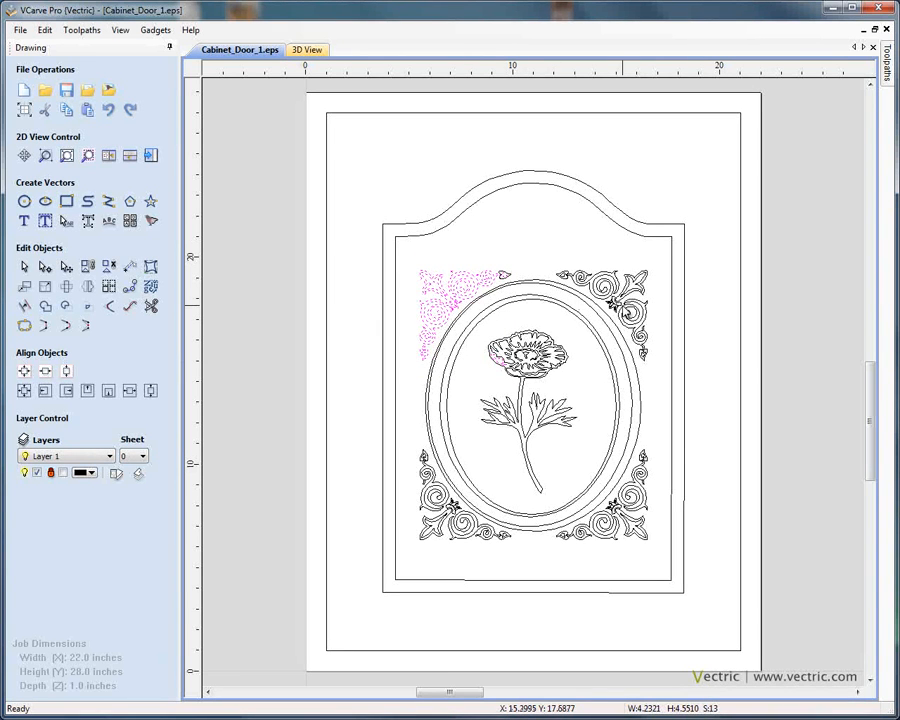
pyautogui.click(516, 227)
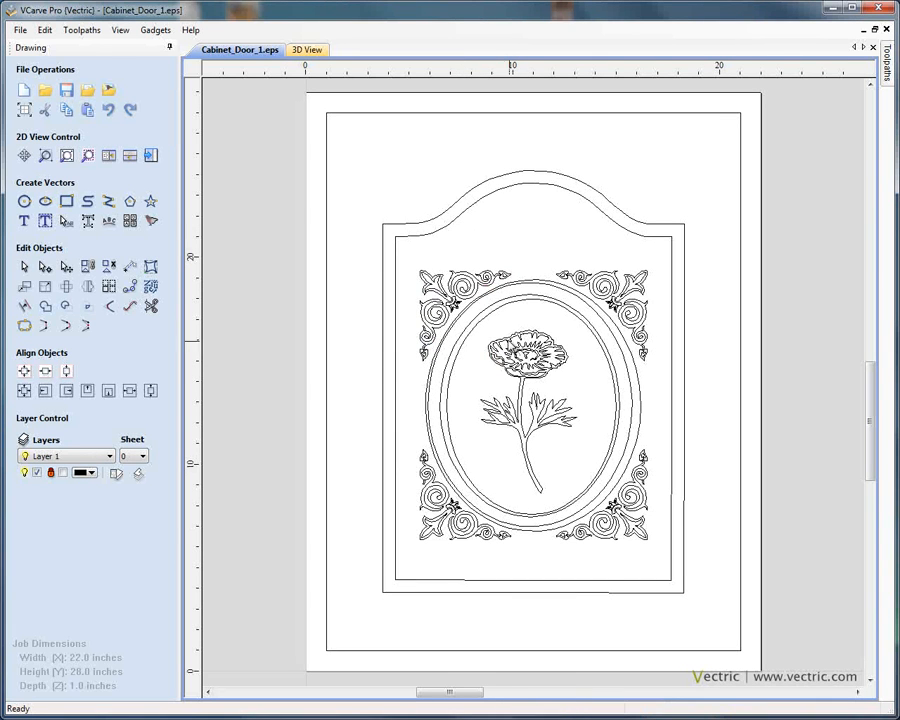
pyautogui.moveTo(498, 335); pyautogui.dragTo(590, 508)
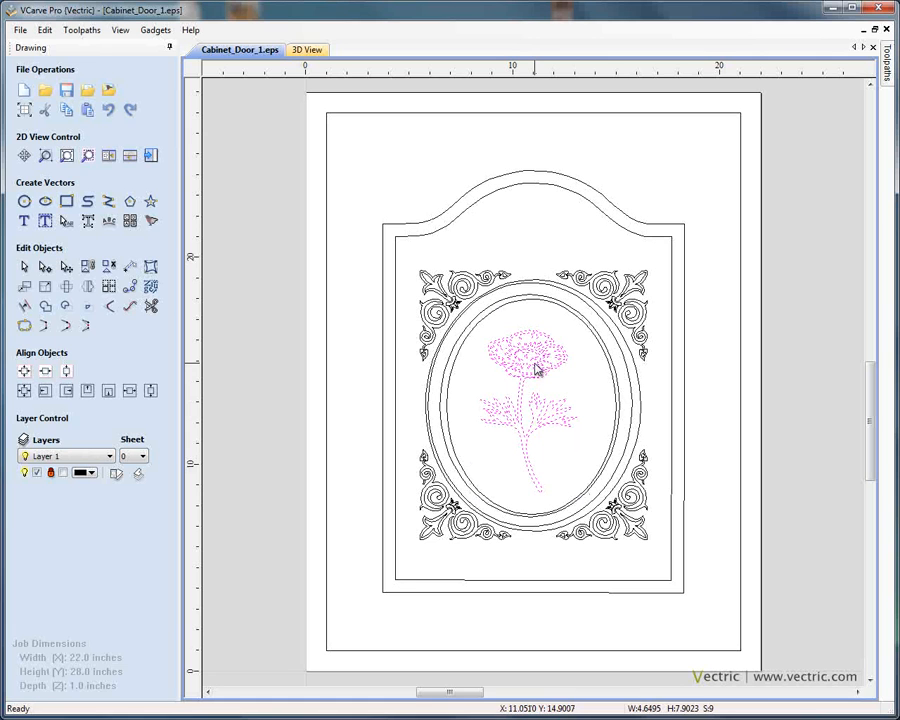
pyautogui.click(564, 351)
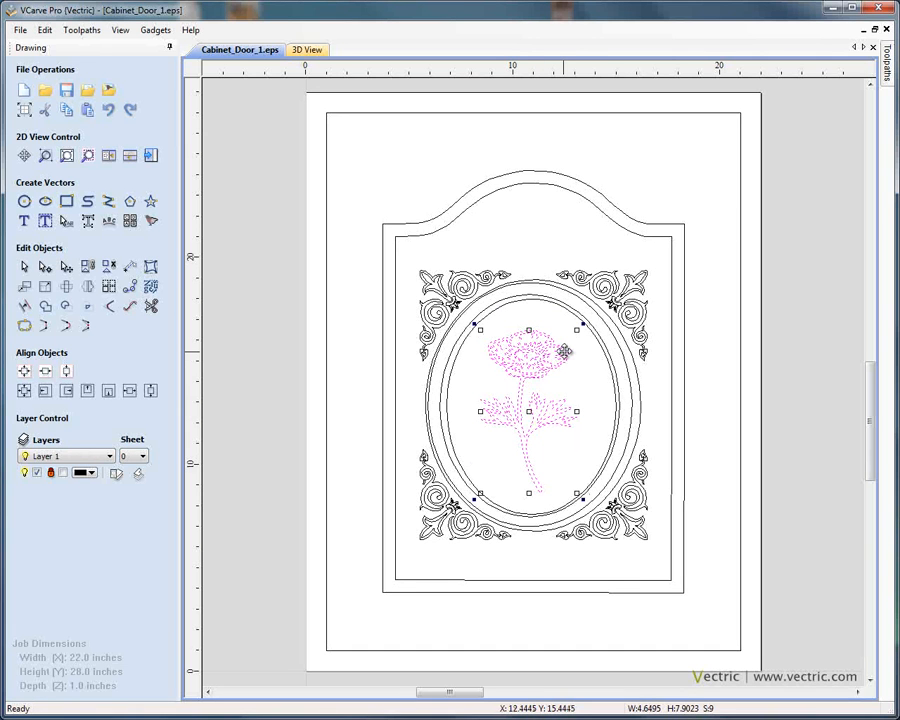
pyautogui.moveTo(577, 328); pyautogui.dragTo(565, 349)
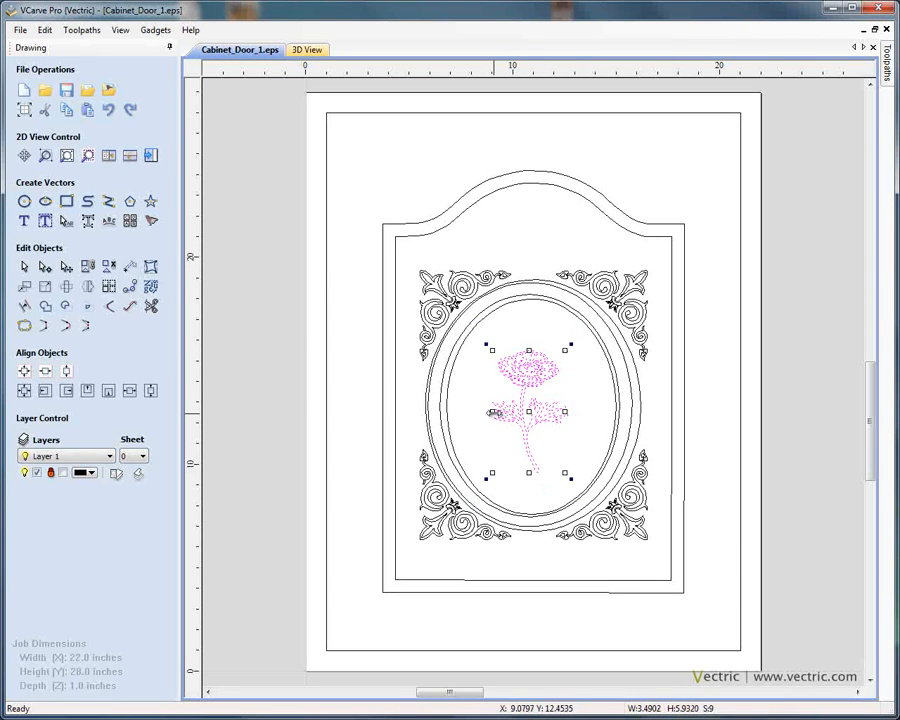
pyautogui.moveTo(494, 412)
pyautogui.mouseDown()
pyautogui.moveTo(610, 410)
pyautogui.moveTo(488, 413)
pyautogui.mouseUp()
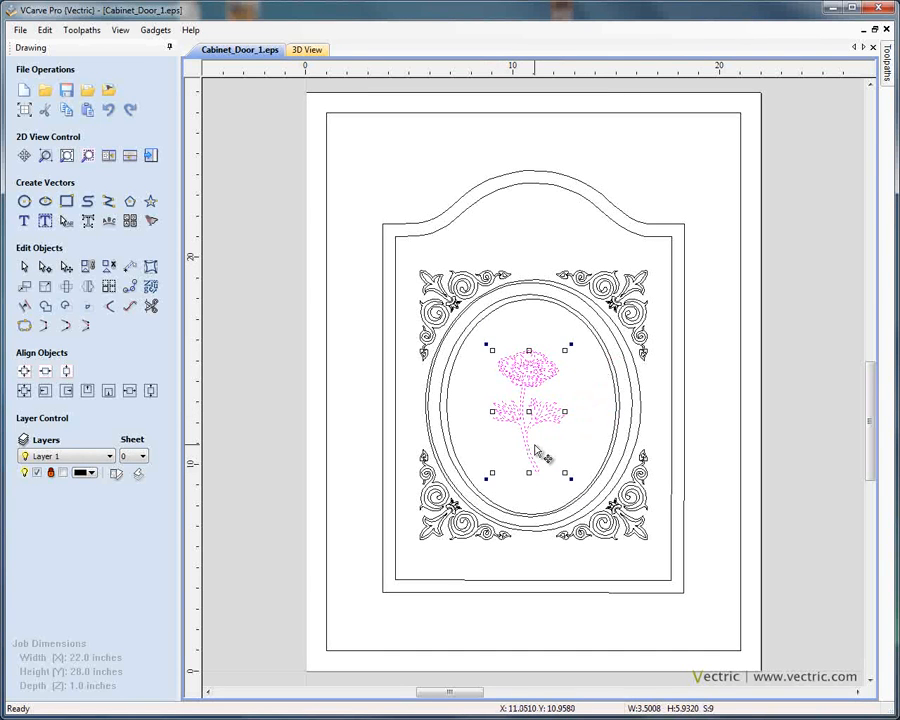
# - Open Fit Curves to Vectors for the inner arched border and examine the nodes along its curved top
pyautogui.click(614, 236)
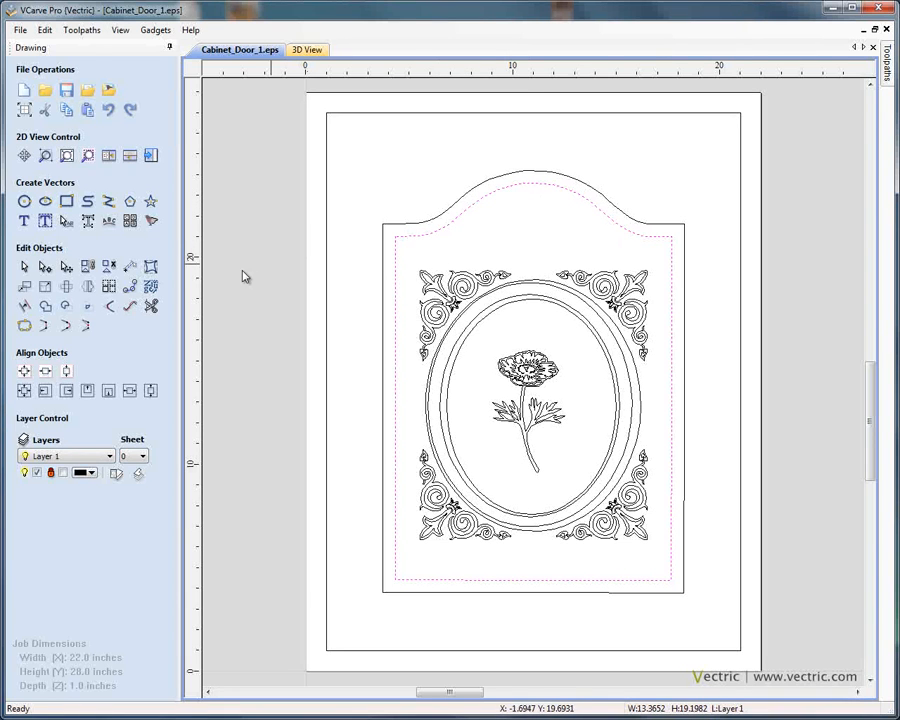
pyautogui.click(130, 307)
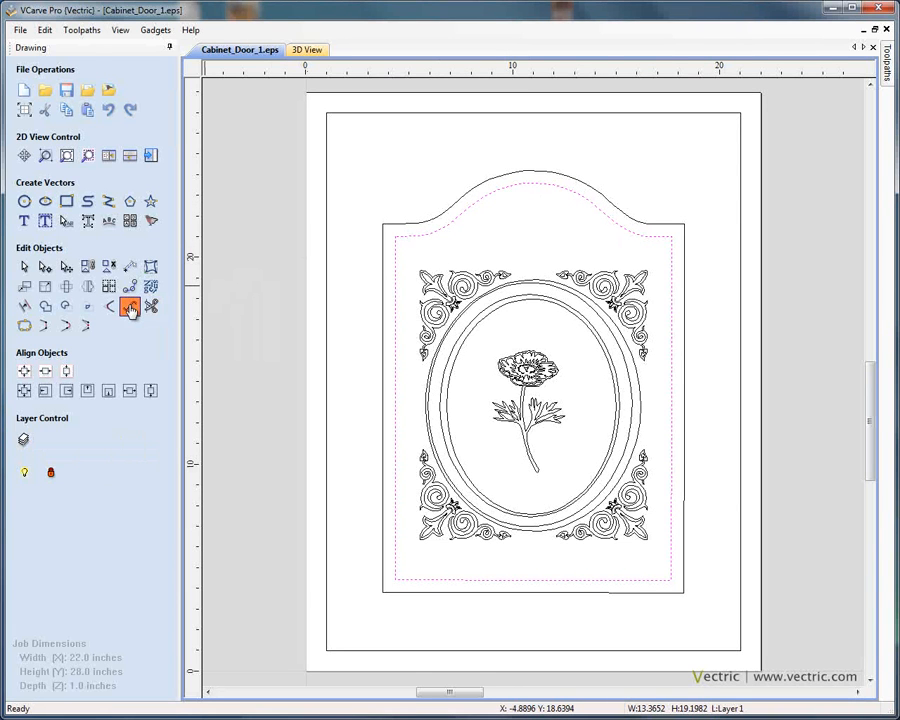
pyautogui.click(510, 217)
pyautogui.click(493, 208)
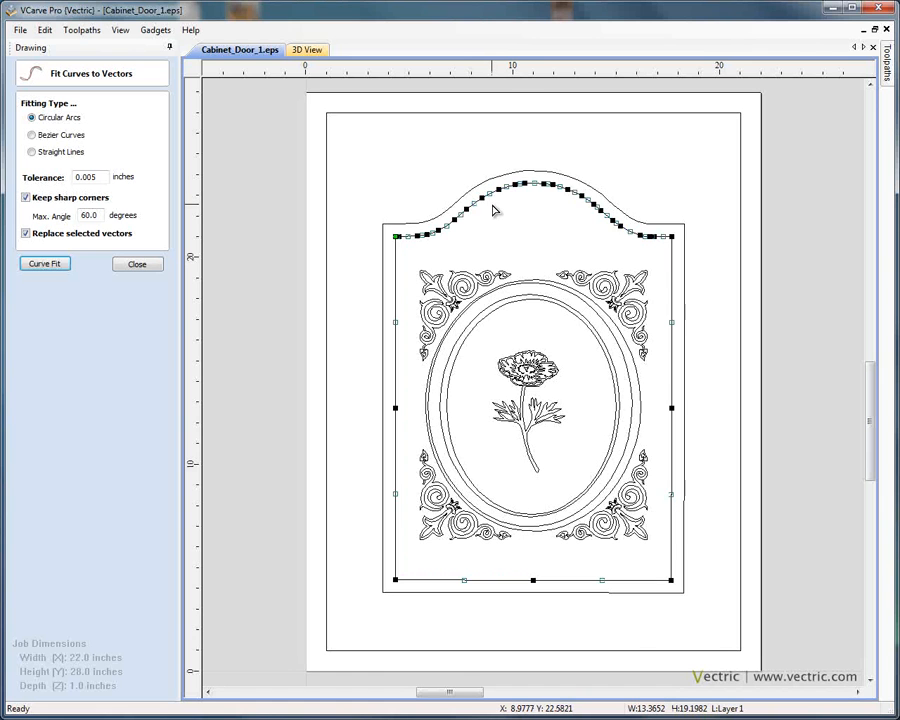
pyautogui.scroll(2, 493, 208)
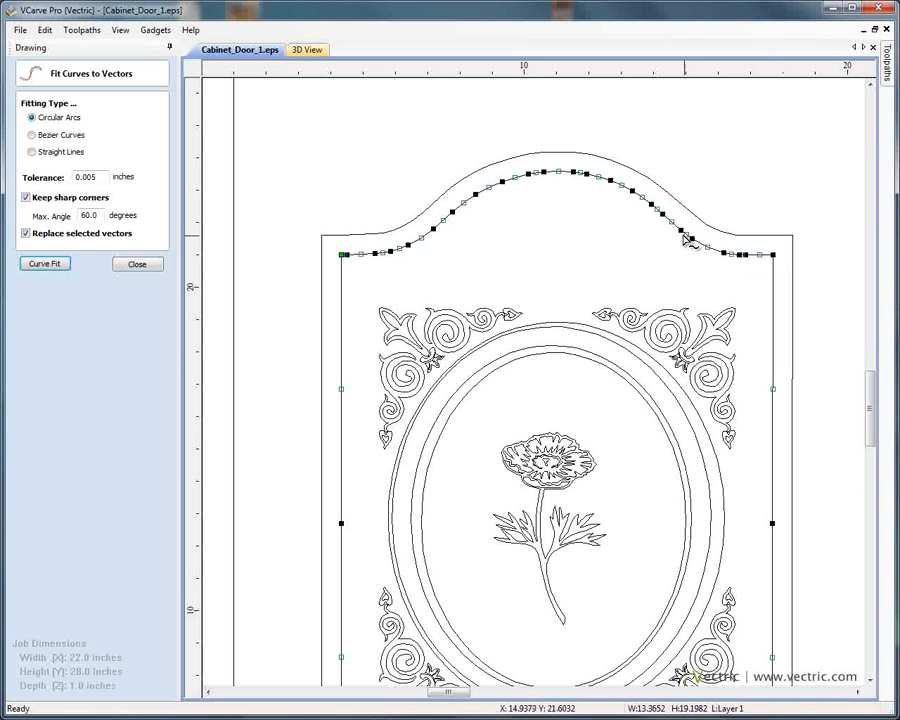
pyautogui.click(528, 156)
pyautogui.click(138, 264)
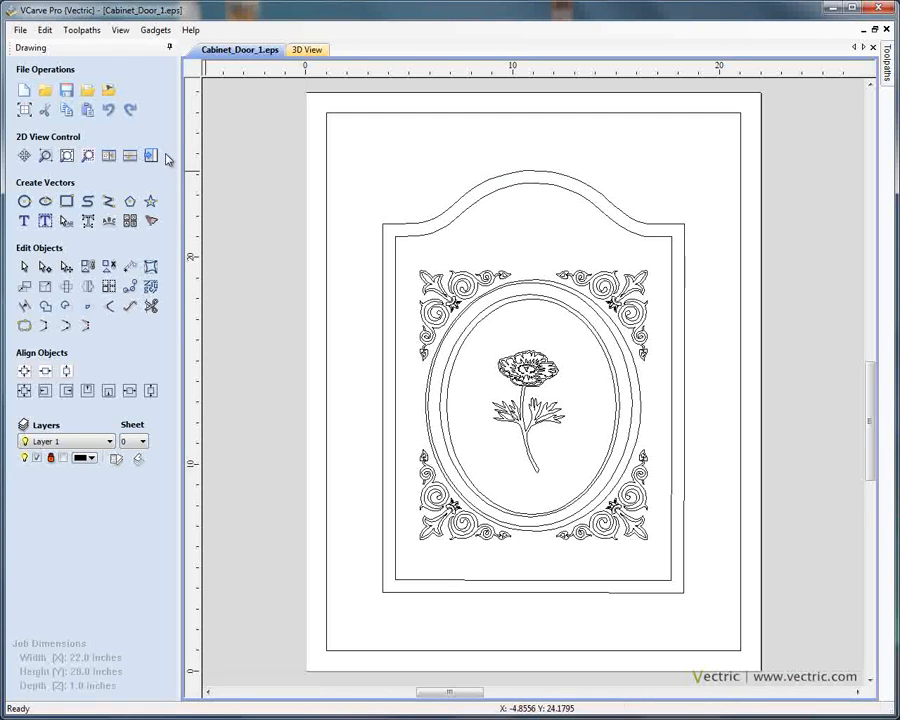
# - Switch back to the toolpath layout and show the machined door in 3D
pyautogui.click(155, 157)
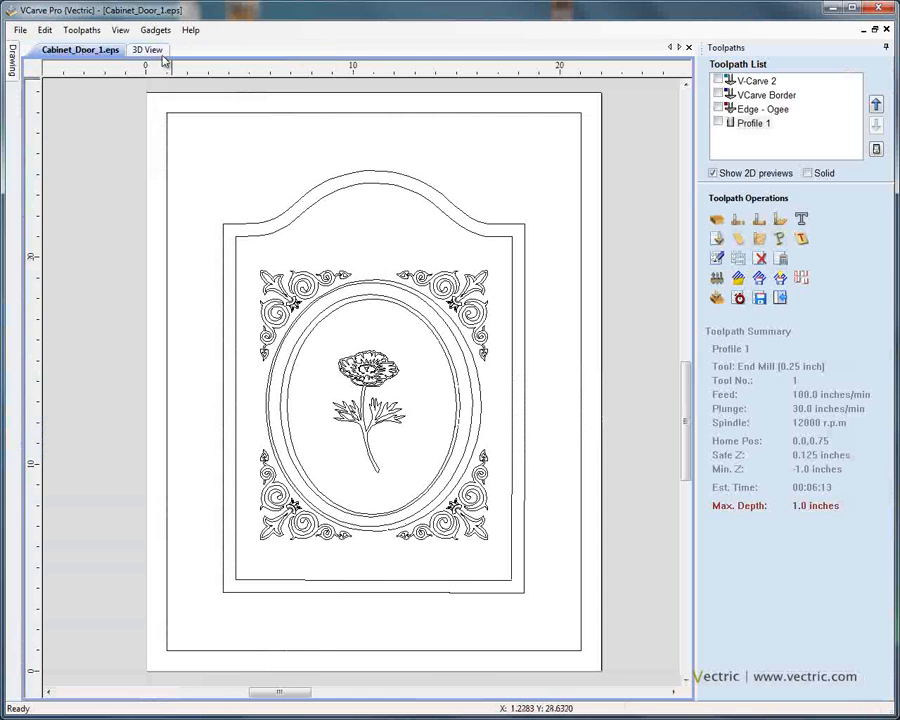
pyautogui.click(162, 55)
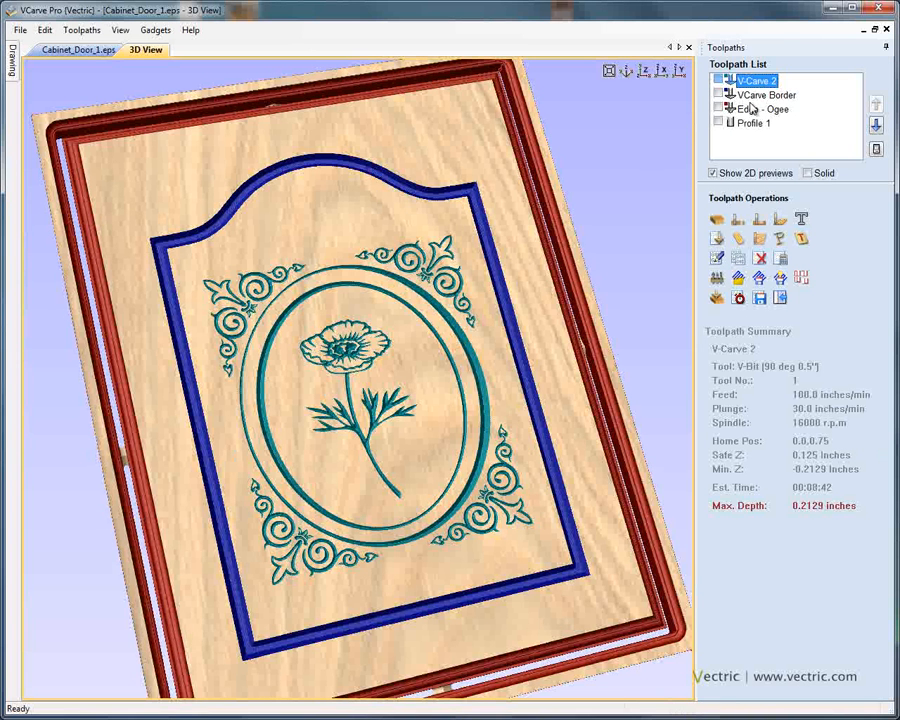
# - Examine the Edge - Ogee toolpath and its machined edge in 3D, and open Profile 1 to review its tab and lead settings
pyautogui.click(752, 110)
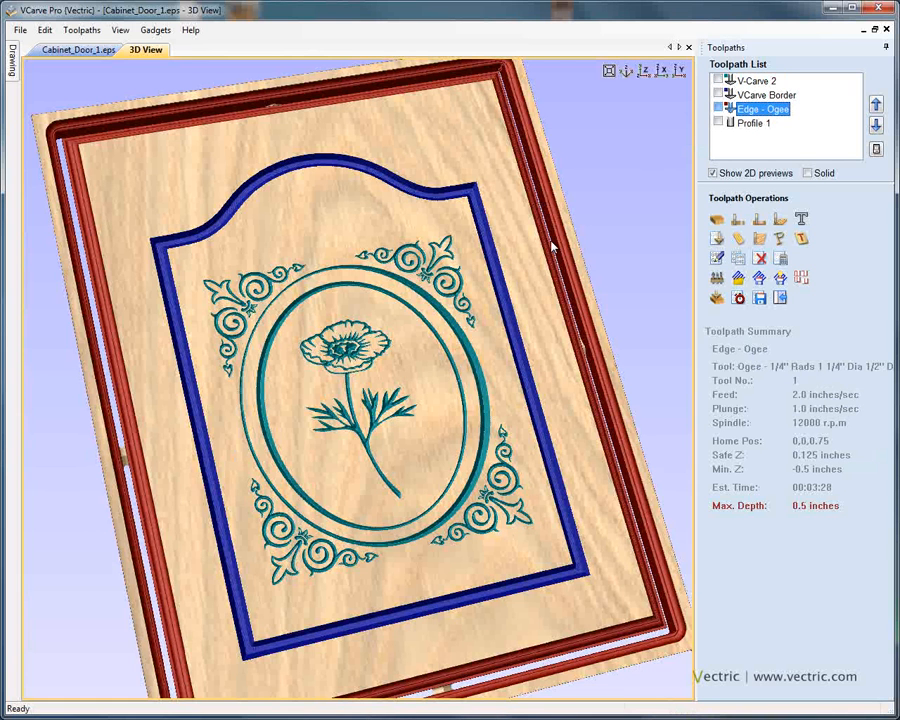
pyautogui.moveTo(552, 248); pyautogui.dragTo(577, 492)
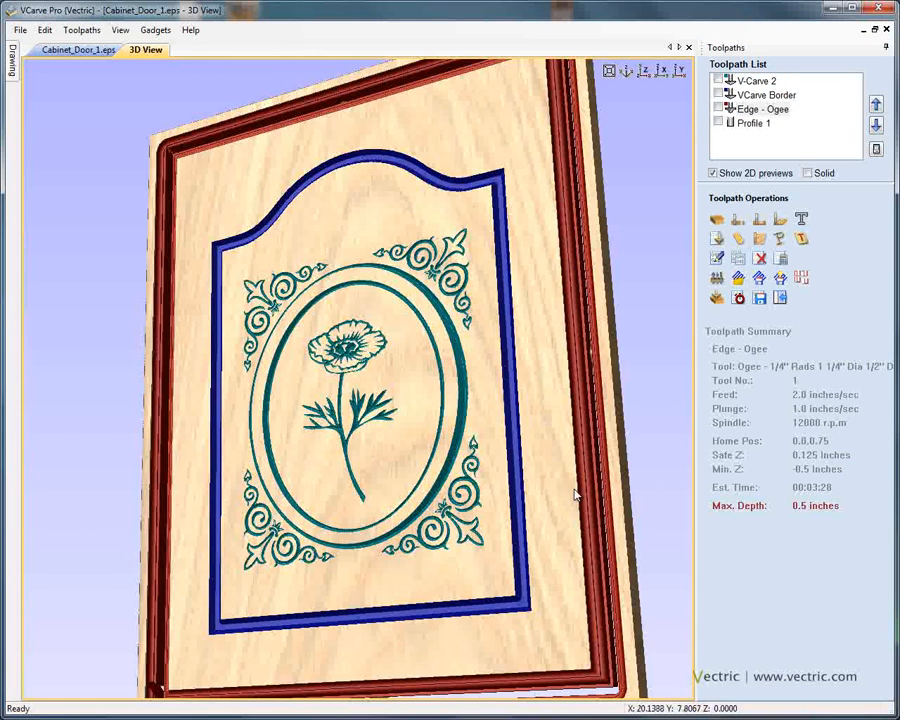
pyautogui.click(755, 124)
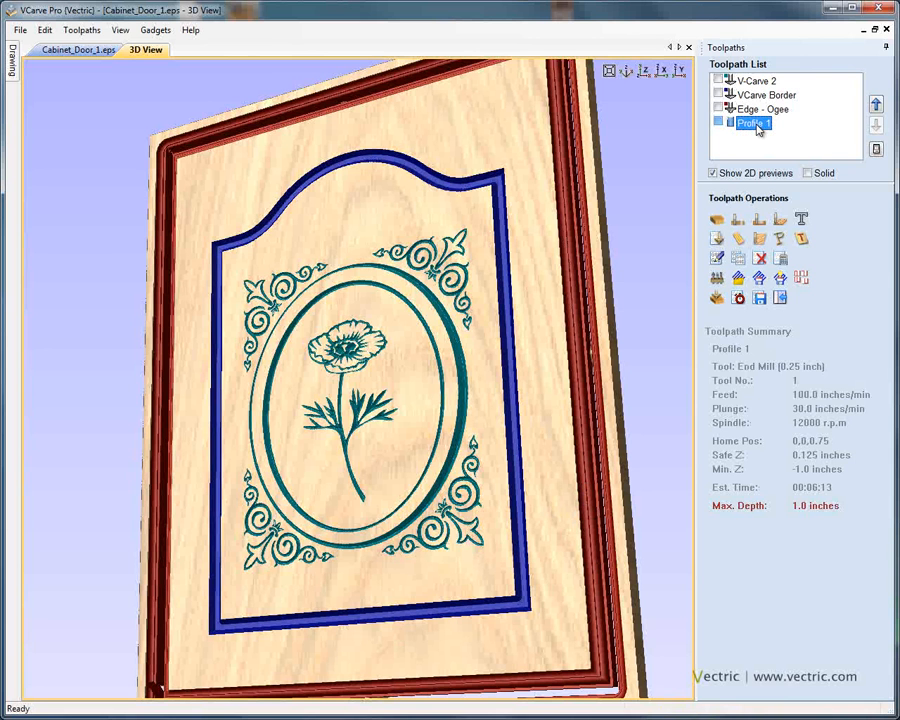
pyautogui.doubleClick(755, 124)
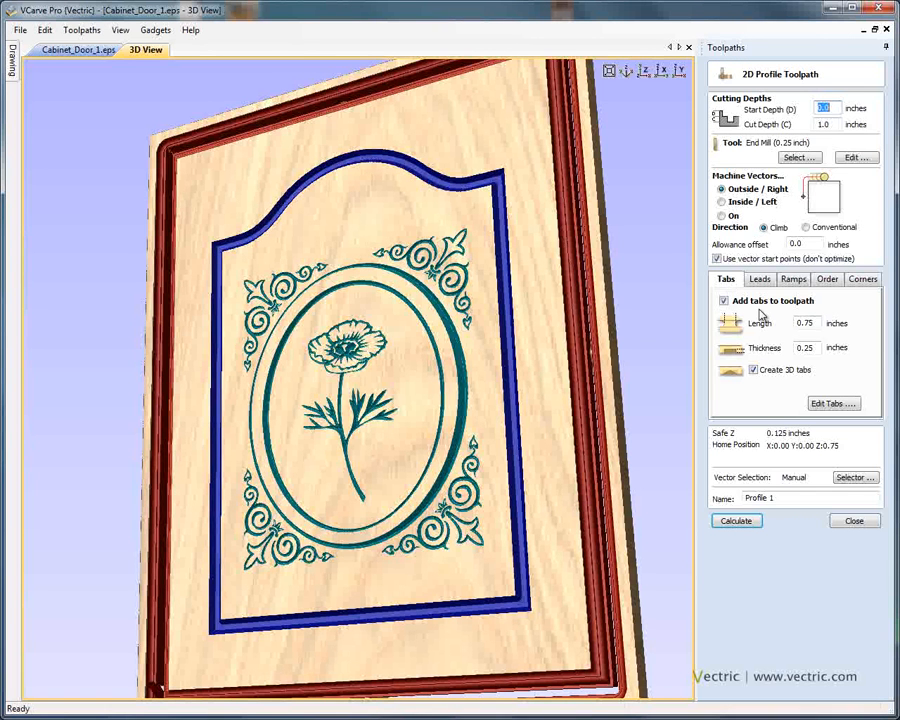
pyautogui.moveTo(582, 344); pyautogui.dragTo(615, 365)
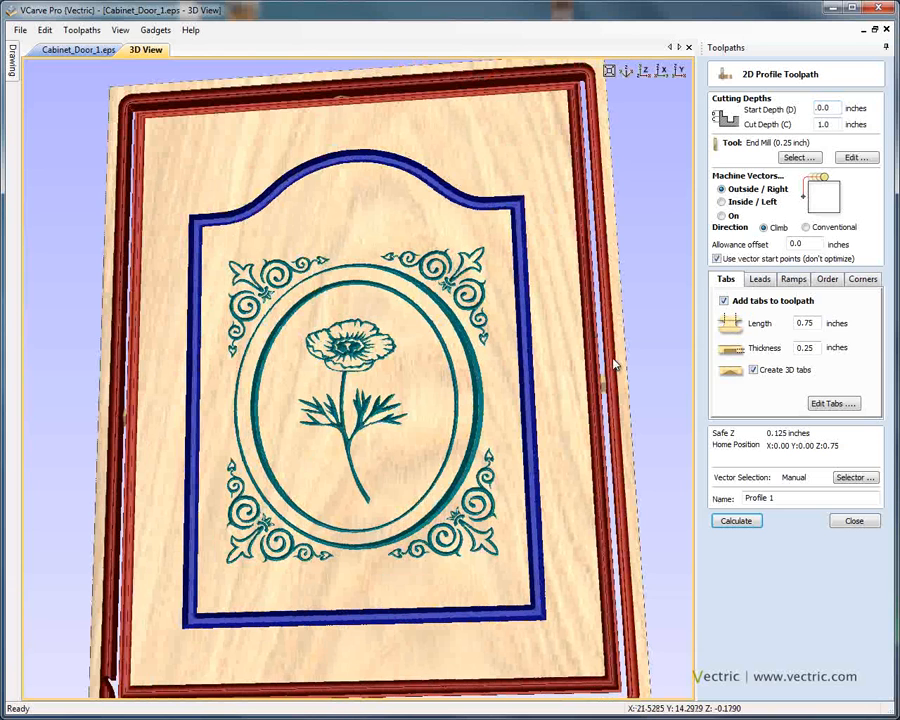
pyautogui.click(760, 279)
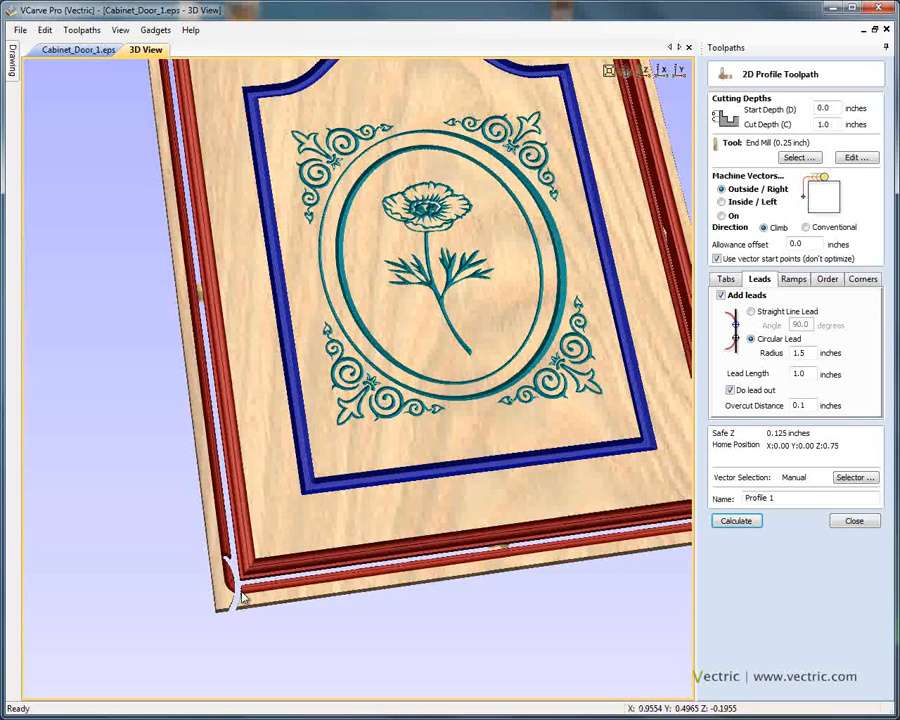
# - In the 2D drawing, try inserting a point at about Y 4.39 on the outer border's left edge as its start point, and undo it
pyautogui.click(103, 57)
pyautogui.scroll(2, 240, 474)
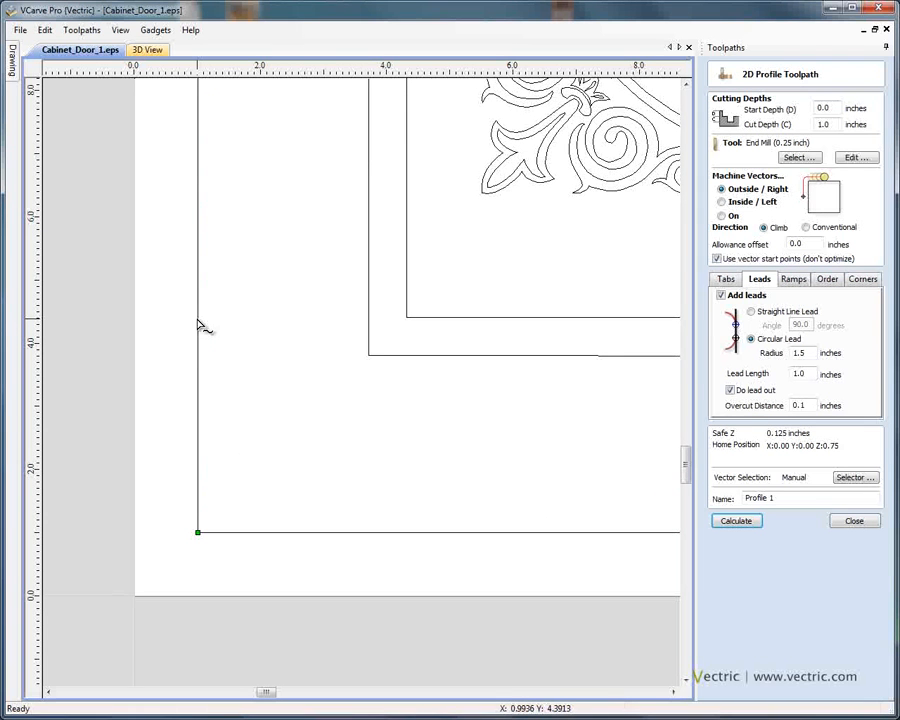
pyautogui.rightClick(198, 325)
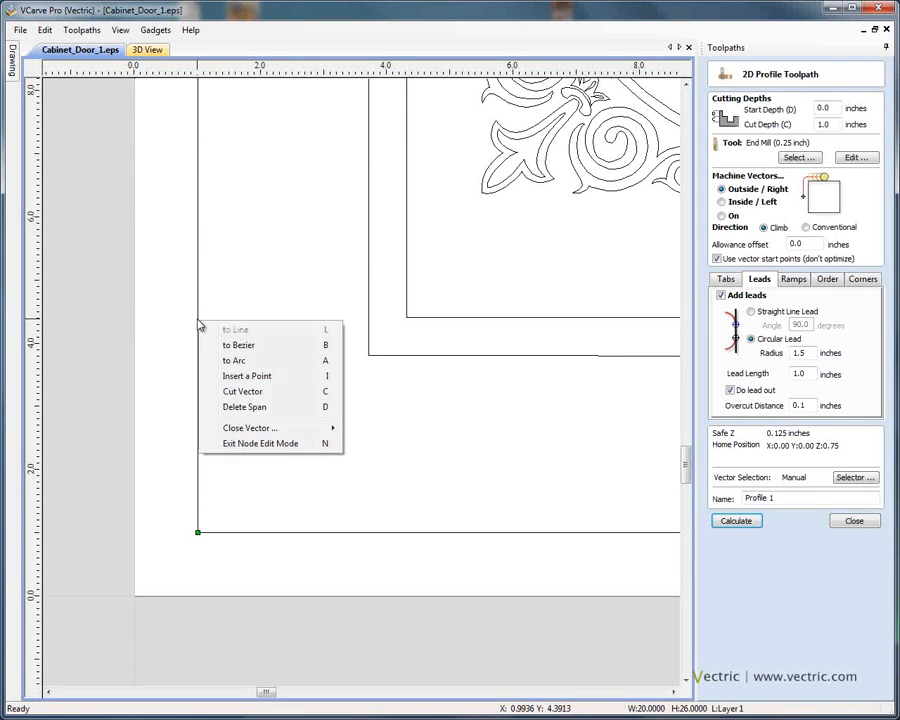
pyautogui.click(272, 377)
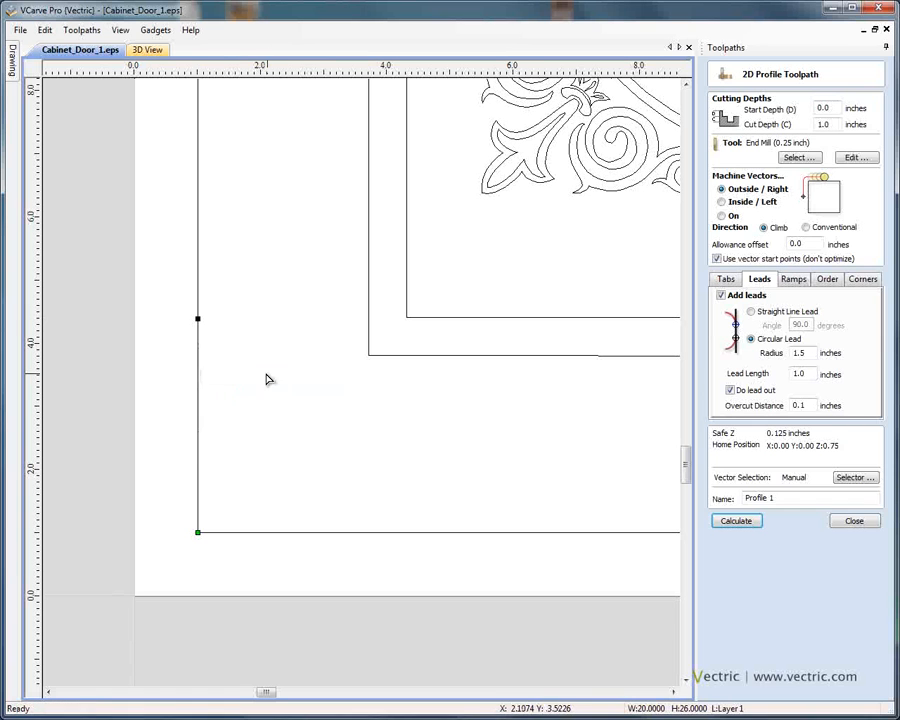
pyautogui.rightClick(199, 323)
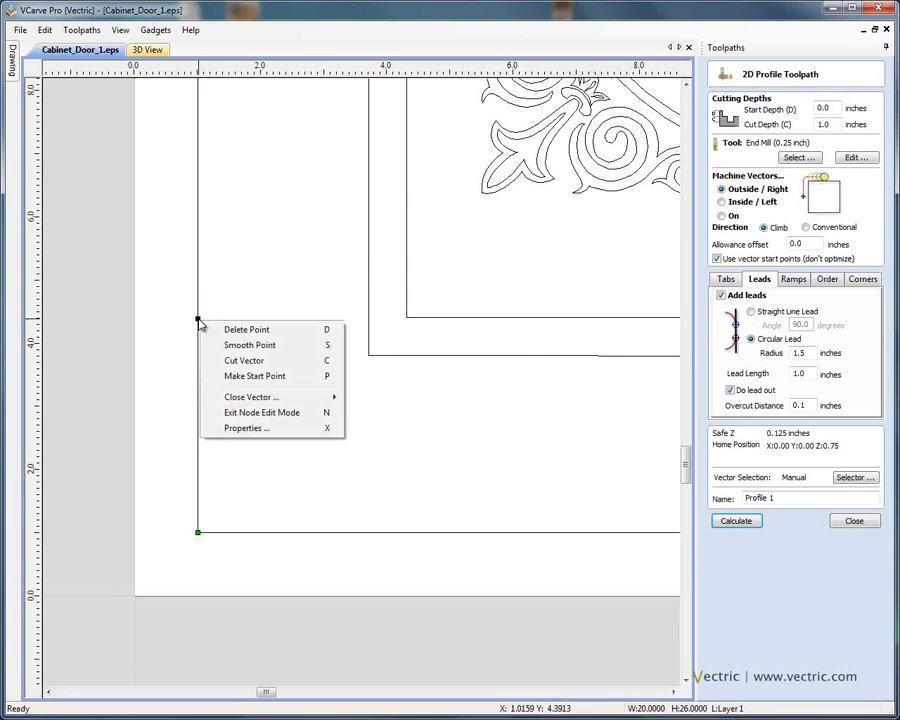
pyautogui.click(254, 376)
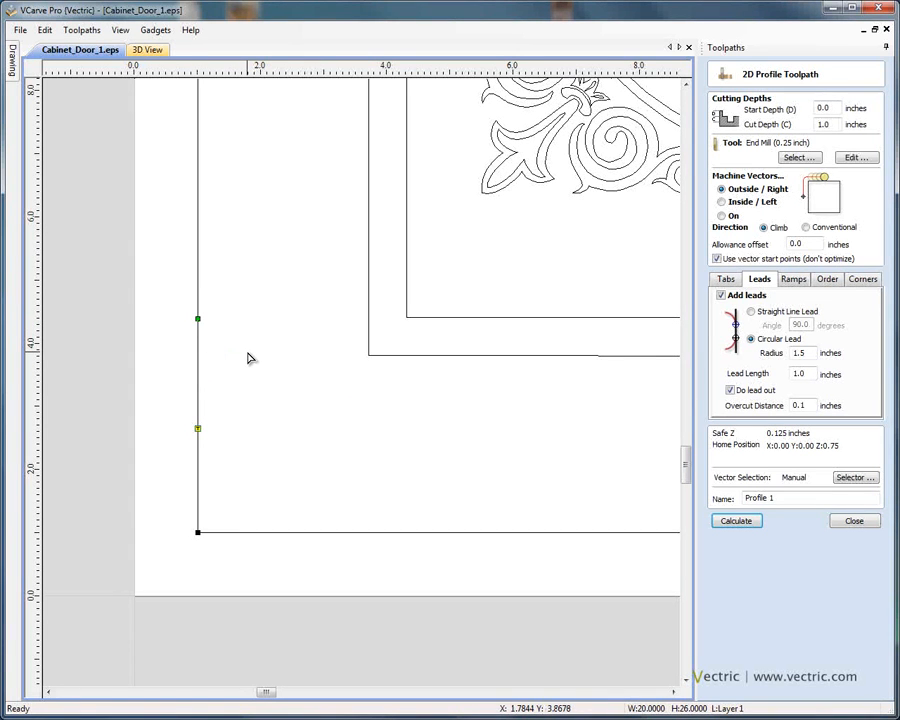
pyautogui.hotkey('ctrl', 'z')
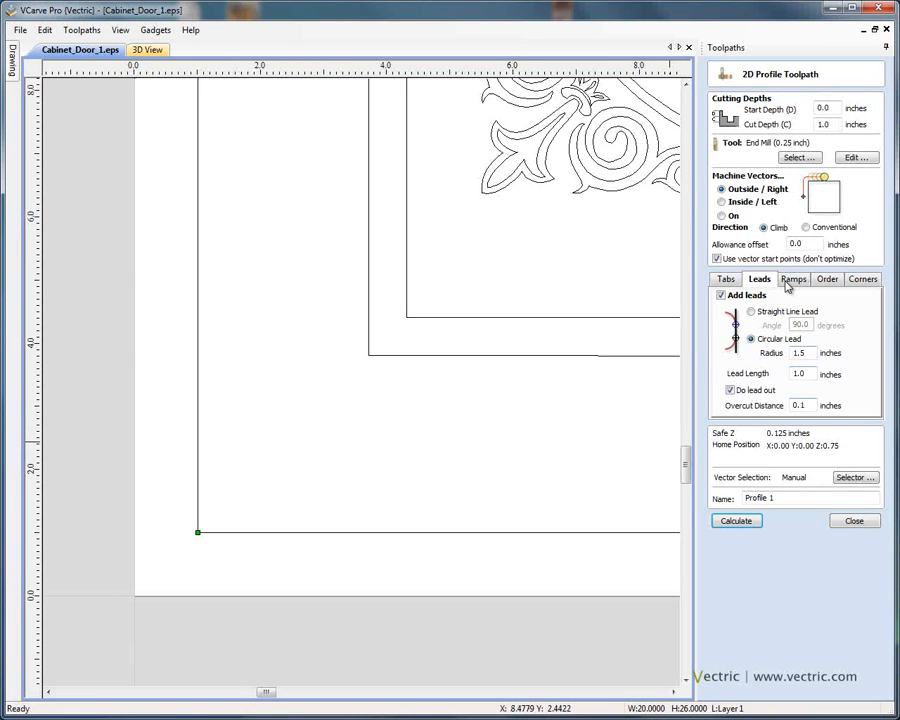
# - Review the tab, lead, ramp and corner settings of the Profile 1 toolpath and close its form
pyautogui.click(727, 280)
pyautogui.click(757, 280)
pyautogui.click(793, 280)
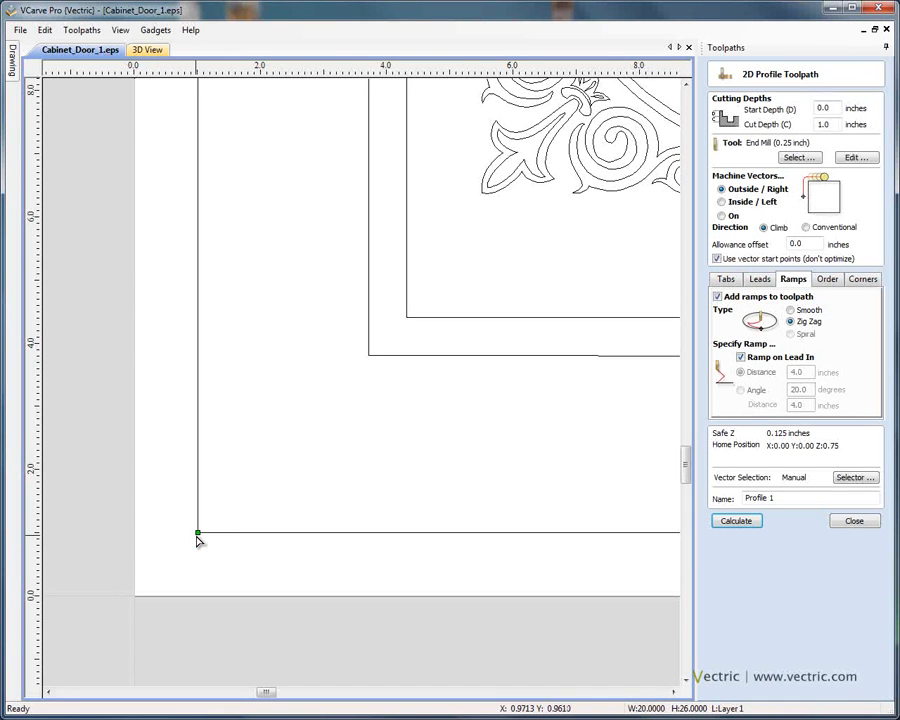
pyautogui.click(862, 281)
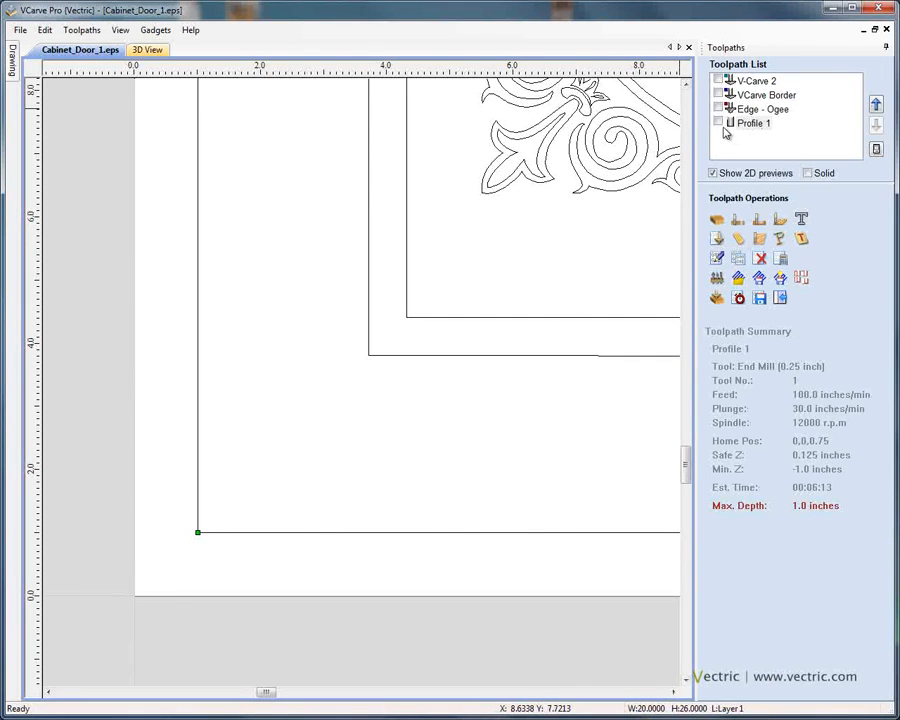
# - Show the Profile 1 toolpath in the 2D drawing and examine its circular lead-in and lead-out at the border's lower-left corner
pyautogui.click(719, 123)
pyautogui.scroll(5, 279, 466)
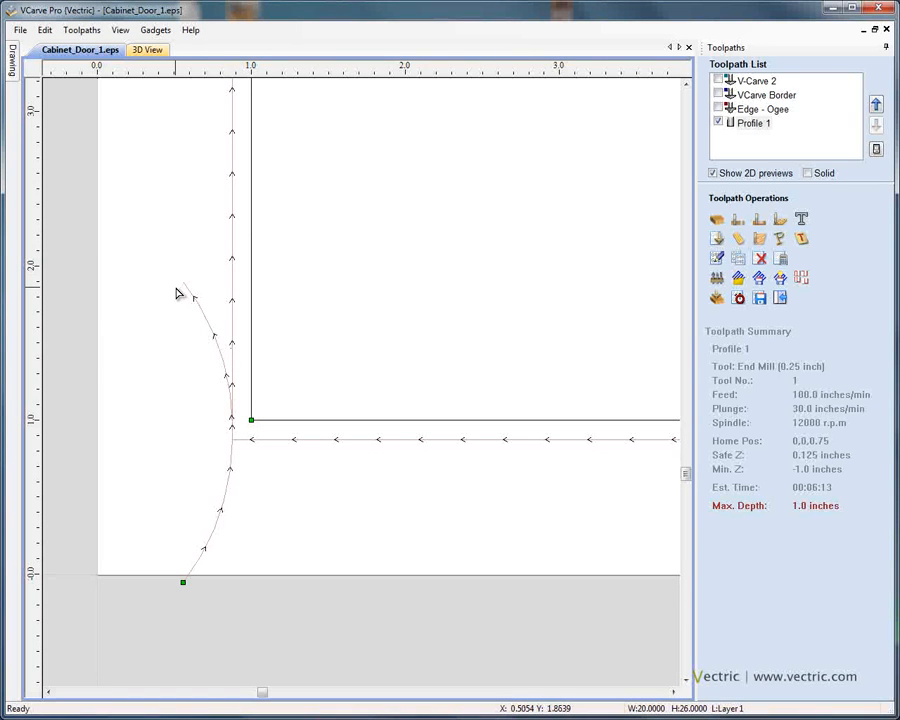
# - View the save options for the Profile 1 toolpath, close them without saving, and return to the 3D view of the door
pyautogui.click(759, 298)
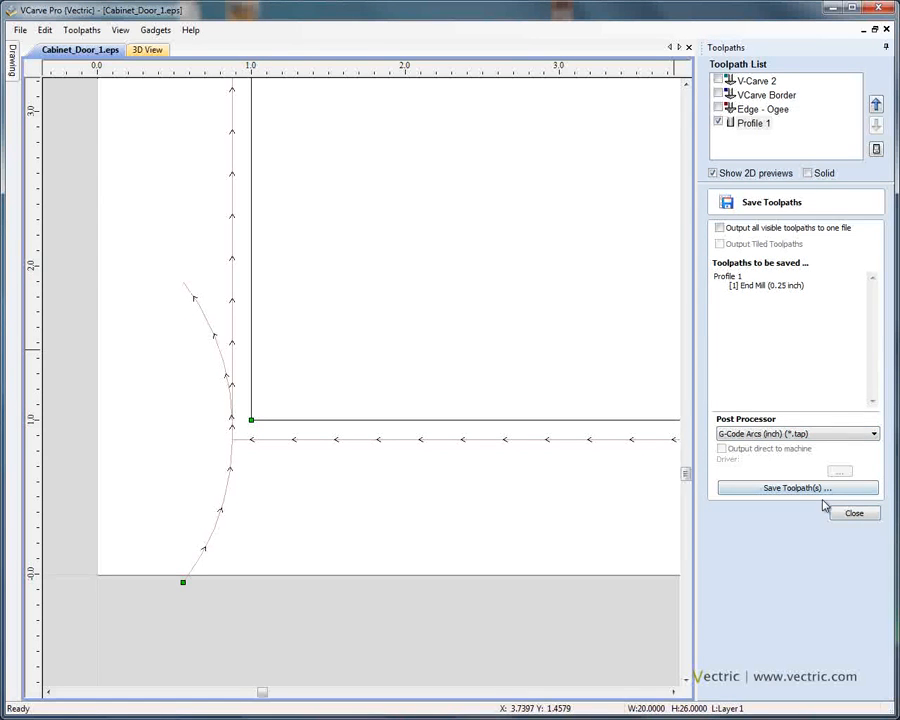
pyautogui.click(864, 516)
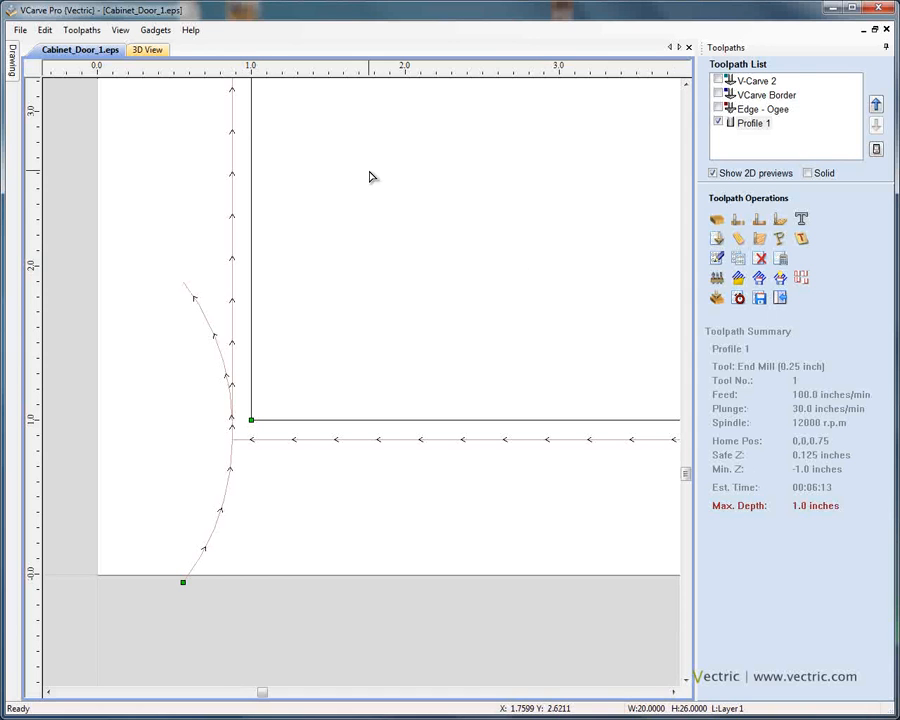
pyautogui.click(158, 55)
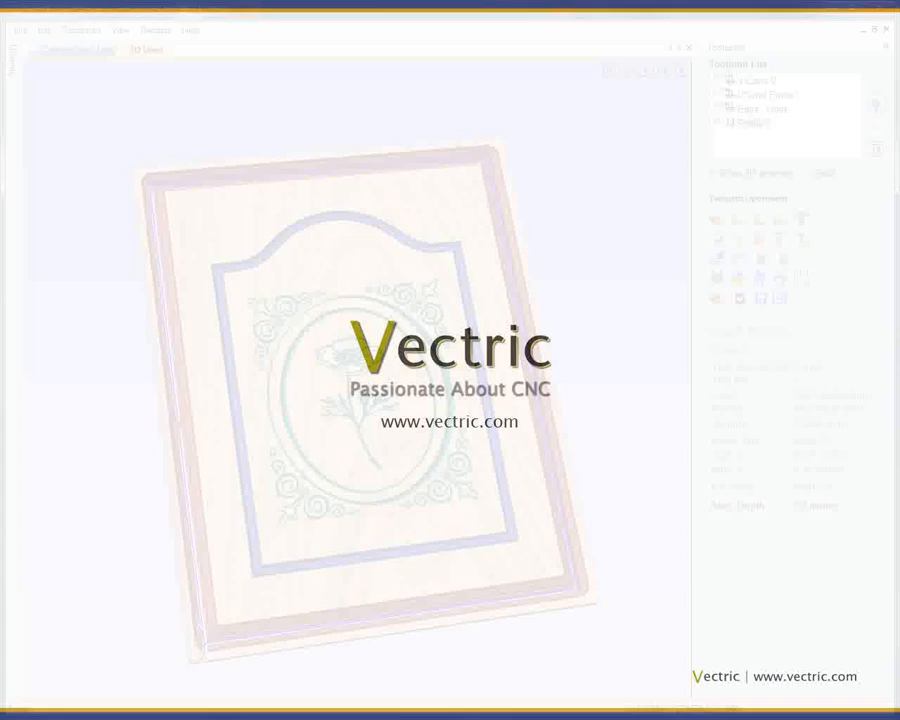